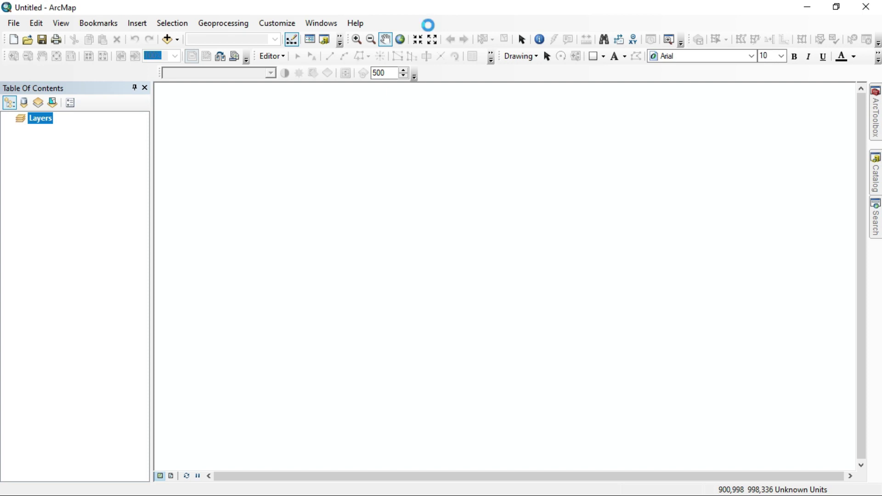
pyautogui.rightClick(431, 30)
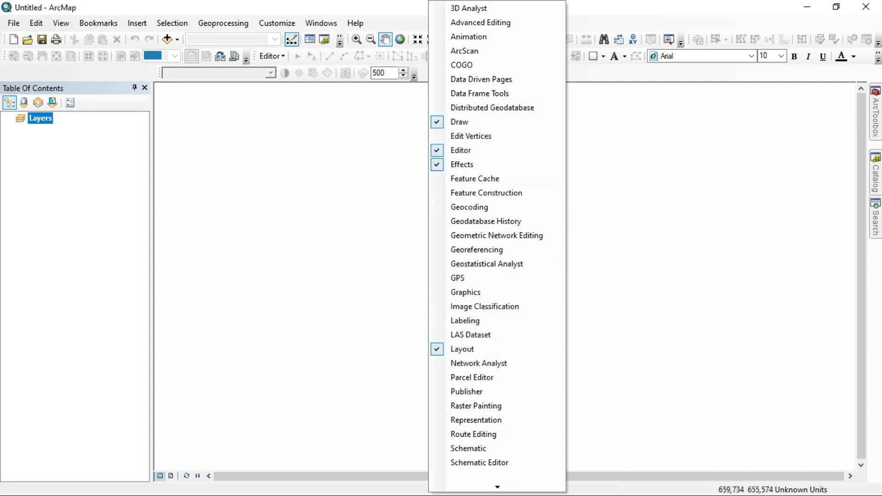
pyautogui.scroll(-5, 495, 484)
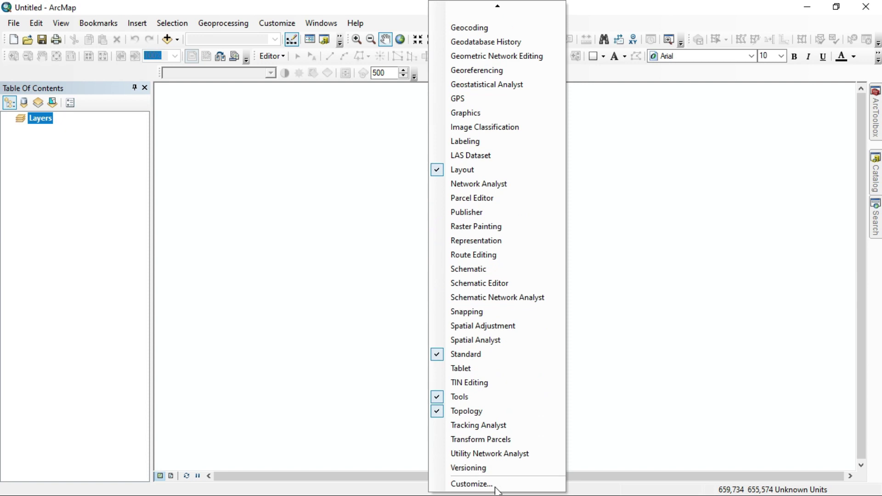
pyautogui.scroll(5, 493, 15)
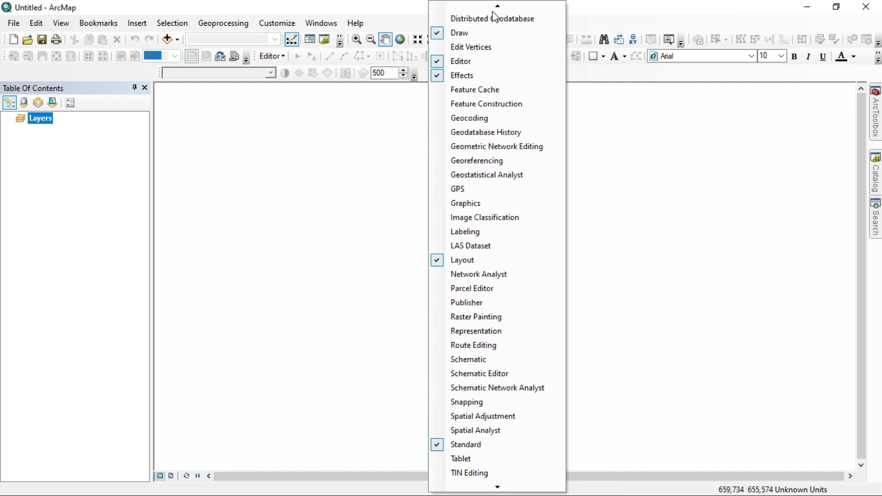
pyautogui.click(622, 16)
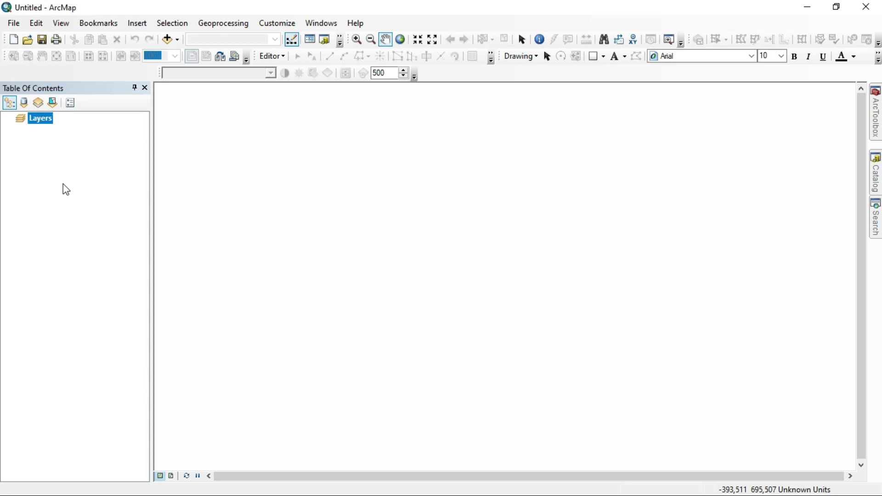
pyautogui.rightClick(45, 123)
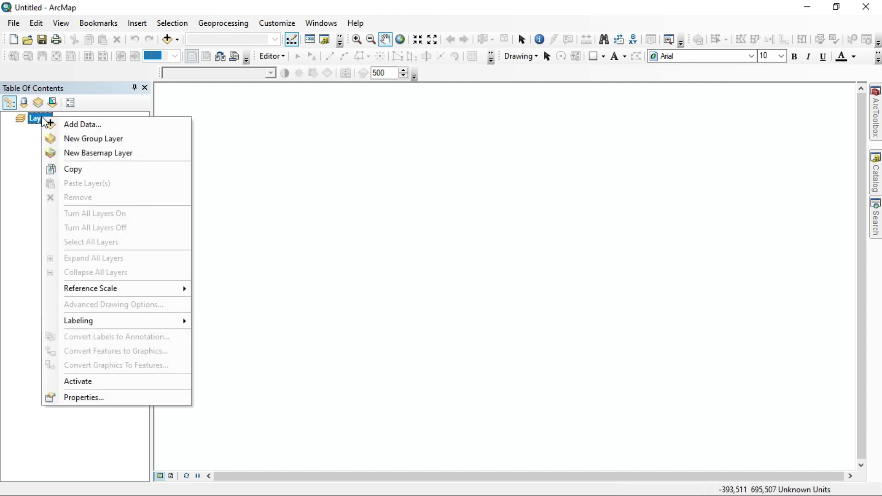
pyautogui.click(31, 120)
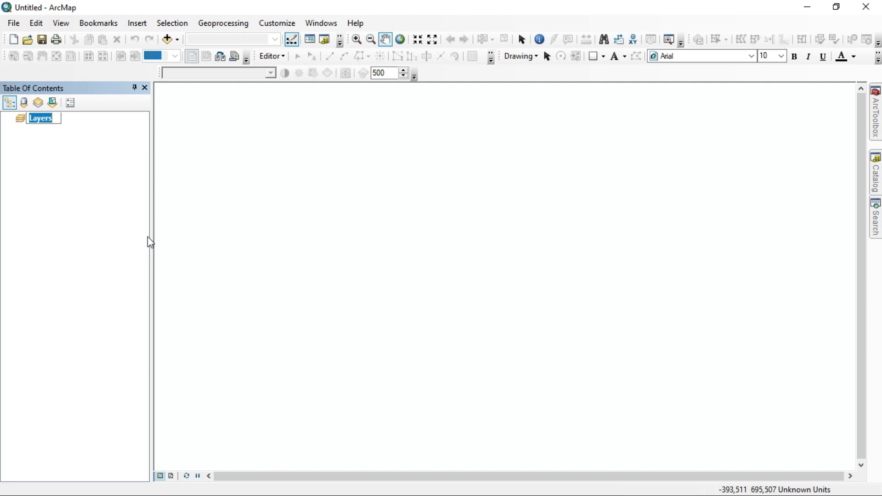
pyautogui.click(42, 171)
pyautogui.rightClick(41, 119)
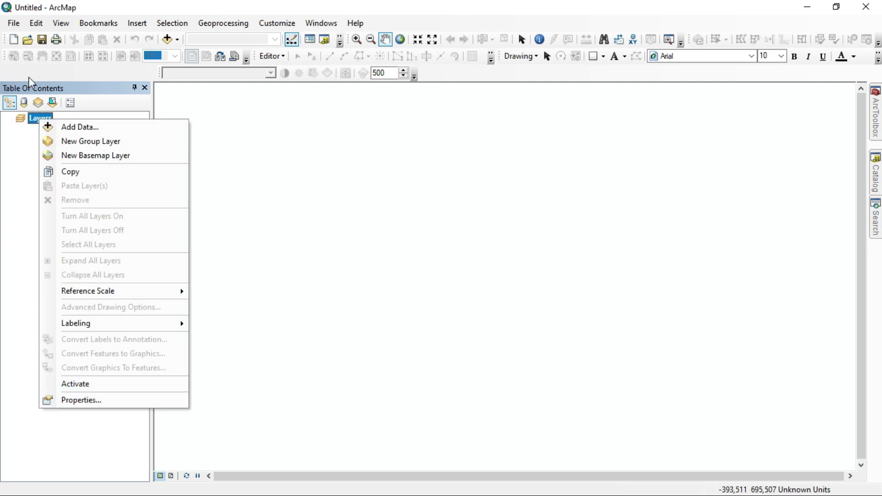
pyautogui.click(31, 89)
# Step: Open the properties of the Layers data frame and select WGS 1984 UTM Zone 49S from the favorite coordinate systems
pyautogui.rightClick(42, 121)
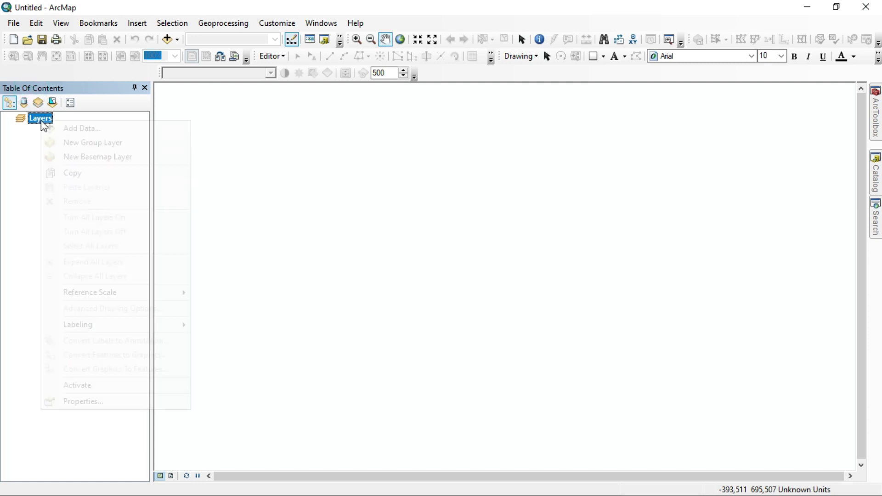
pyautogui.click(125, 399)
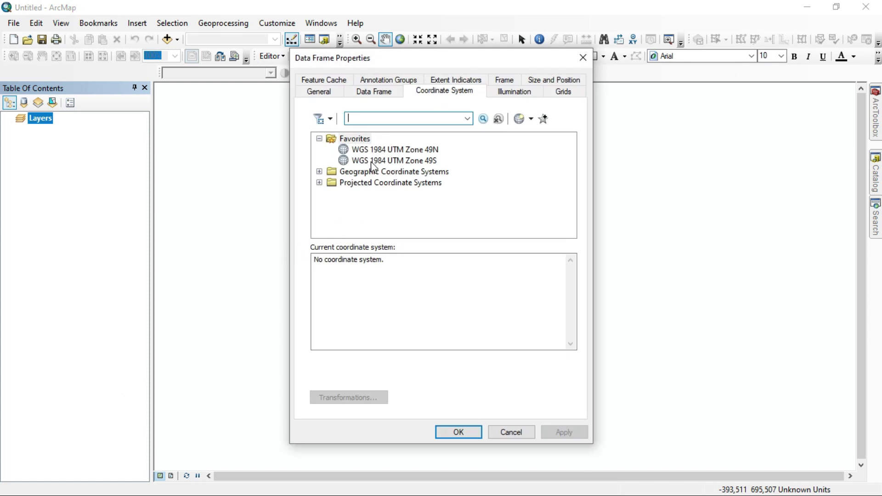
pyautogui.click(428, 163)
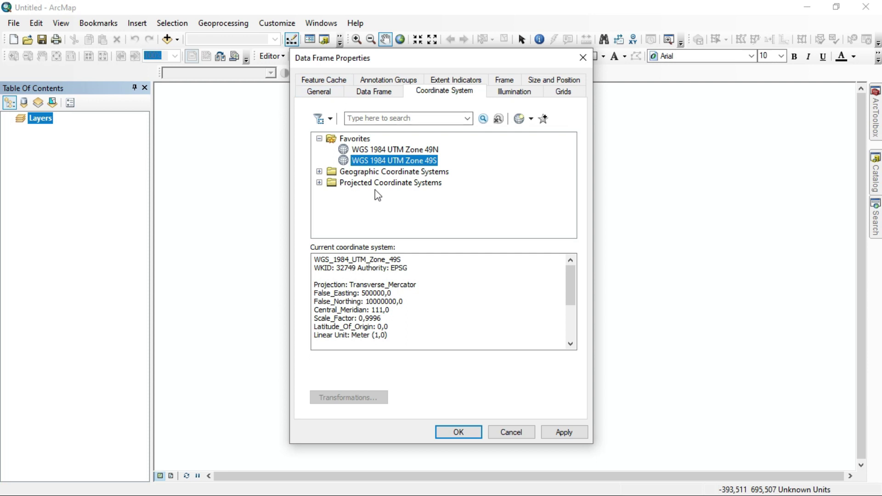
# Step: Assign WGS 1984 UTM Zone 49S to the data frame from the projected UTM systems for the WGS 1984 Southern Hemisphere
pyautogui.click(361, 186)
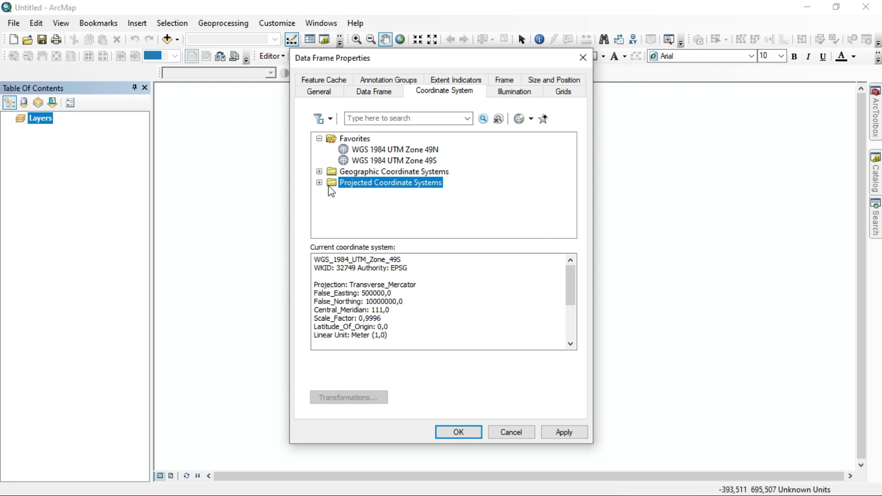
pyautogui.click(319, 182)
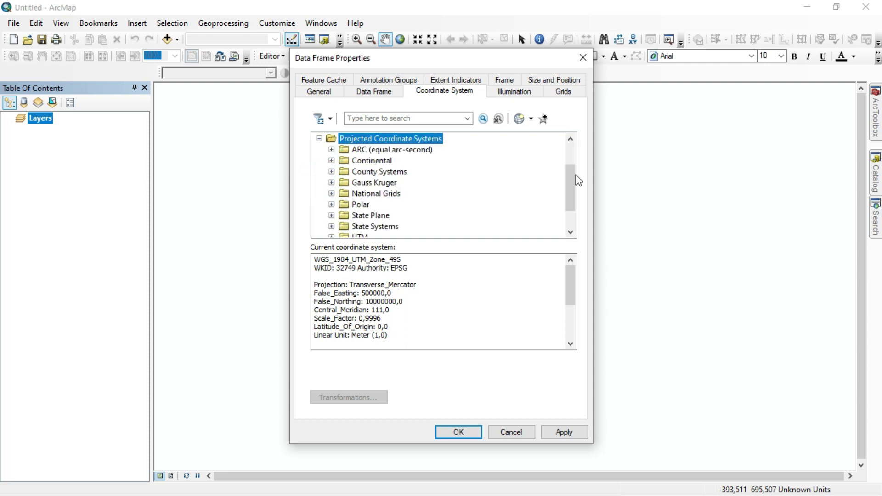
pyautogui.moveTo(573, 182); pyautogui.dragTo(573, 198)
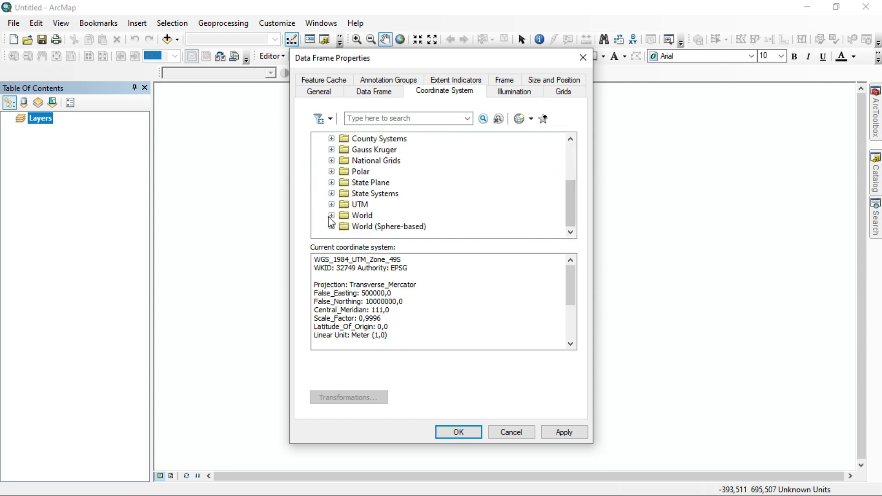
pyautogui.click(332, 205)
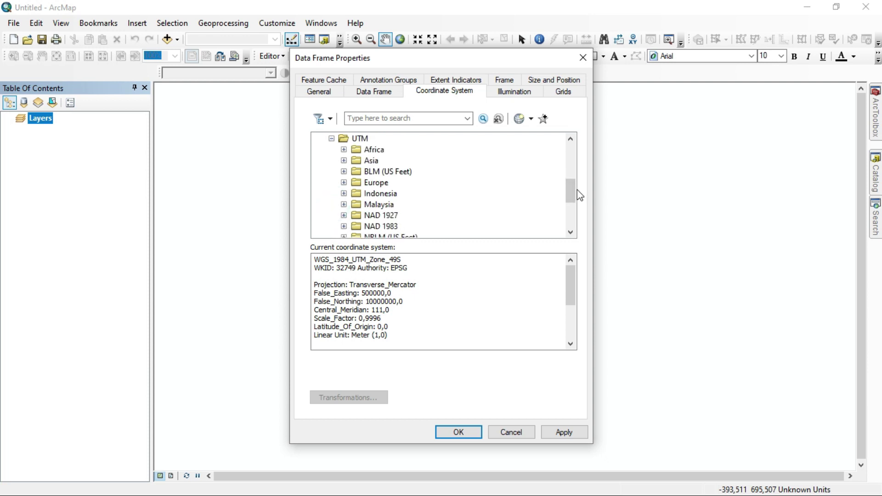
pyautogui.moveTo(575, 192); pyautogui.dragTo(572, 216)
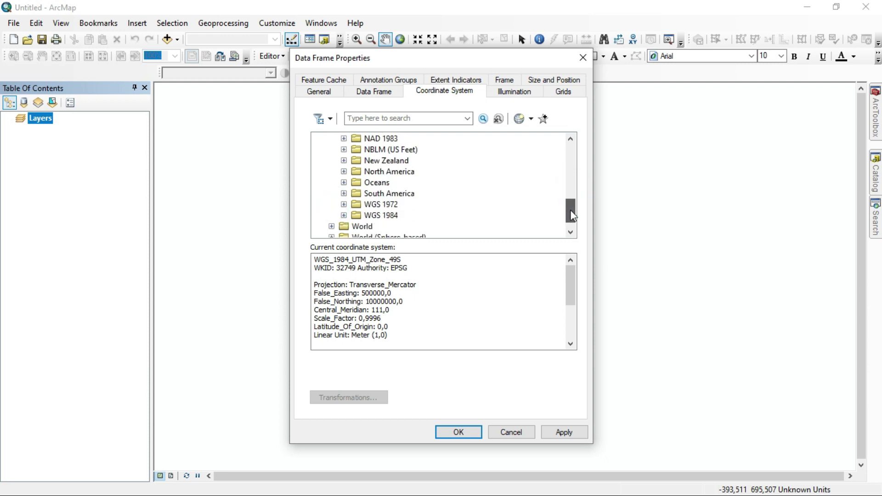
pyautogui.click(344, 215)
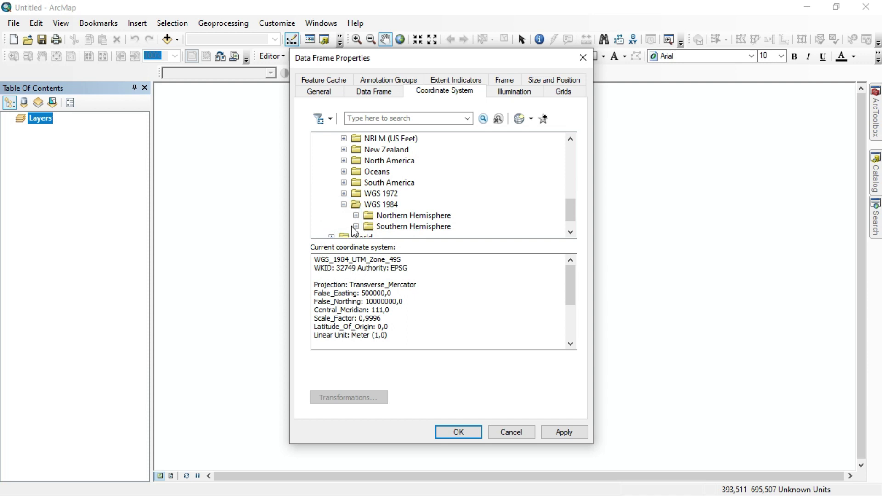
pyautogui.click(356, 226)
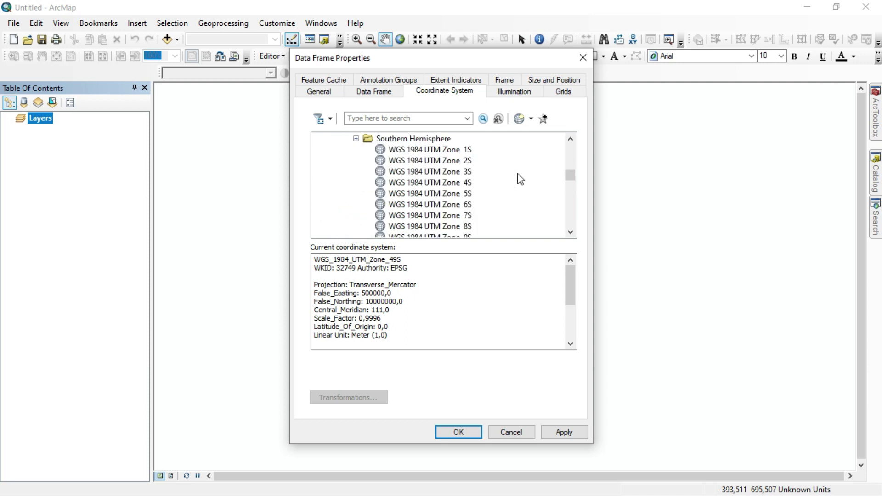
pyautogui.moveTo(572, 181); pyautogui.dragTo(570, 209)
pyautogui.click(465, 236)
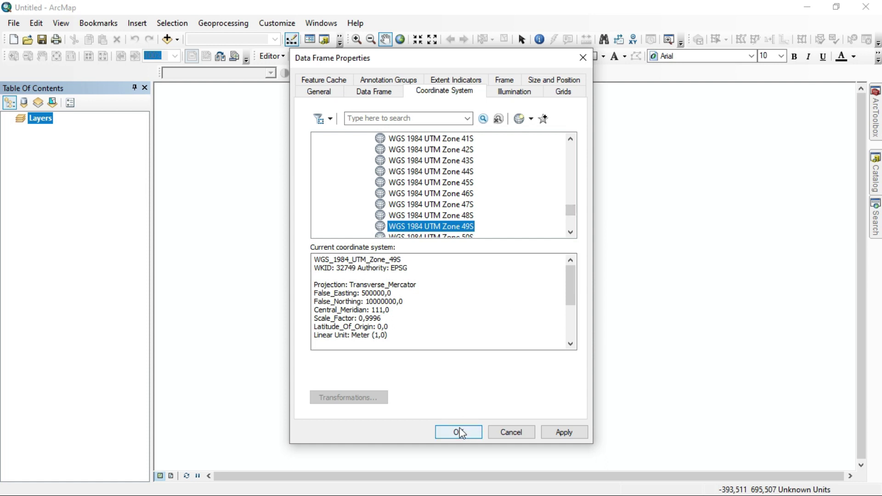
pyautogui.click(459, 432)
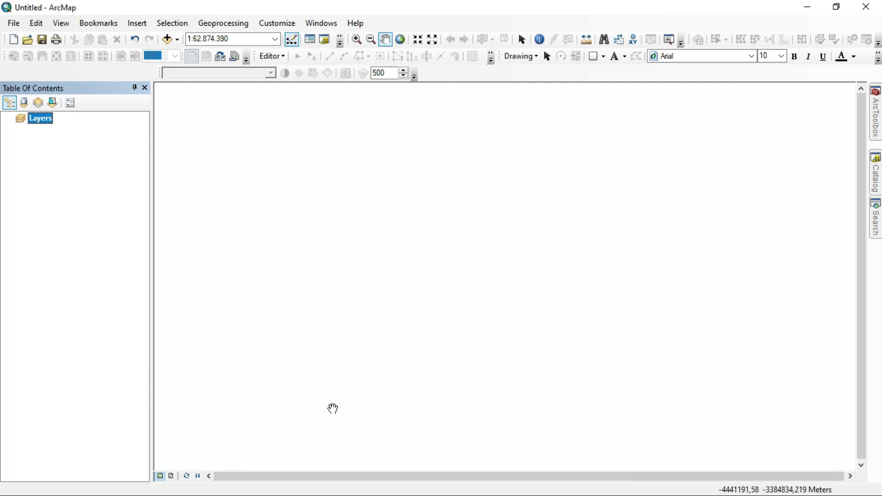
# Step: Switch to Photos and examine the Indonesian UTM zone map closely around zone 49s
pyautogui.press('super')
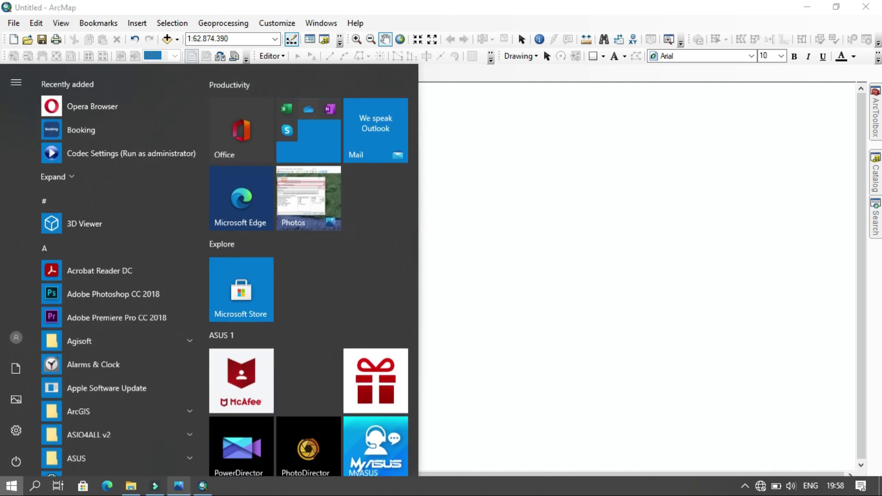
pyautogui.click(180, 490)
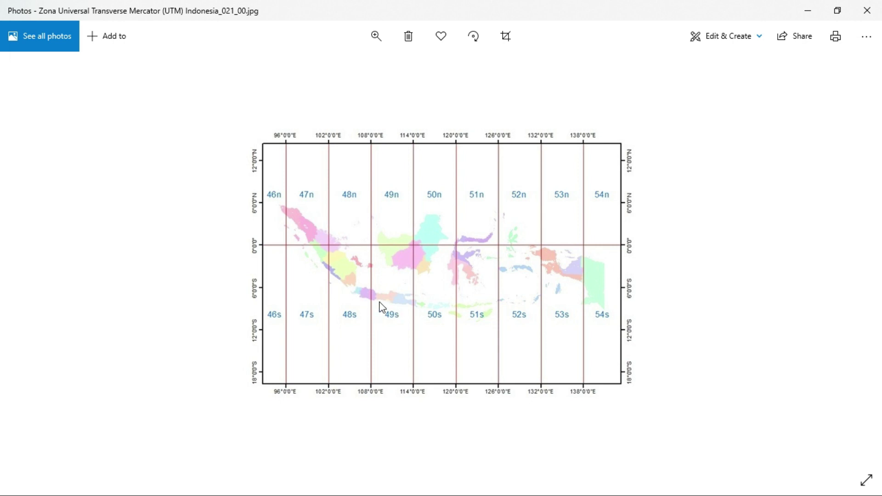
pyautogui.scroll(1, 382, 307)
pyautogui.scroll(2, 382, 307)
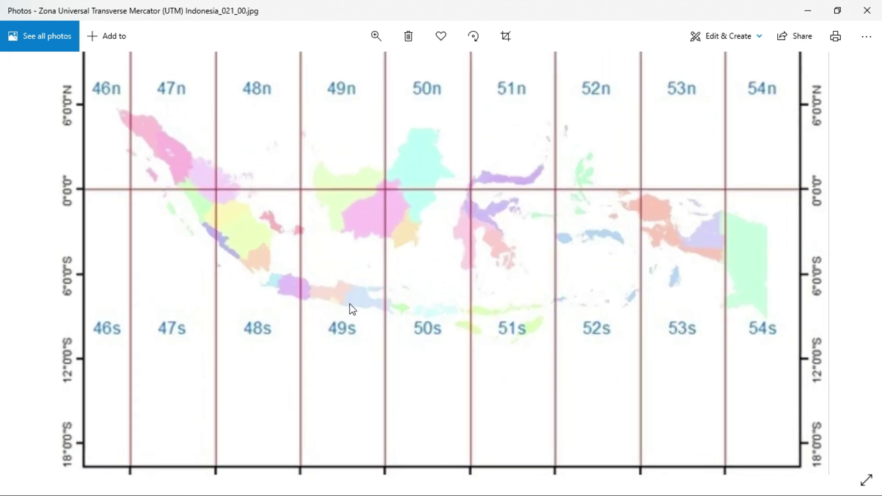
pyautogui.scroll(-3, 348, 300)
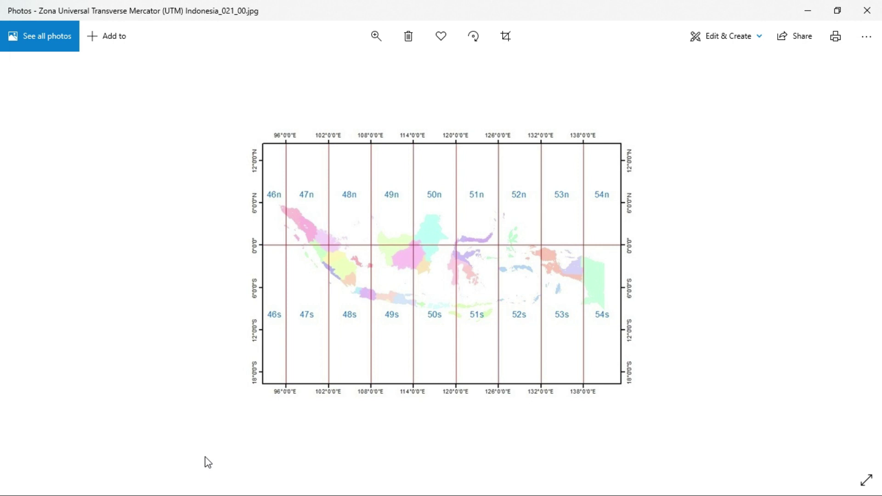
# Step: Switch back to ArcMap and start adding data to the Layers data frame
pyautogui.press('super')
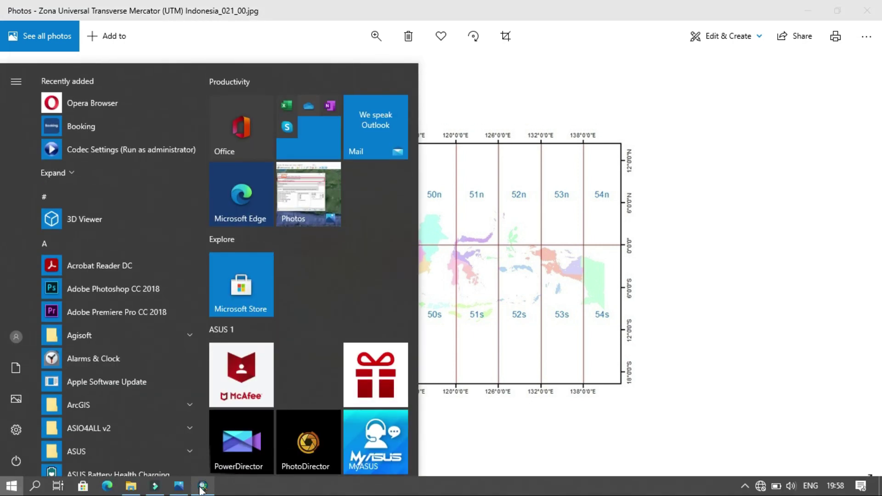
pyautogui.click(203, 486)
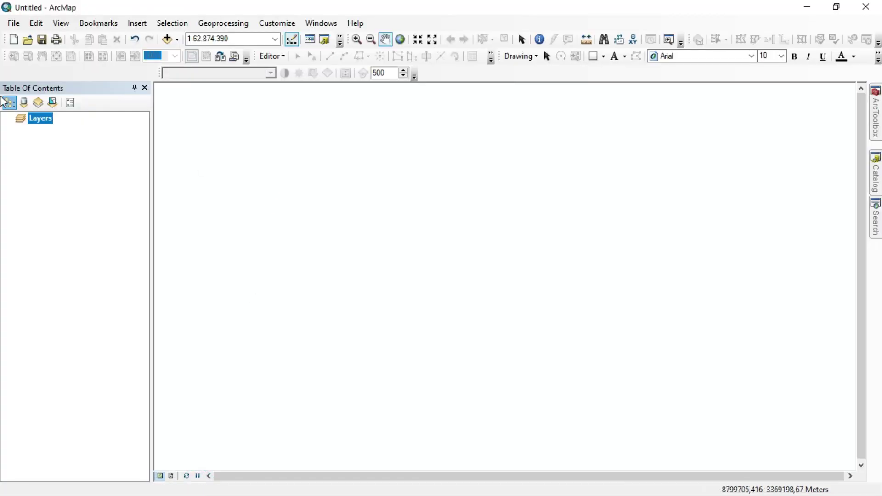
pyautogui.rightClick(38, 124)
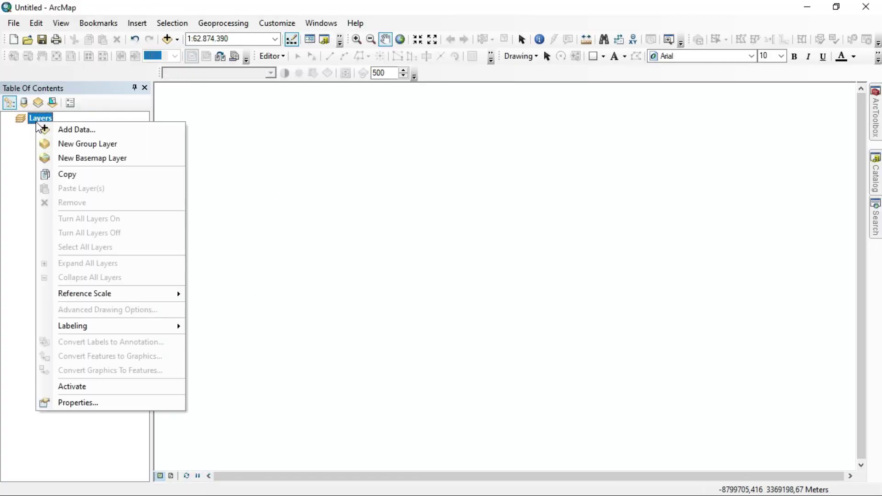
pyautogui.click(56, 131)
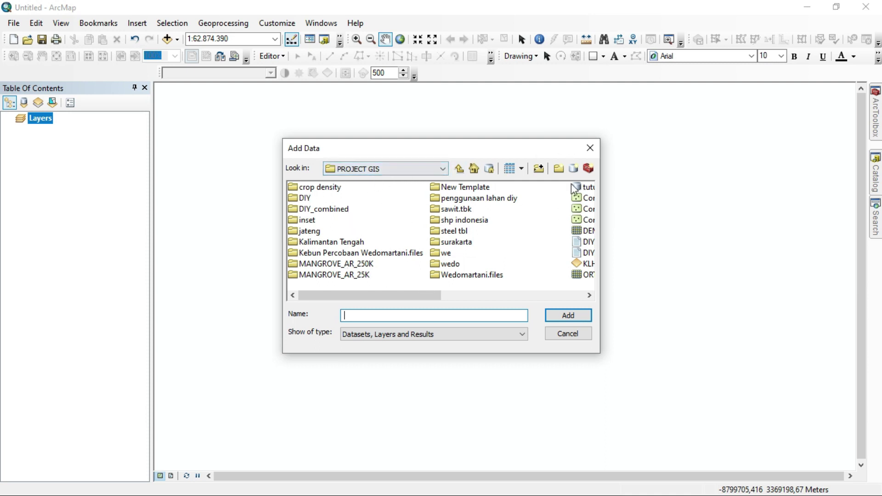
# Step: Connect the New Volume (D:) drive as a folder source for adding data
pyautogui.click(538, 168)
pyautogui.click(534, 152)
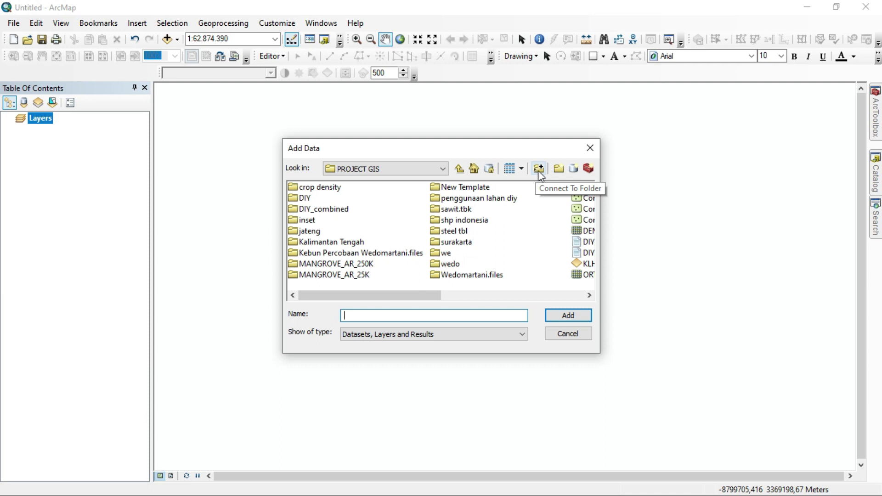
pyautogui.click(538, 170)
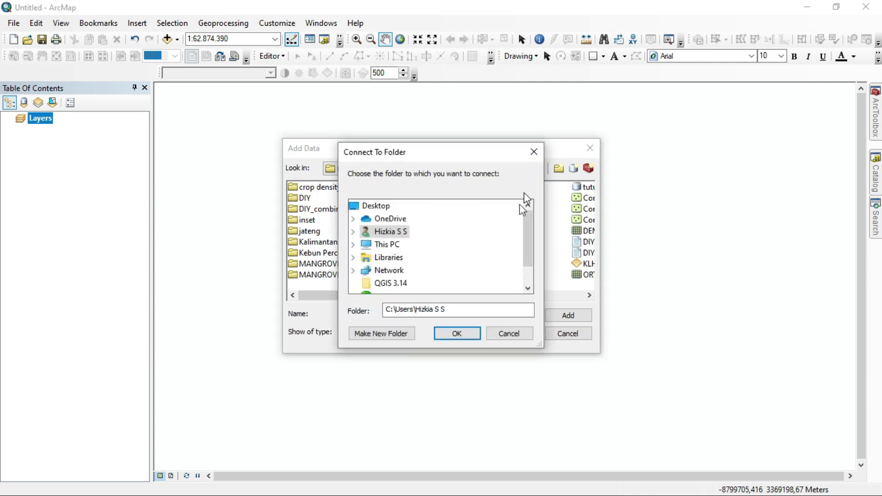
pyautogui.moveTo(528, 224); pyautogui.dragTo(527, 231)
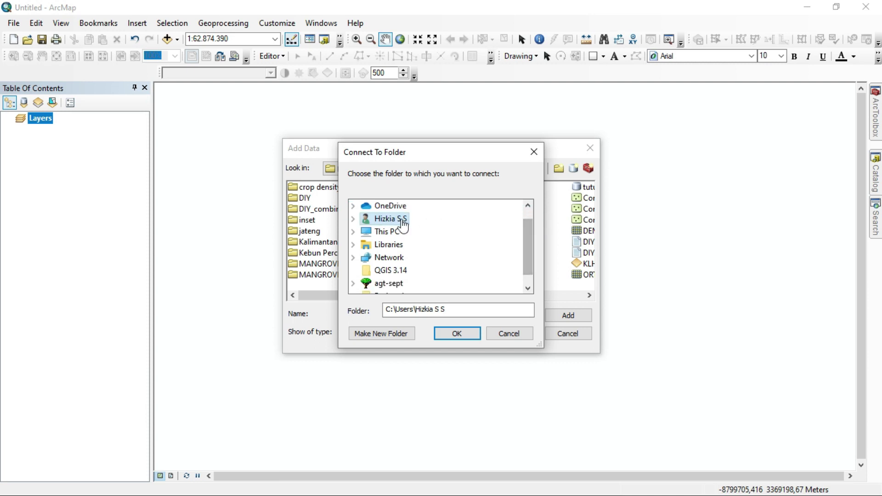
pyautogui.click(355, 232)
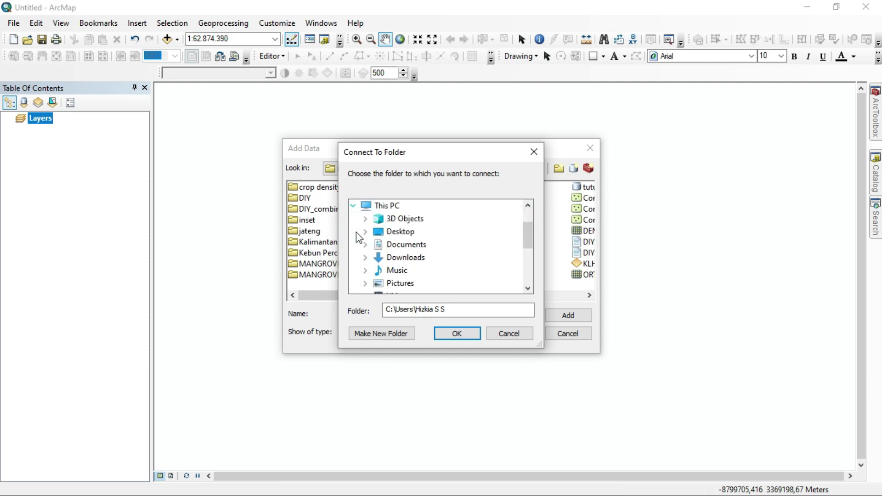
pyautogui.moveTo(526, 238); pyautogui.dragTo(524, 255)
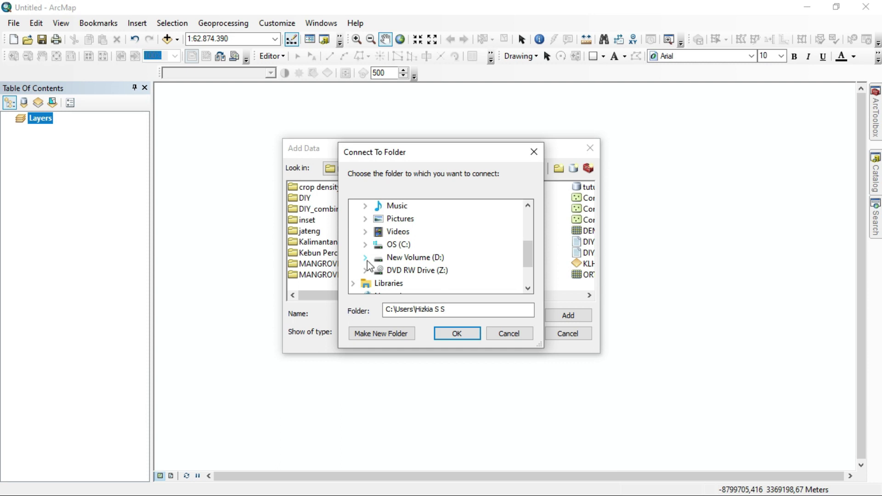
pyautogui.click(394, 258)
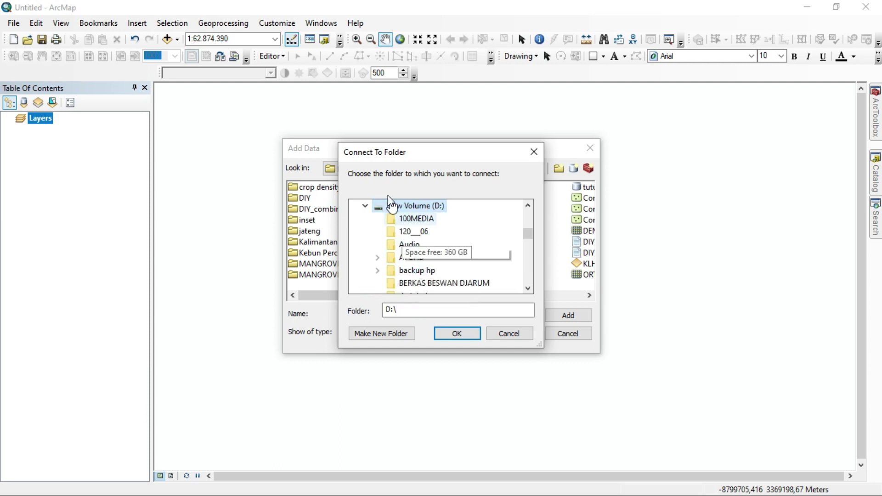
pyautogui.click(457, 333)
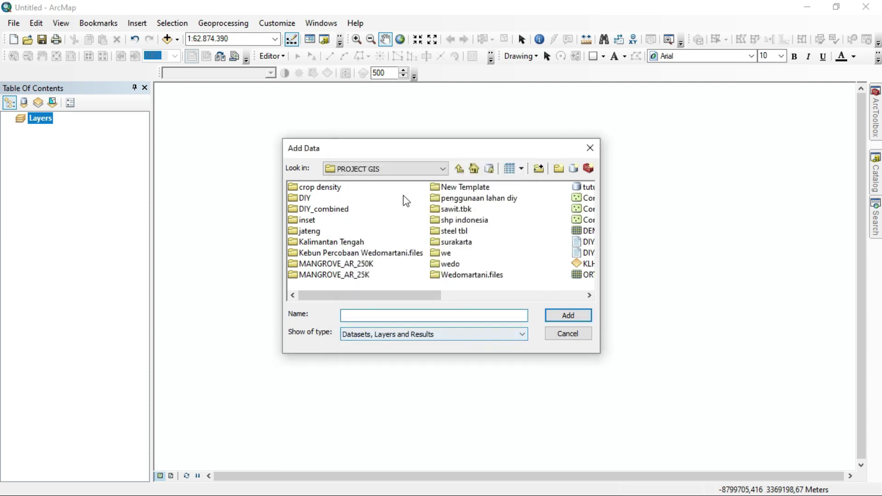
# Step: Add the ORTHOMOZAIC_WEDOMARTANI.tif raster from the PROJECT GIS folder on the D: drive to the map
pyautogui.click(385, 169)
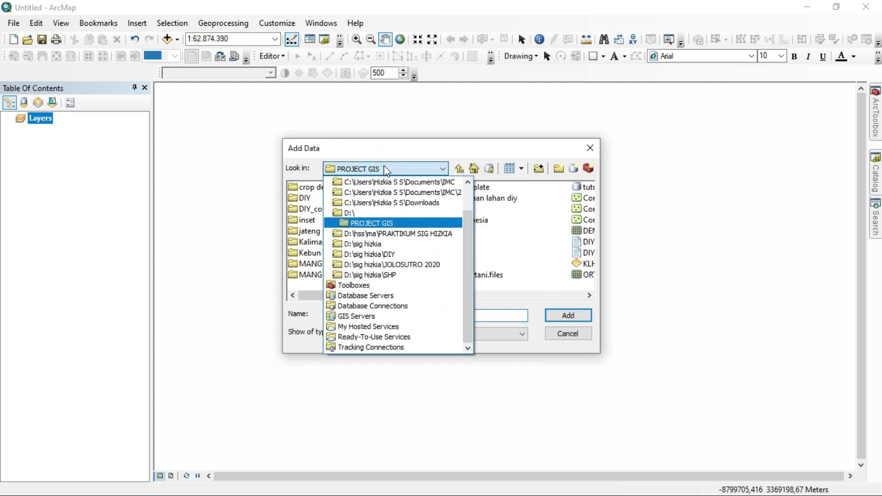
pyautogui.moveTo(469, 253); pyautogui.dragTo(403, 193)
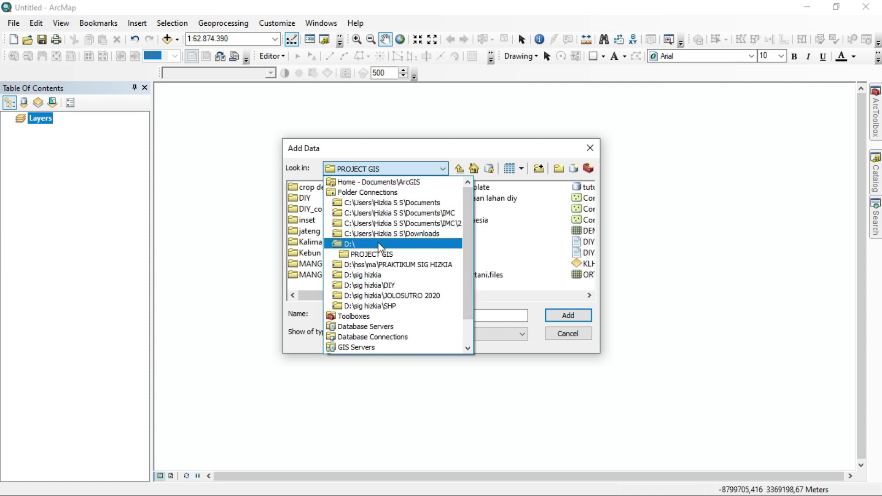
pyautogui.click(349, 244)
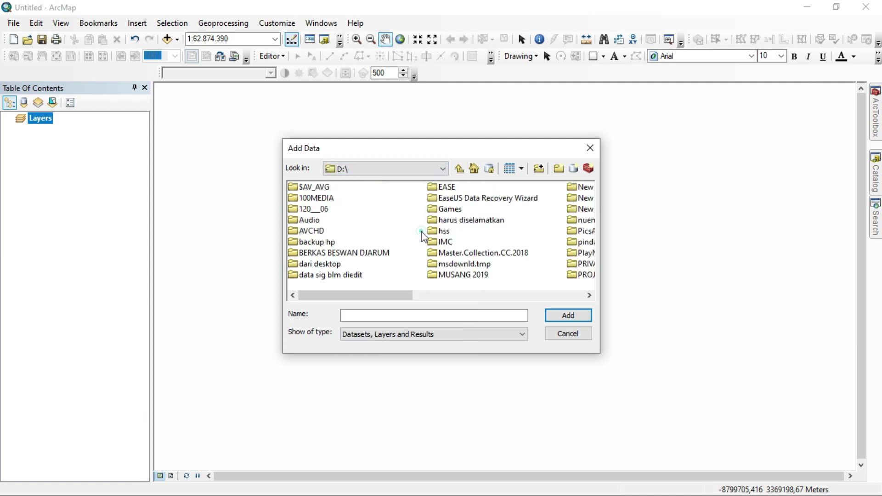
pyautogui.write('pinpro')
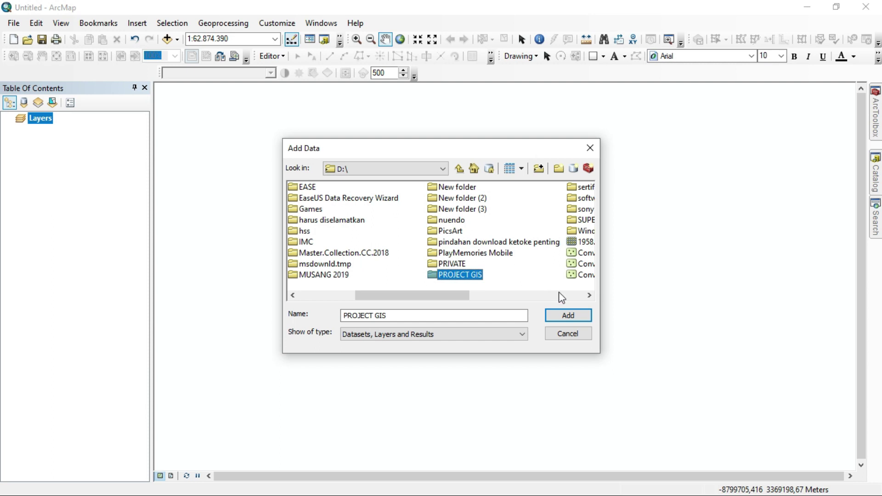
pyautogui.doubleClick(447, 275)
pyautogui.press('Right')
pyautogui.press('Right')
pyautogui.press('Right')
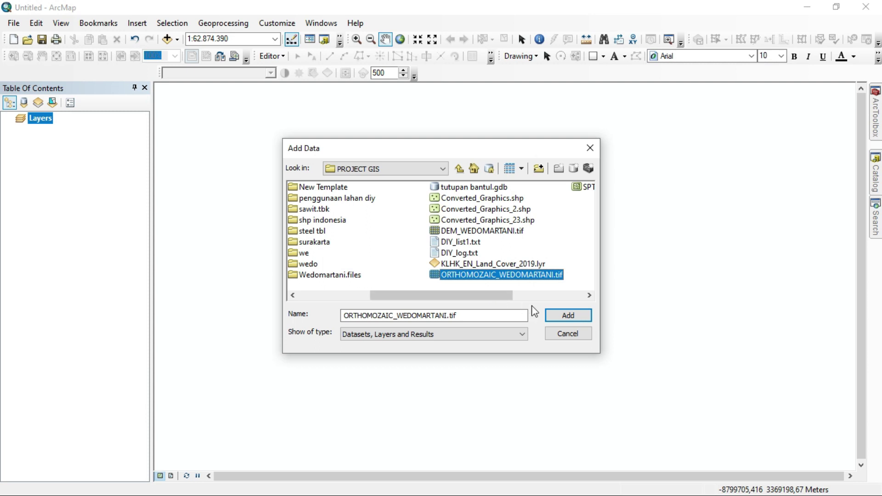
pyautogui.click(565, 317)
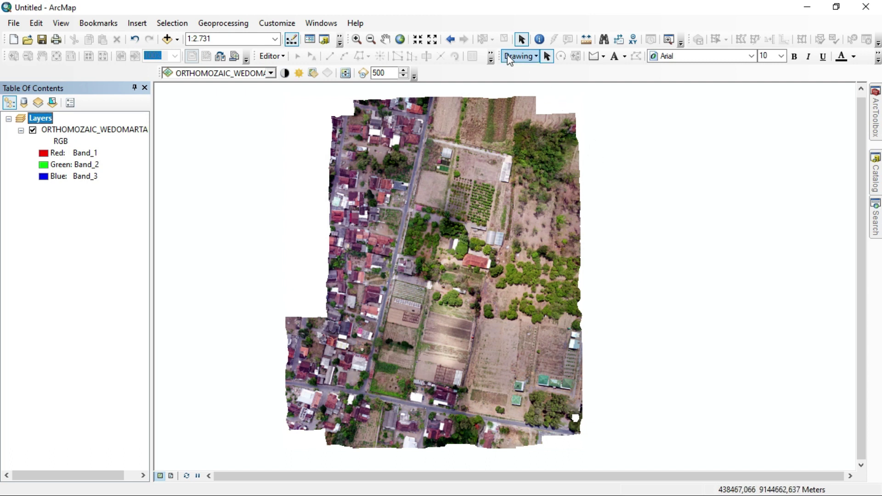
# Step: Draw a four-sided polygon graphic over the main block of the orthomosaic, leaving out its irregular outer edges
pyautogui.click(605, 59)
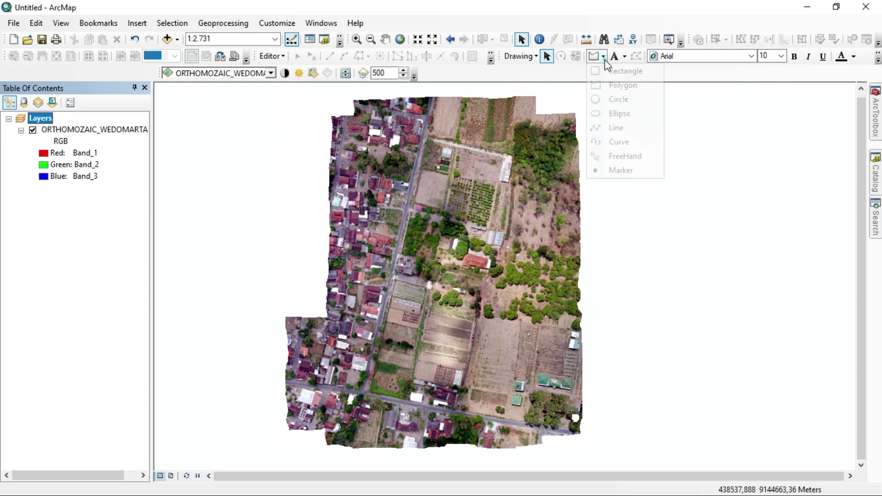
pyautogui.click(596, 85)
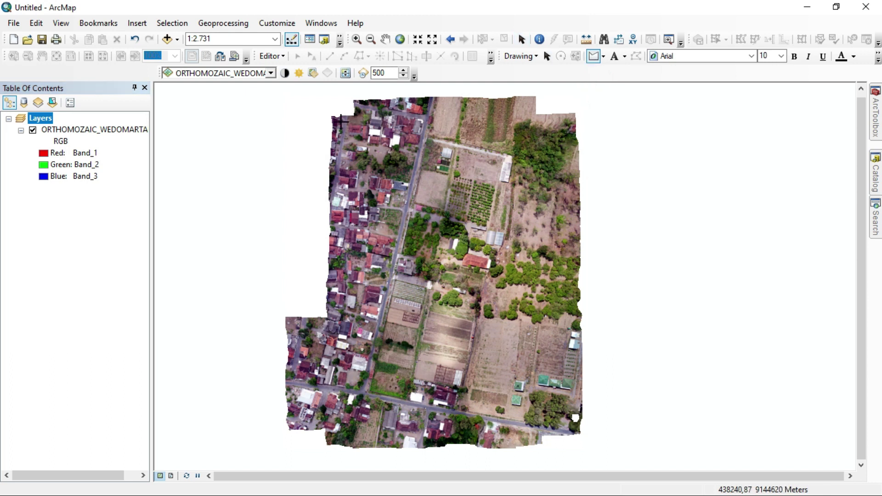
pyautogui.click(338, 124)
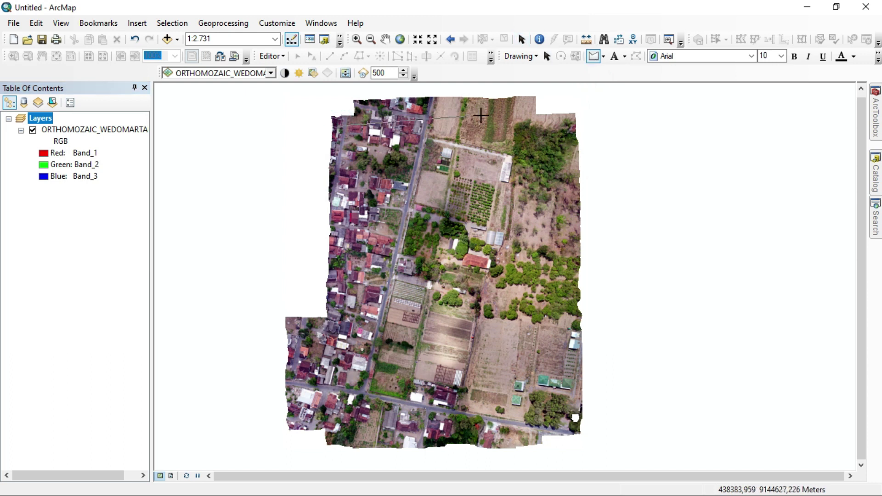
pyautogui.click(567, 123)
pyautogui.click(569, 123)
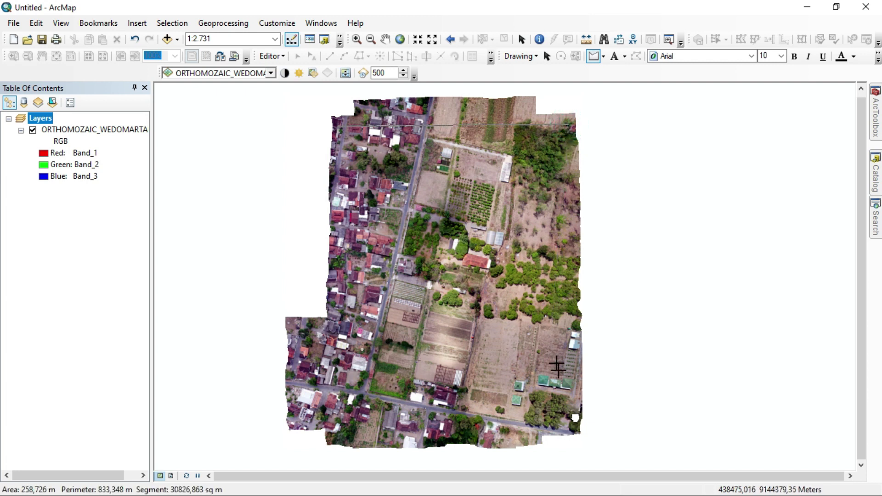
pyautogui.click(575, 420)
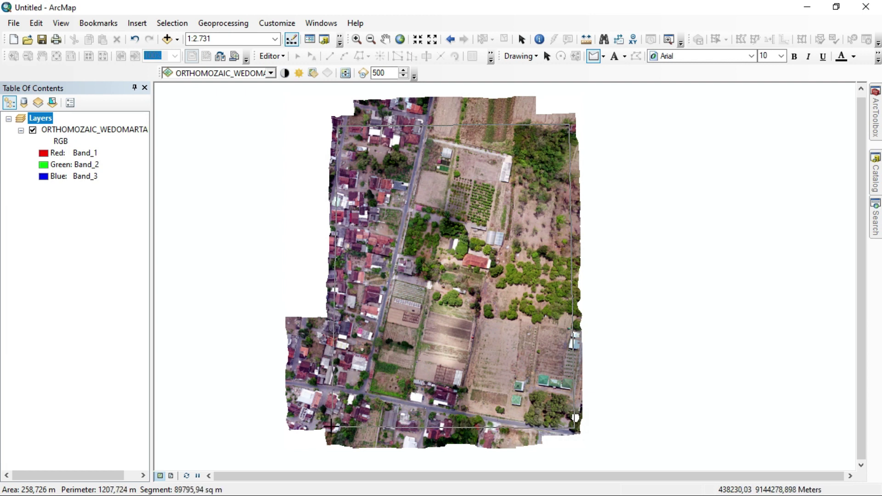
pyautogui.doubleClick(331, 427)
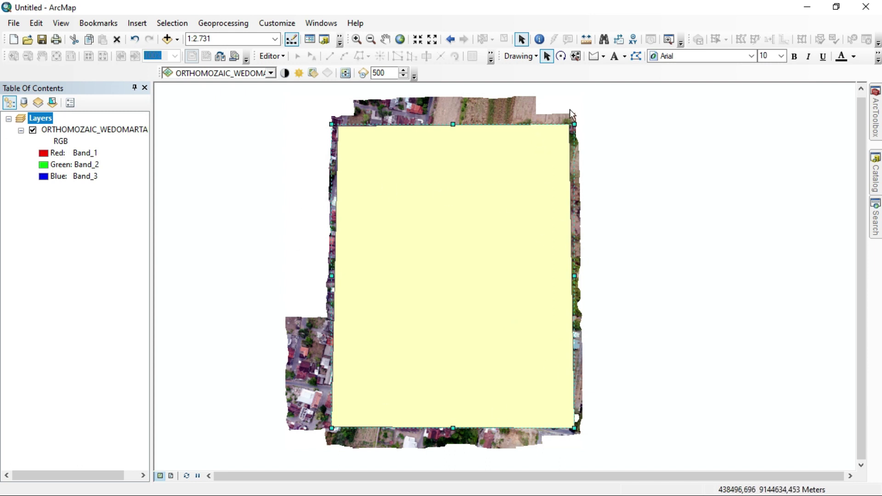
# Step: Set up converting the selected polygon graphic to features, with graphics deleted automatically after conversion
pyautogui.click(527, 60)
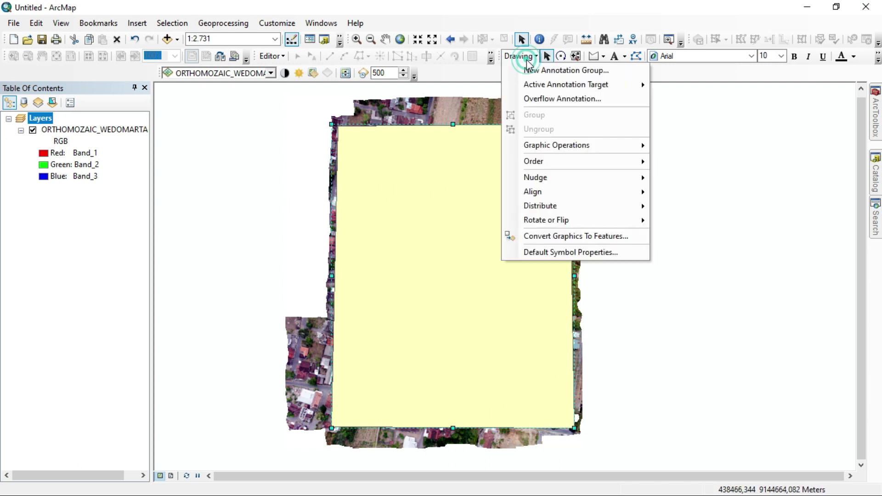
pyautogui.click(564, 235)
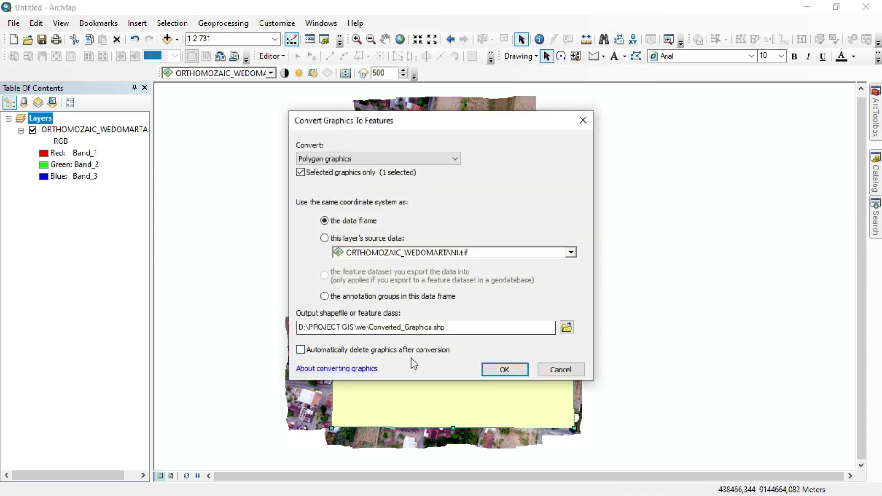
pyautogui.click(300, 350)
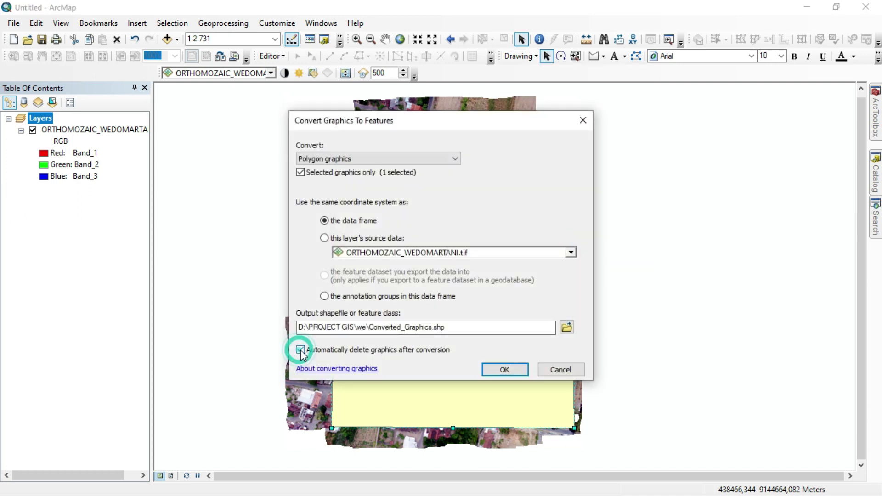
# Step: Name the output shapefile Kebun_Wedomartani_AR.shp in the we folder
pyautogui.click(566, 327)
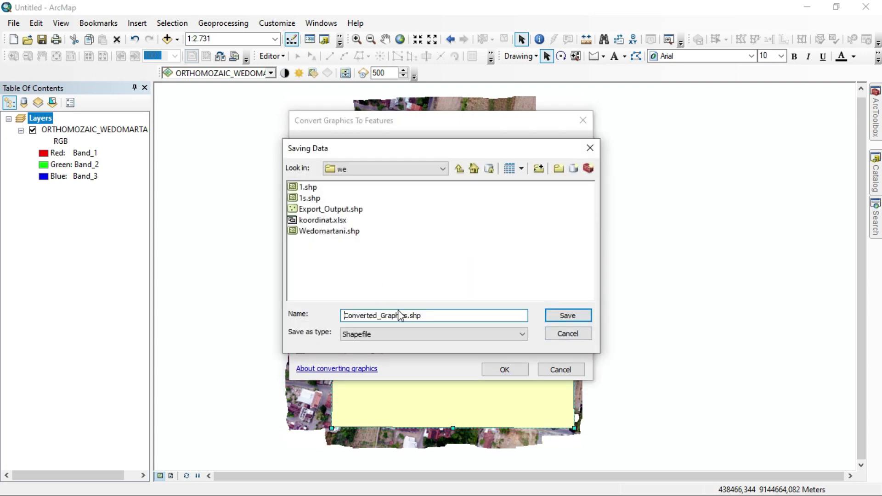
pyautogui.moveTo(407, 316); pyautogui.dragTo(318, 324)
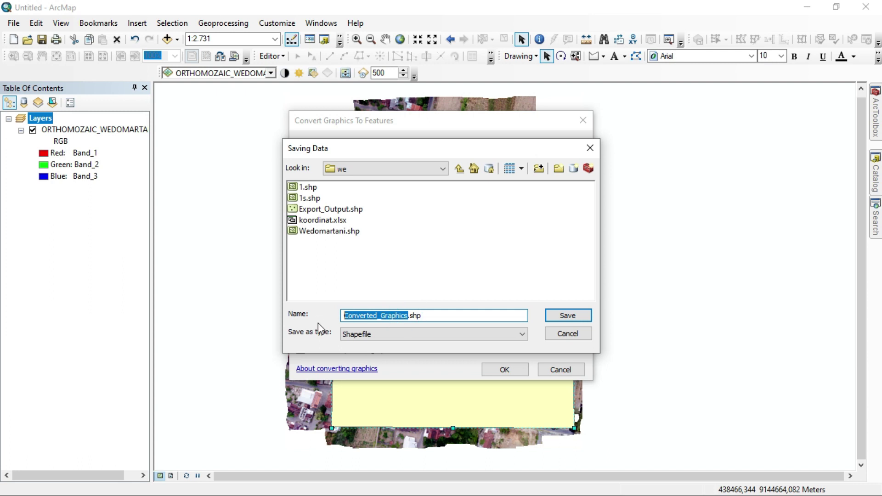
pyautogui.write('Keun')
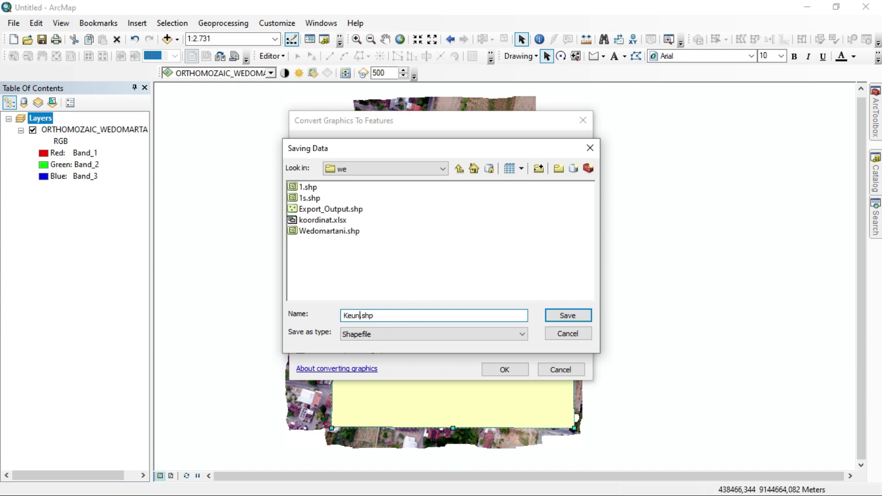
pyautogui.press('BackSpace')
pyautogui.write('bun Percobaan Wedomartani')
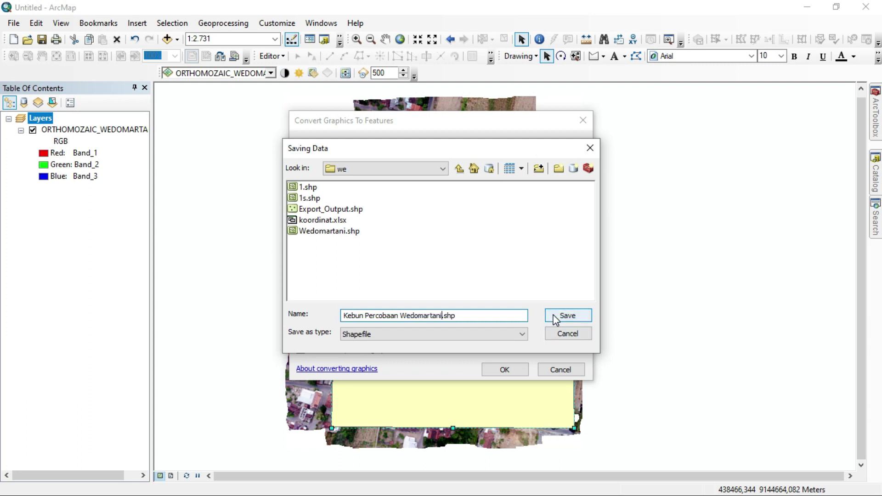
pyautogui.write('_AR')
pyautogui.moveTo(400, 315); pyautogui.dragTo(364, 315)
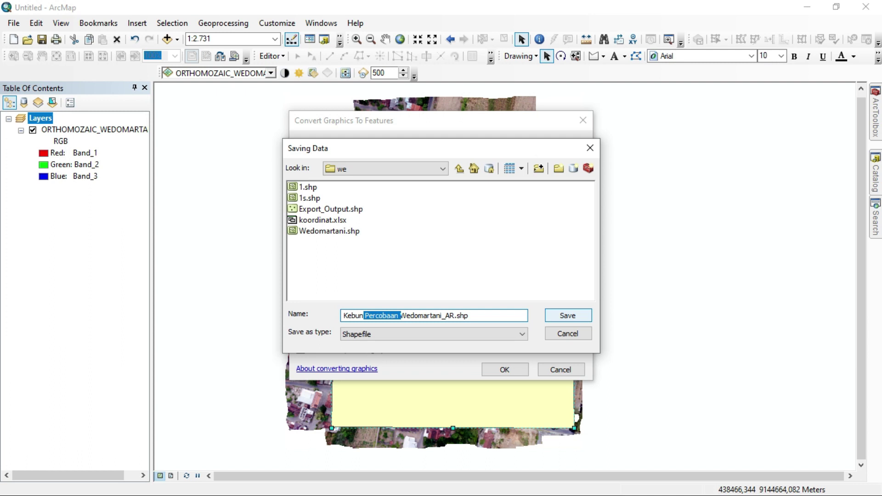
pyautogui.press('BackSpace')
pyautogui.write('_')
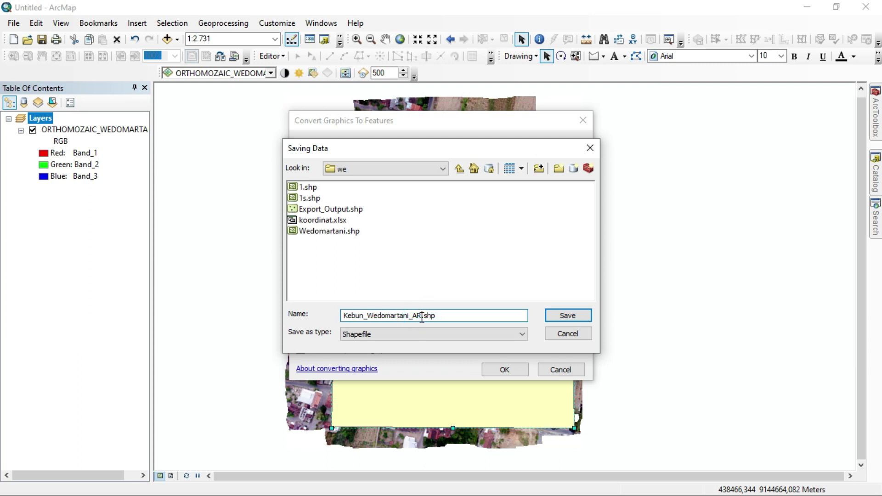
pyautogui.moveTo(422, 317); pyautogui.dragTo(415, 312)
pyautogui.click(414, 313)
pyautogui.click(405, 317)
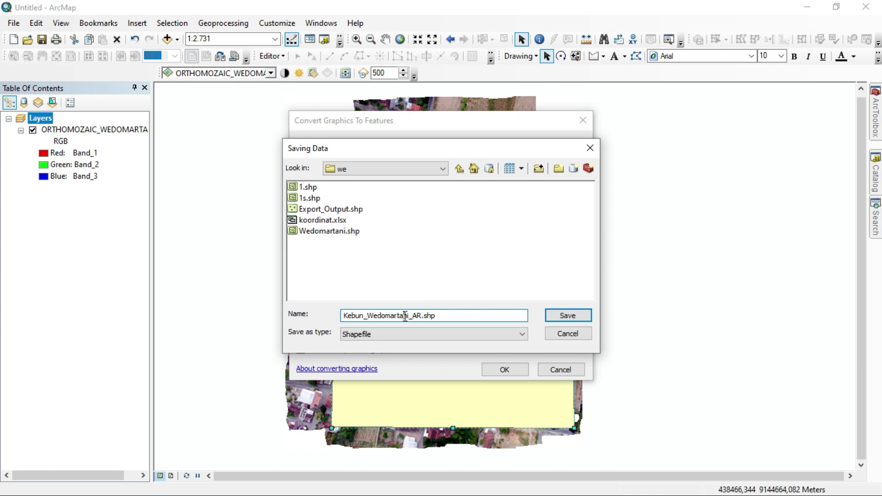
# Step: Save the output setting, run the graphics conversion and add the exported polygon to the map as a layer
pyautogui.click(551, 317)
pyautogui.click(518, 371)
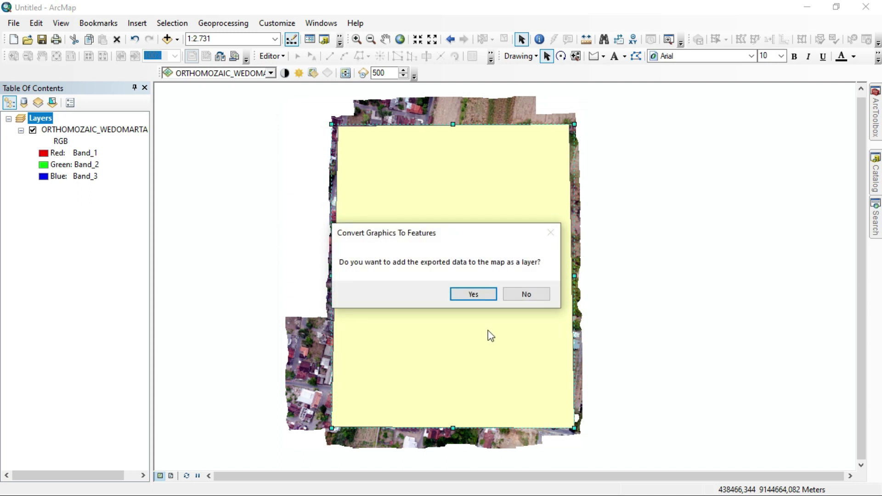
pyautogui.click(474, 294)
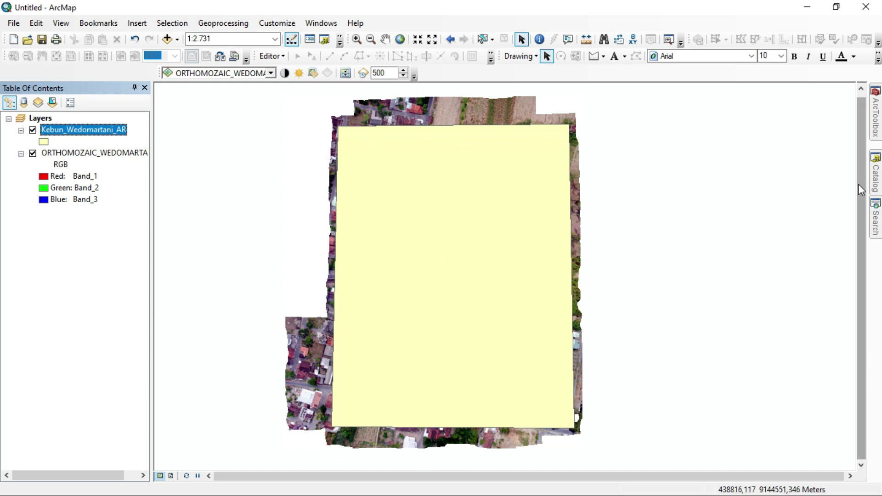
# Step: Search the tools for "mask" and open the Extract by Mask (Spatial Analyst) tool
pyautogui.click(877, 213)
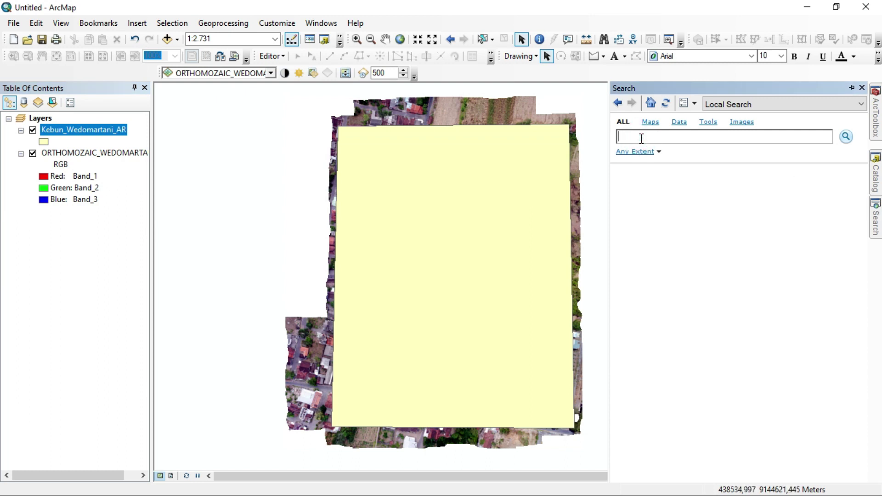
pyautogui.write('mask')
pyautogui.press('Return')
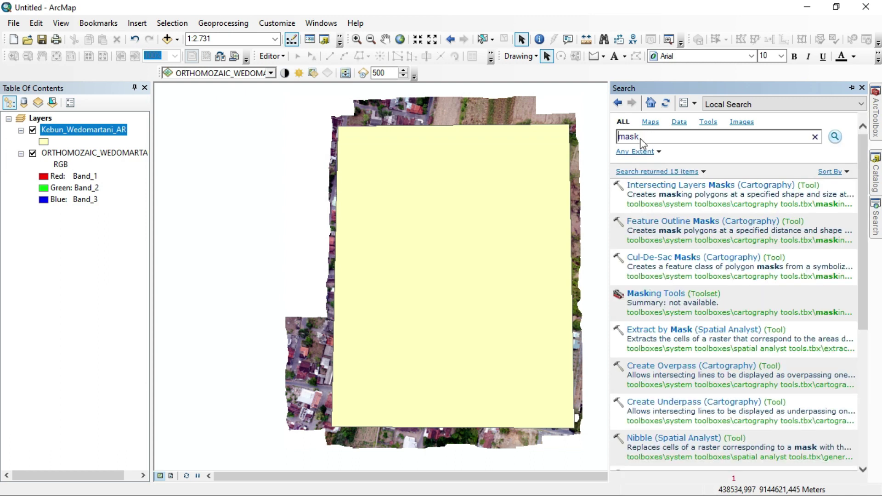
pyautogui.click(666, 330)
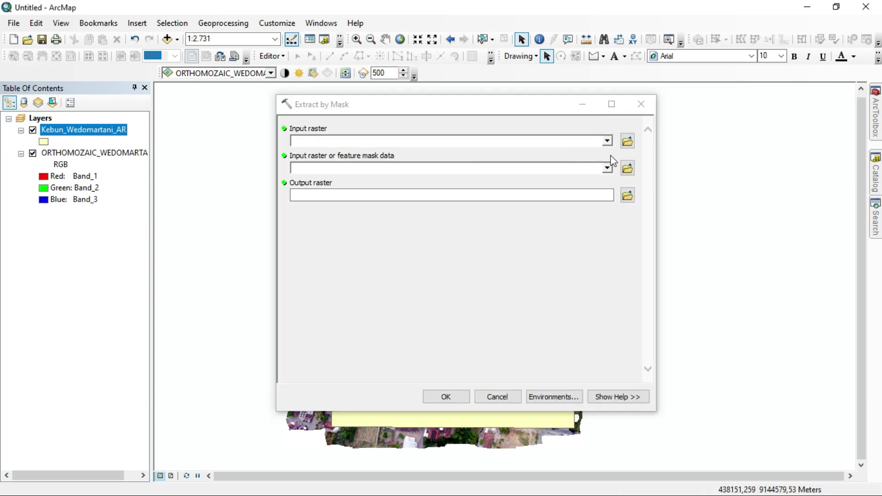
# Step: Run Extract by Mask on ORTHOMOZAIC_WEDOMARTANI.tif with Kebun_Wedomartani_AR as the mask, keeping the default output raster
pyautogui.click(607, 142)
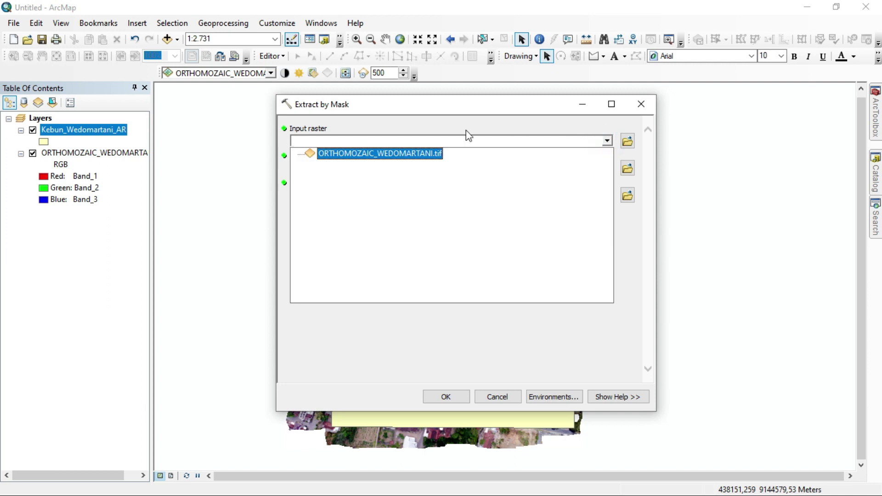
pyautogui.click(371, 154)
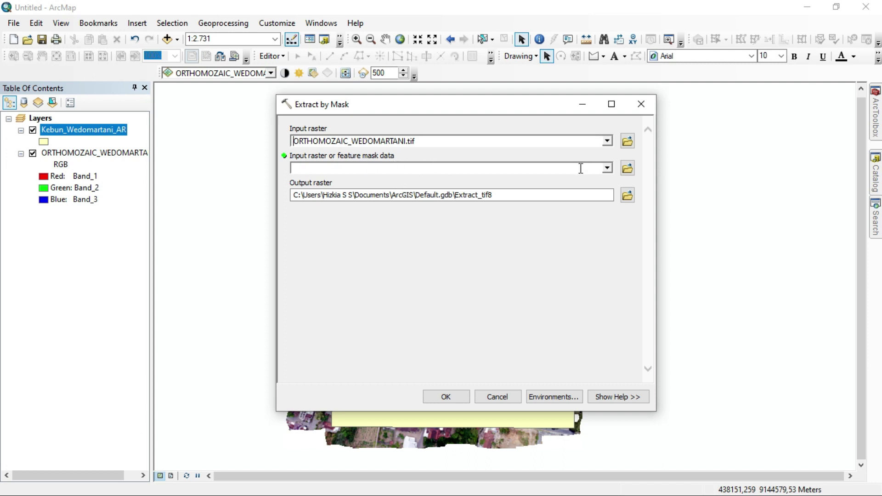
pyautogui.click(607, 169)
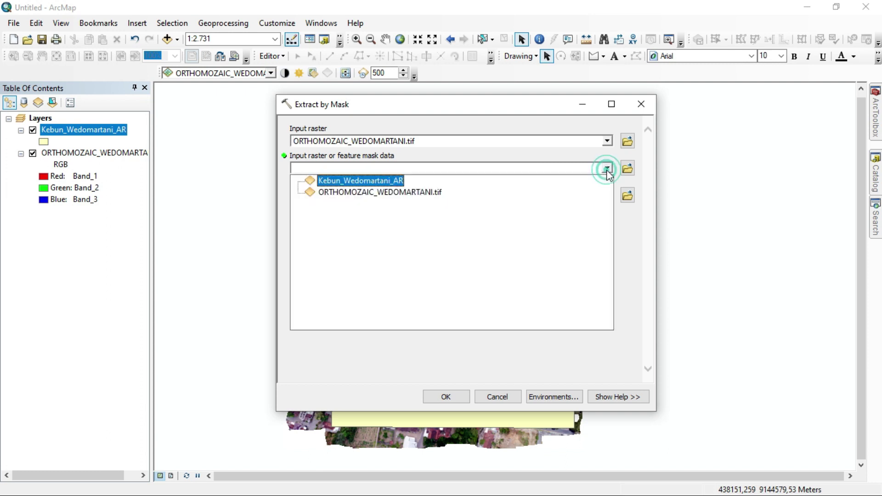
pyautogui.click(386, 181)
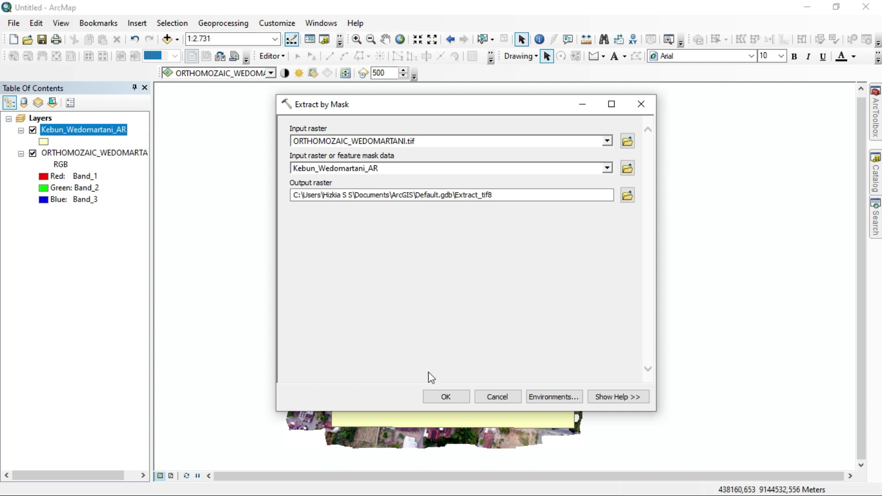
pyautogui.click(445, 397)
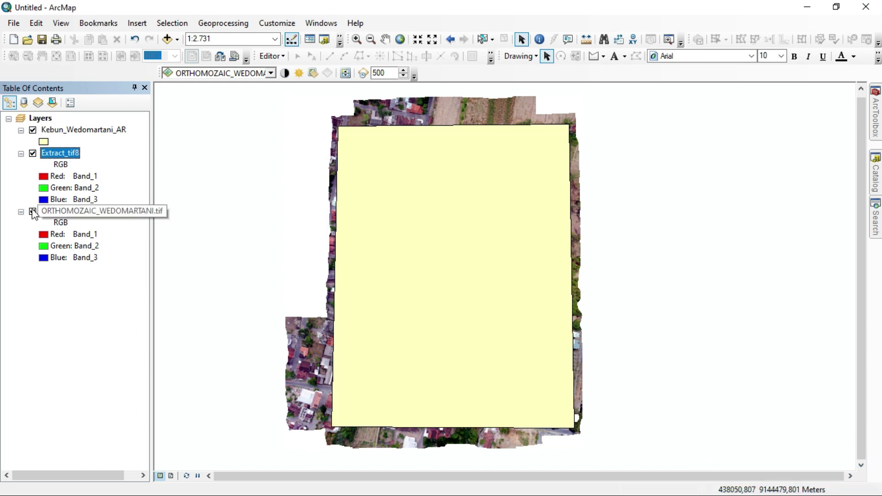
# Step: Hide the Kebun_Wedomartani_AR polygon layer and remove the original ORTHOMOZAIC_WEDOMARTANI.tif layer from the map
pyautogui.click(33, 212)
pyautogui.click(33, 130)
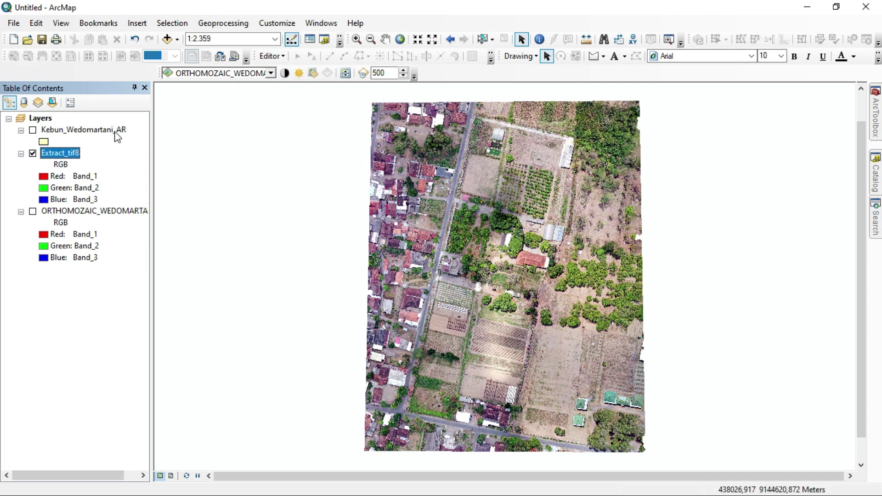
pyautogui.rightClick(131, 214)
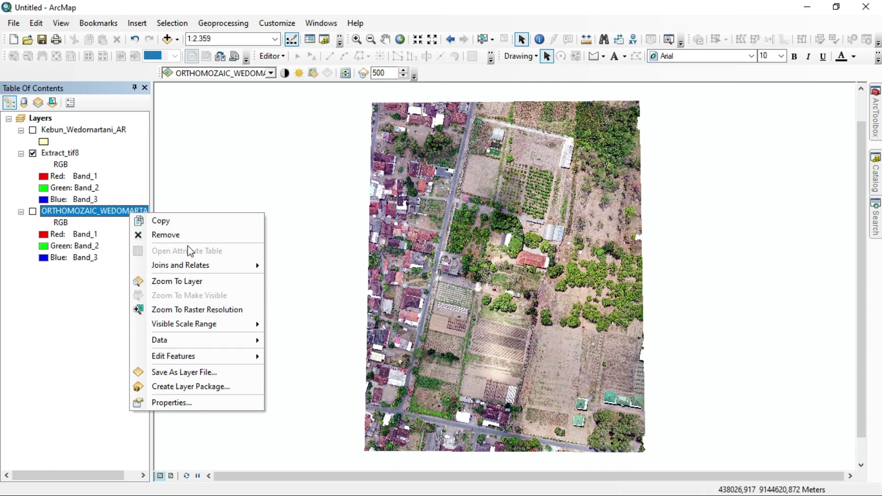
pyautogui.click(165, 235)
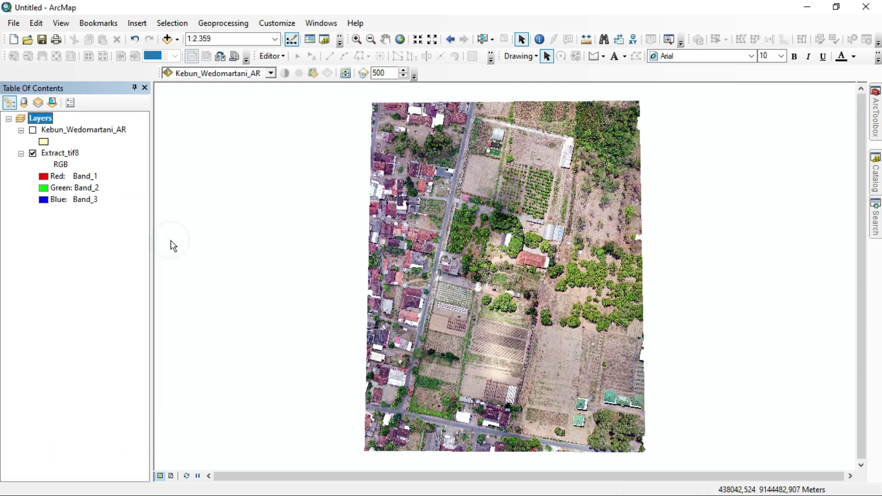
# Step: Remove the Kebun_Wedomartani_AR polygon layer from the map
pyautogui.click(67, 131)
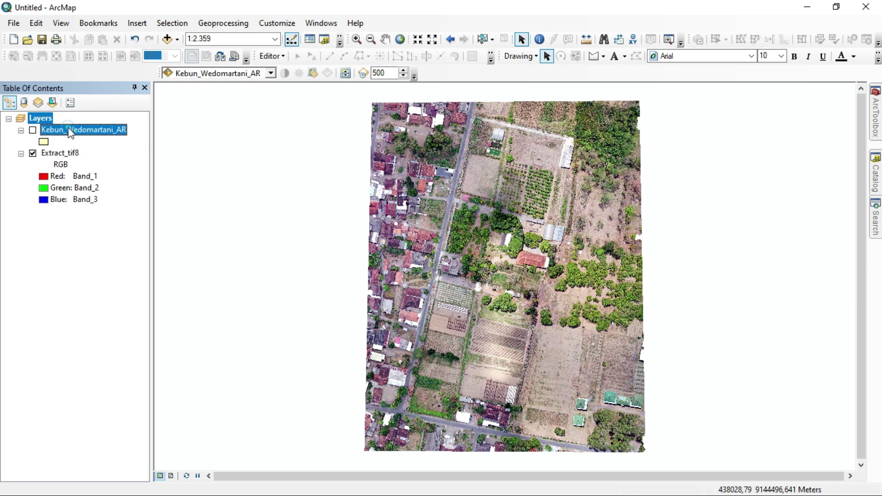
pyautogui.rightClick(68, 130)
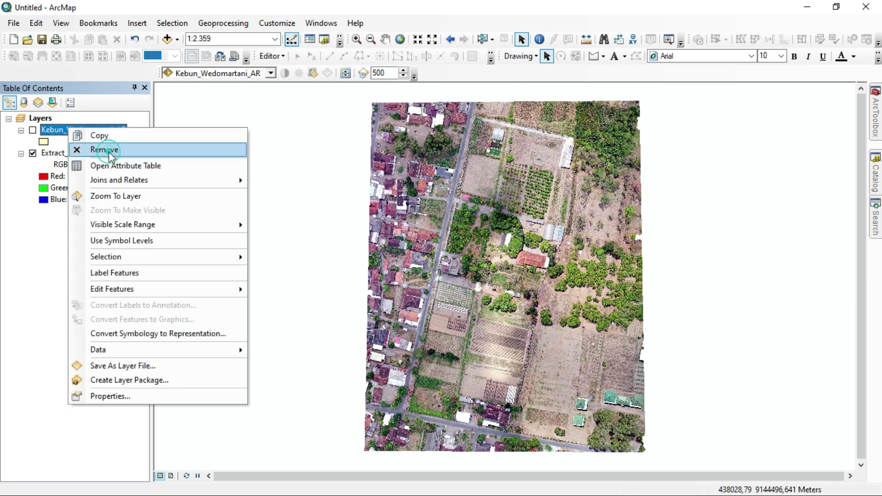
pyautogui.click(111, 150)
# Step: Rename the Extract_tif8 raster layer as Orthomozaic_Wedomartani
pyautogui.click(60, 130)
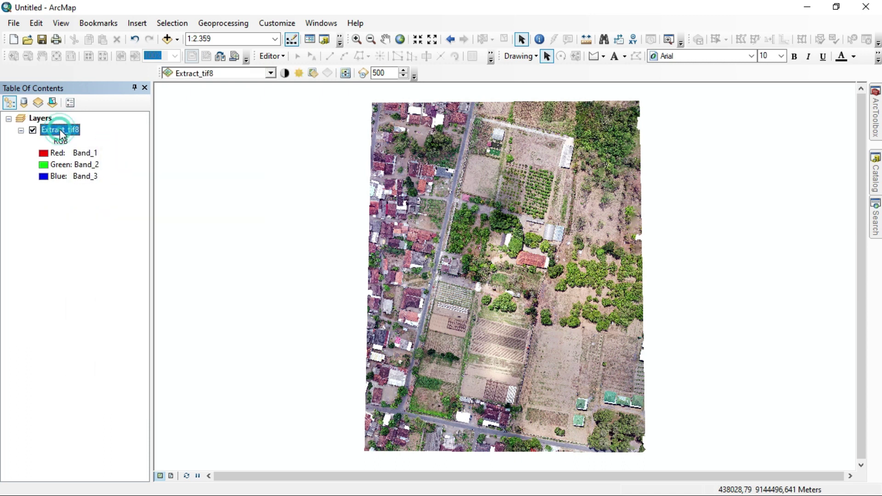
pyautogui.rightClick(60, 130)
pyautogui.click(102, 320)
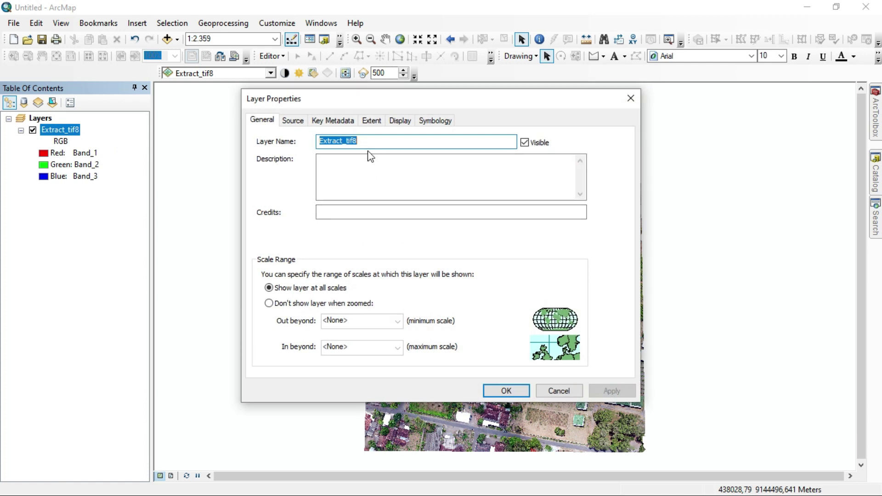
pyautogui.write('Orthomozaic_Wedomartani')
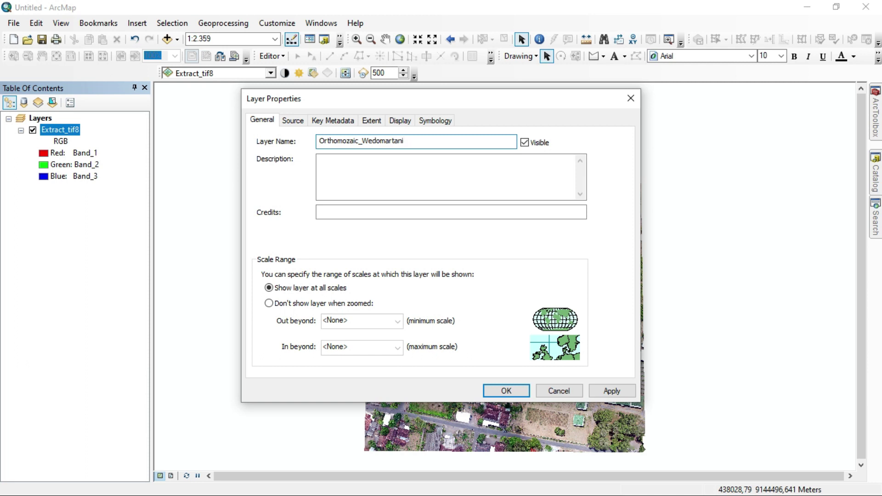
pyautogui.click(504, 390)
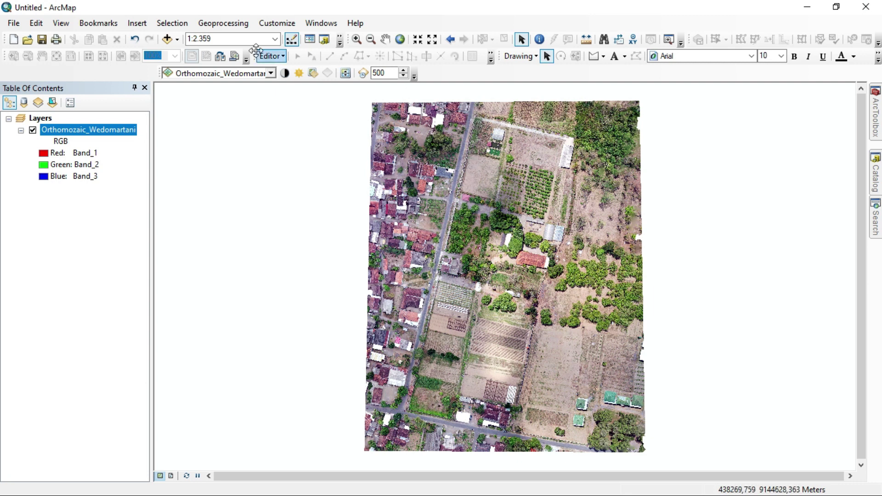
# Step: Set the map scale to 1:600
pyautogui.click(238, 41)
pyautogui.write('1:600')
pyautogui.press('Return')
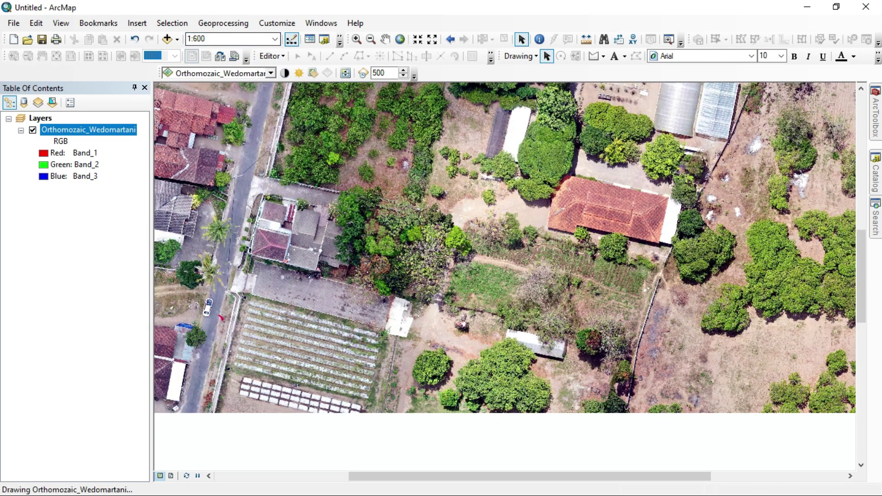
# Step: Place a marker graphic at the north-west corner of the walled plot, beside the road in the northern part of the orthomosaic
pyautogui.click(386, 39)
pyautogui.moveTo(423, 91); pyautogui.dragTo(389, 256)
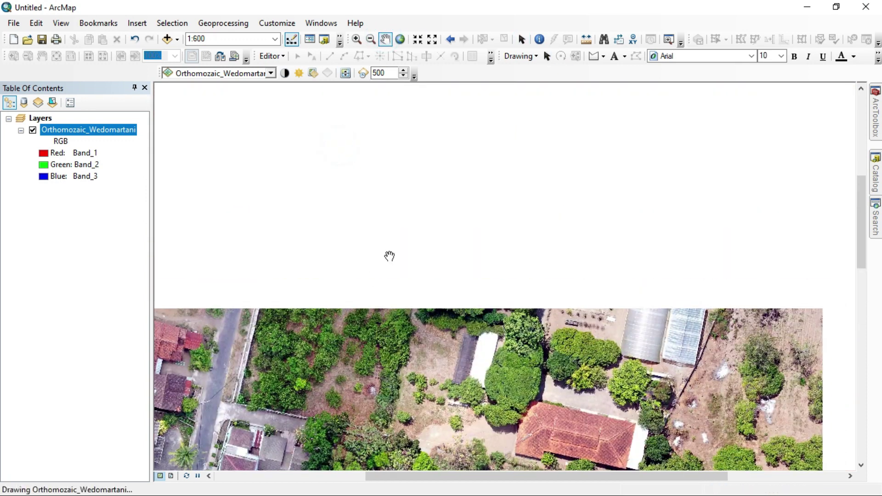
pyautogui.moveTo(385, 144); pyautogui.dragTo(353, 379)
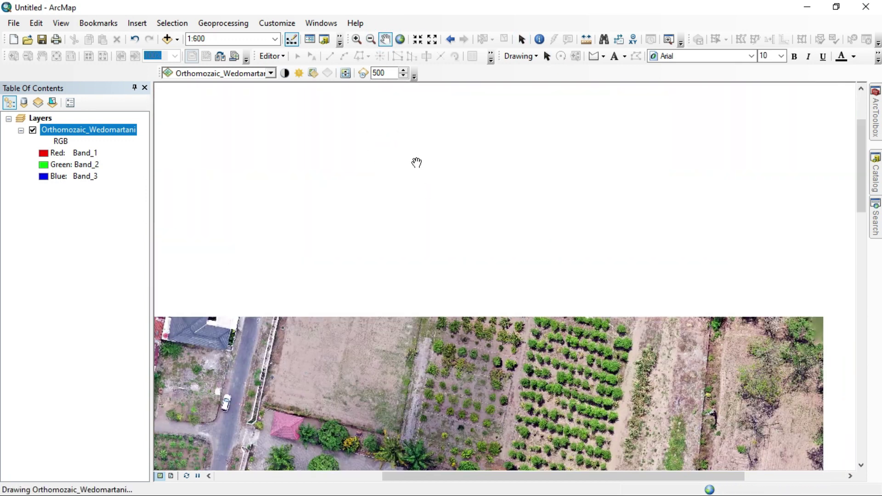
pyautogui.moveTo(373, 143); pyautogui.dragTo(355, 247)
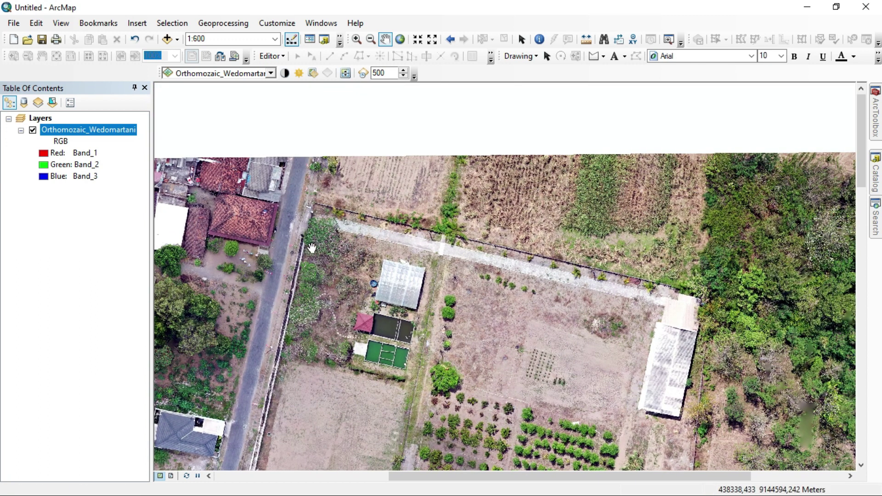
pyautogui.moveTo(317, 228); pyautogui.dragTo(325, 232)
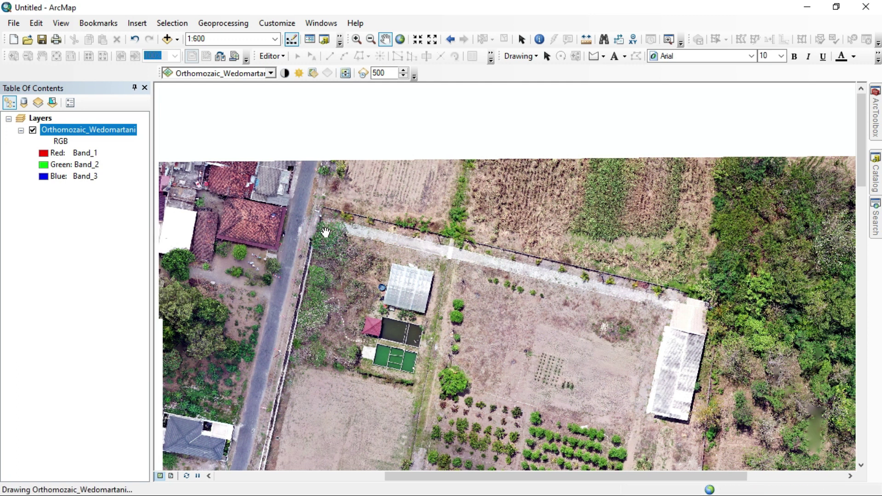
pyautogui.click(594, 57)
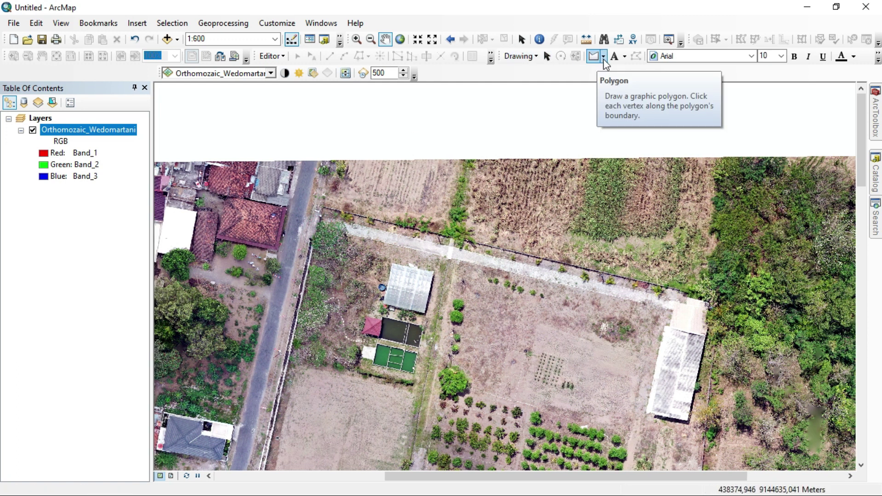
pyautogui.click(603, 57)
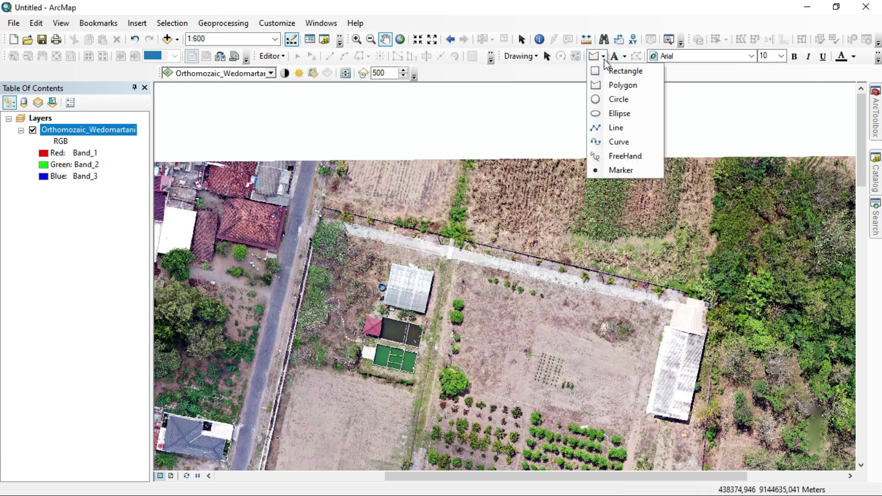
pyautogui.click(594, 171)
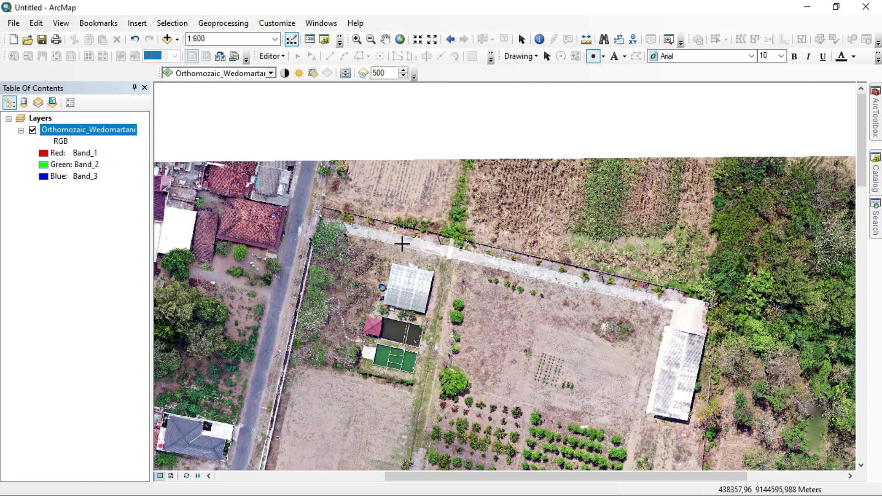
pyautogui.click(323, 208)
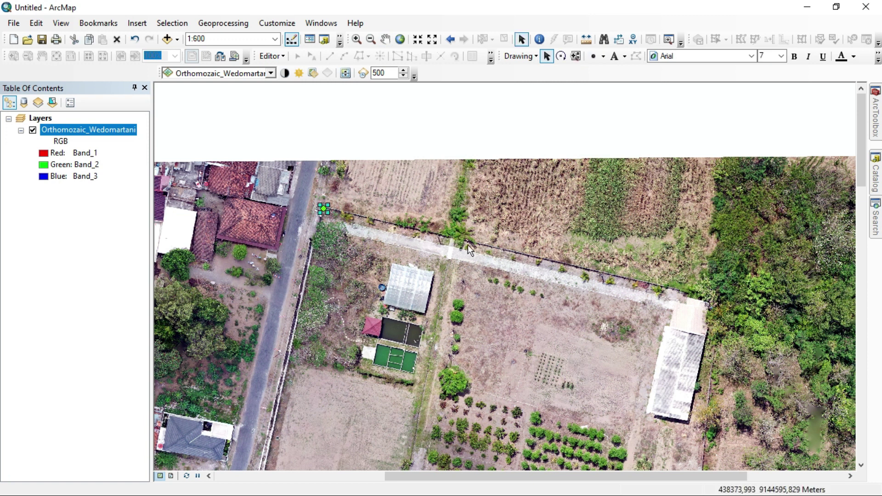
# Step: Start converting the selected point graphic to features in the data frame's coordinate system, with automatic deletion of graphics after conversion
pyautogui.click(523, 54)
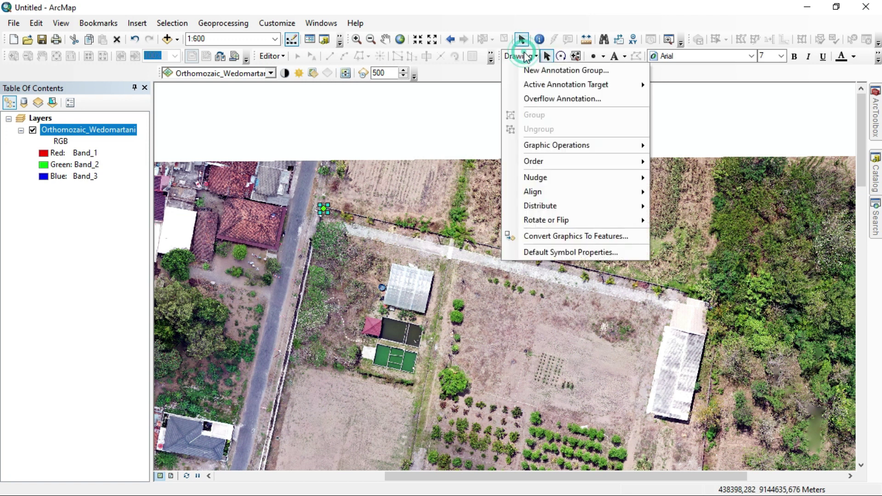
pyautogui.click(546, 237)
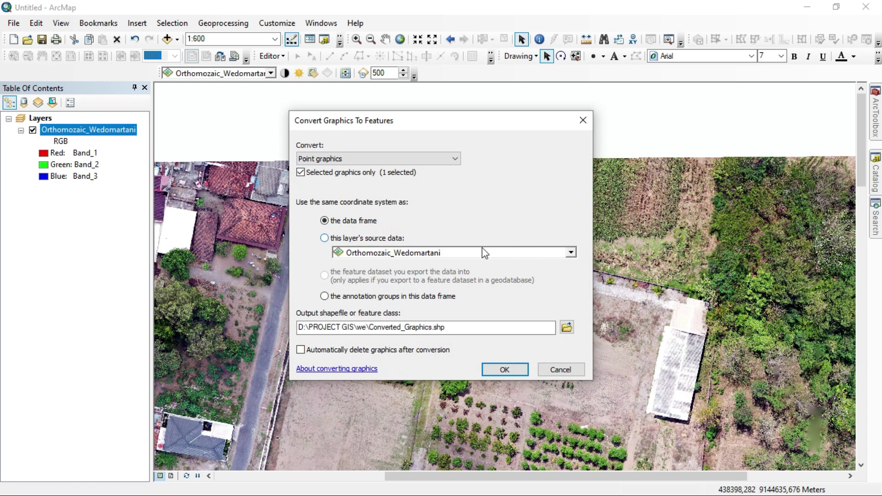
pyautogui.click(354, 349)
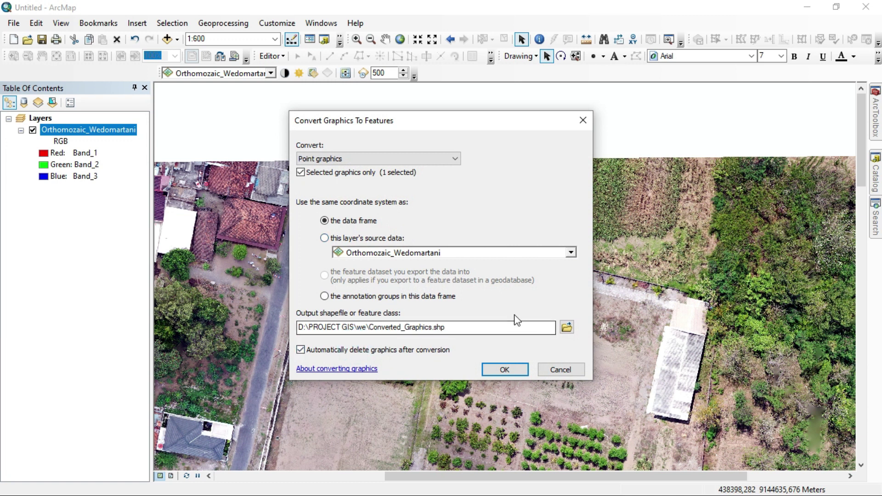
# Step: Name the output shapefile A_PT.shp in the we folder, run the conversion and add the exported point to the map as a layer
pyautogui.click(567, 328)
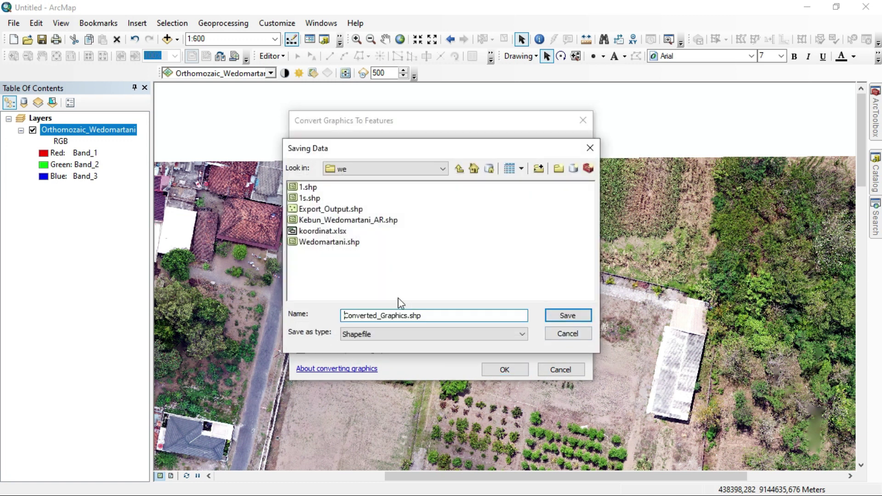
pyautogui.moveTo(405, 318); pyautogui.dragTo(318, 317)
pyautogui.write('A_')
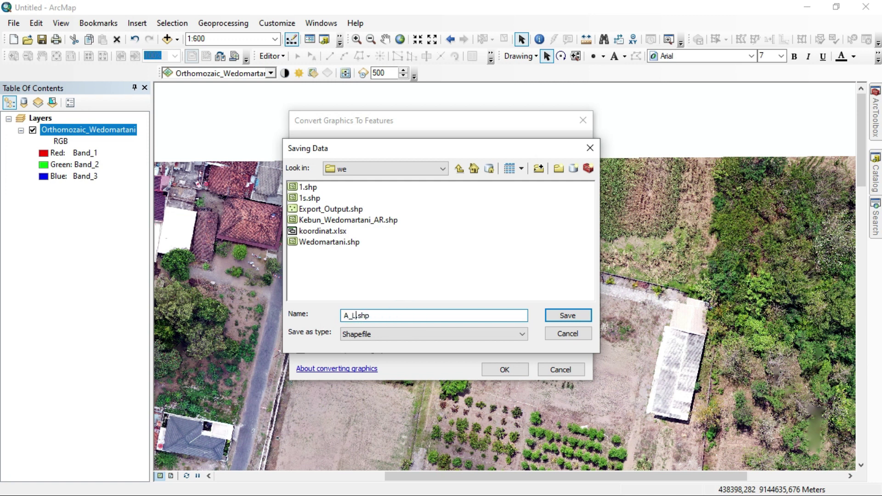
pyautogui.write('LN')
pyautogui.press('BackSpace')
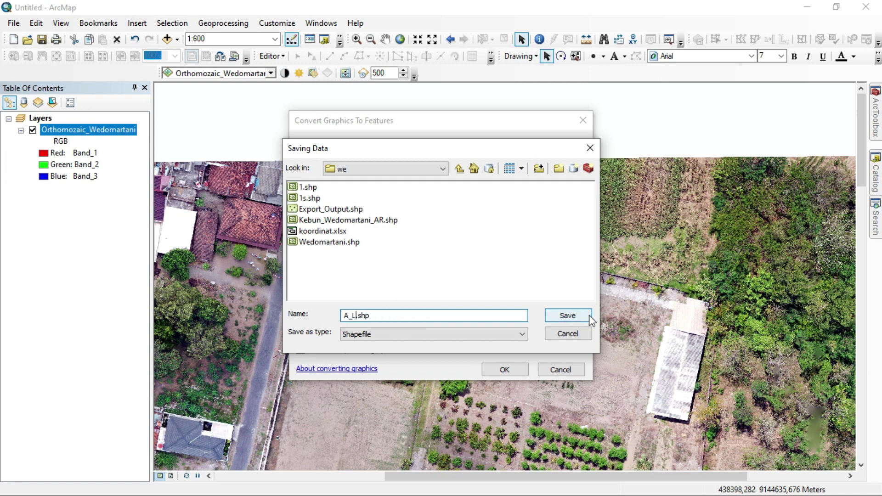
pyautogui.write('PT')
pyautogui.click(583, 317)
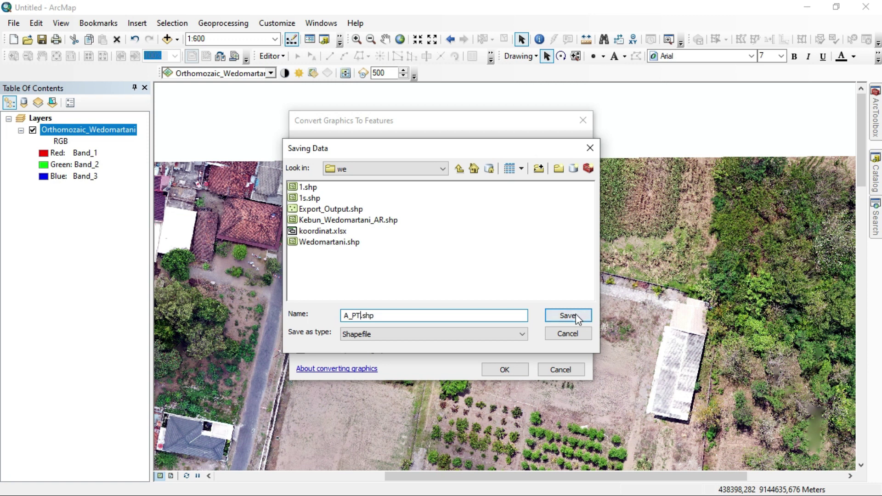
pyautogui.click(506, 370)
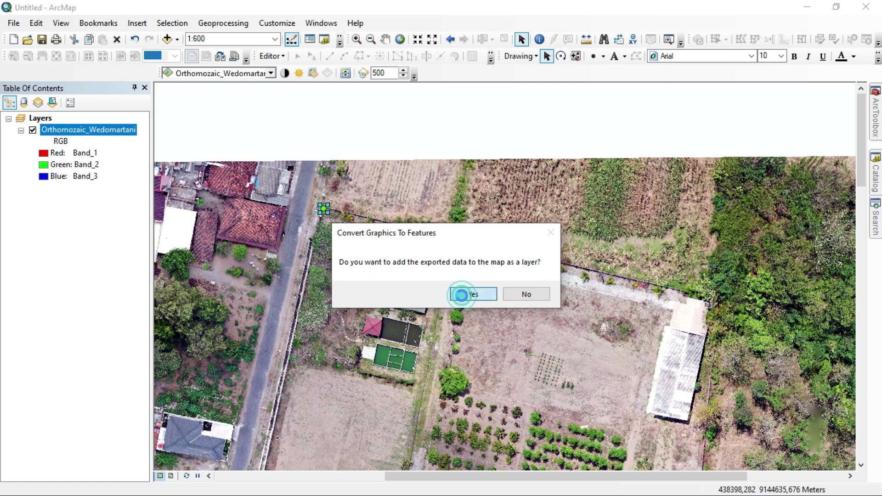
pyautogui.click(463, 297)
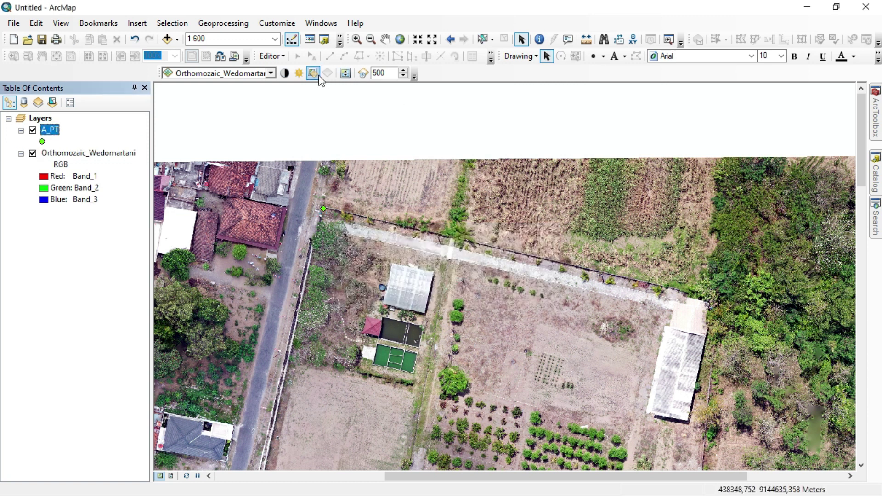
# Step: Place a marker at the plot's north-east corner by the long white building and set its conversion to features with automatic graphic deletion
pyautogui.click(593, 56)
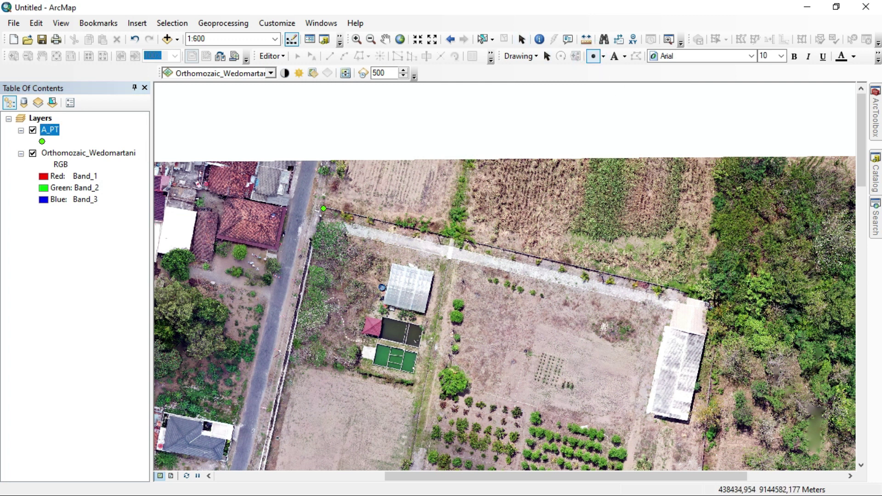
pyautogui.click(713, 299)
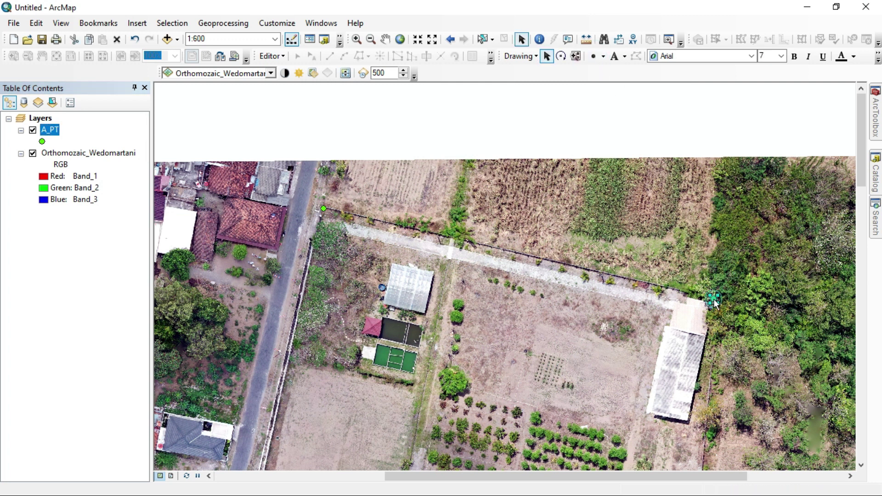
pyautogui.click(506, 60)
pyautogui.click(530, 237)
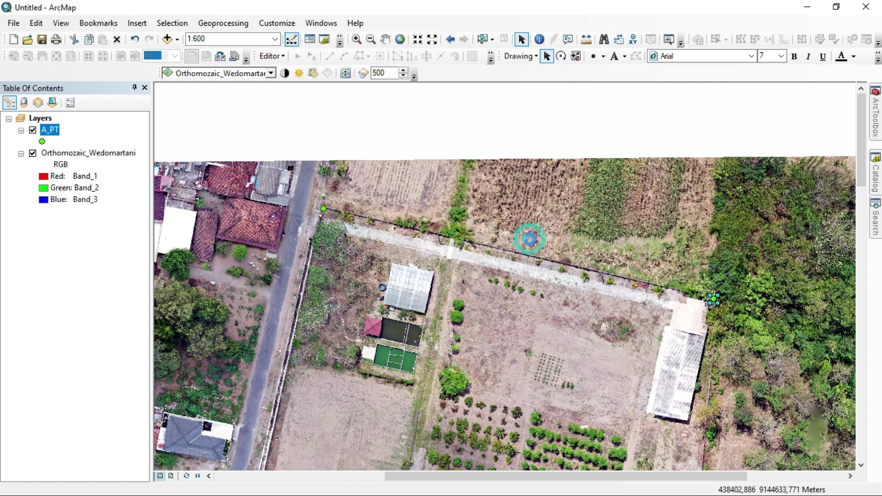
pyautogui.click(400, 349)
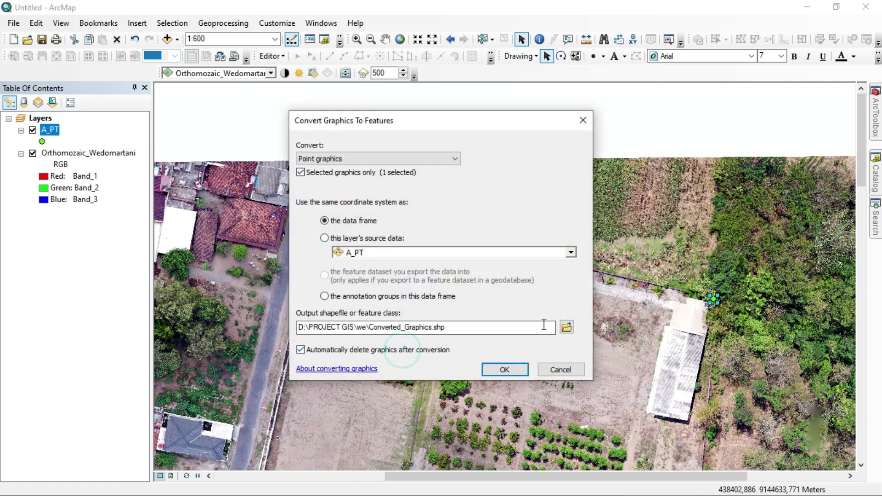
# Step: Save the second point as B_PT.shp in the we folder, run the conversion and add it to the map as a layer
pyautogui.click(567, 326)
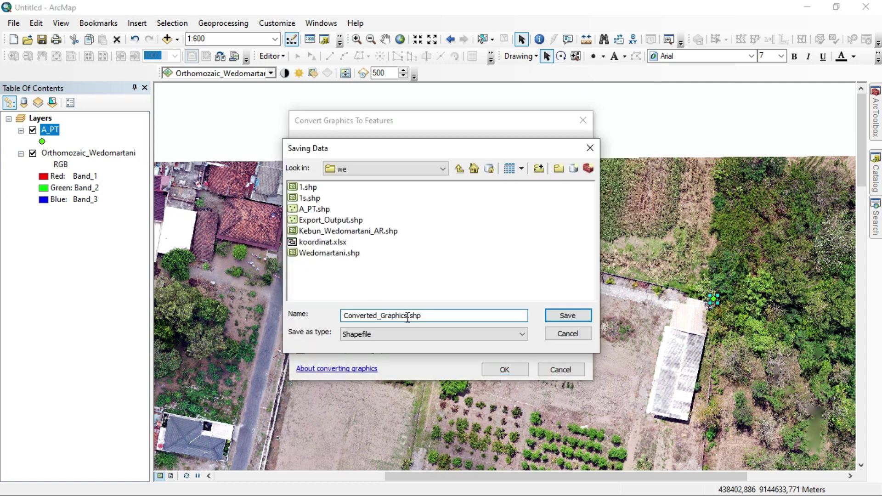
pyautogui.doubleClick(404, 316)
pyautogui.press('BackSpace')
pyautogui.write('V_PT')
pyautogui.click(568, 315)
pyautogui.click(505, 369)
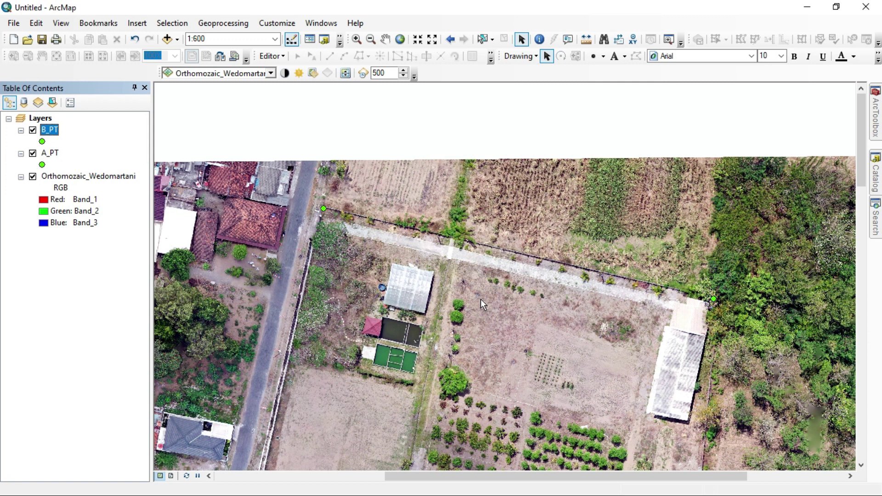
# Step: Place a point marker at the plot's south-east corner, just beside the two adjoining greenhouse roofs
pyautogui.moveTo(522, 351); pyautogui.dragTo(471, 198)
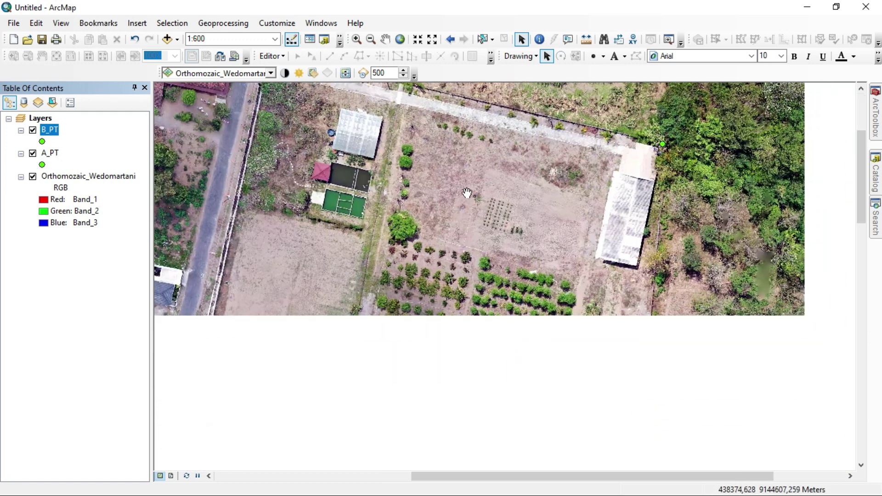
pyautogui.moveTo(483, 326); pyautogui.dragTo(468, 212)
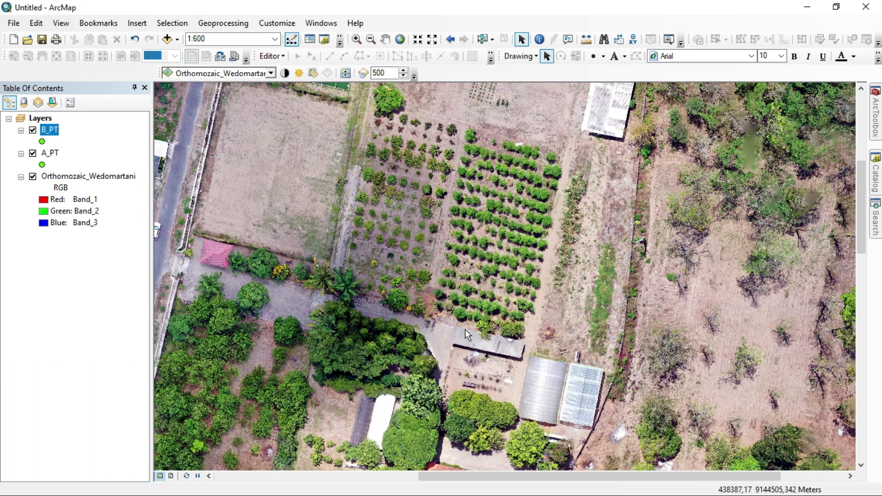
pyautogui.moveTo(631, 250); pyautogui.dragTo(616, 300)
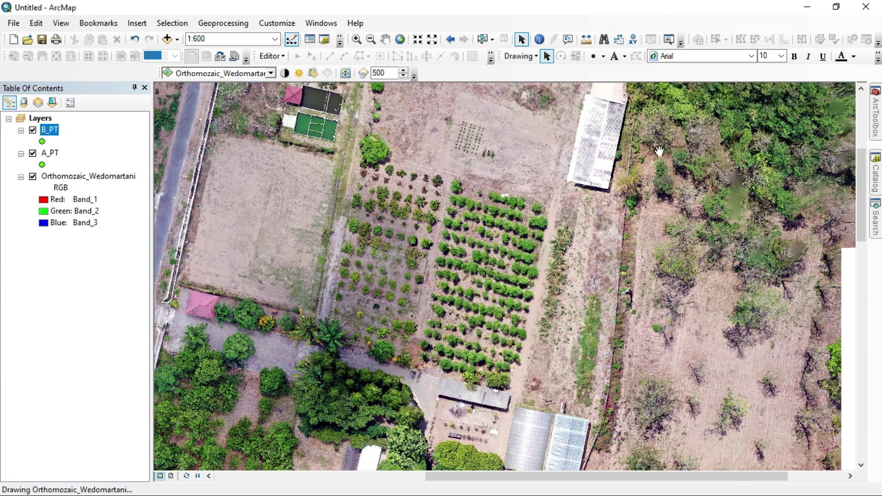
pyautogui.moveTo(589, 210); pyautogui.dragTo(512, 314)
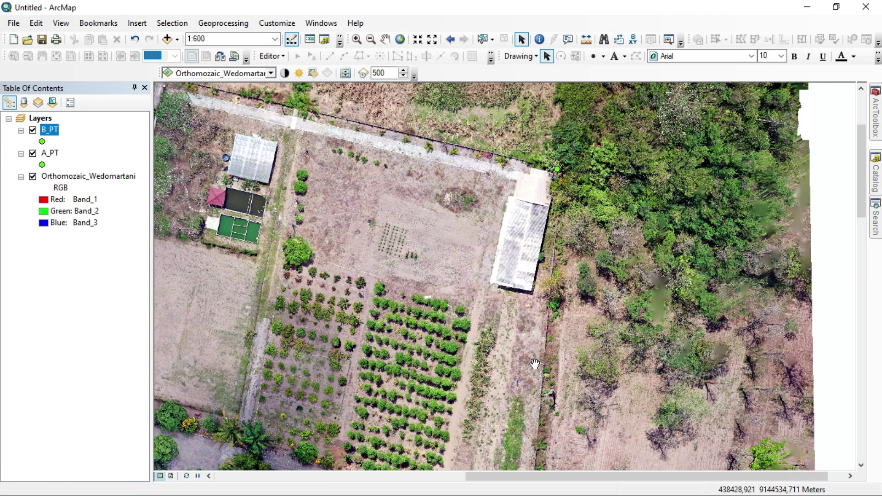
pyautogui.moveTo(535, 364); pyautogui.dragTo(533, 250)
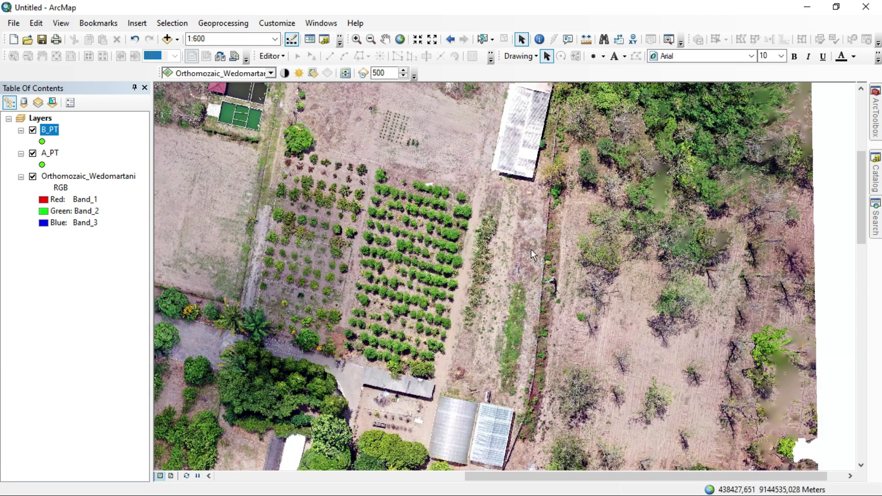
pyautogui.click(594, 56)
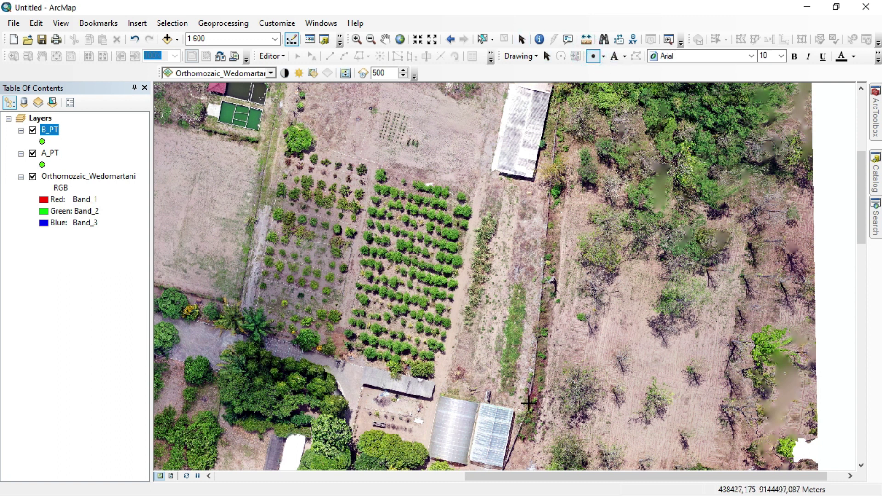
pyautogui.click(531, 405)
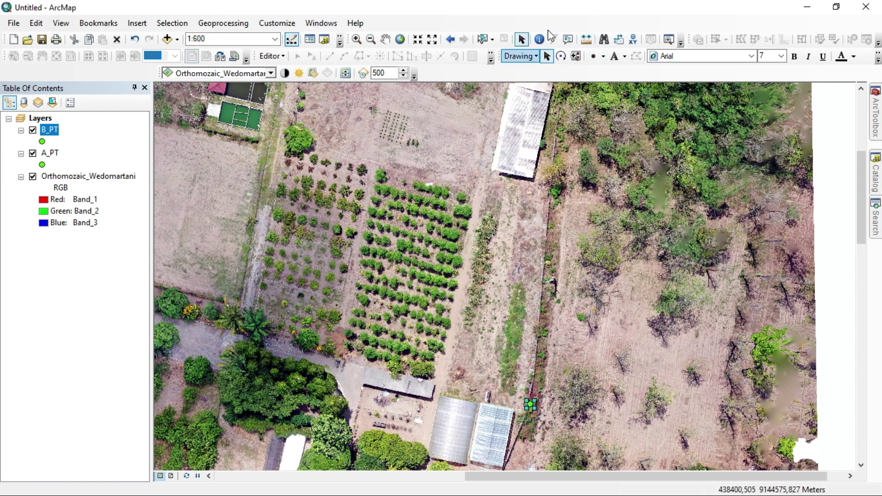
# Step: Convert the selected marker to shapefile C_PT_.shp in the we folder, with automatic graphic deletion, and add it to the map as a layer
pyautogui.click(510, 56)
pyautogui.click(575, 236)
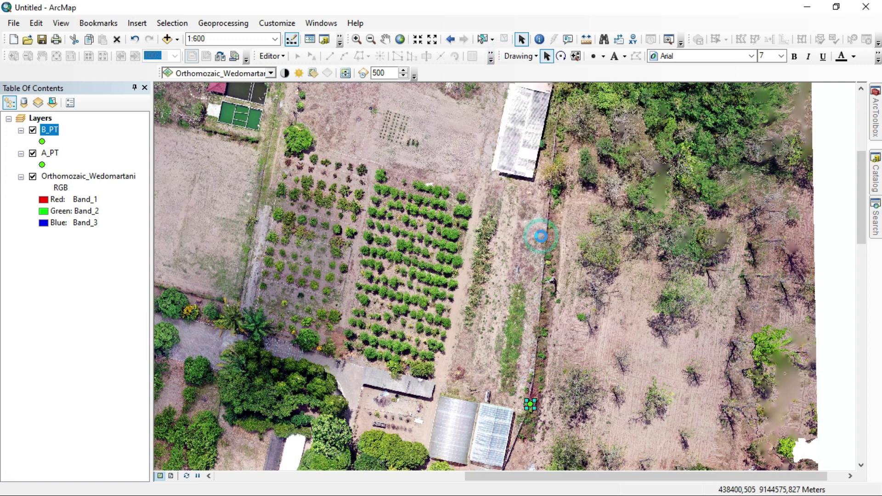
pyautogui.click(353, 351)
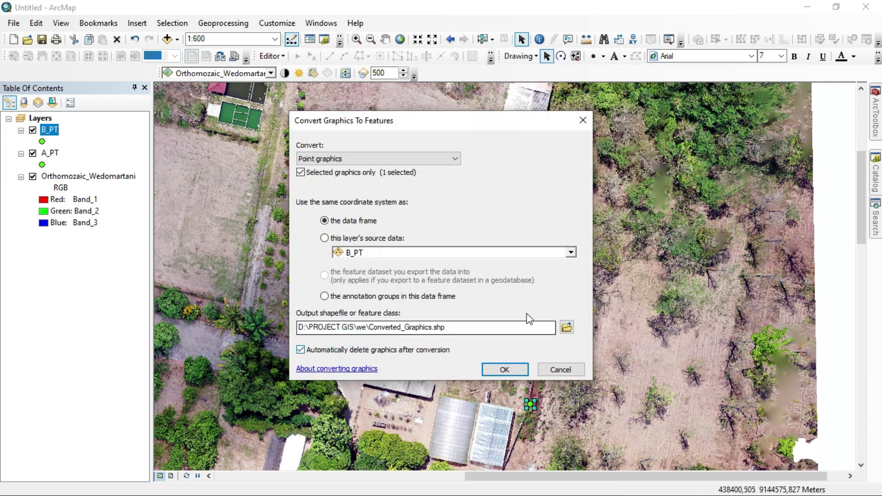
pyautogui.click(567, 327)
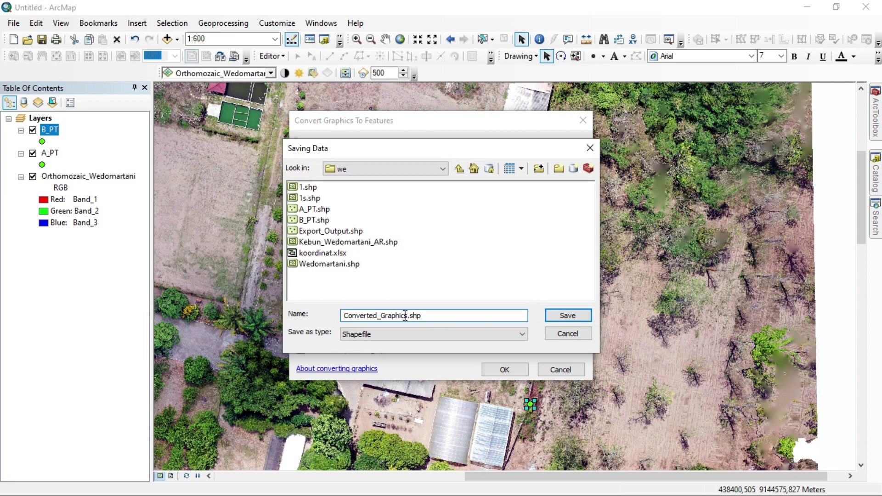
pyautogui.doubleClick(406, 317)
pyautogui.write('C_PT')
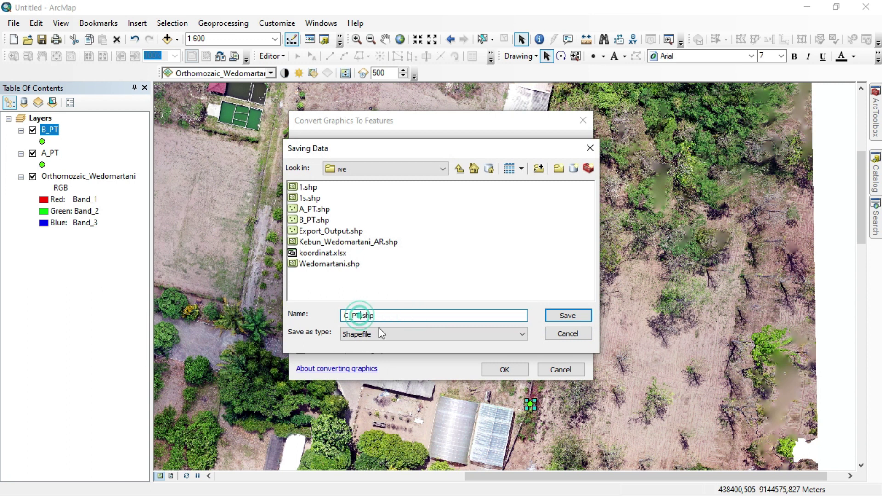
pyautogui.press('Return')
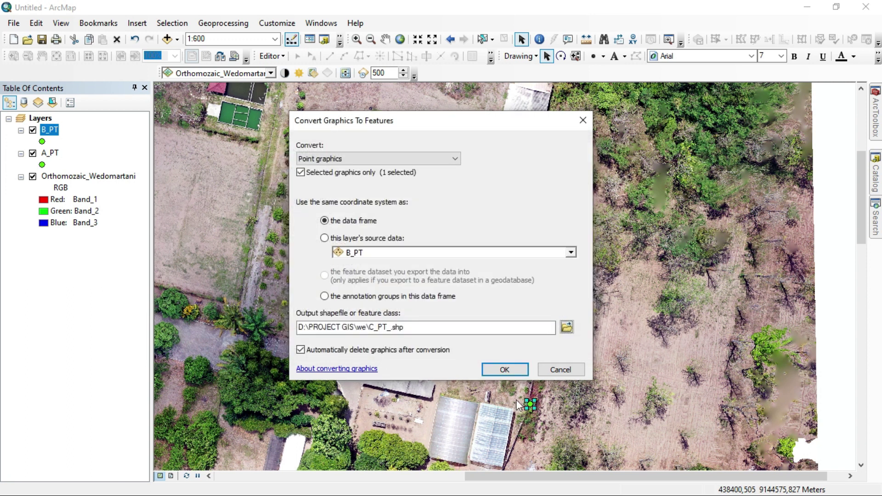
pyautogui.click(494, 367)
pyautogui.click(474, 294)
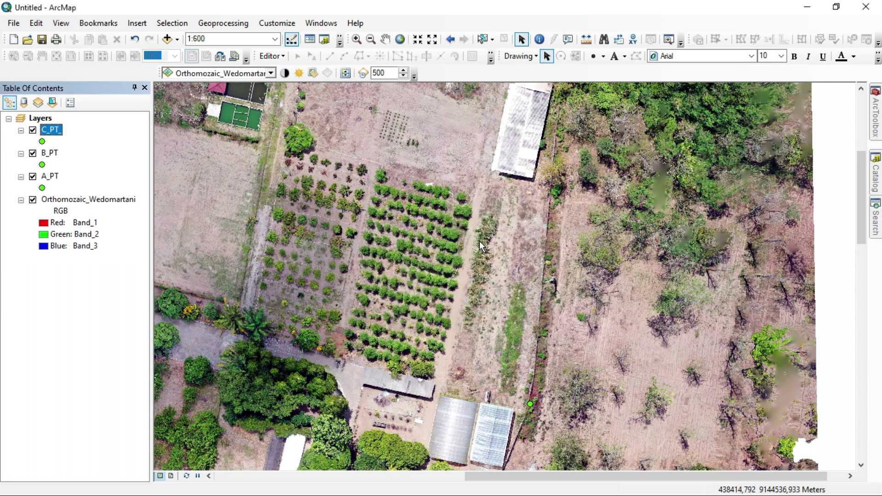
# Step: Return to the plot's north-west corner and open the attribute table of the A_PT layer
pyautogui.click(407, 196)
pyautogui.moveTo(407, 195); pyautogui.dragTo(513, 358)
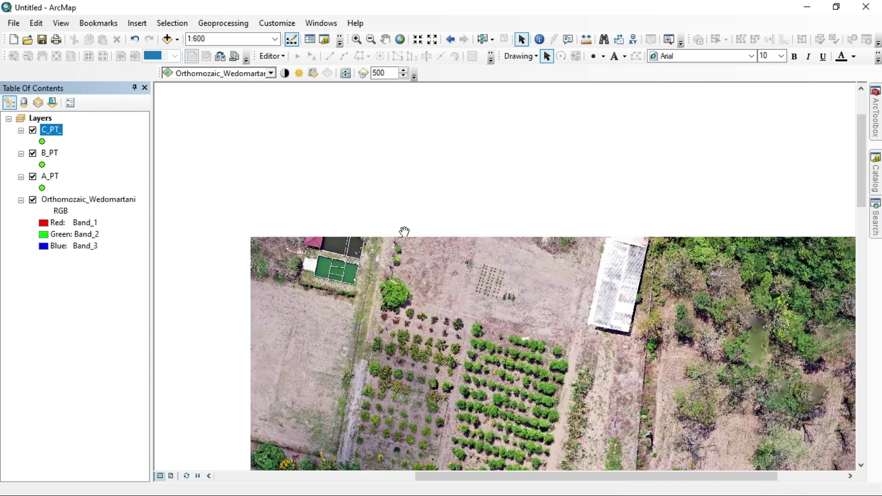
pyautogui.click(331, 206)
pyautogui.moveTo(358, 238); pyautogui.dragTo(365, 249)
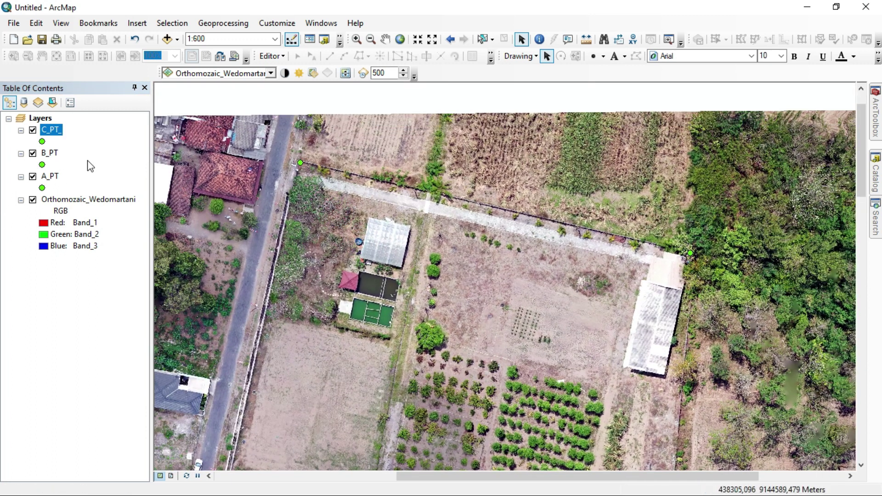
pyautogui.click(54, 178)
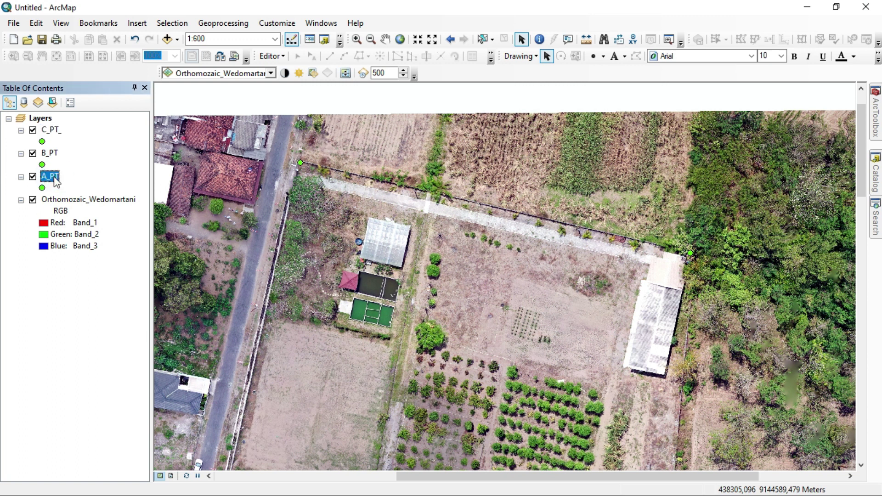
pyautogui.rightClick(55, 180)
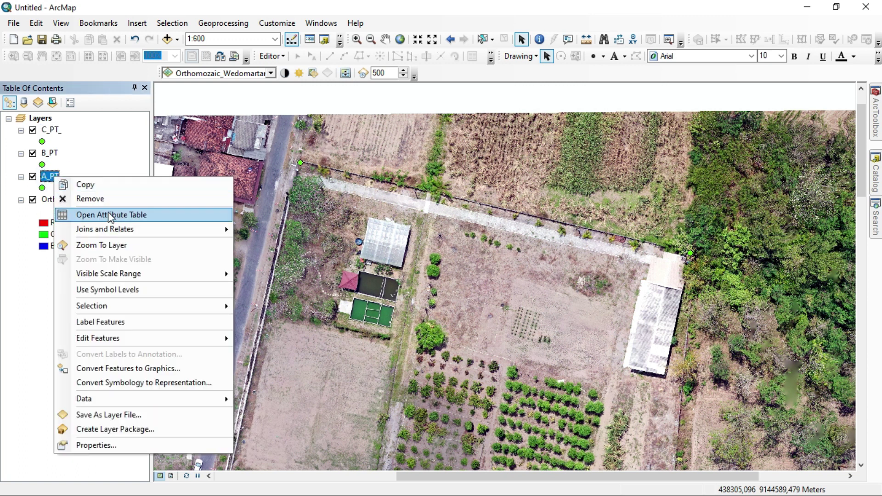
pyautogui.click(61, 176)
pyautogui.press('Return')
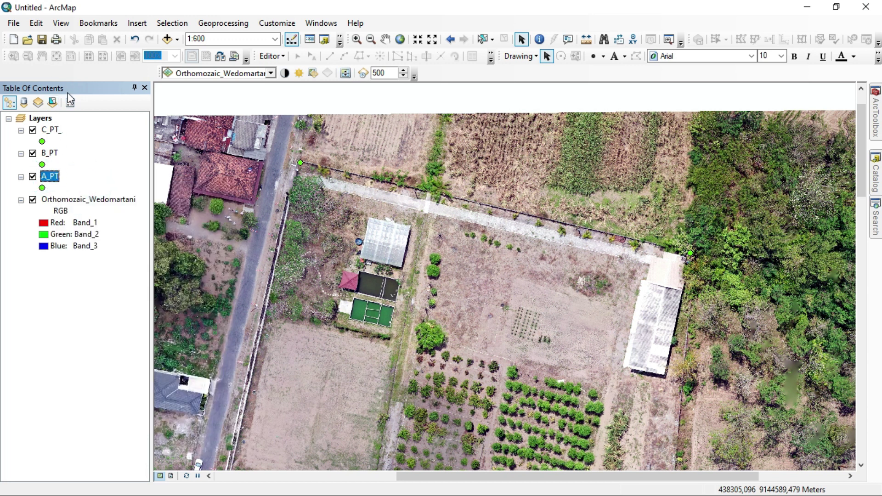
pyautogui.rightClick(51, 176)
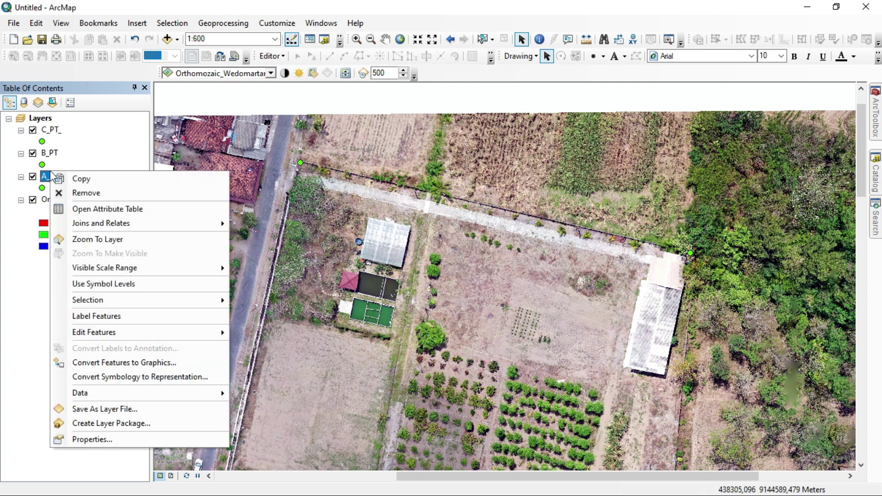
pyautogui.click(105, 210)
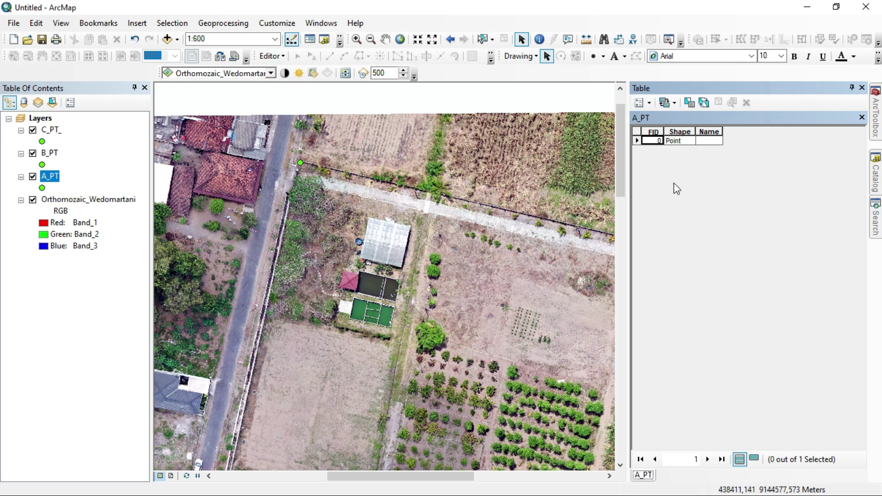
# Step: Add a field named X of type Double to the A_PT attribute table
pyautogui.click(639, 104)
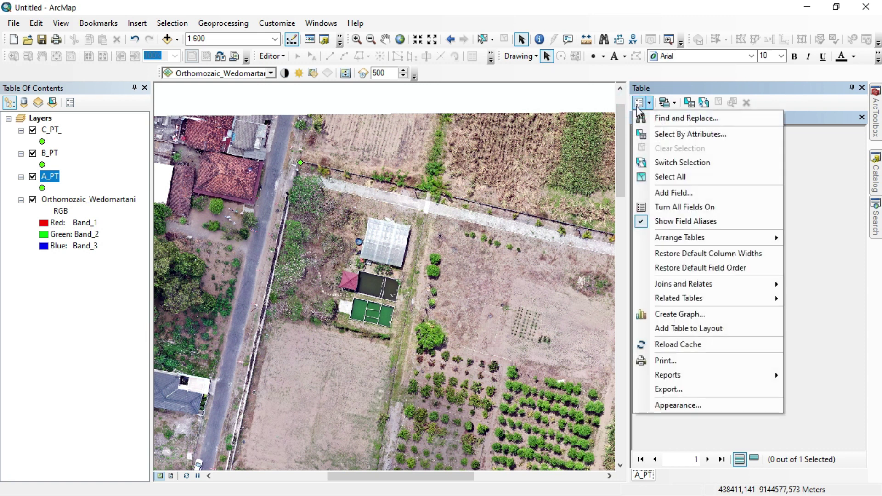
pyautogui.click(646, 194)
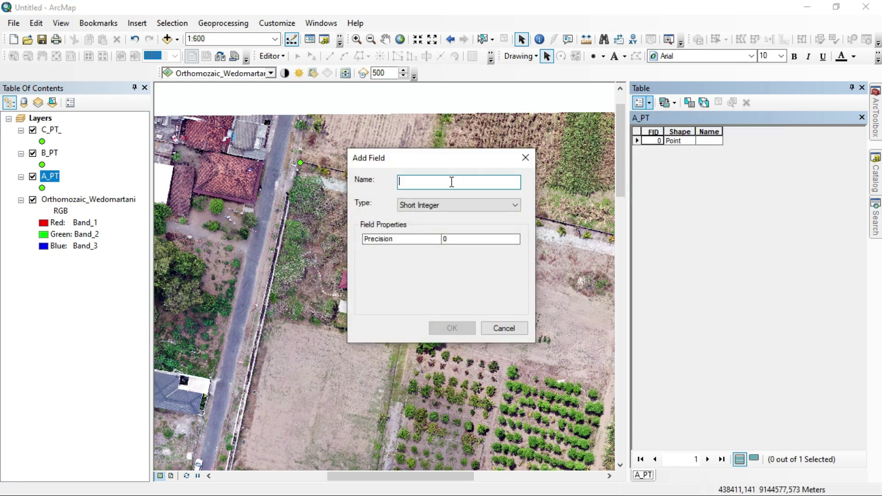
pyautogui.write('X')
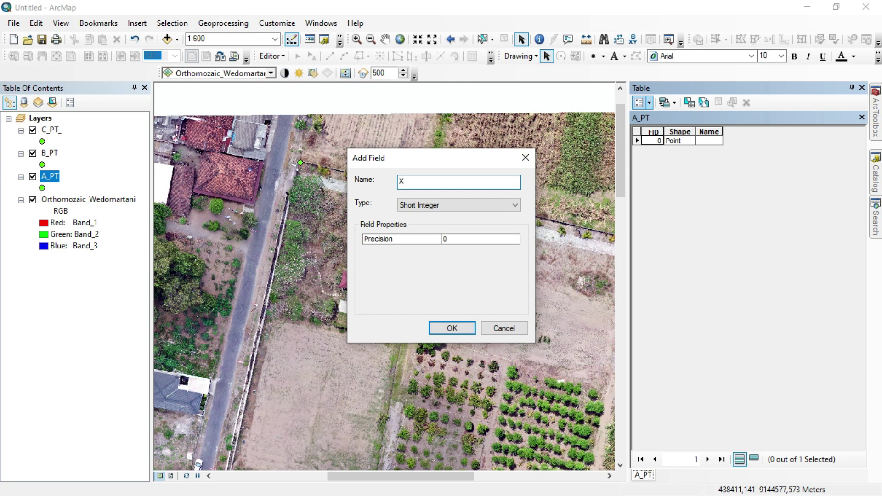
pyautogui.click(473, 205)
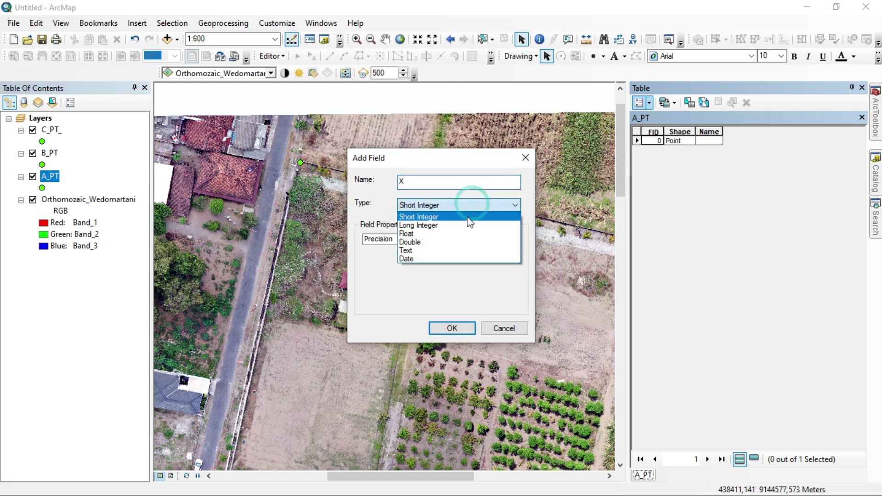
pyautogui.click(454, 242)
pyautogui.click(451, 328)
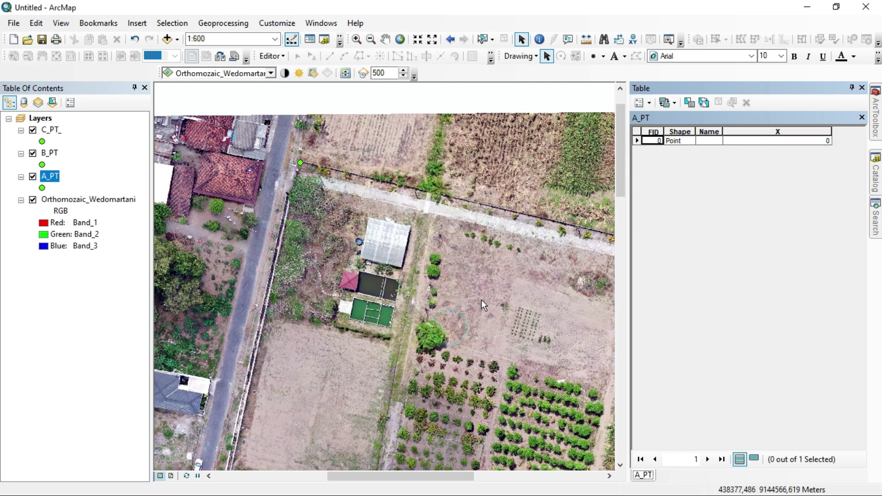
# Step: Add a field named Y of type Double to the A_PT attribute table
pyautogui.click(648, 104)
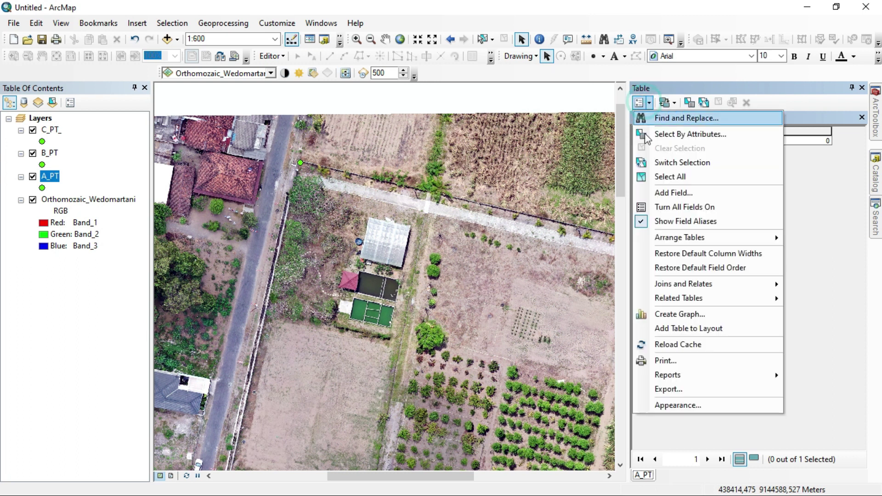
pyautogui.click(655, 194)
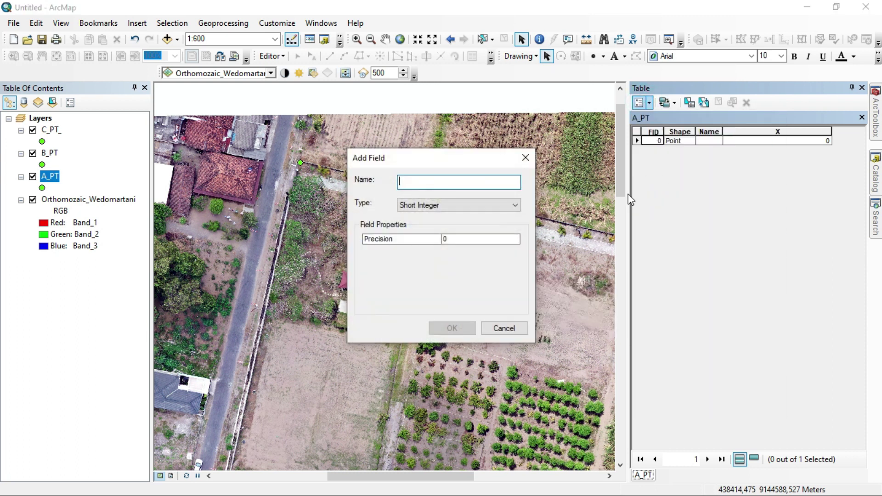
pyautogui.click(459, 184)
pyautogui.write('Y')
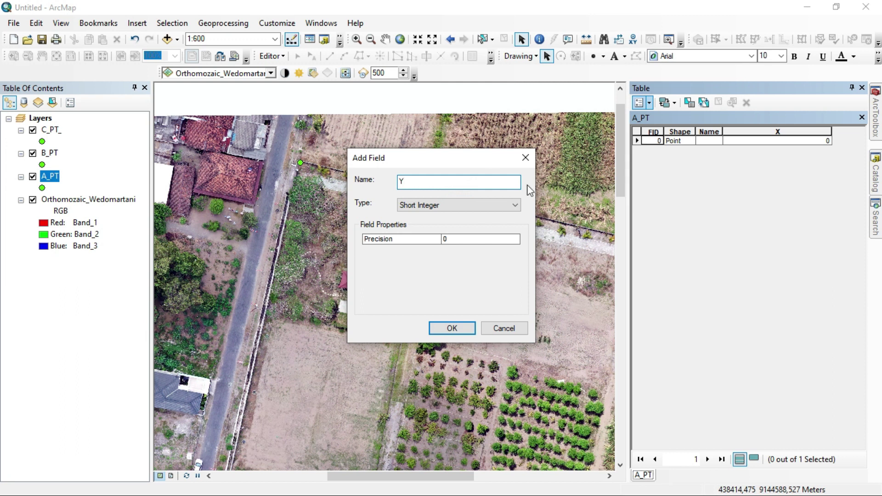
pyautogui.click(473, 211)
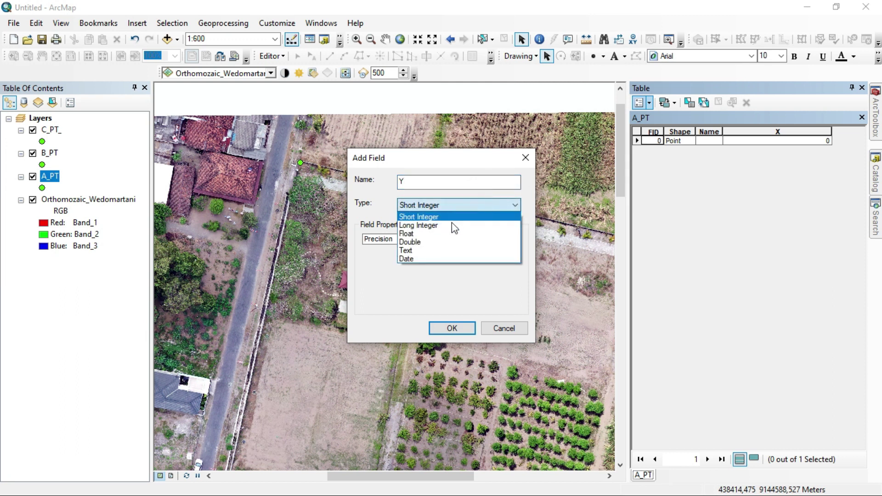
pyautogui.click(422, 242)
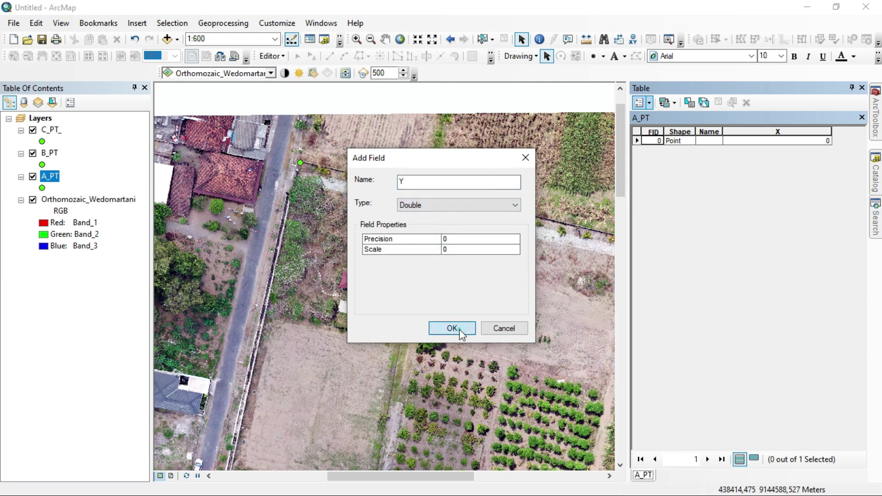
pyautogui.click(459, 329)
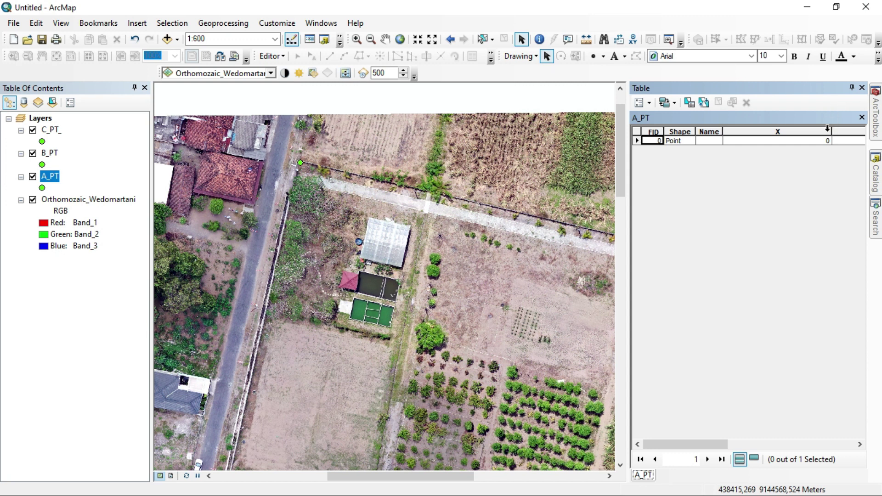
# Step: Calculate the X field of A_PT as the X Coordinate of Point in Decimal Degrees, using the data source's coordinate system
pyautogui.click(800, 131)
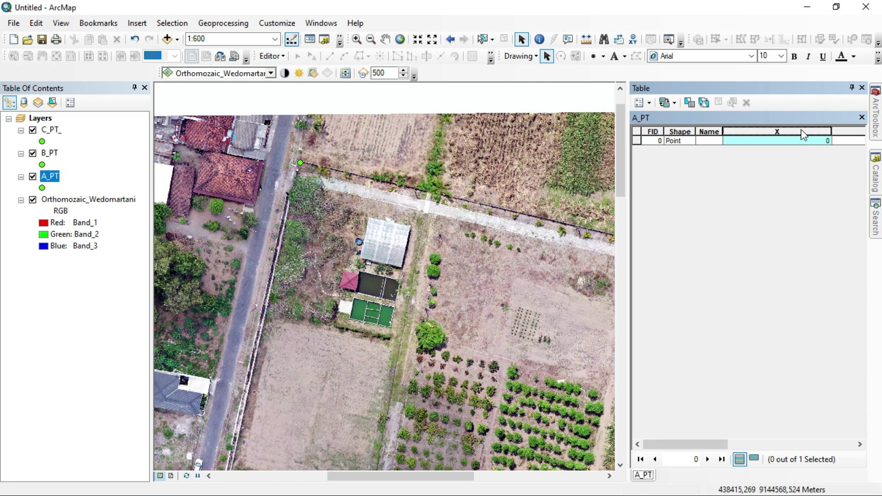
pyautogui.rightClick(803, 131)
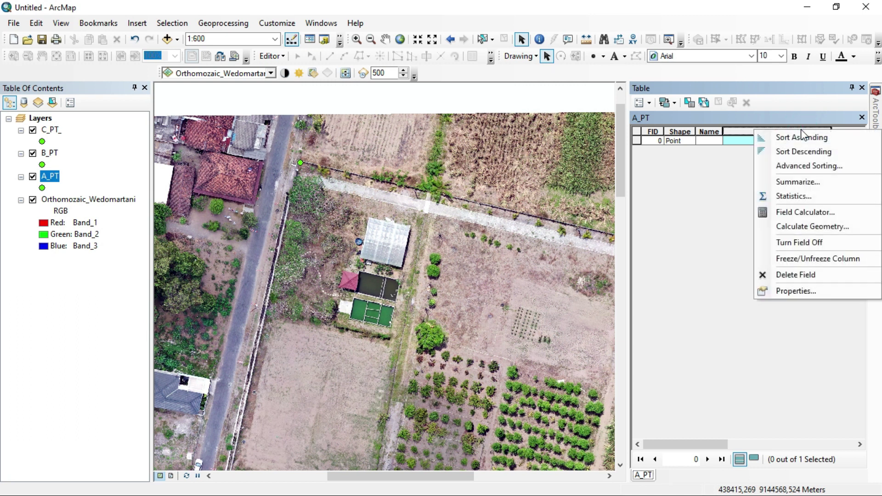
pyautogui.click(821, 227)
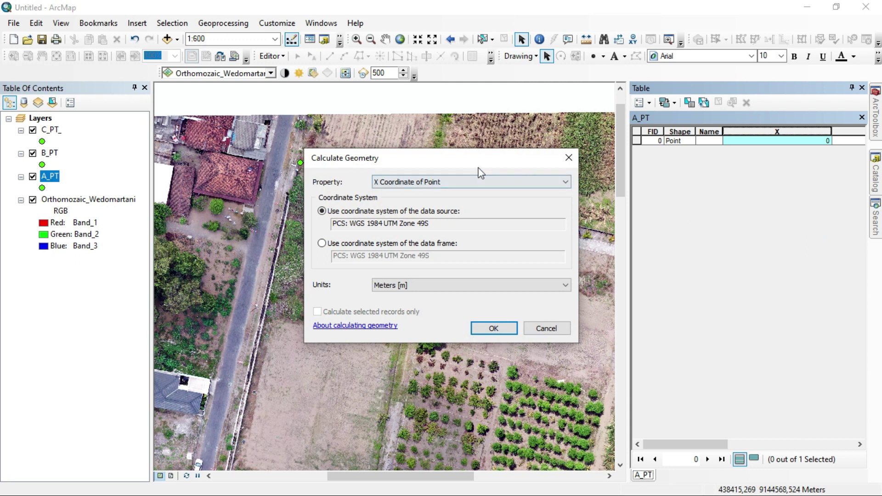
pyautogui.click(382, 181)
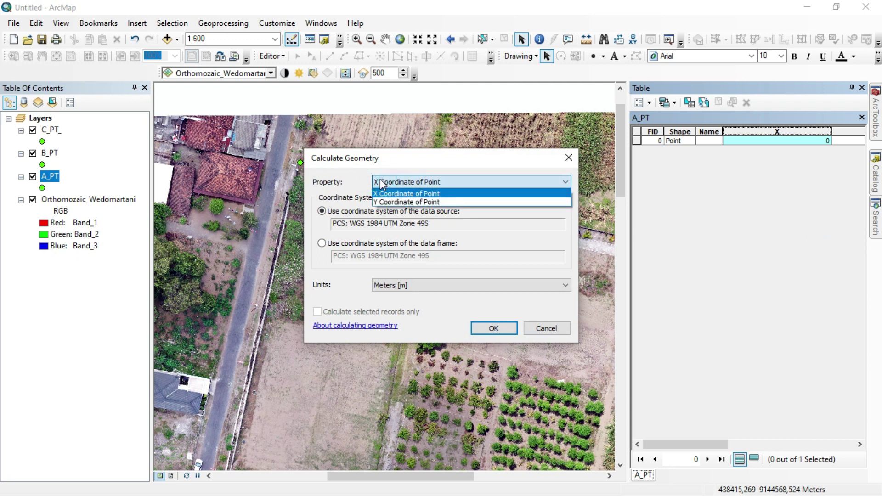
pyautogui.click(381, 182)
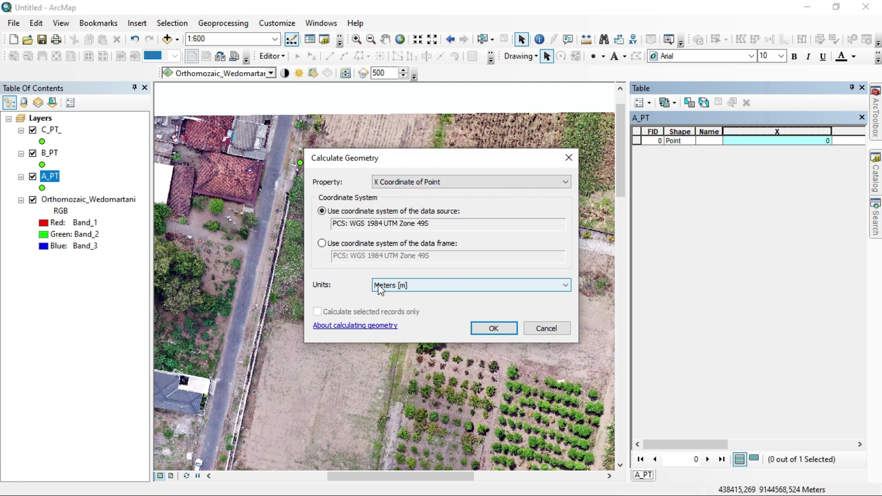
pyautogui.click(396, 291)
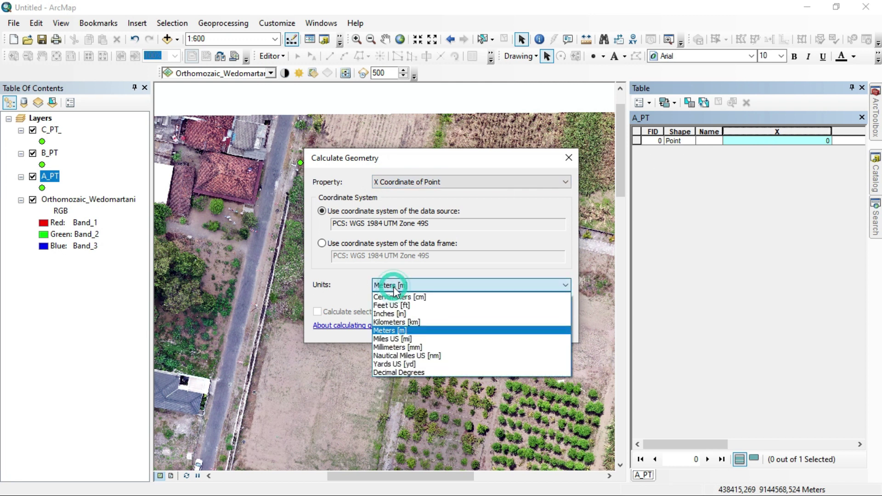
pyautogui.click(398, 372)
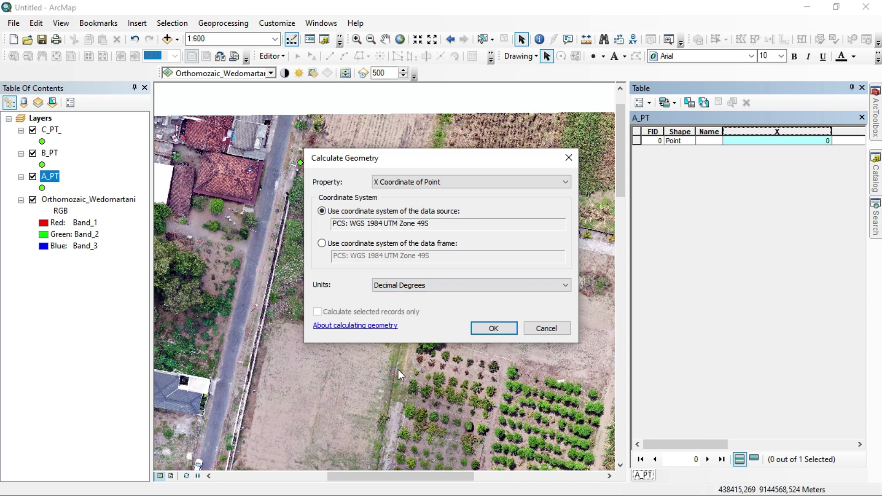
pyautogui.click(493, 329)
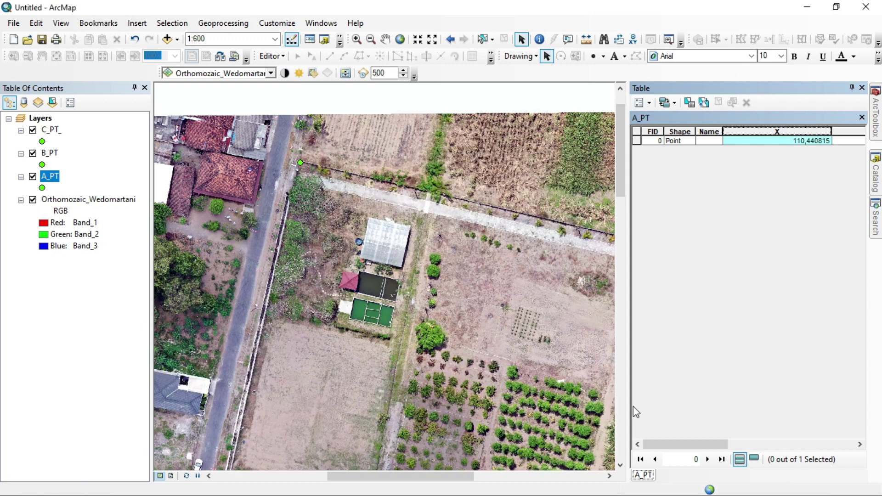
# Step: Calculate the Y field of A_PT as the Y Coordinate of Point in Decimal Degrees
pyautogui.moveTo(652, 440); pyautogui.dragTo(743, 432)
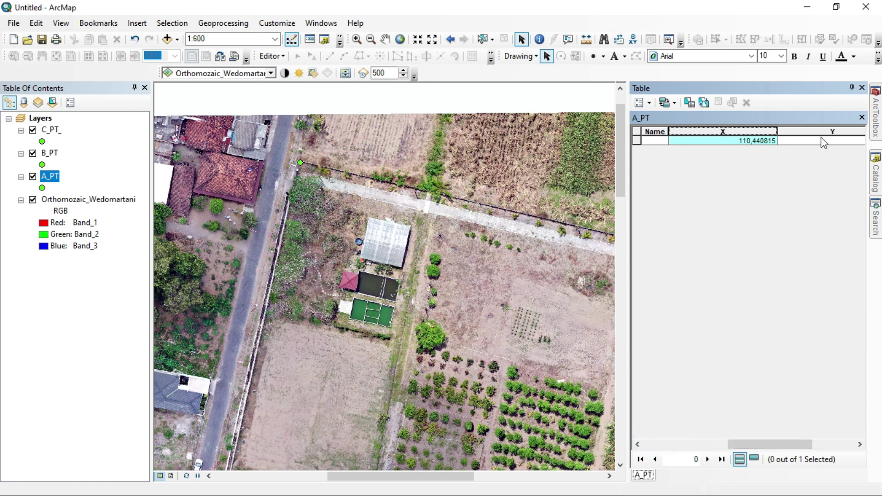
pyautogui.click(815, 132)
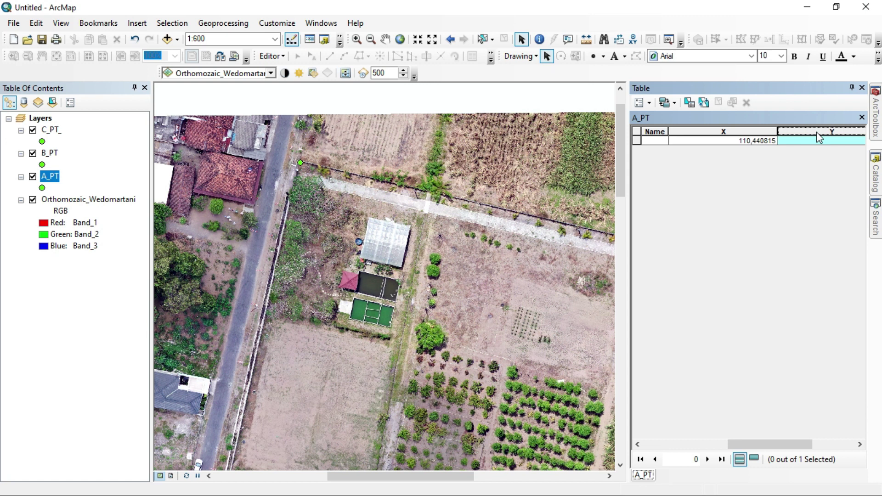
pyautogui.rightClick(817, 131)
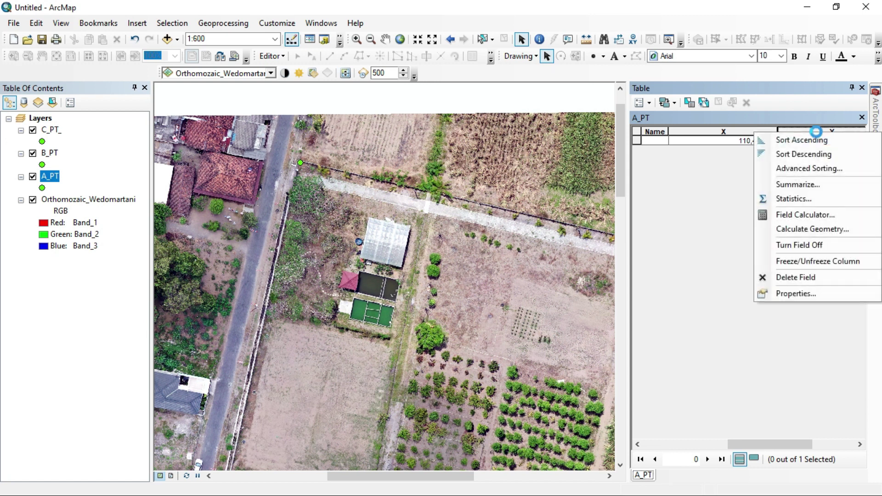
pyautogui.click(811, 229)
pyautogui.click(472, 181)
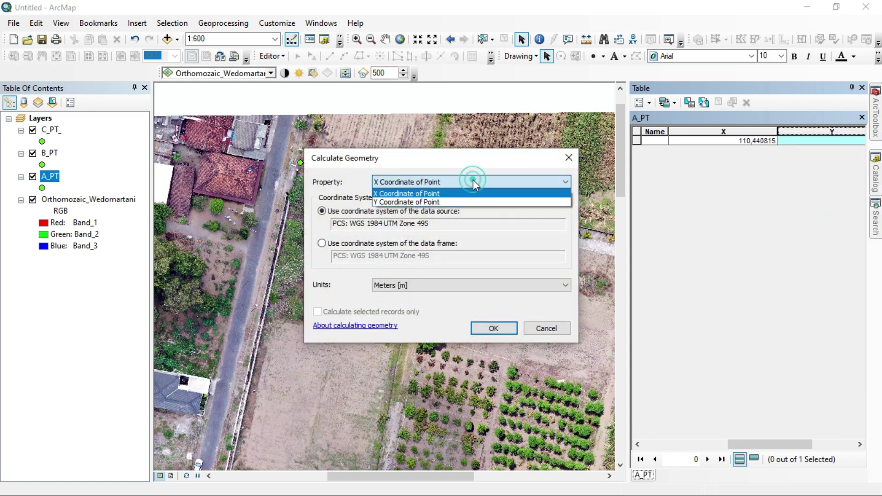
pyautogui.click(444, 203)
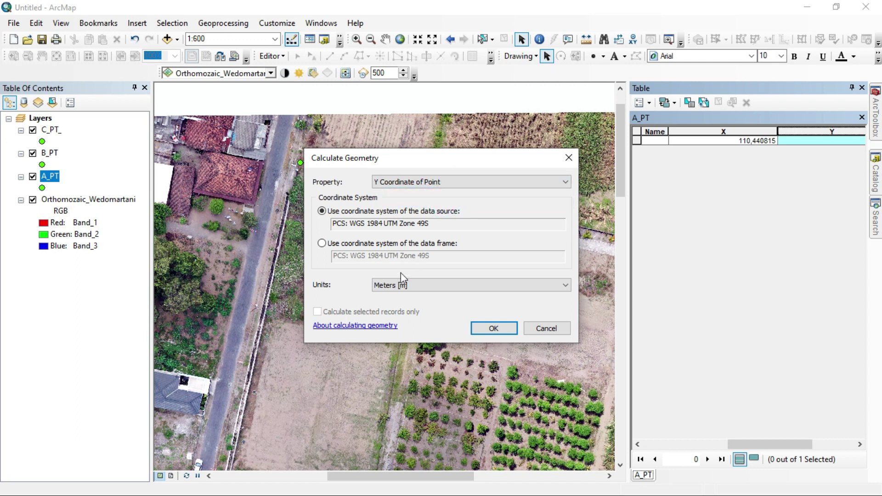
pyautogui.click(394, 287)
pyautogui.click(391, 372)
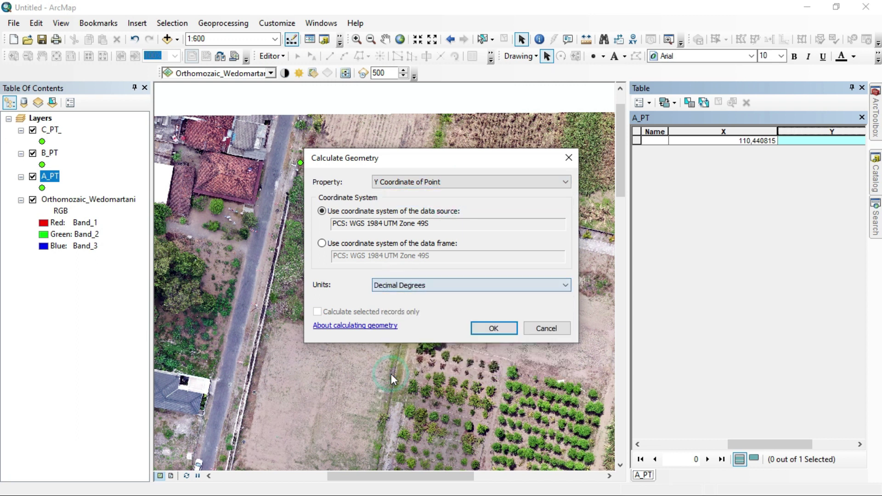
pyautogui.click(506, 327)
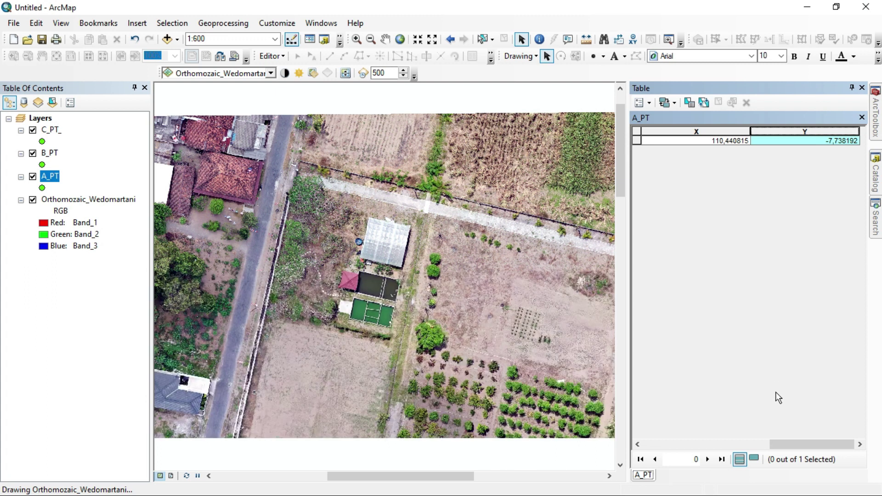
# Step: Open the attribute table of the B_PT layer and add a field named x of type Double
pyautogui.rightClick(51, 153)
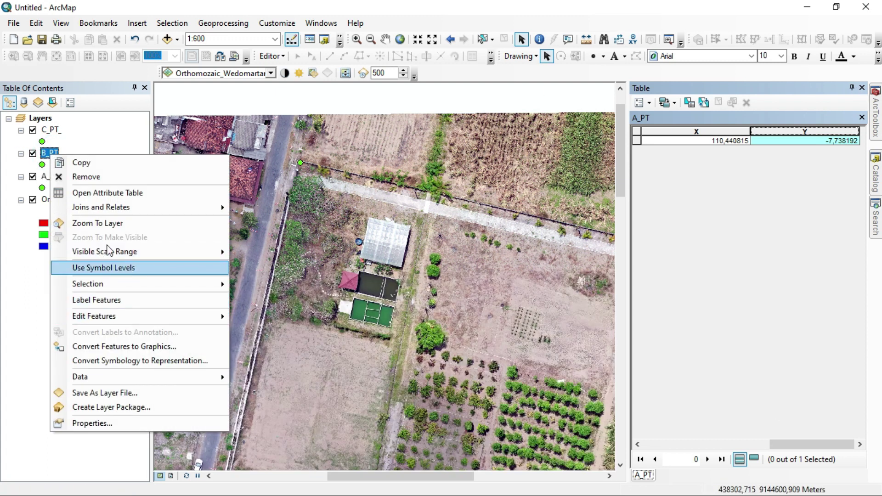
pyautogui.click(106, 192)
pyautogui.click(642, 102)
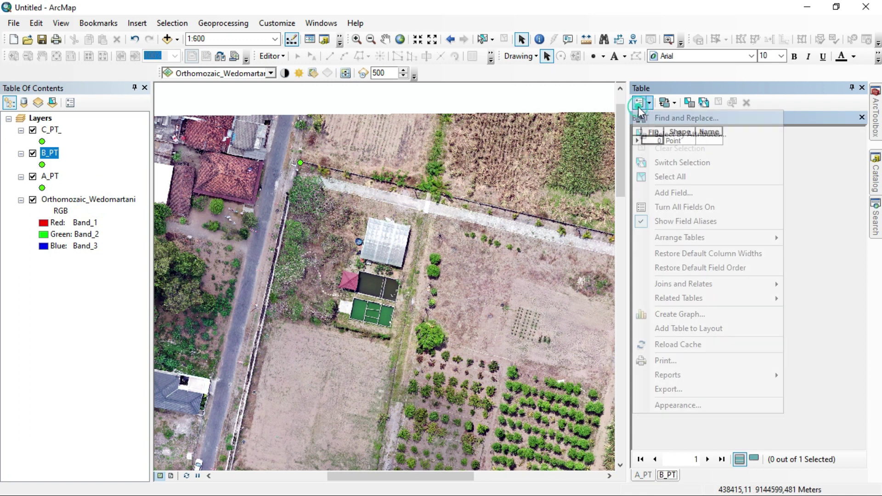
pyautogui.click(662, 192)
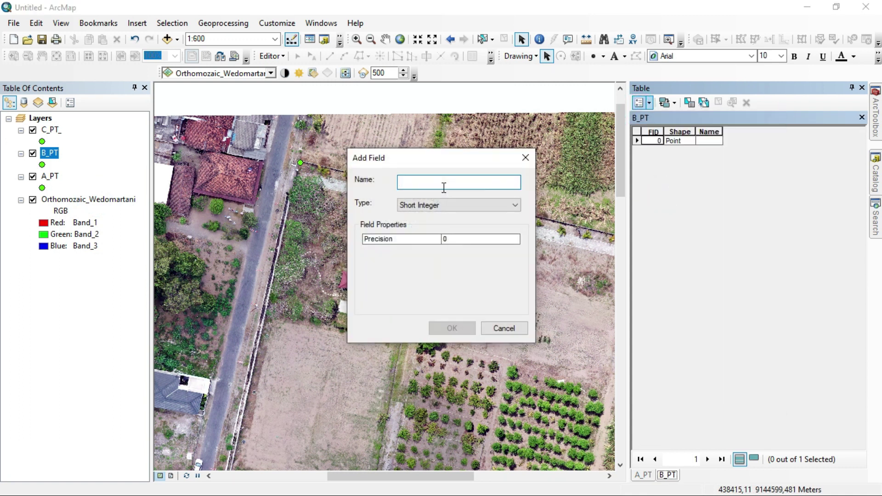
pyautogui.write('x')
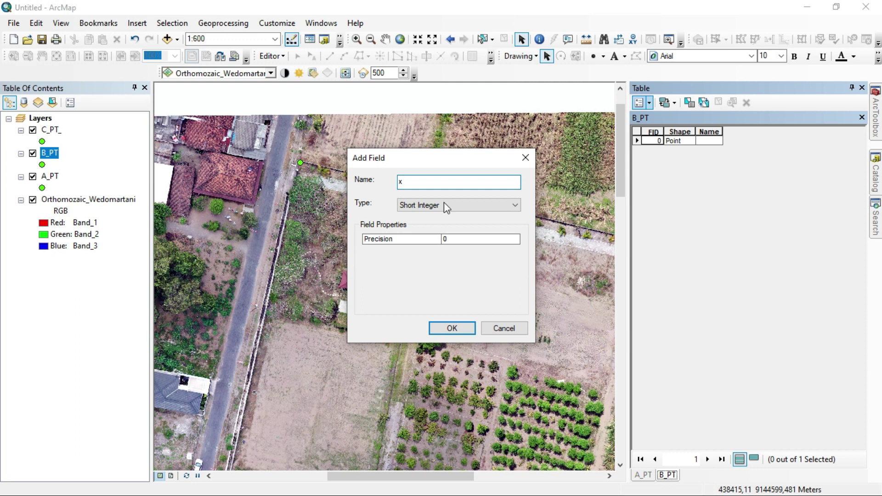
pyautogui.click(444, 204)
pyautogui.click(425, 241)
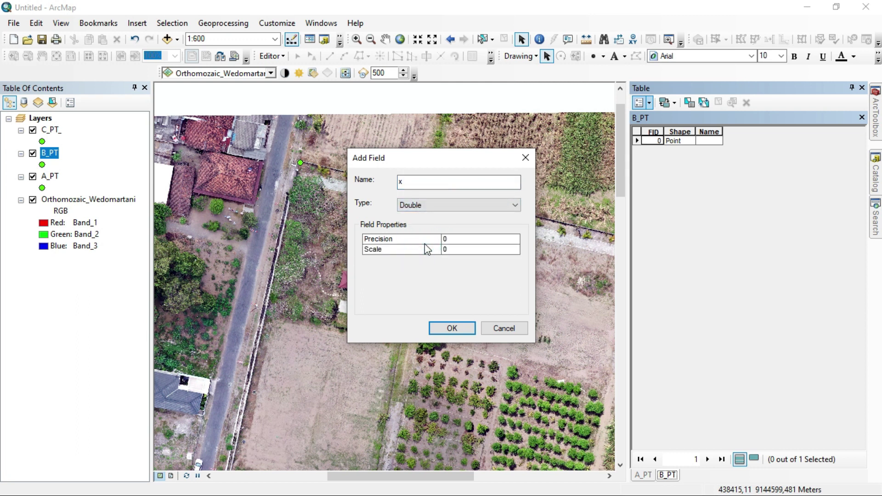
pyautogui.press('Return')
# Step: Add a field named y of type Double to the B_PT attribute table
pyautogui.click(640, 102)
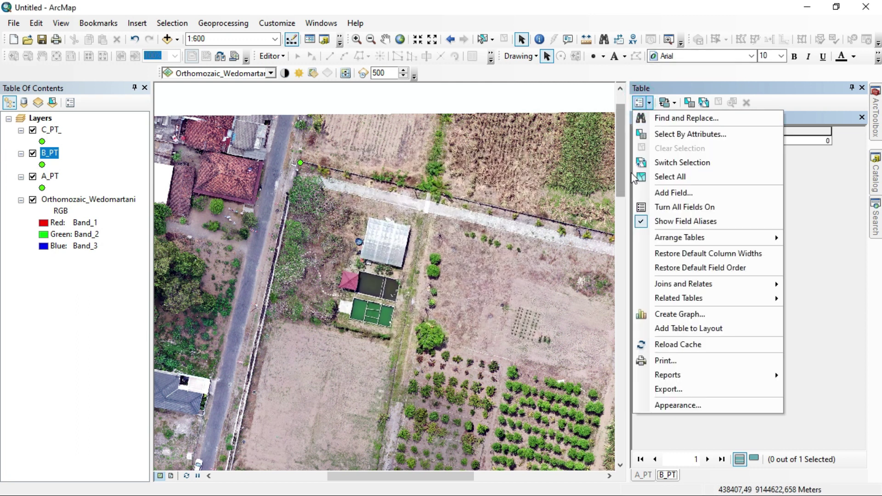
pyautogui.click(645, 193)
pyautogui.write('y')
pyautogui.click(405, 206)
pyautogui.click(431, 243)
pyautogui.press('Return')
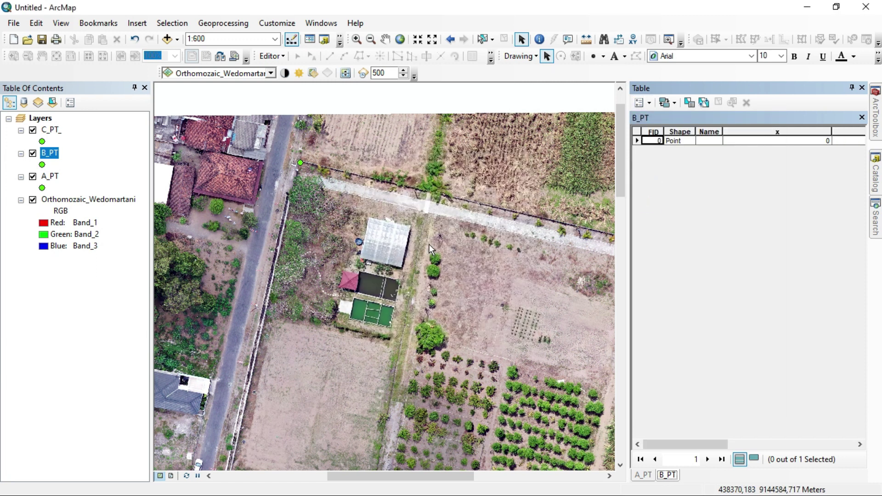
# Step: Calculate the x field of B_PT as the X Coordinate of Point in Decimal Degrees
pyautogui.click(779, 135)
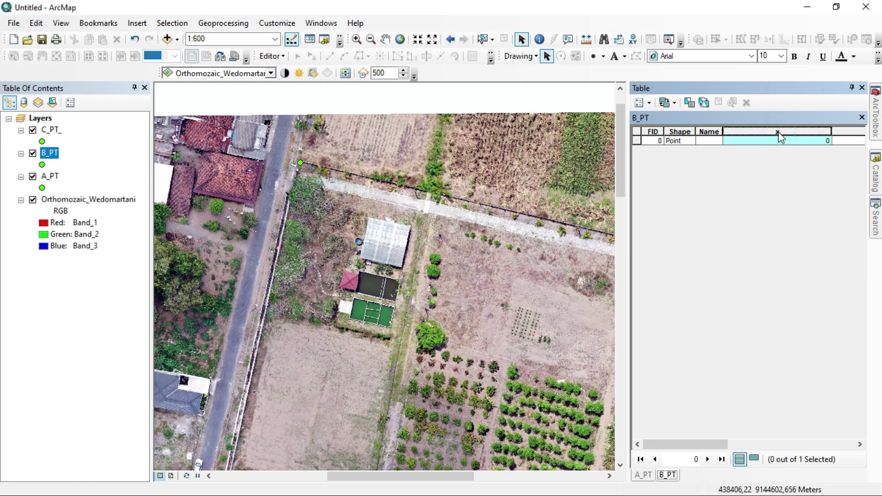
pyautogui.rightClick(779, 133)
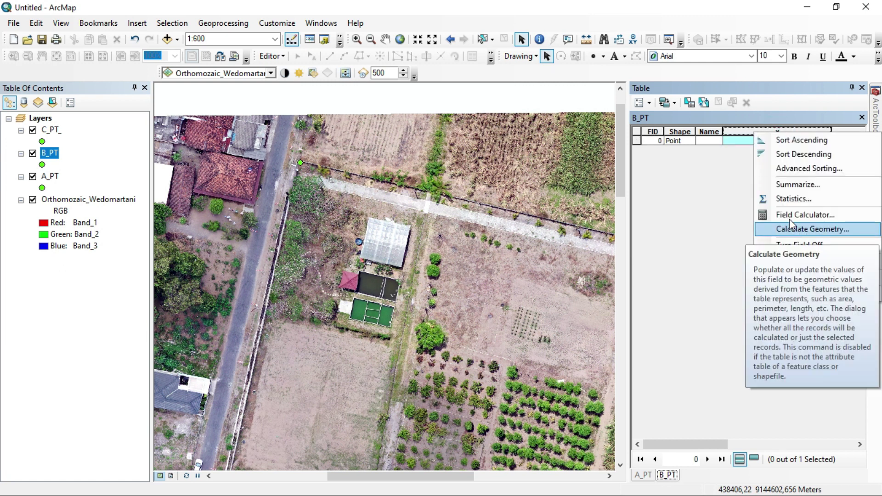
pyautogui.click(797, 230)
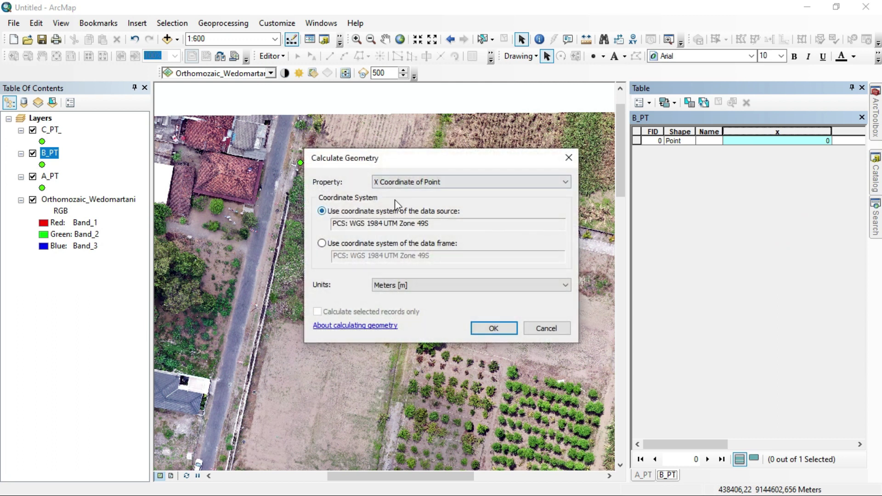
pyautogui.click(400, 287)
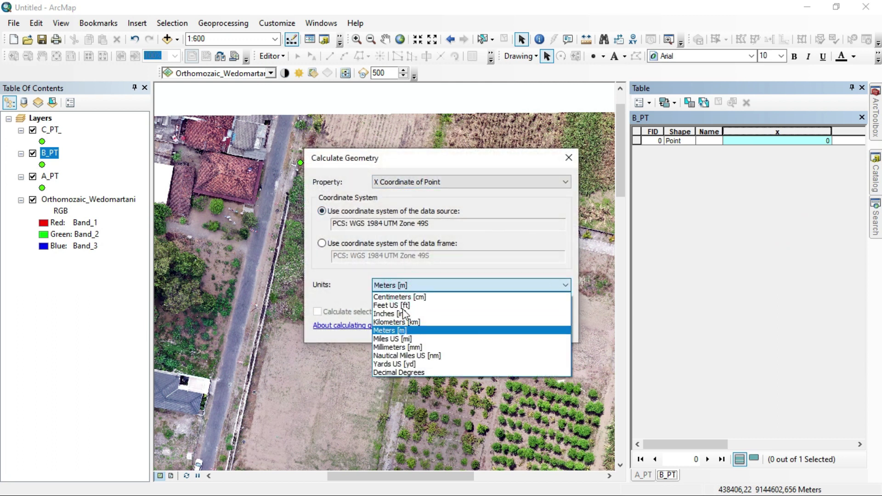
pyautogui.click(402, 374)
pyautogui.click(494, 328)
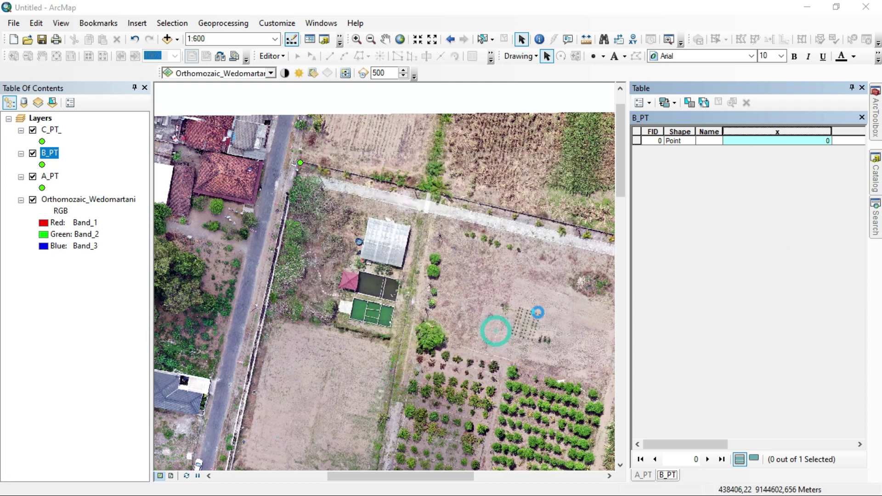
# Step: Calculate the y field of B_PT as the Y Coordinate of Point in Decimal Degrees
pyautogui.click(851, 132)
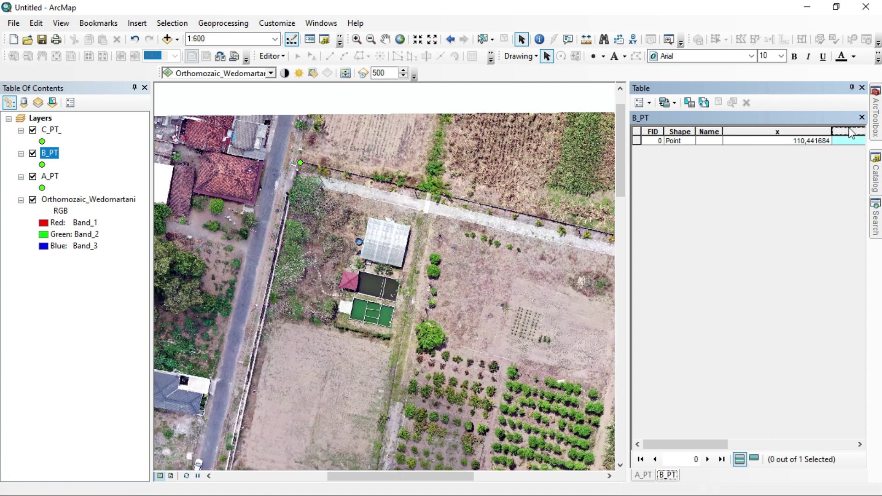
pyautogui.moveTo(699, 440); pyautogui.dragTo(802, 442)
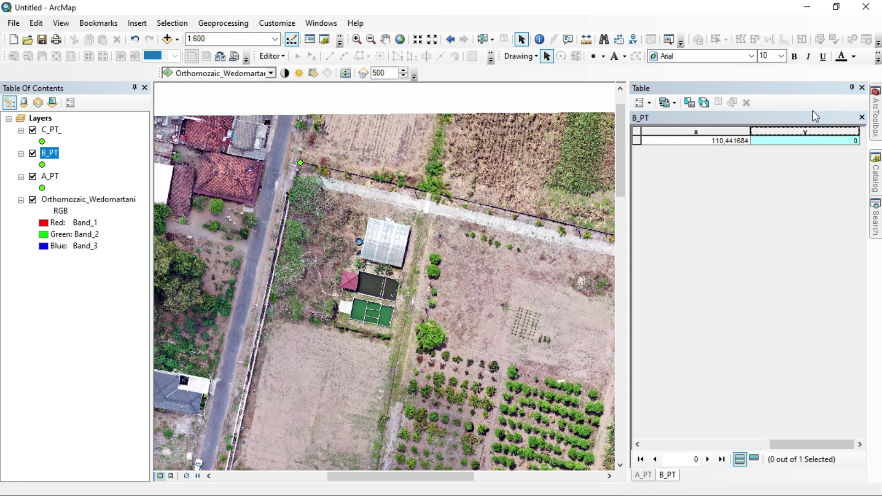
pyautogui.rightClick(807, 135)
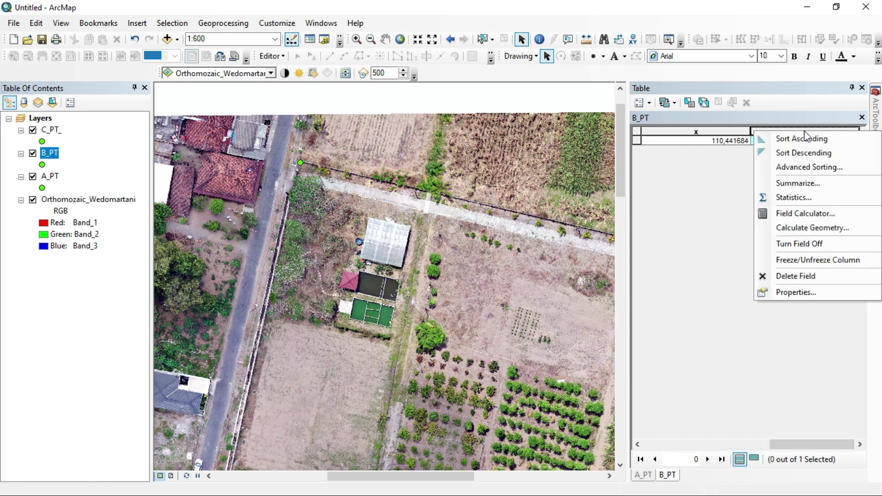
pyautogui.click(822, 229)
pyautogui.click(440, 184)
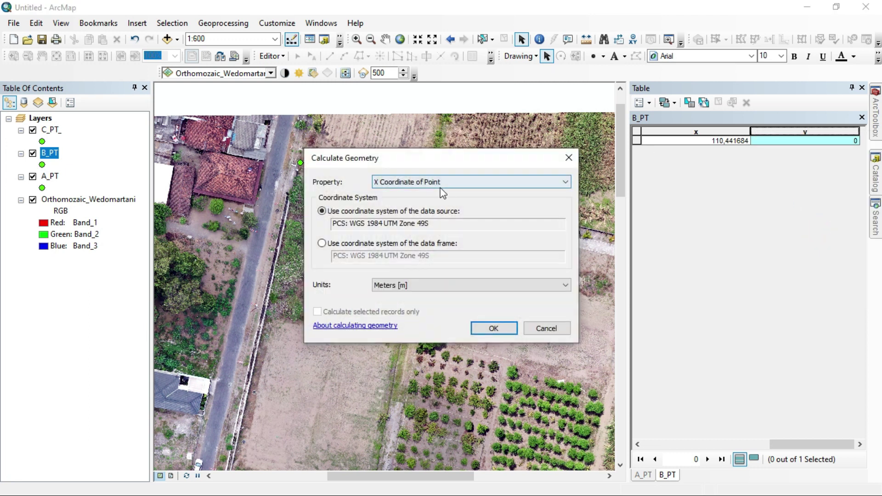
pyautogui.click(416, 202)
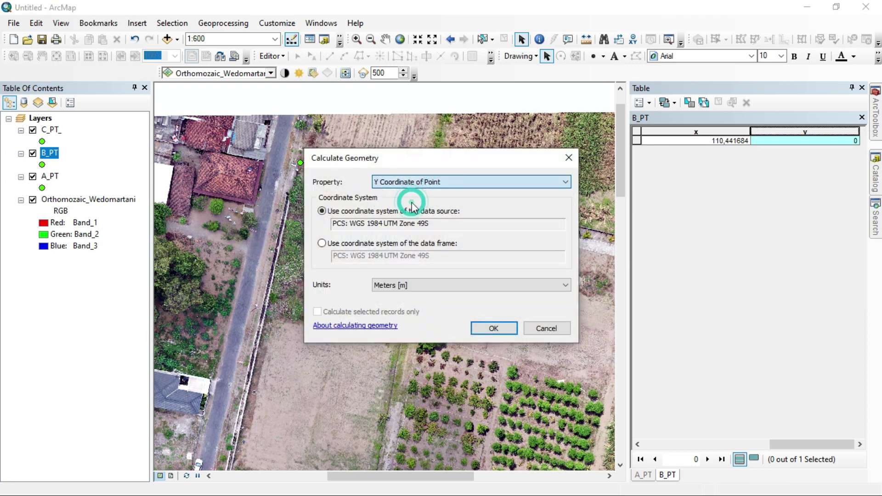
pyautogui.click(428, 285)
pyautogui.click(411, 372)
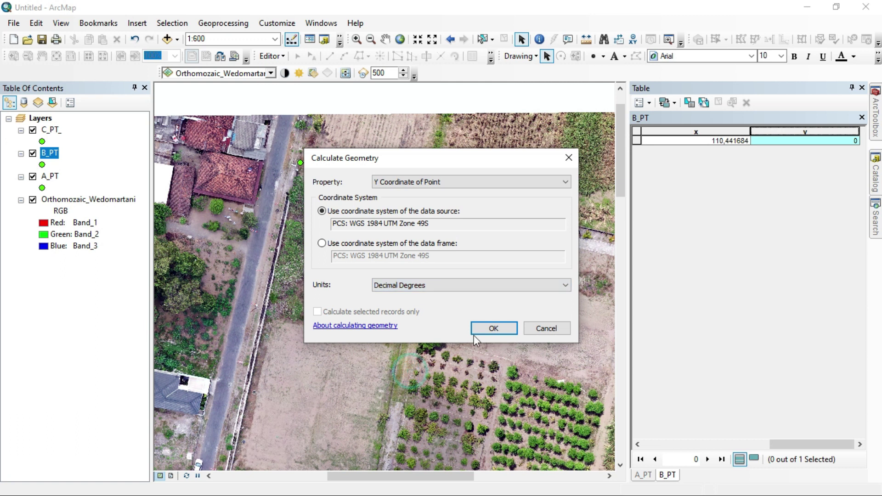
pyautogui.click(494, 328)
# Step: Open the attribute table of the C_PT_ layer and add a field named x of type Double
pyautogui.click(44, 131)
pyautogui.rightClick(43, 133)
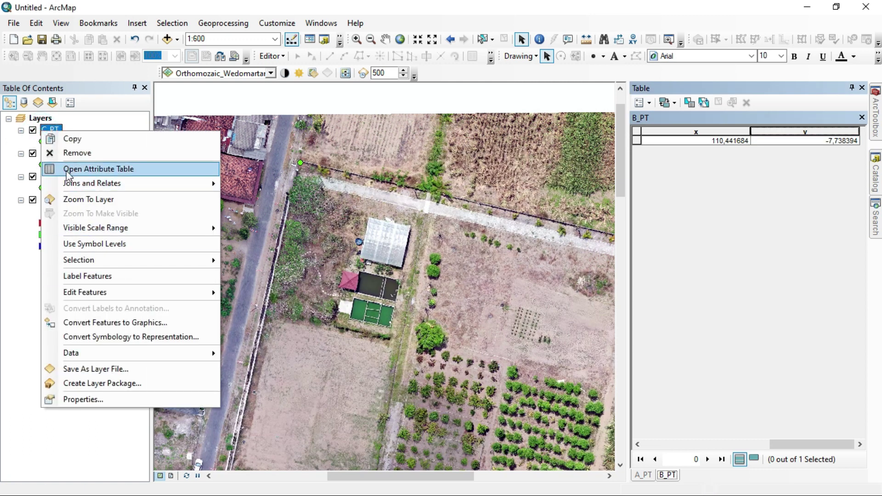
pyautogui.click(66, 171)
pyautogui.click(641, 103)
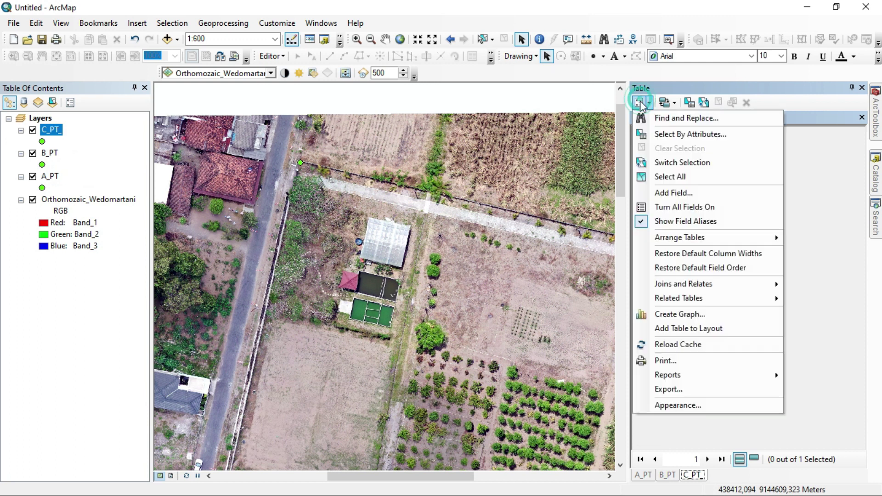
pyautogui.click(650, 192)
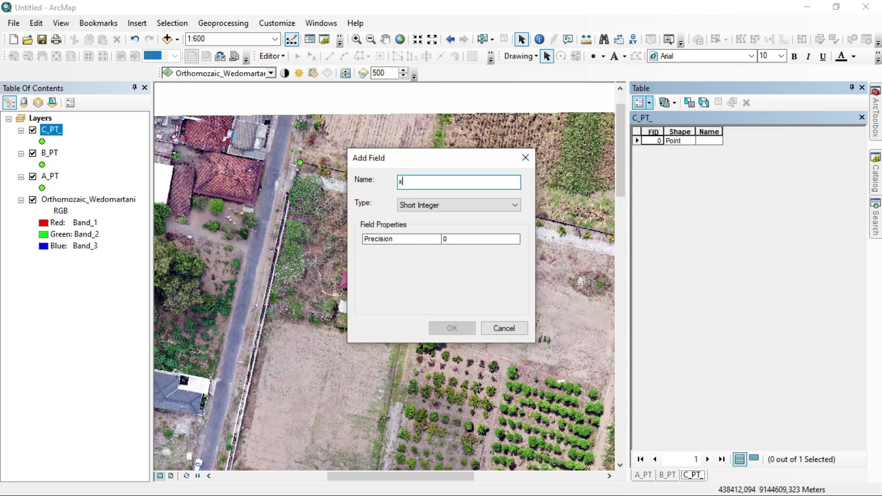
pyautogui.click(483, 206)
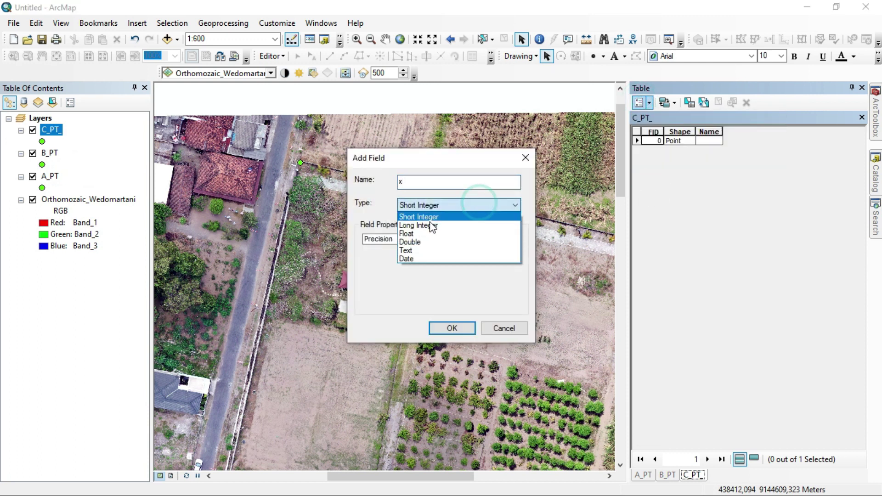
pyautogui.click(418, 244)
pyautogui.press('Return')
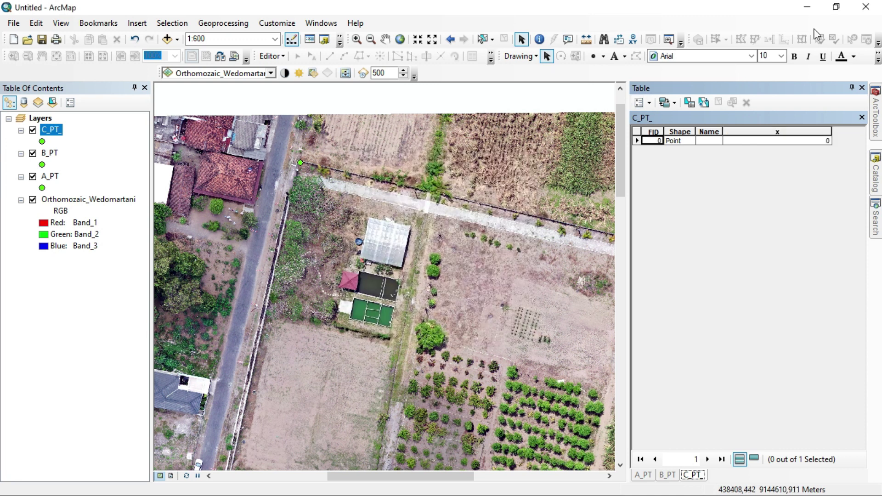
# Step: Add a field named y of type Double to the C_PT_ attribute table
pyautogui.click(638, 105)
pyautogui.click(652, 192)
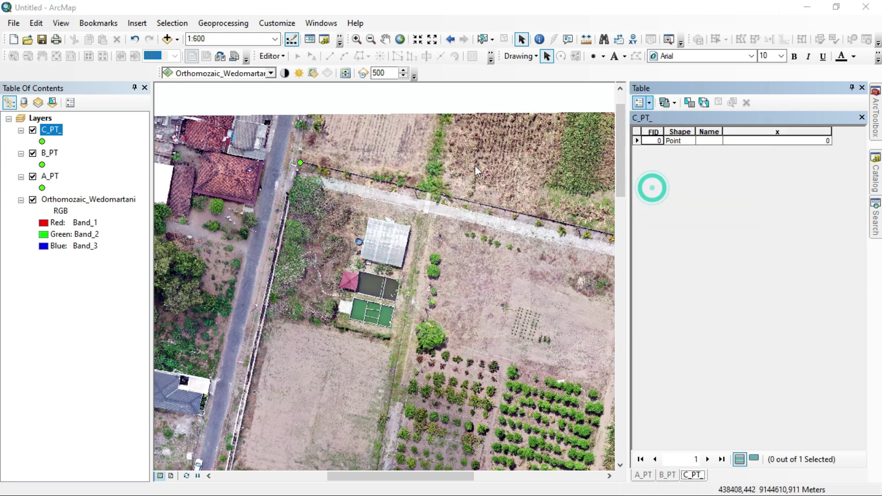
pyautogui.write('y')
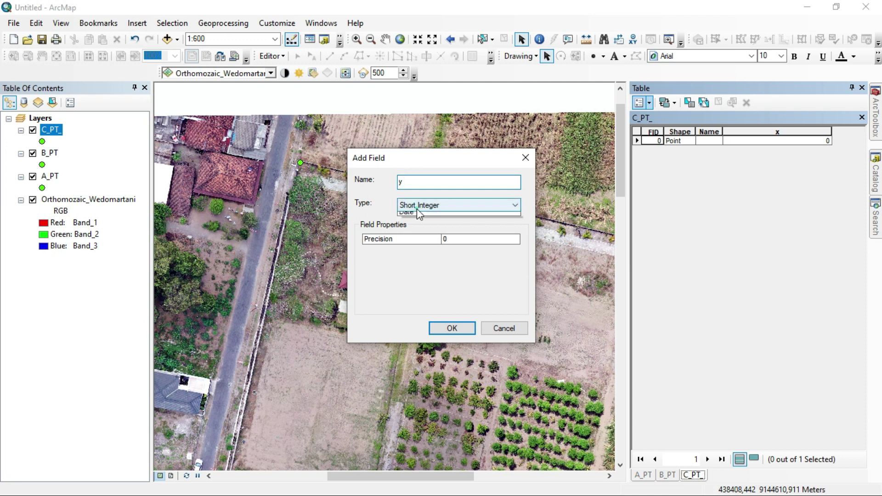
pyautogui.click(418, 208)
pyautogui.click(421, 243)
pyautogui.click(452, 328)
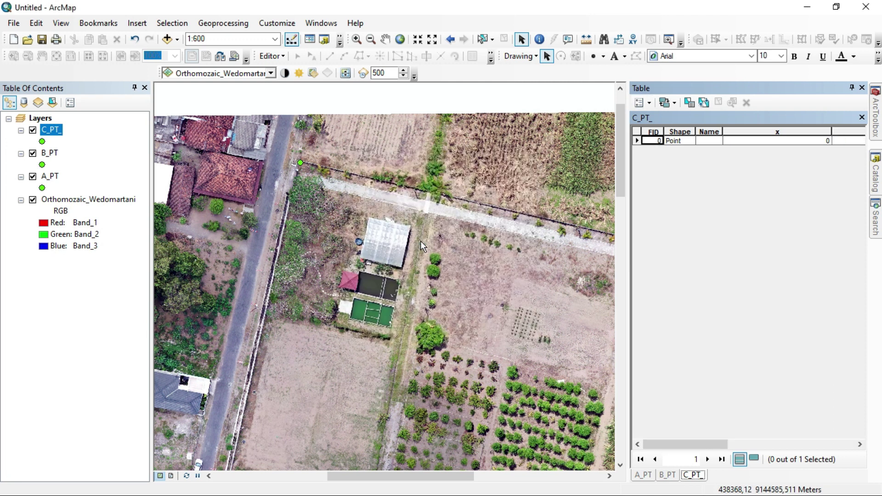
# Step: Calculate the x field of C_PT_ as the X Coordinate of Point in Decimal Degrees
pyautogui.click(775, 134)
pyautogui.rightClick(773, 134)
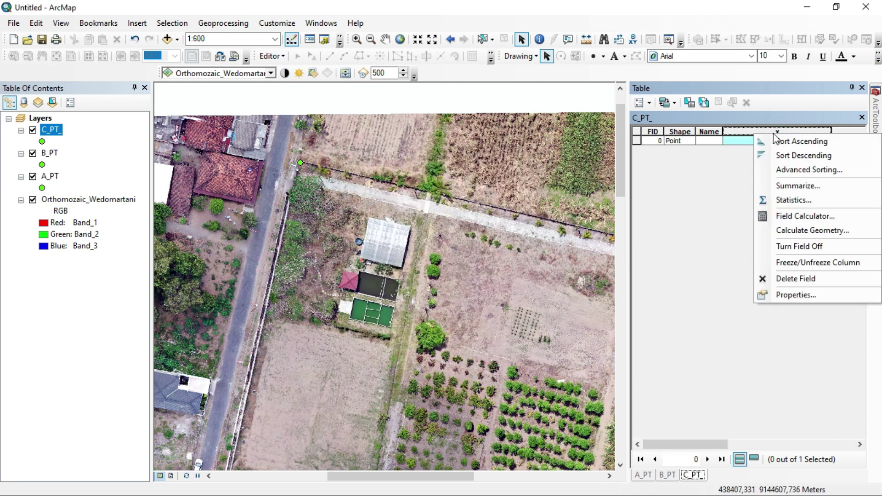
pyautogui.click(809, 230)
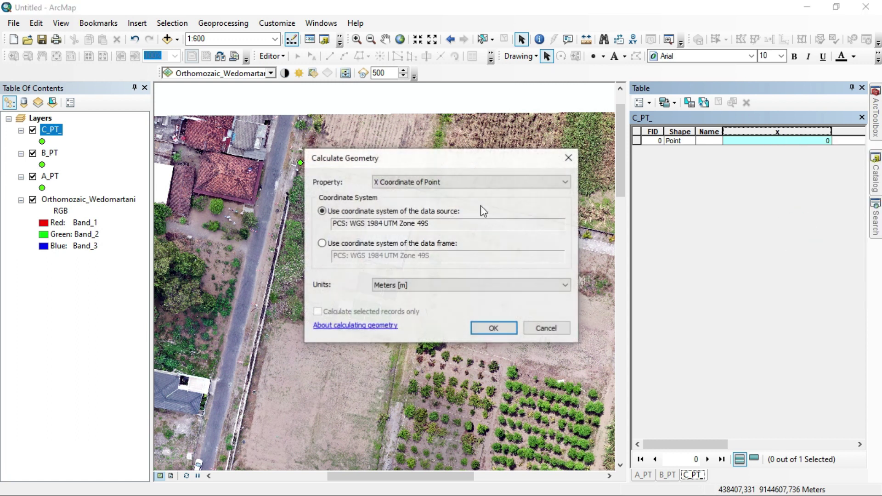
pyautogui.click(411, 281)
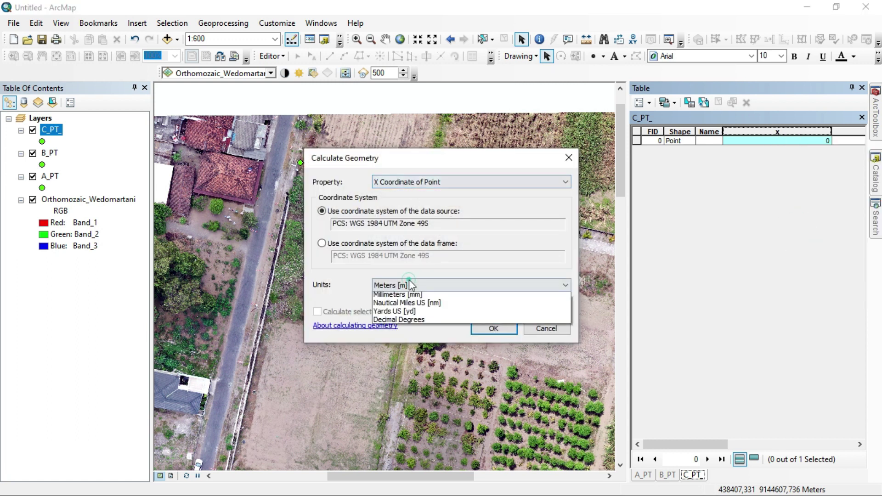
pyautogui.press('Down')
pyautogui.press('Down')
pyautogui.press('Down')
pyautogui.press('Down')
pyautogui.press('Down')
pyautogui.press('Return')
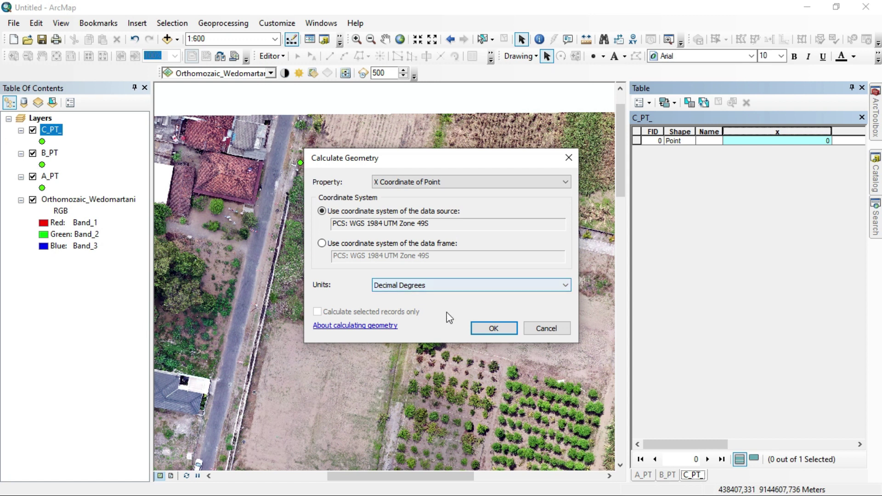
pyautogui.click(503, 328)
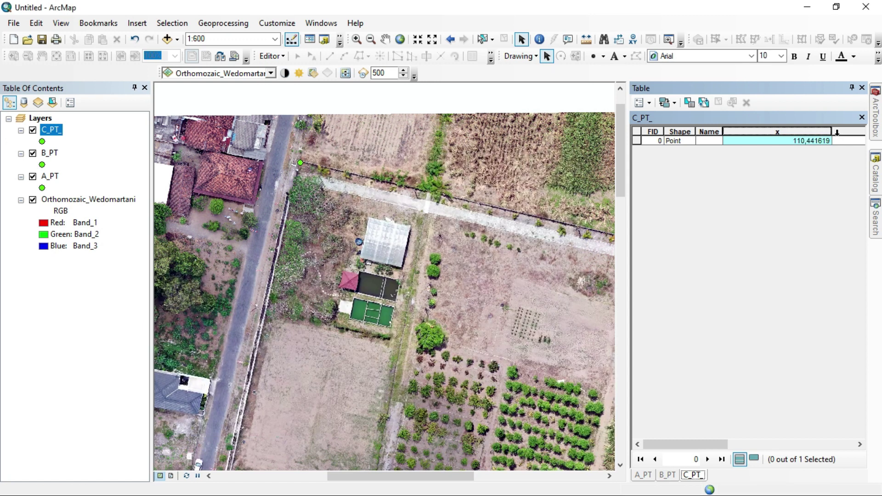
# Step: Calculate the y field of C_PT_ as the Y Coordinate of Point in Decimal Degrees
pyautogui.click(843, 132)
pyautogui.rightClick(844, 131)
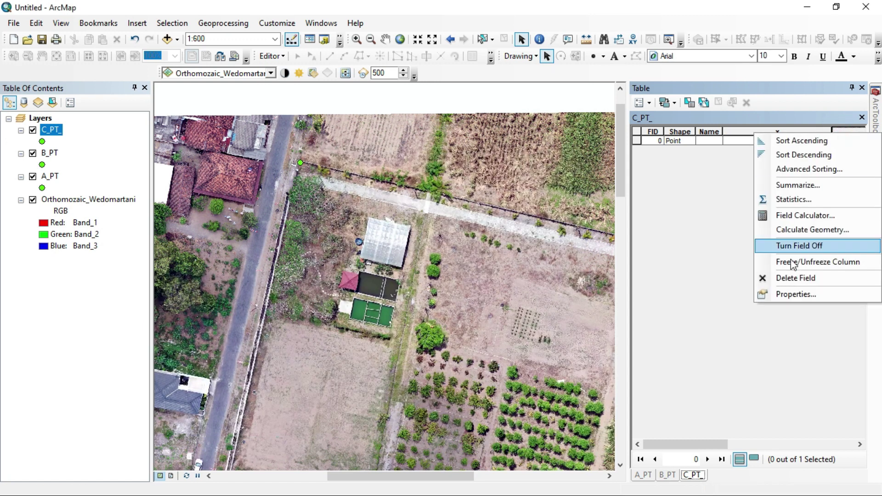
pyautogui.click(778, 234)
pyautogui.click(393, 182)
pyautogui.press('Down')
pyautogui.press('Return')
pyautogui.click(400, 285)
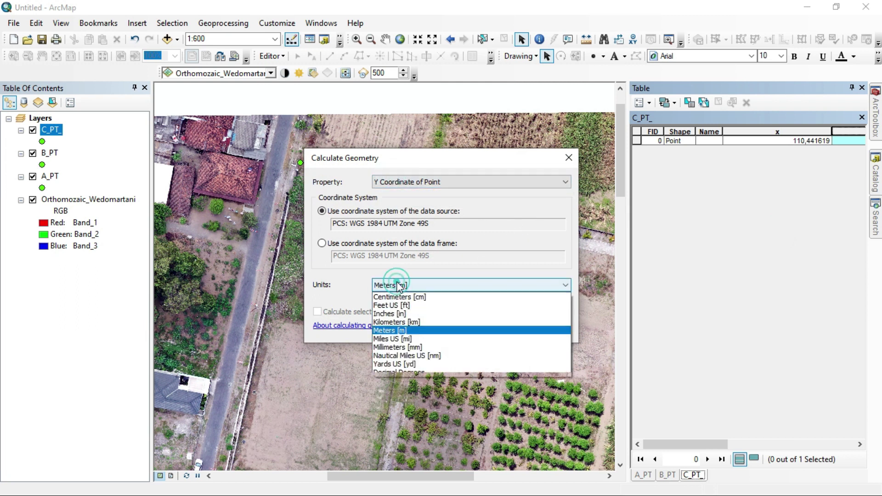
pyautogui.press('End')
pyautogui.press('Return')
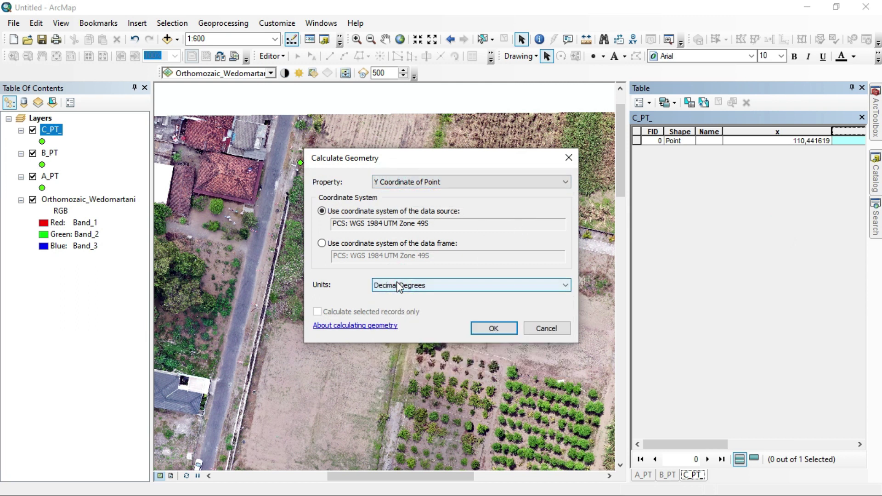
pyautogui.click(506, 330)
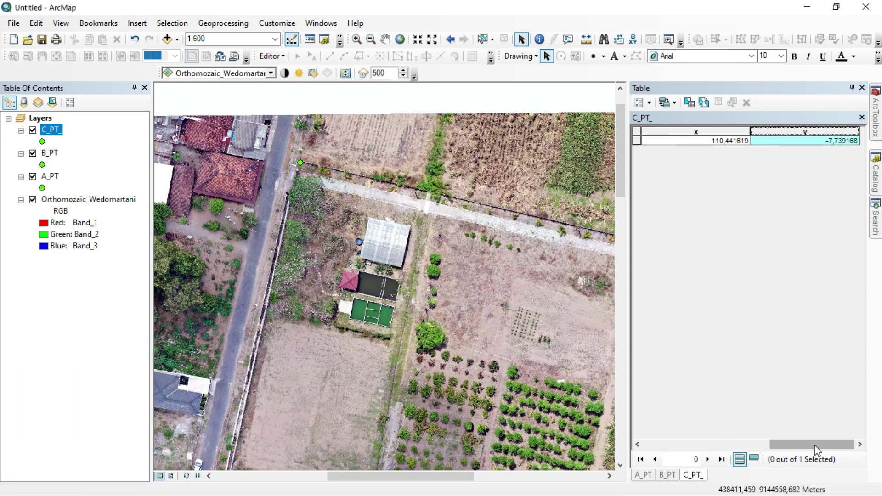
pyautogui.moveTo(815, 445); pyautogui.dragTo(685, 448)
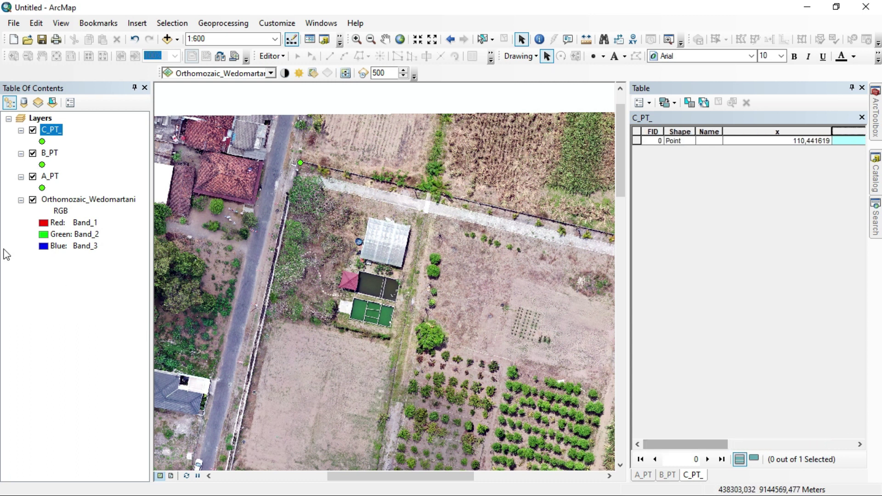
# Step: Open the A_PT attribute table, start an edit session and enter A as the point's Name
pyautogui.rightClick(51, 178)
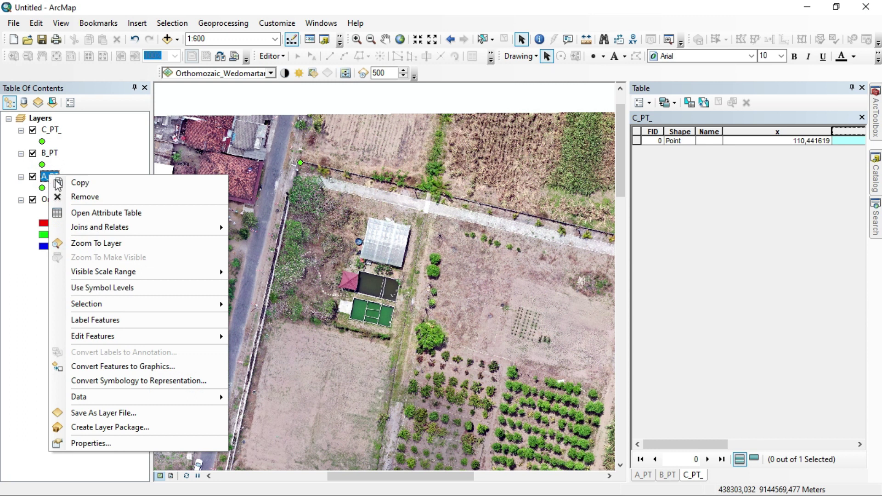
pyautogui.click(97, 214)
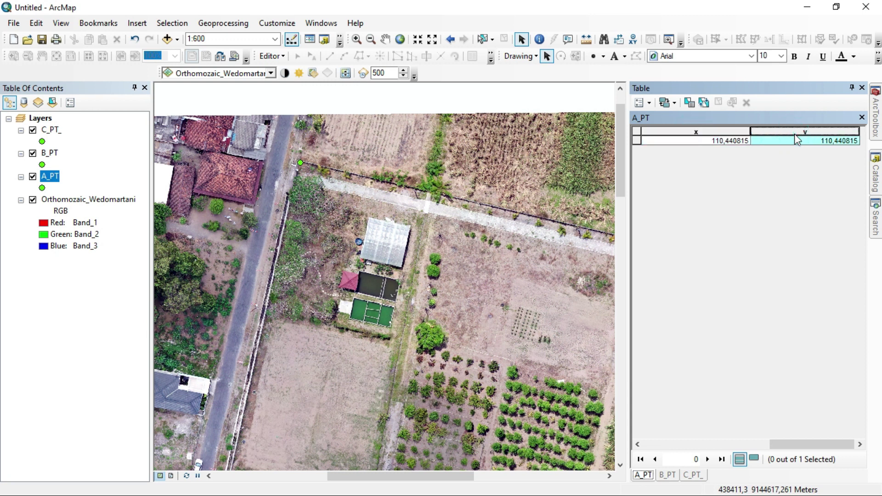
pyautogui.click(734, 446)
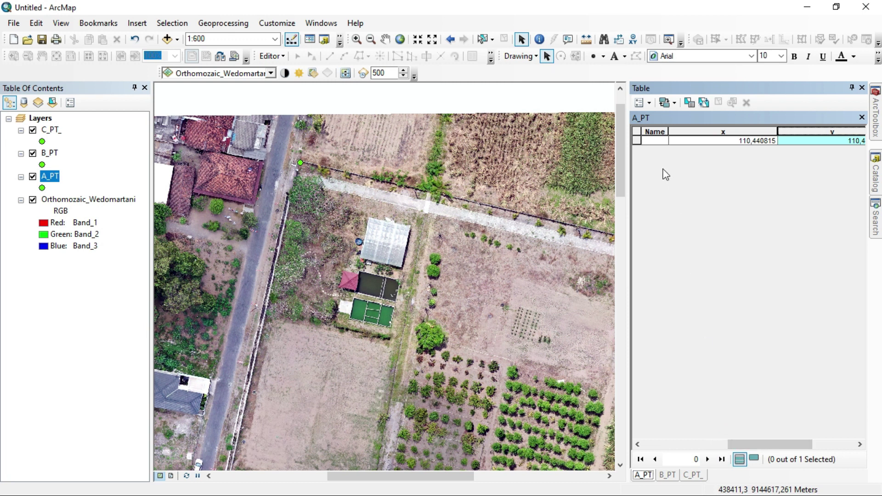
pyautogui.click(652, 139)
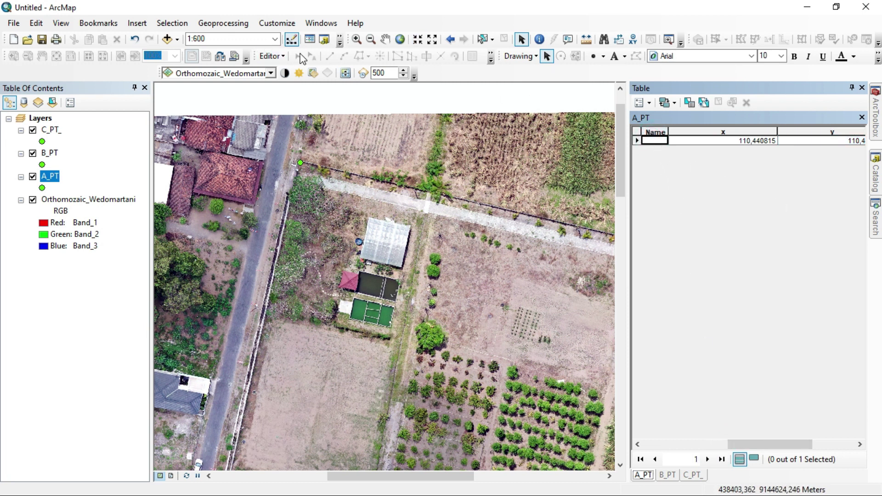
pyautogui.click(268, 58)
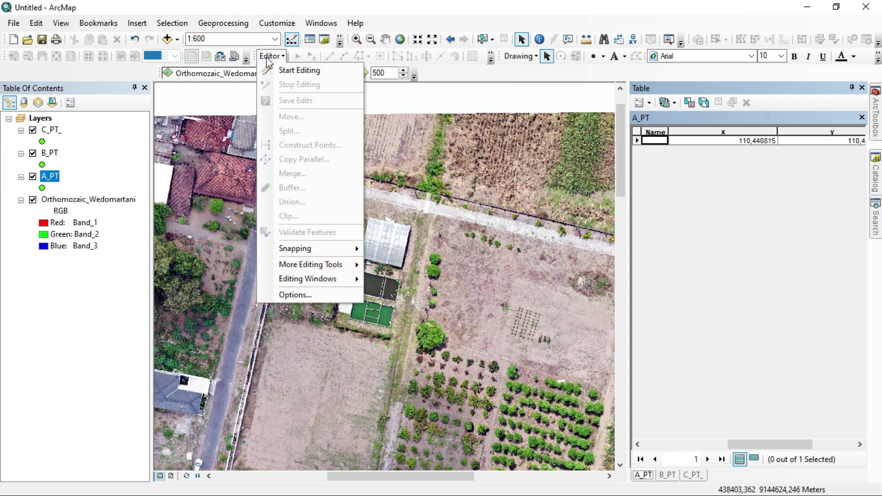
pyautogui.click(288, 70)
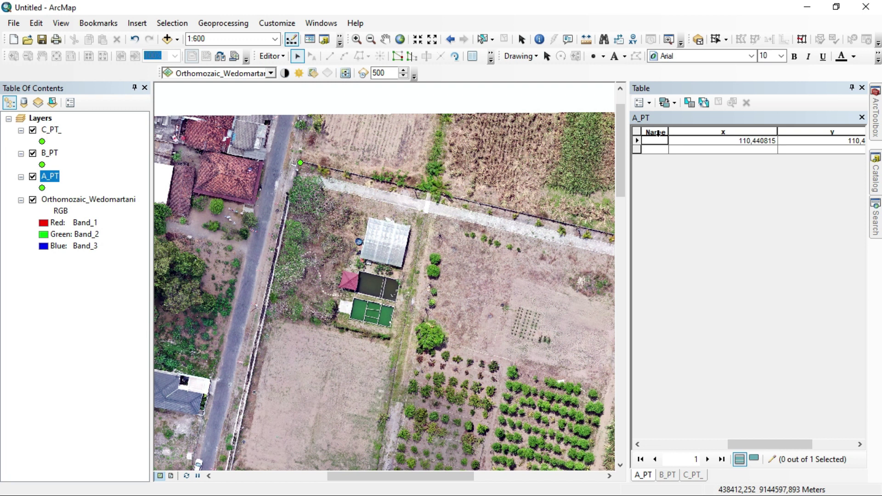
pyautogui.click(661, 142)
pyautogui.click(660, 141)
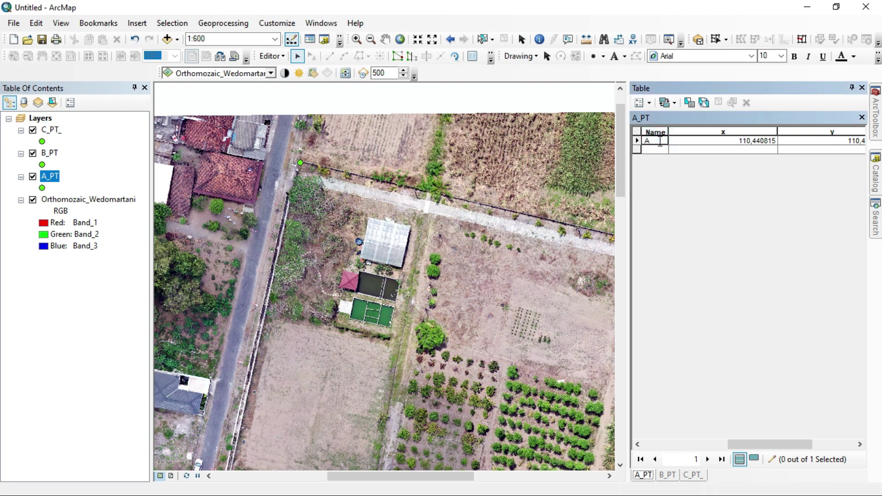
# Step: Open the B_PT attribute table and enter B as the point's Name
pyautogui.rightClick(51, 156)
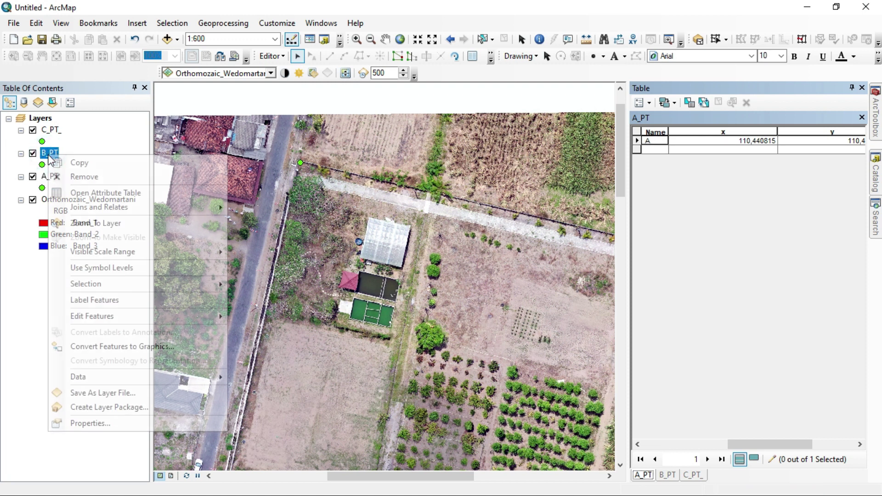
pyautogui.click(92, 191)
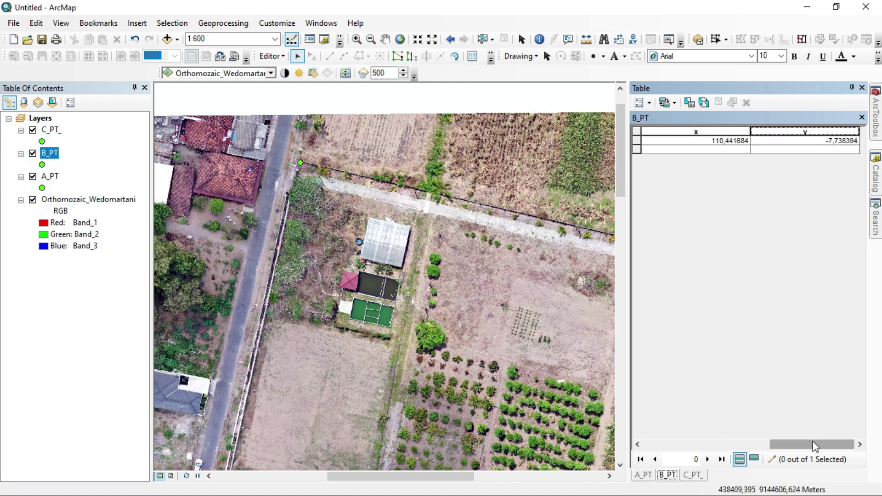
pyautogui.moveTo(813, 445); pyautogui.dragTo(721, 445)
pyautogui.click(686, 142)
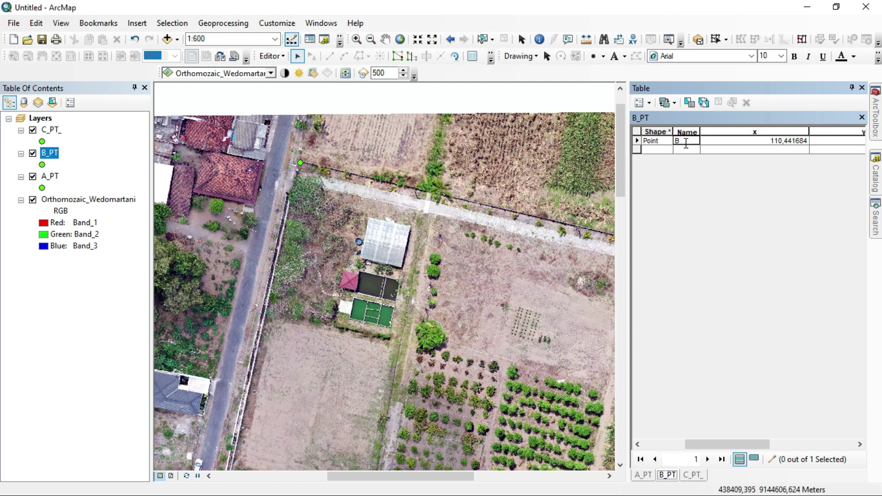
# Step: Open the C_PT_ attribute table and fill in the Name of its point record
pyautogui.rightClick(52, 130)
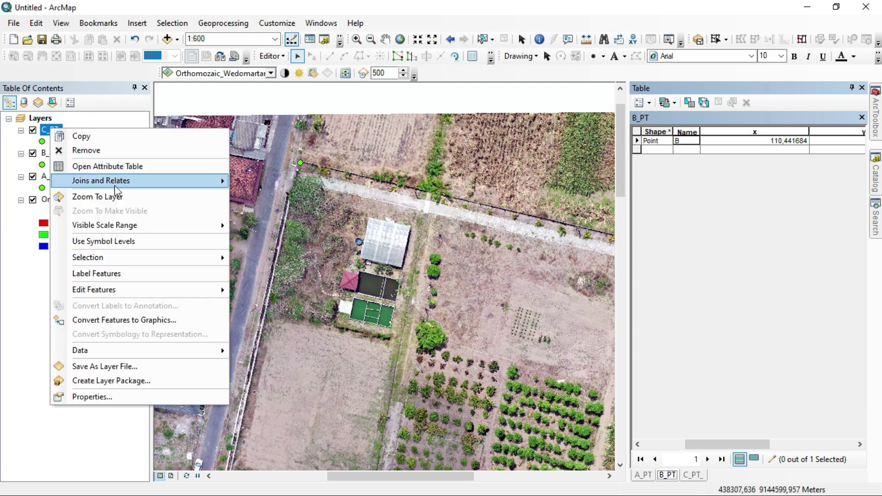
pyautogui.click(107, 166)
pyautogui.click(709, 140)
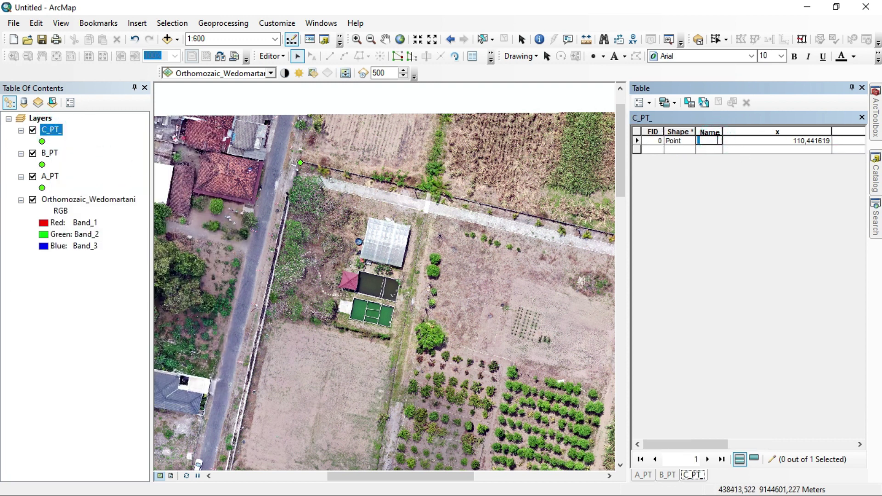
pyautogui.click(691, 214)
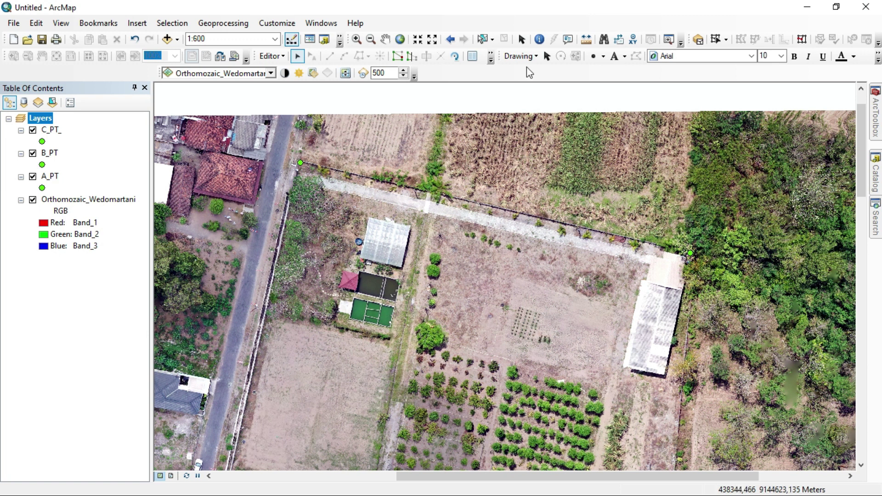
# Step: Open the Search window and search for the merge tool
pyautogui.click(48, 178)
pyautogui.moveTo(877, 223)
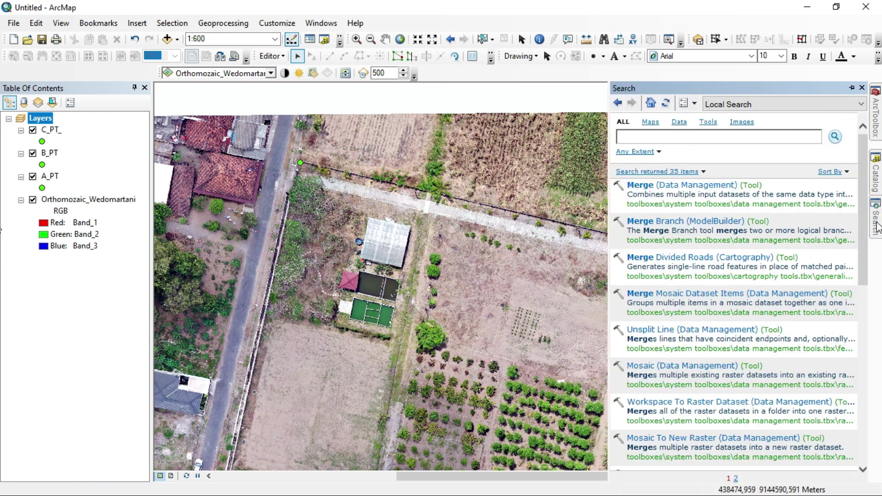
pyautogui.click(324, 23)
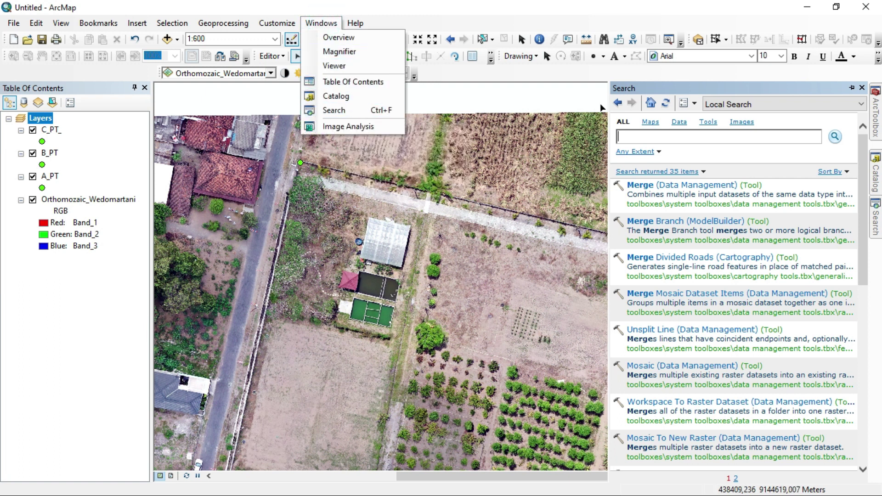
pyautogui.click(653, 140)
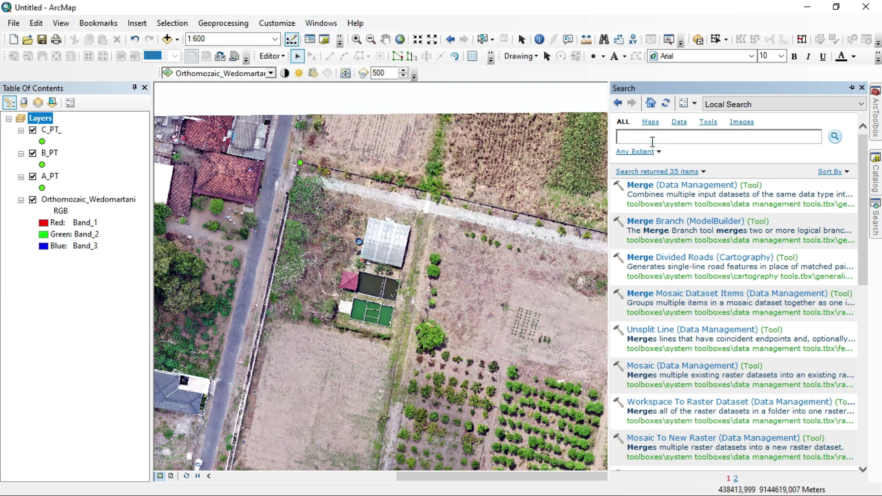
pyautogui.write('merge')
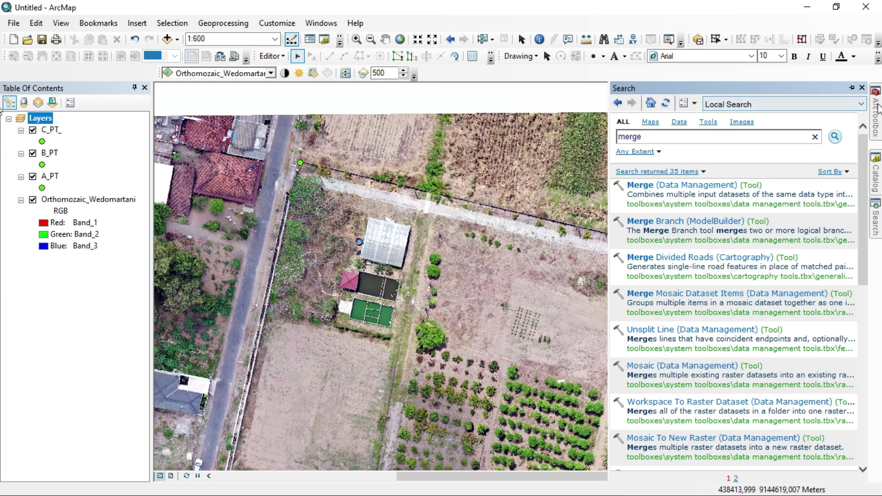
# Step: Open the Merge tool from Data Management's General toolset and add A_PT, B_PT and C_PT_ as input datasets
pyautogui.moveTo(878, 110)
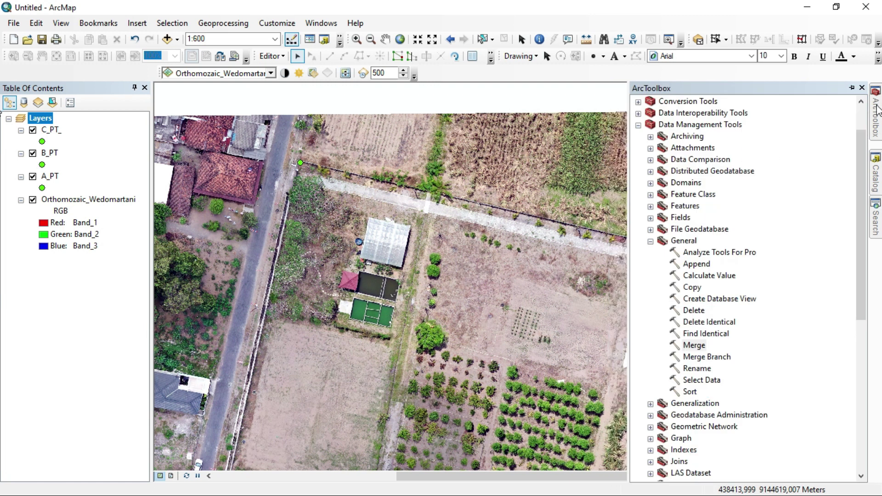
pyautogui.click(638, 125)
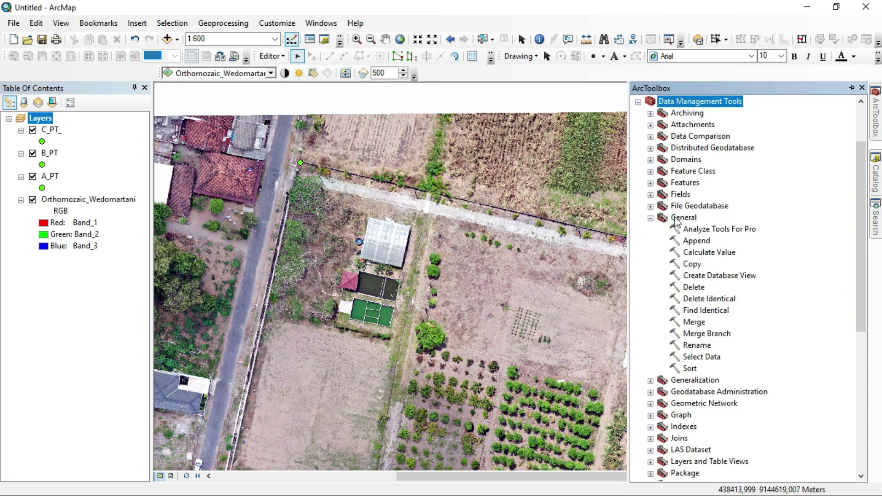
pyautogui.click(675, 219)
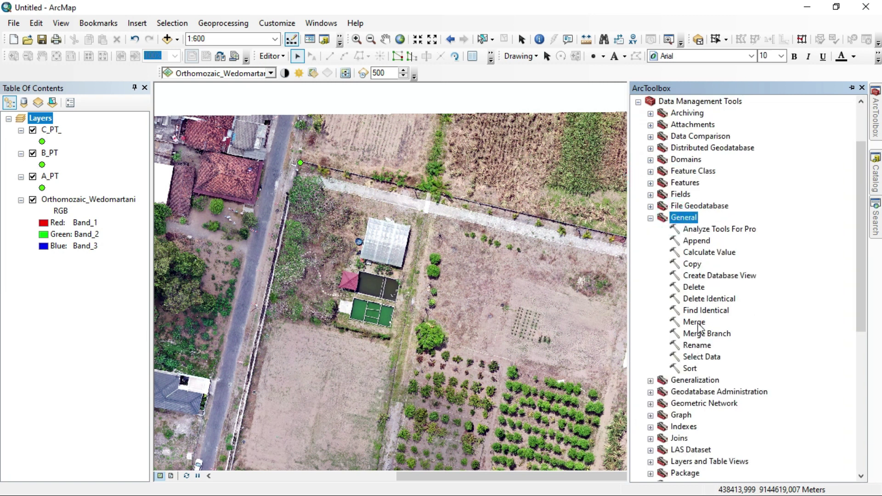
pyautogui.doubleClick(694, 322)
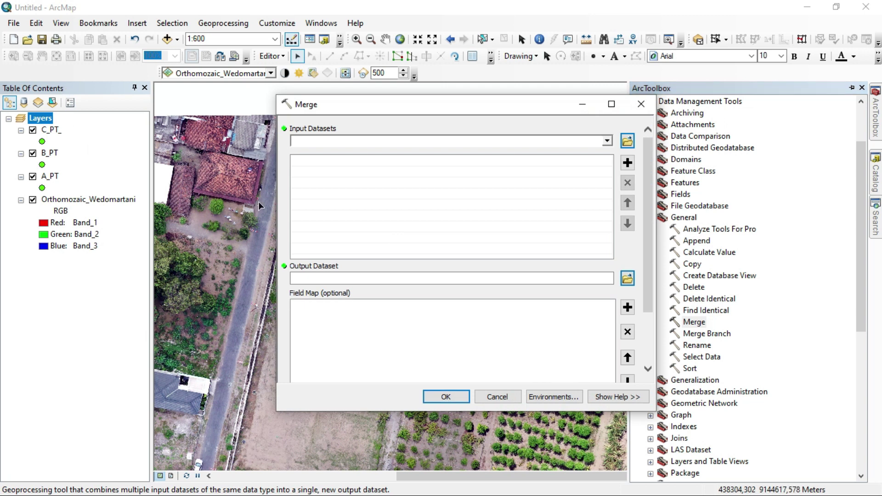
pyautogui.moveTo(48, 178); pyautogui.dragTo(311, 161)
pyautogui.moveTo(51, 156); pyautogui.dragTo(330, 177)
pyautogui.click(607, 142)
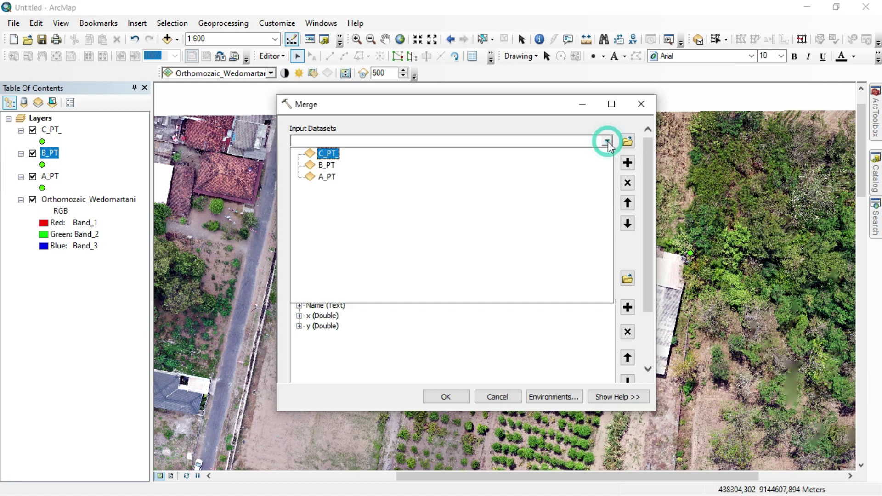
pyautogui.click(317, 152)
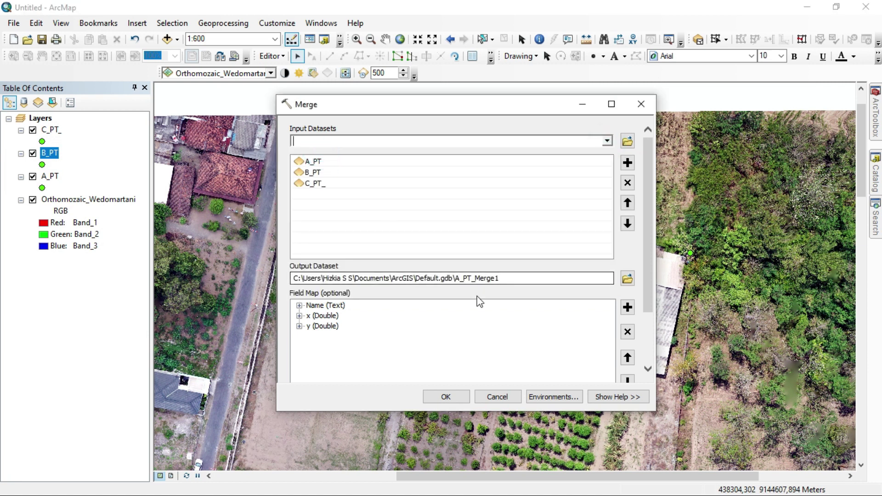
# Step: Set the merge output to Pal_Batas_AR in the we folder and run the merge
pyautogui.click(628, 278)
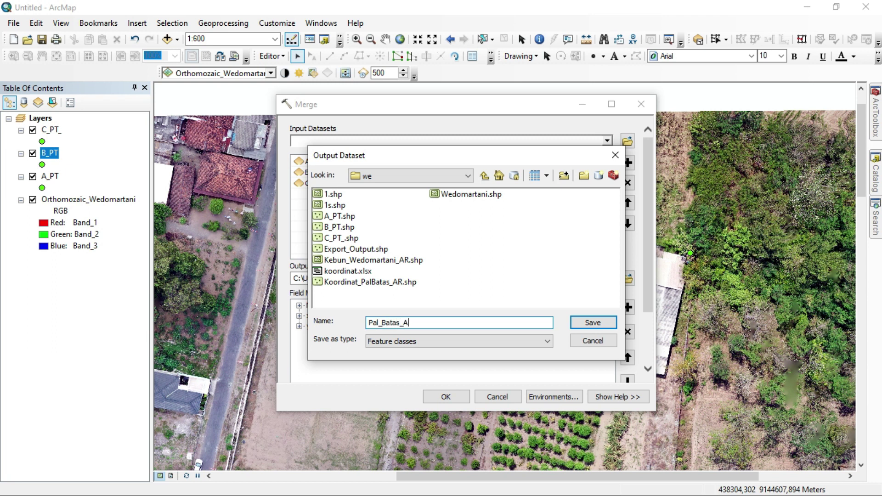
pyautogui.click(591, 320)
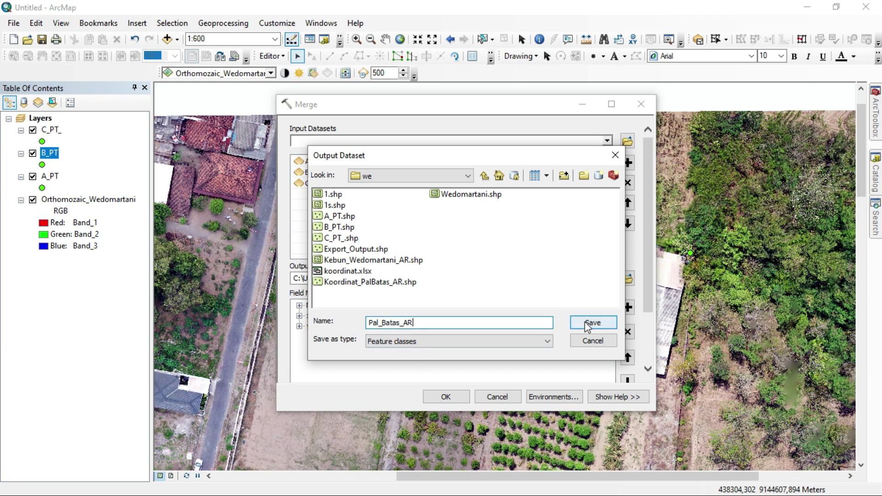
pyautogui.click(451, 397)
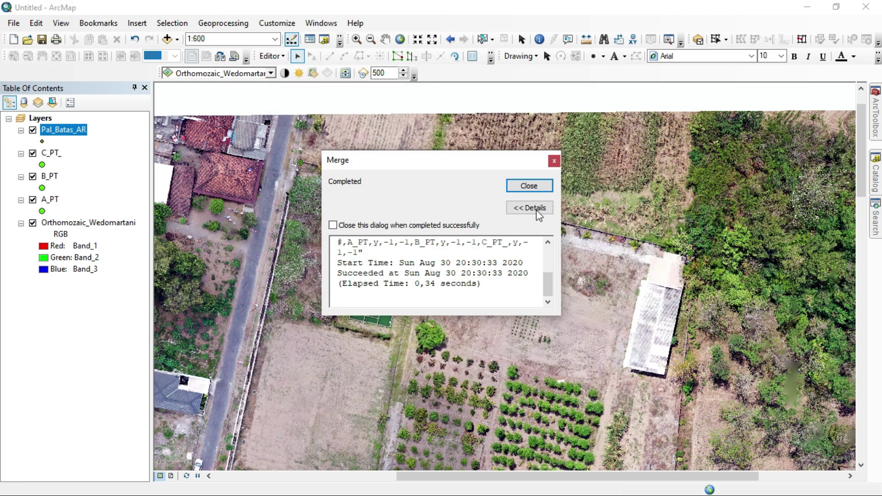
pyautogui.click(523, 187)
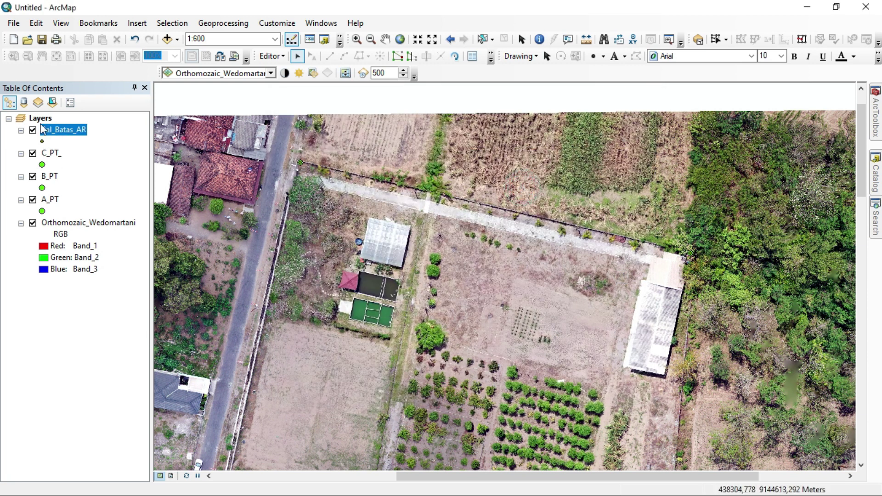
# Step: Turn off the C_PT_, B_PT and A_PT layers and view the attribute table of Pal_Batas_AR
pyautogui.click(33, 177)
pyautogui.click(32, 199)
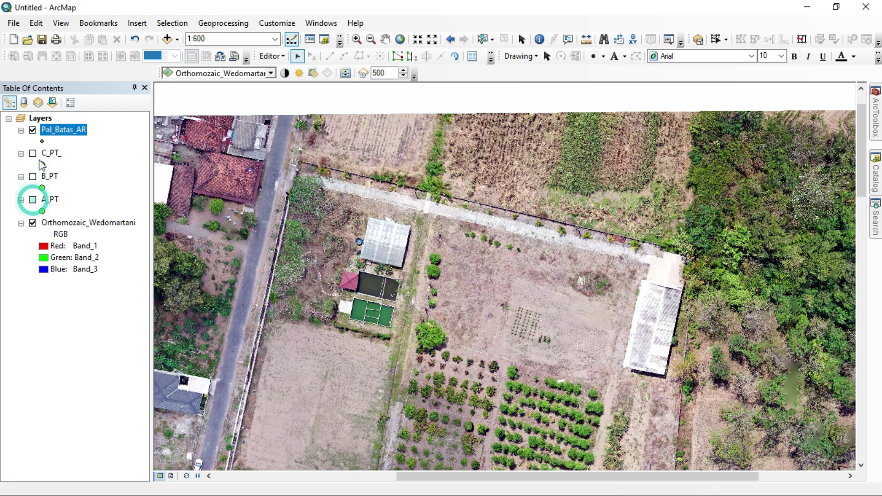
pyautogui.rightClick(58, 132)
pyautogui.click(118, 170)
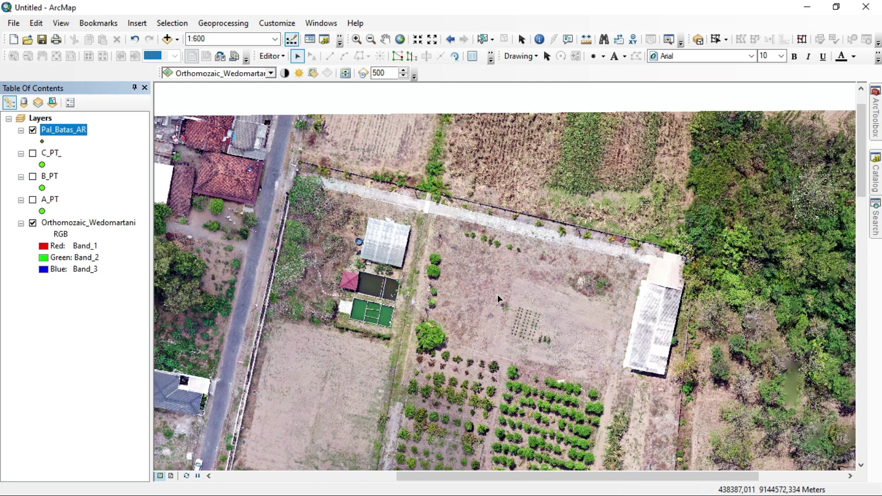
# Step: Export all features of Pal_Batas_AR to Export_Output.shp in the Pal Batas folder without adding the result to the map
pyautogui.rightClick(81, 134)
pyautogui.moveTo(190, 354)
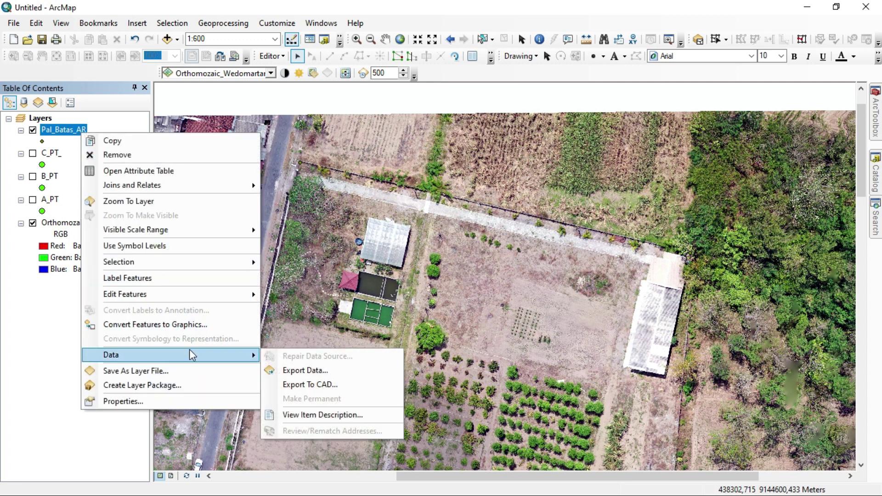
pyautogui.click(305, 371)
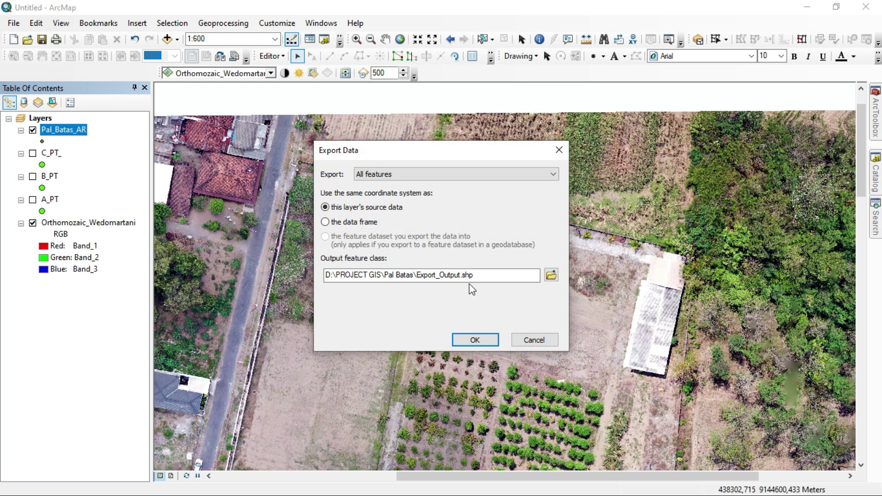
pyautogui.click(552, 275)
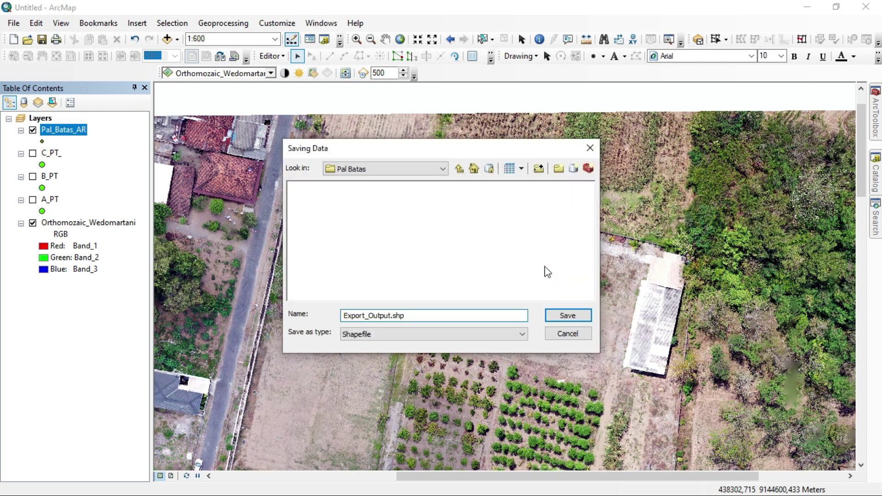
pyautogui.click(459, 169)
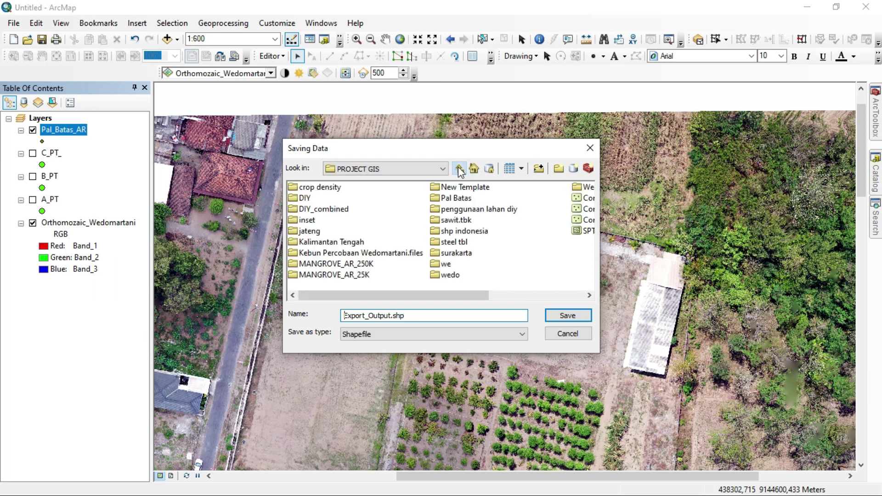
pyautogui.click(457, 198)
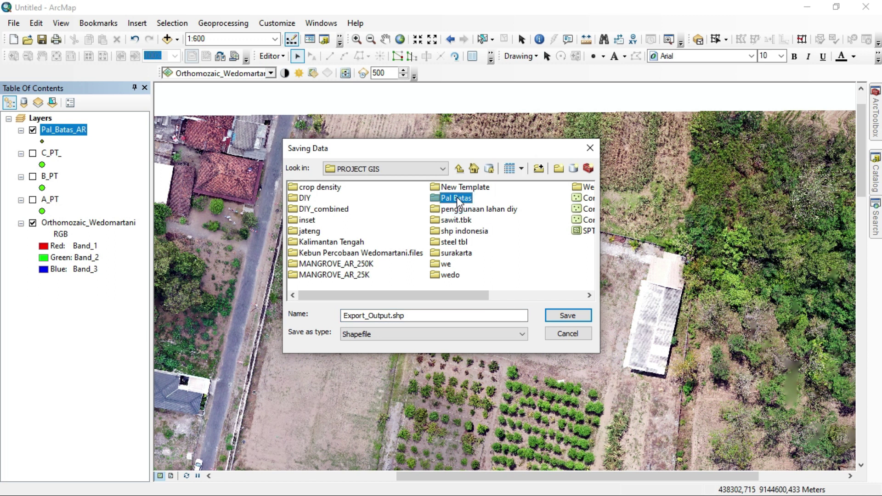
pyautogui.doubleClick(457, 198)
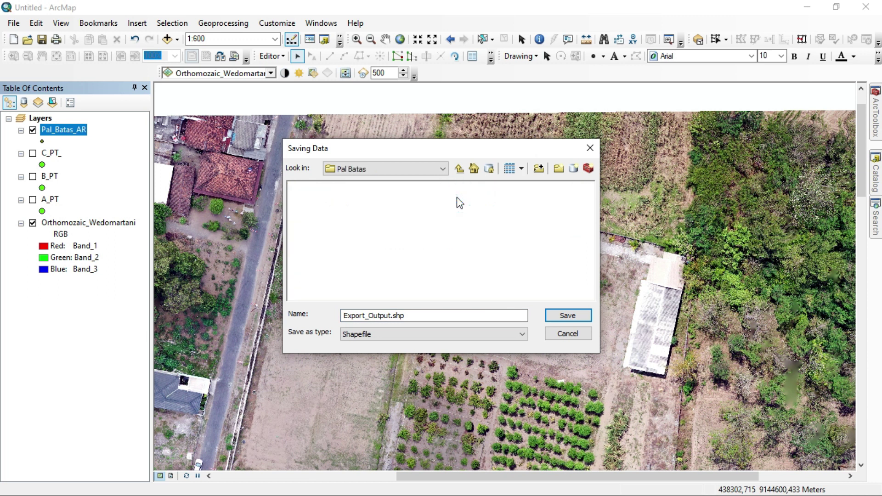
pyautogui.click(567, 315)
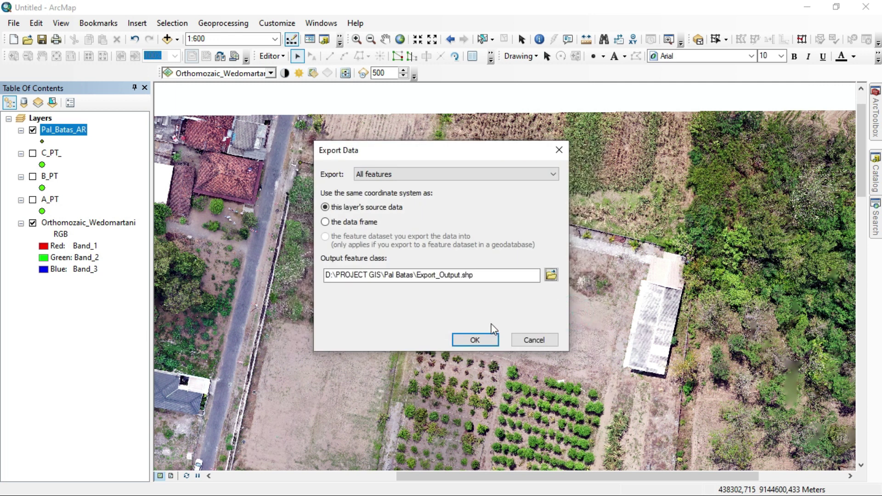
pyautogui.click(482, 340)
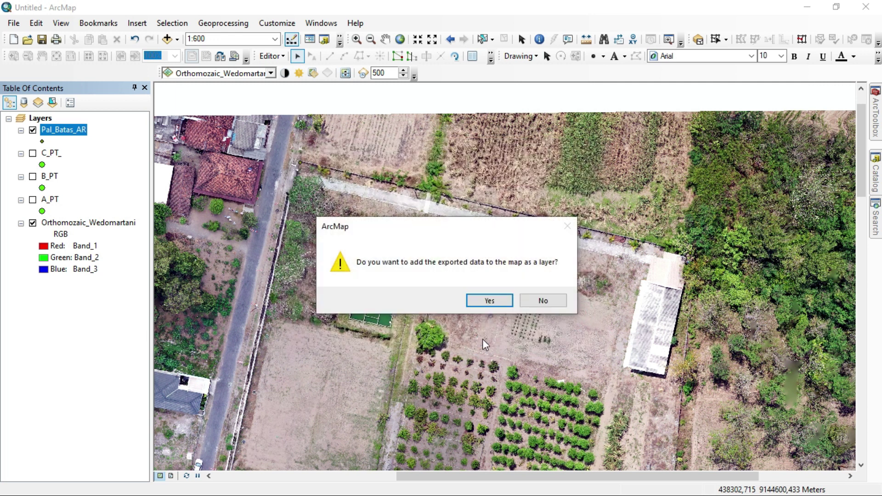
pyautogui.click(551, 298)
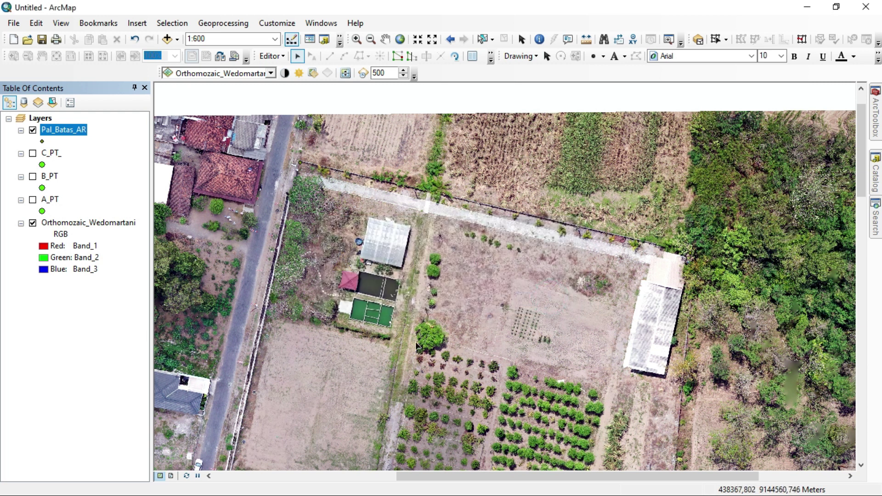
# Step: Start Excel 2013 with a blank workbook and place its window beside the Pal Batas folder opened in File Explorer
pyautogui.press('super')
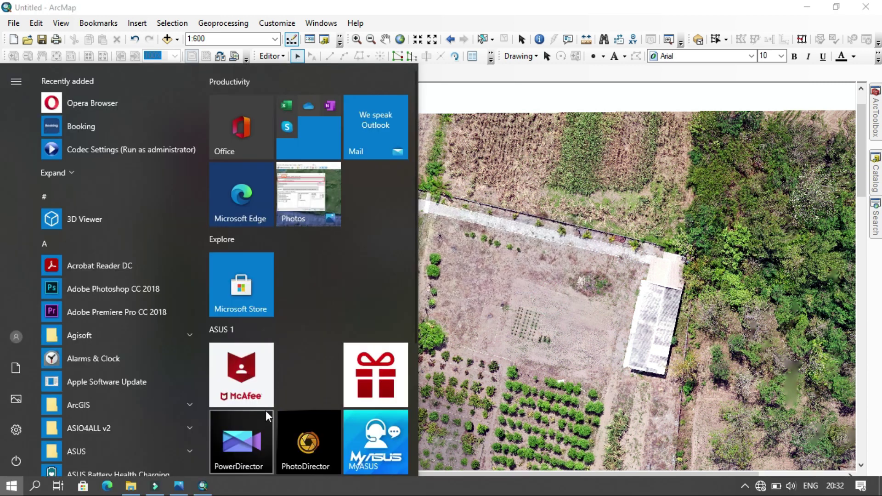
pyautogui.write('ex')
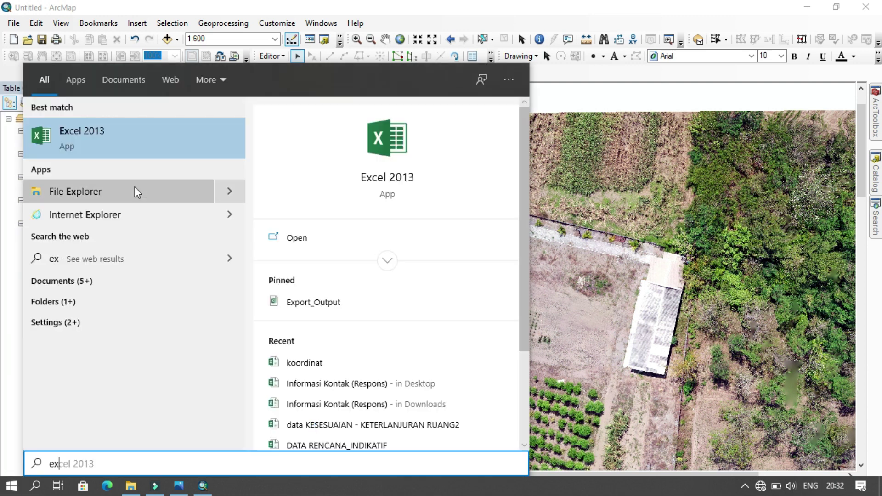
pyautogui.click(120, 140)
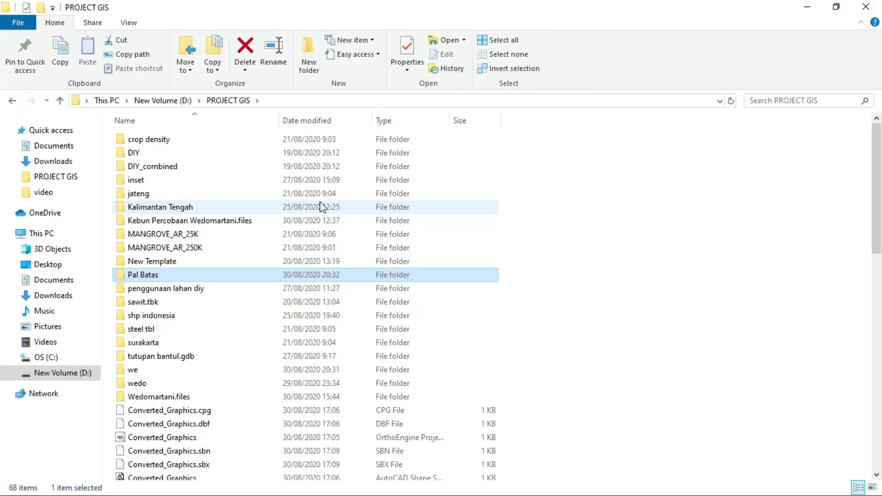
pyautogui.press('Return')
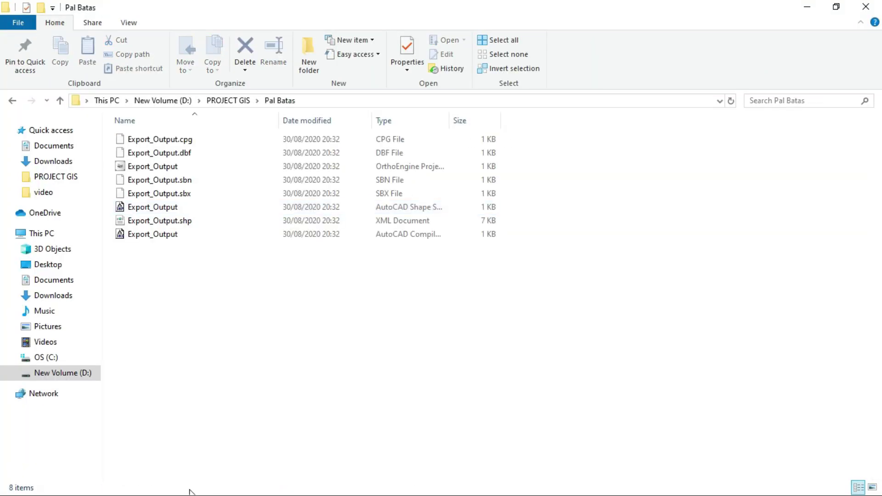
pyautogui.press('super')
pyautogui.click(228, 485)
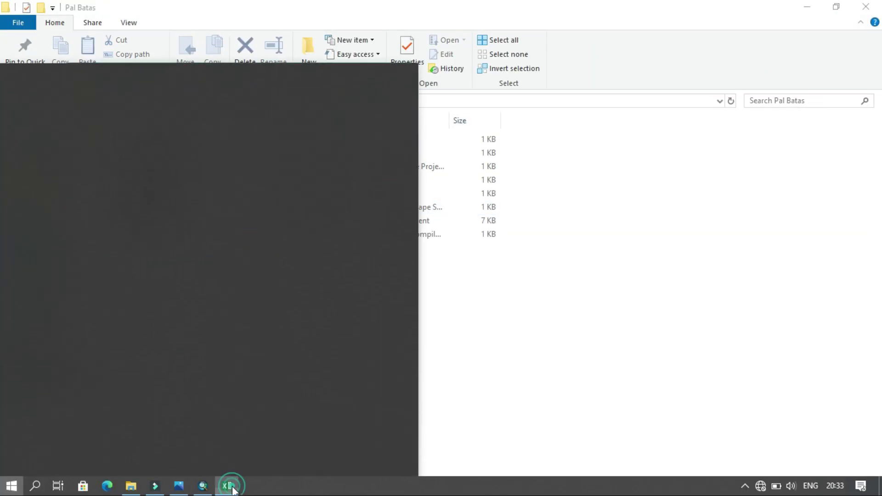
pyautogui.click(321, 261)
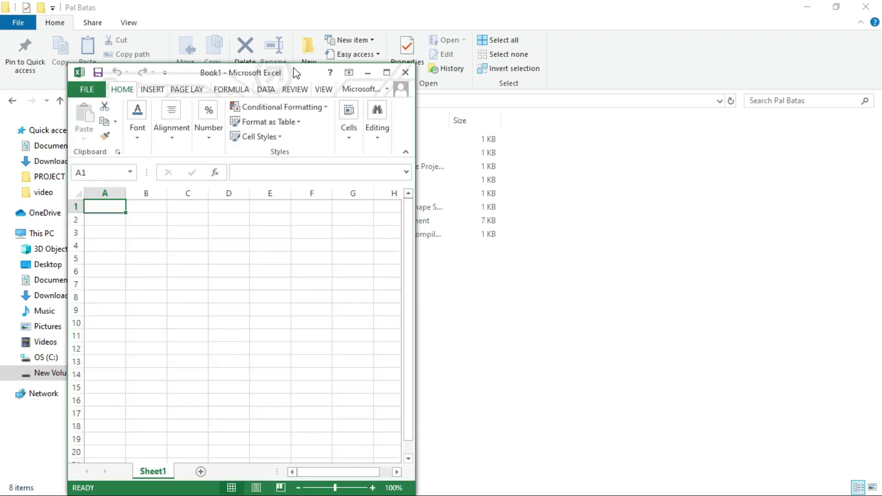
pyautogui.moveTo(294, 74); pyautogui.dragTo(678, 39)
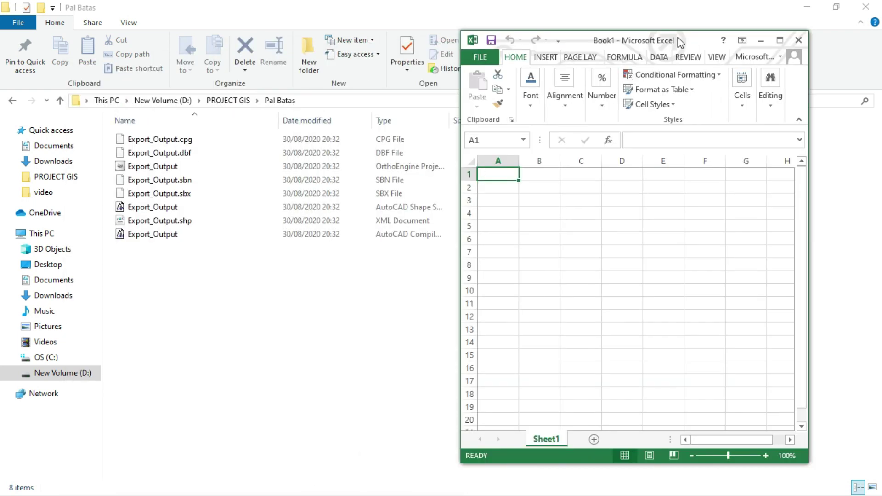
# Step: Open Export_Output.dbf from the Pal Batas folder in Excel and maximize its window
pyautogui.click(194, 154)
pyautogui.moveTo(145, 154); pyautogui.dragTo(232, 491)
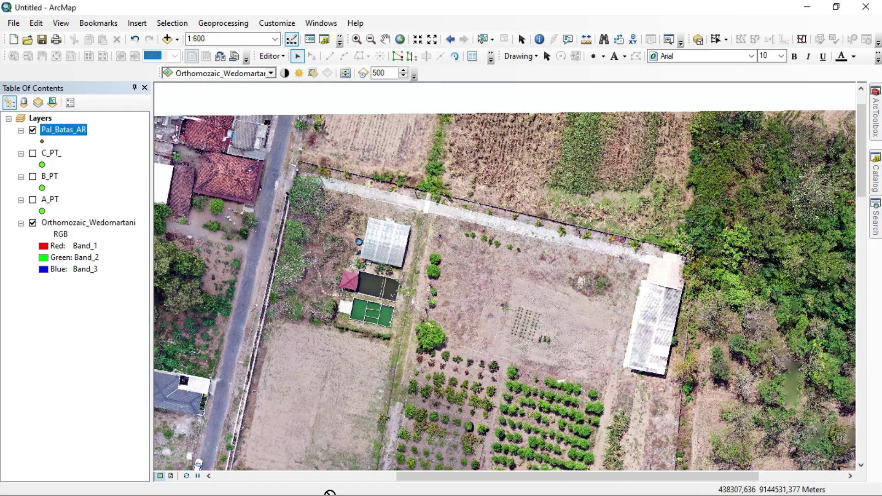
pyautogui.moveTo(311, 488); pyautogui.dragTo(496, 173)
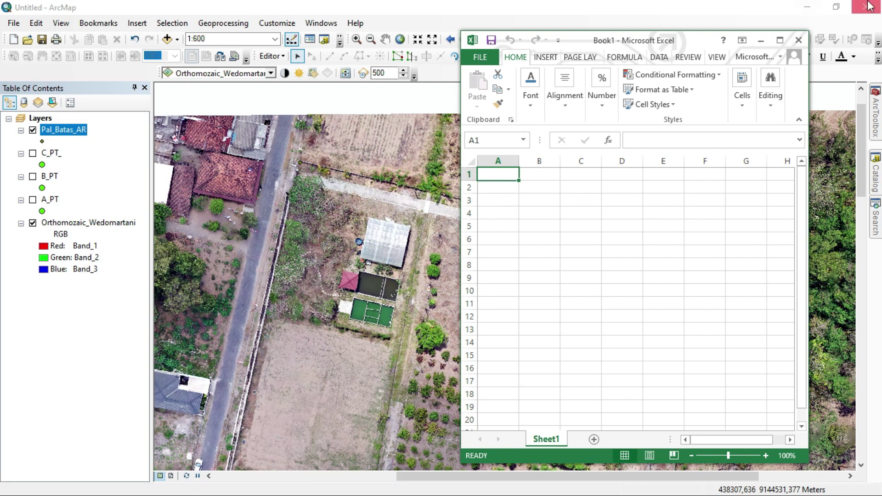
pyautogui.click(804, 15)
pyautogui.click(804, 10)
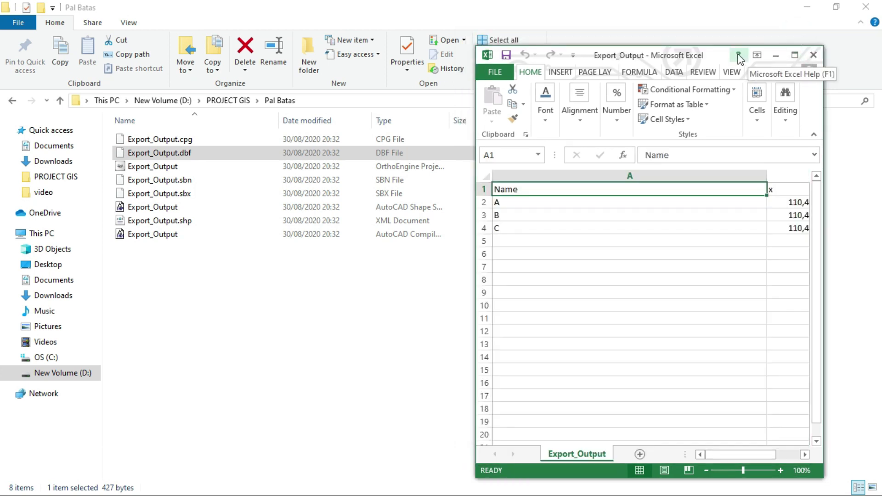
pyautogui.click(794, 55)
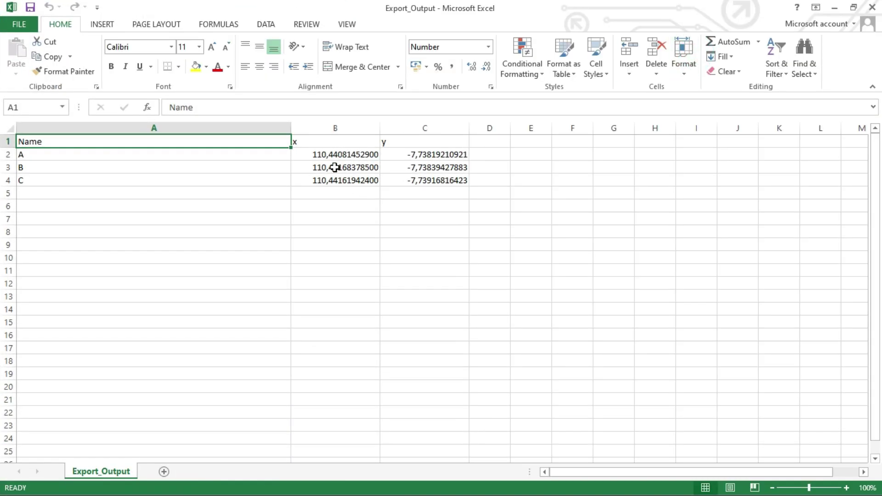
# Step: Narrow the Name column and select the coordinate table in A1:C4
pyautogui.moveTo(288, 130); pyautogui.dragTo(207, 178)
pyautogui.click(192, 254)
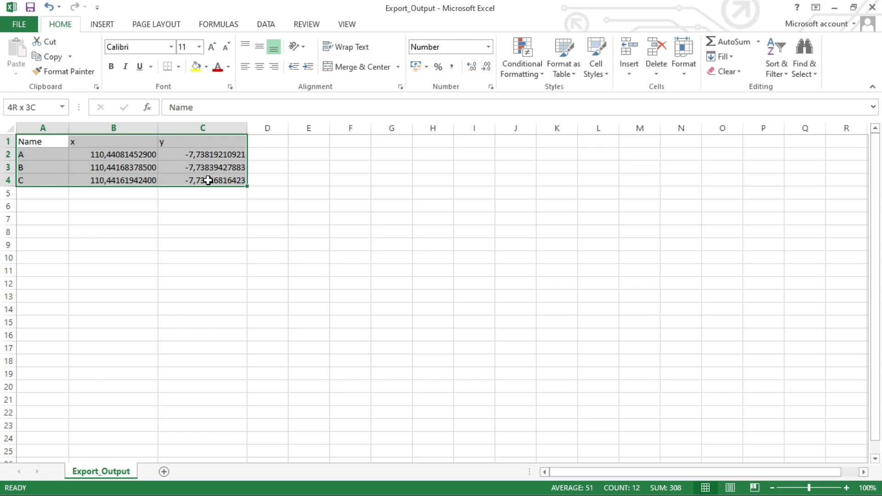
pyautogui.click(198, 236)
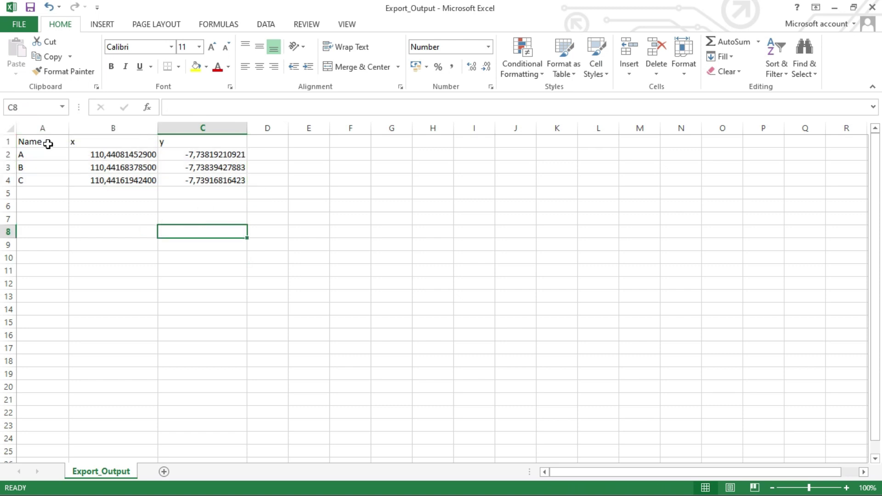
pyautogui.moveTo(47, 140); pyautogui.dragTo(192, 177)
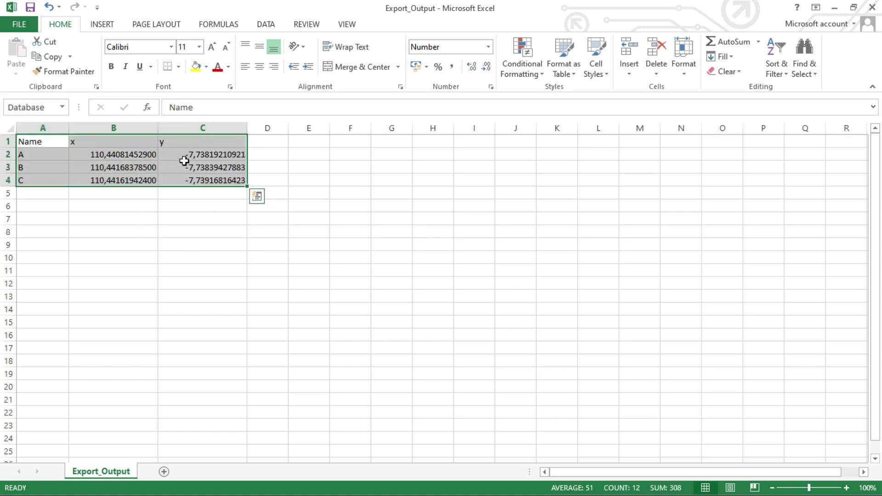
# Step: Change the header in cell A1 of the coordinate table to "Simbol"
pyautogui.click(41, 146)
pyautogui.doubleClick(42, 143)
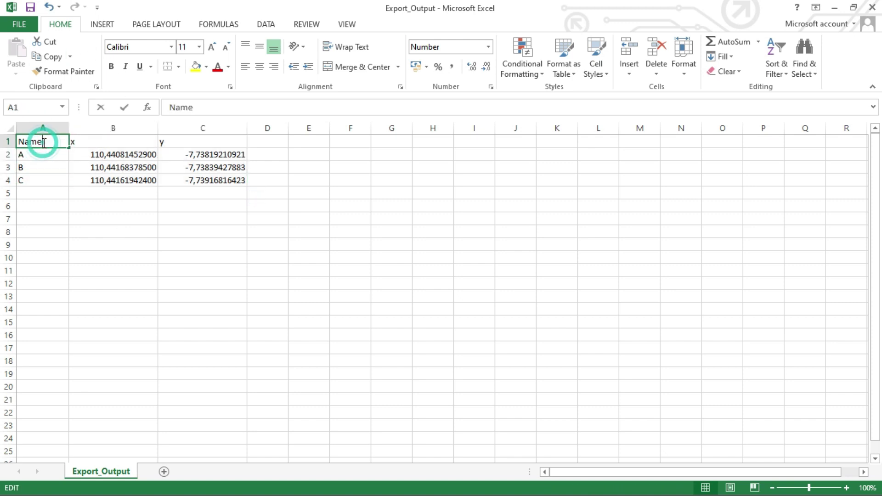
pyautogui.doubleClick(44, 143)
pyautogui.write('Sim')
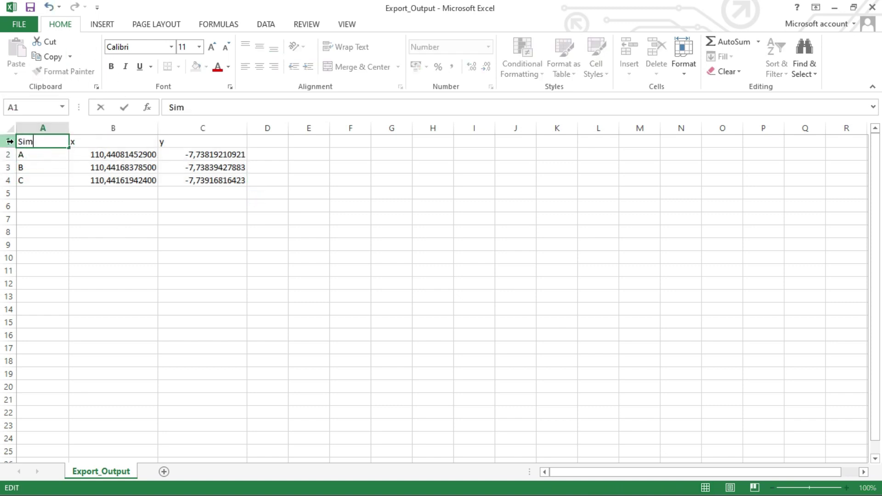
pyautogui.write('bol')
# Step: Change the headers in B1 and C1 to "Koordinat X" and "Koordinat Y"
pyautogui.click(89, 142)
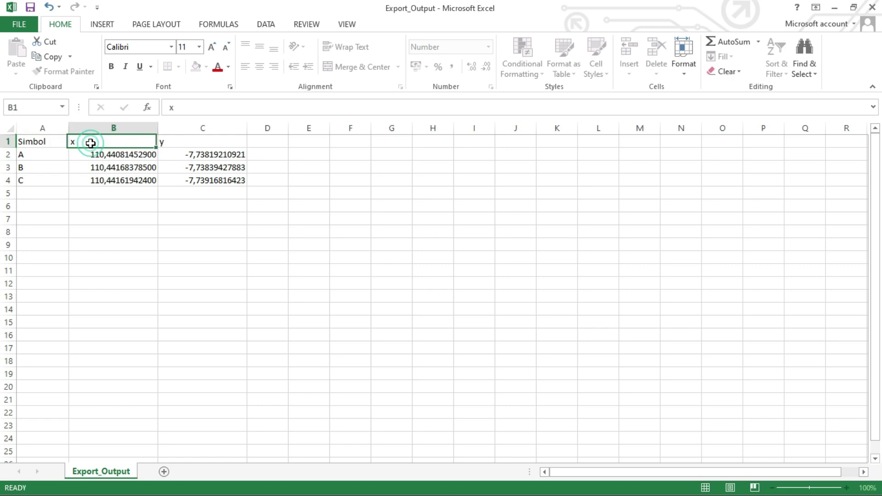
pyautogui.doubleClick(90, 143)
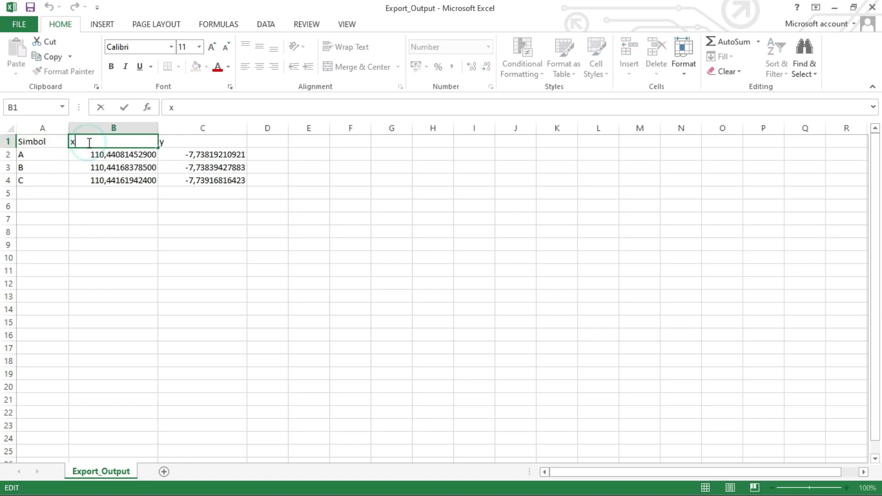
pyautogui.write('Koordinat')
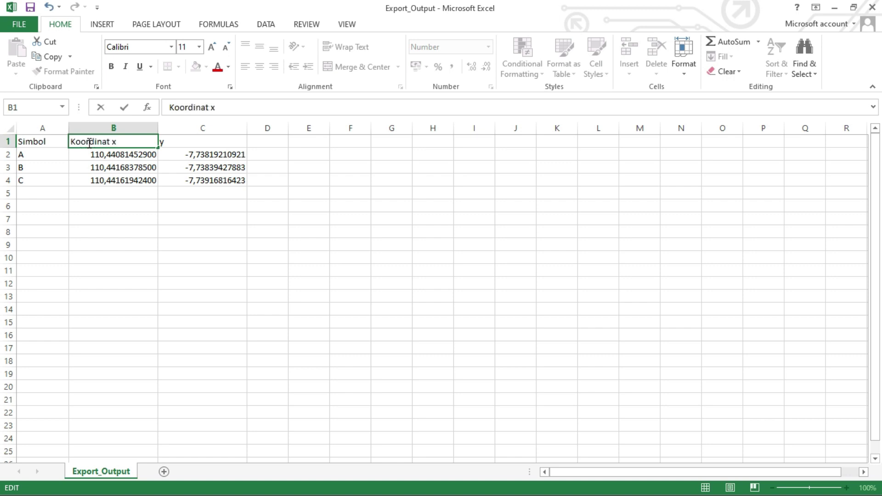
pyautogui.press('Return')
pyautogui.press('Tab')
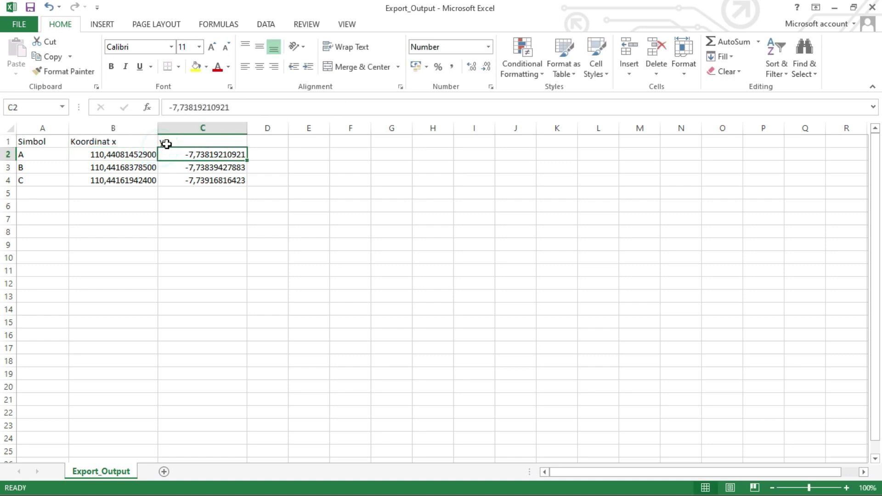
pyautogui.click(166, 142)
pyautogui.doubleClick(166, 142)
pyautogui.write('Koordinat Y')
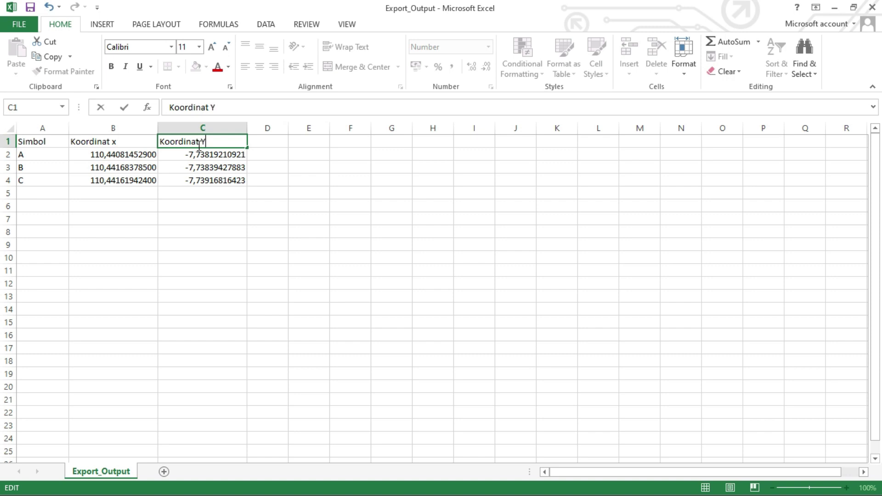
pyautogui.click(122, 142)
pyautogui.doubleClick(125, 142)
pyautogui.press('BackSpace')
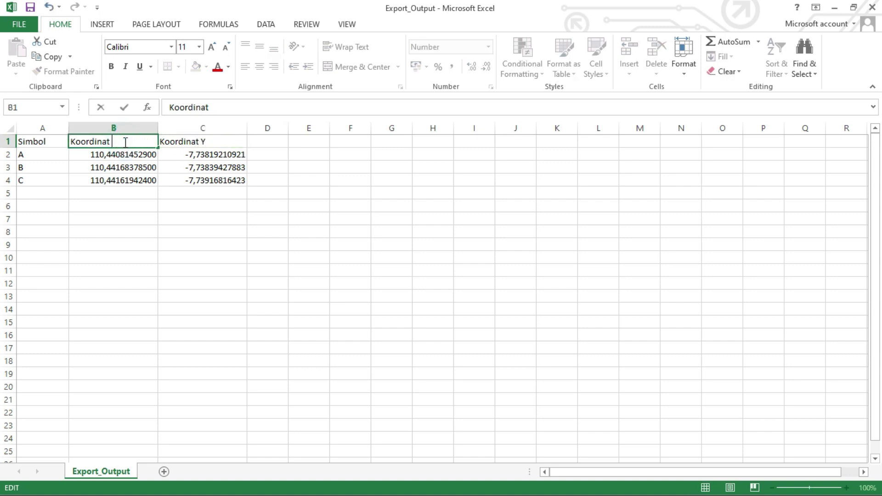
pyautogui.click(155, 221)
# Step: Convert A1:C4 into a table with headers, hide its filter buttons and apply the yellow bordered table style
pyautogui.moveTo(33, 142); pyautogui.dragTo(199, 178)
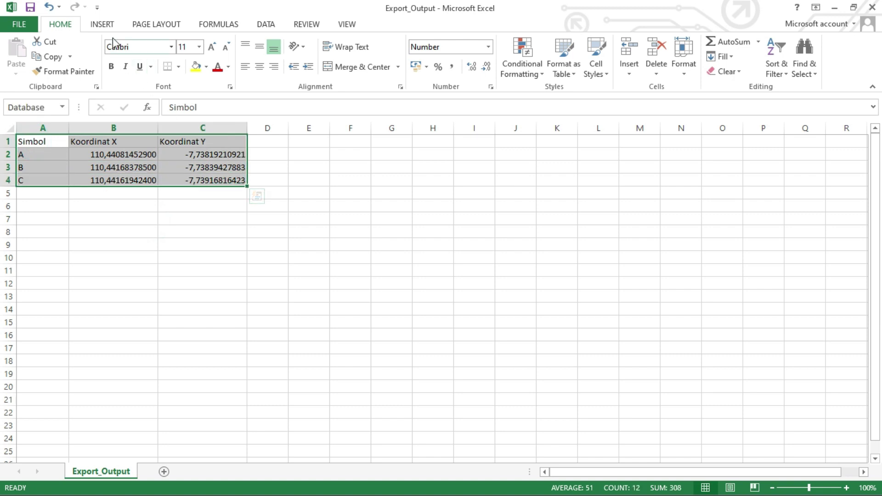
pyautogui.click(107, 26)
pyautogui.click(110, 60)
pyautogui.click(320, 347)
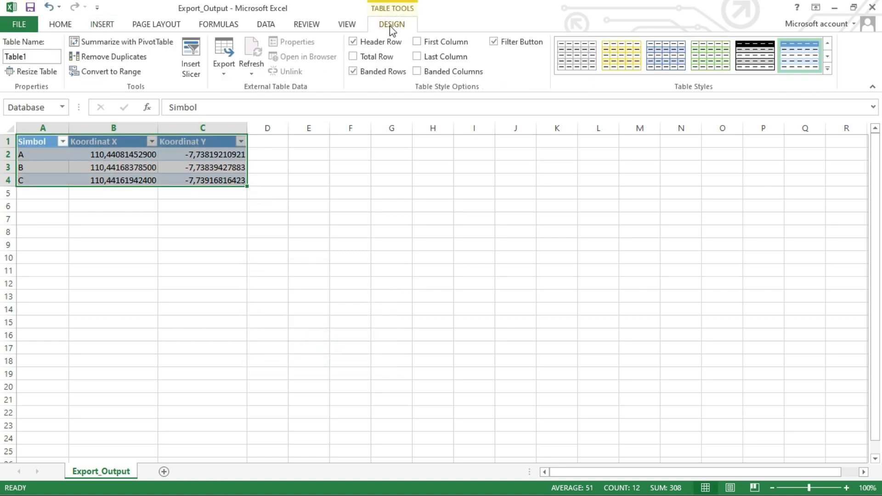
pyautogui.click(495, 42)
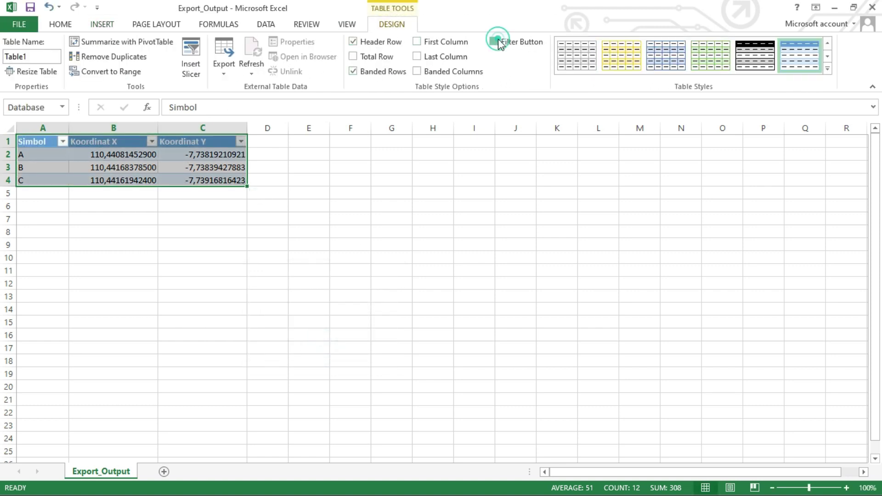
pyautogui.click(614, 54)
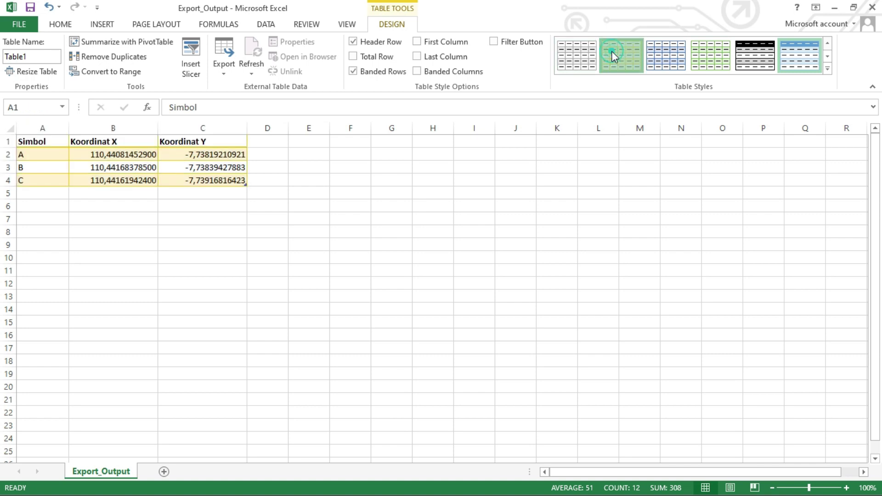
# Step: Center the contents of all cells in the coordinate table horizontally
pyautogui.hotkey('ctrl', 'a')
pyautogui.click(60, 23)
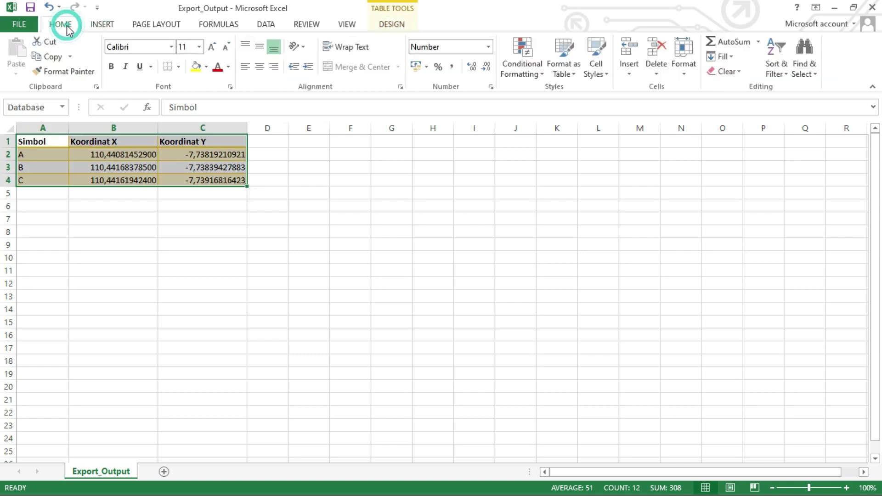
pyautogui.click(259, 68)
pyautogui.click(319, 192)
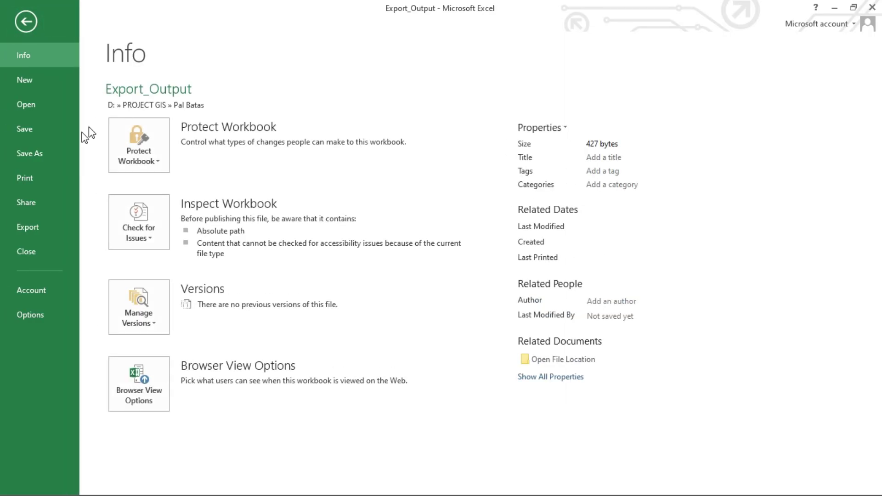
# Step: Save the file as an Excel Workbook named koordinat in the Pal Batas folder
pyautogui.click(64, 151)
pyautogui.click(340, 369)
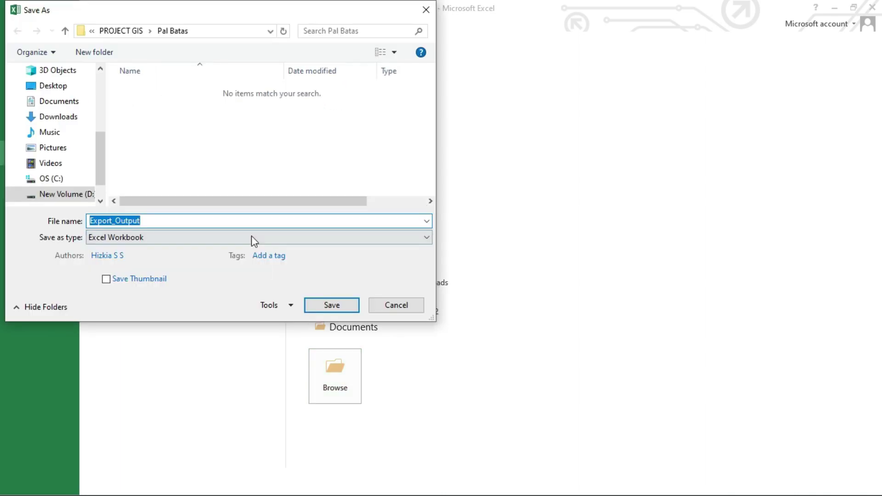
pyautogui.write('ko')
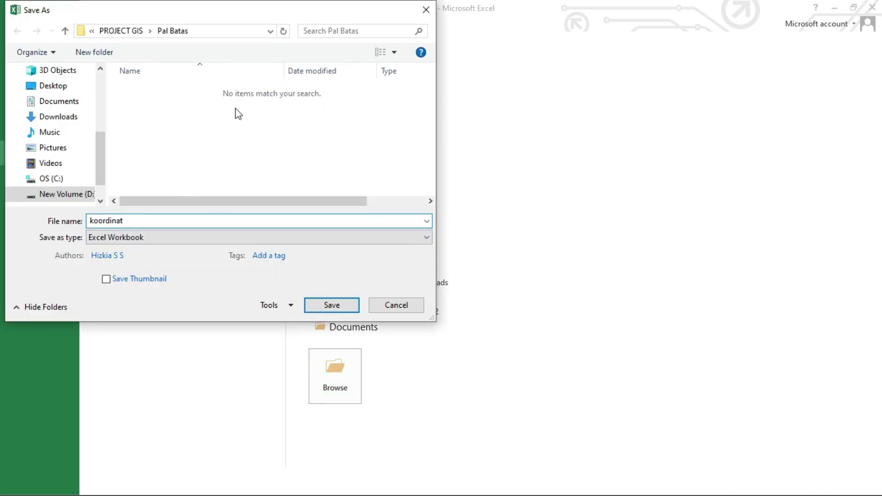
pyautogui.write('ordinat')
pyautogui.click(326, 308)
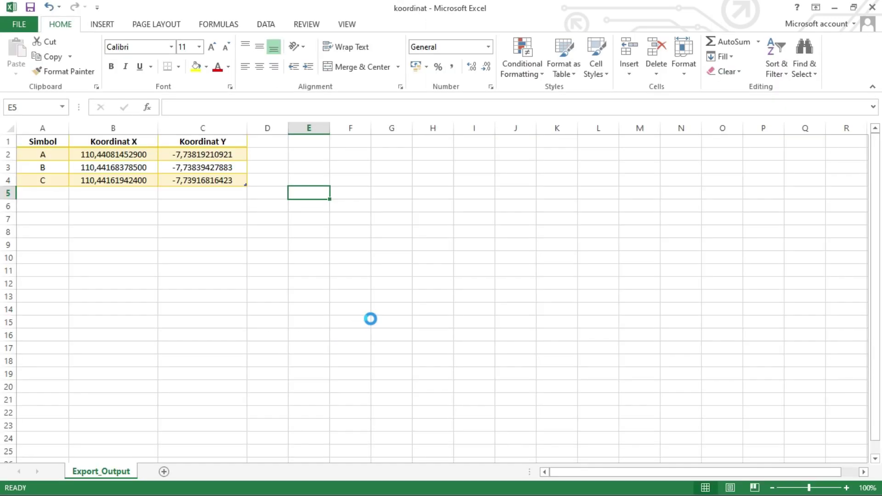
pyautogui.moveTo(37, 141); pyautogui.dragTo(215, 181)
pyautogui.click(193, 220)
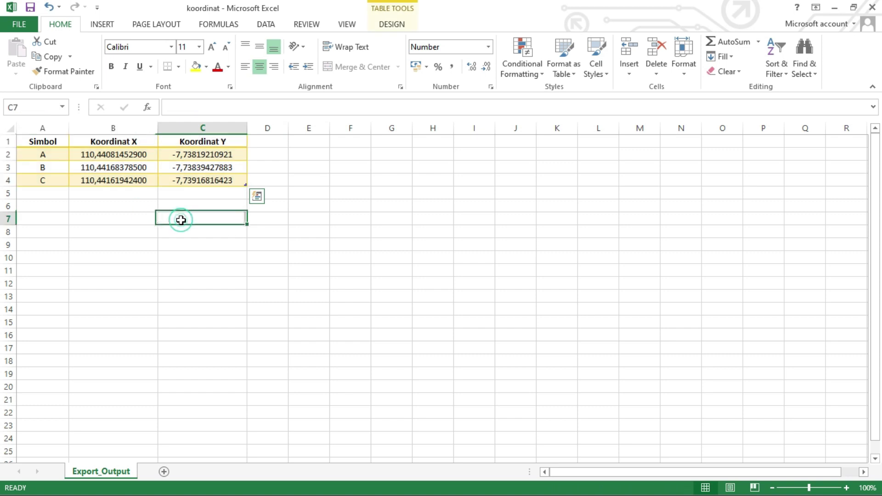
pyautogui.moveTo(37, 155); pyautogui.dragTo(39, 179)
pyautogui.click(123, 190)
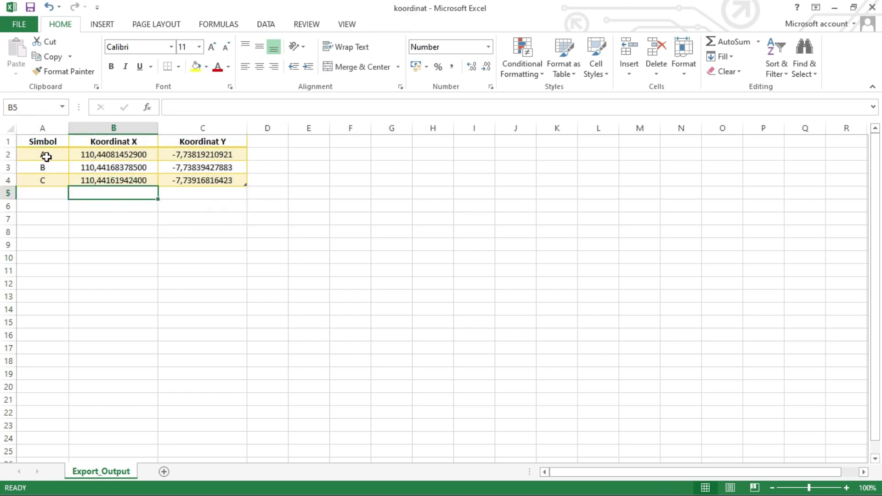
pyautogui.moveTo(37, 155); pyautogui.dragTo(43, 180)
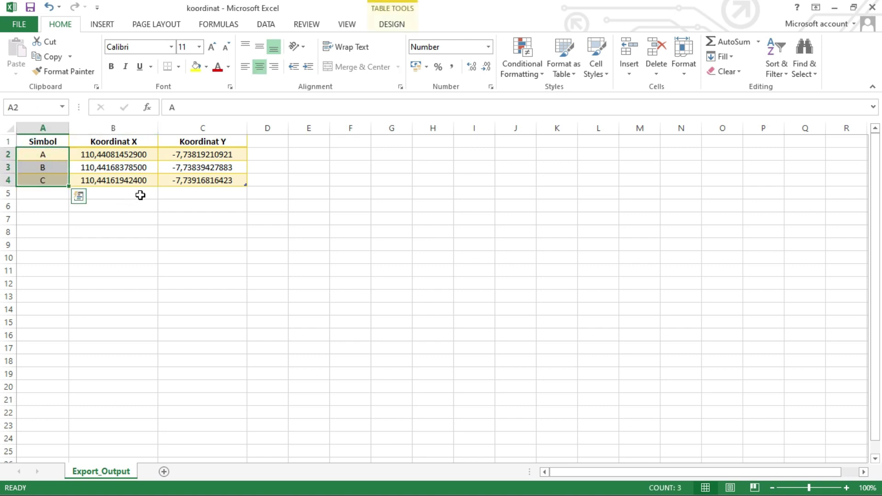
pyautogui.click(127, 201)
pyautogui.moveTo(46, 153); pyautogui.dragTo(54, 206)
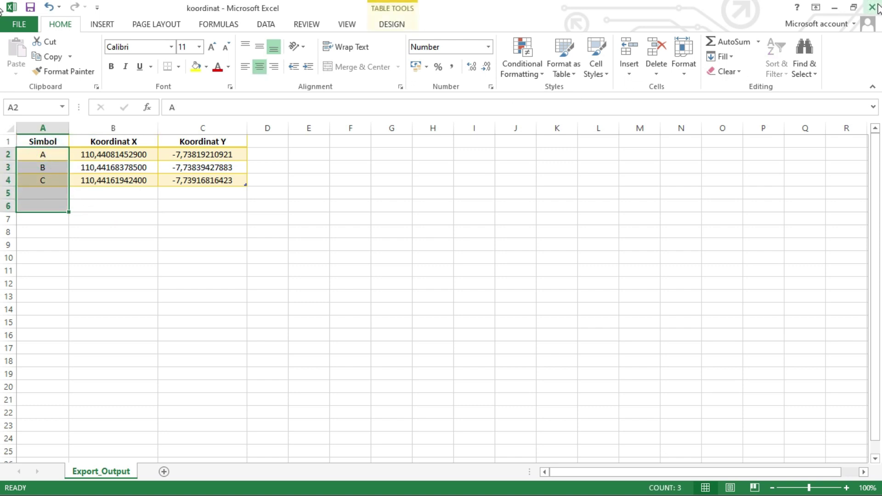
# Step: Close Excel and, in ArcMap, place a text label "A" just above the plot's northwest corner point
pyautogui.click(873, 7)
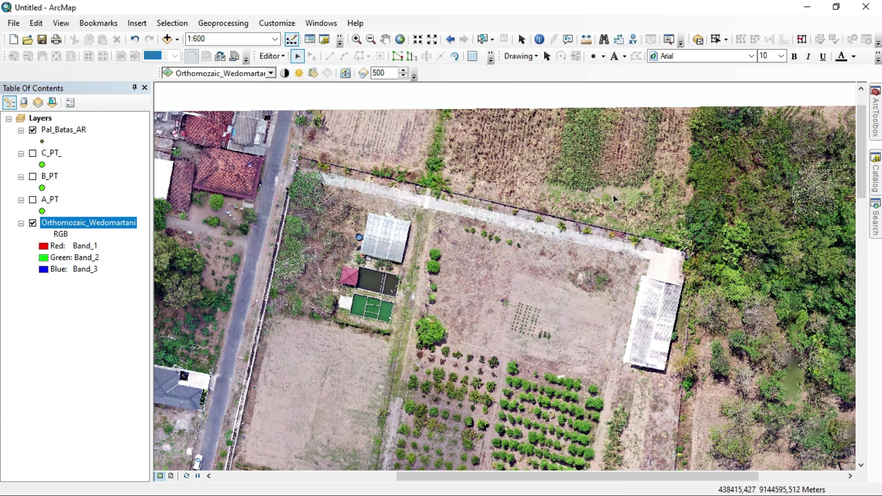
pyautogui.click(618, 59)
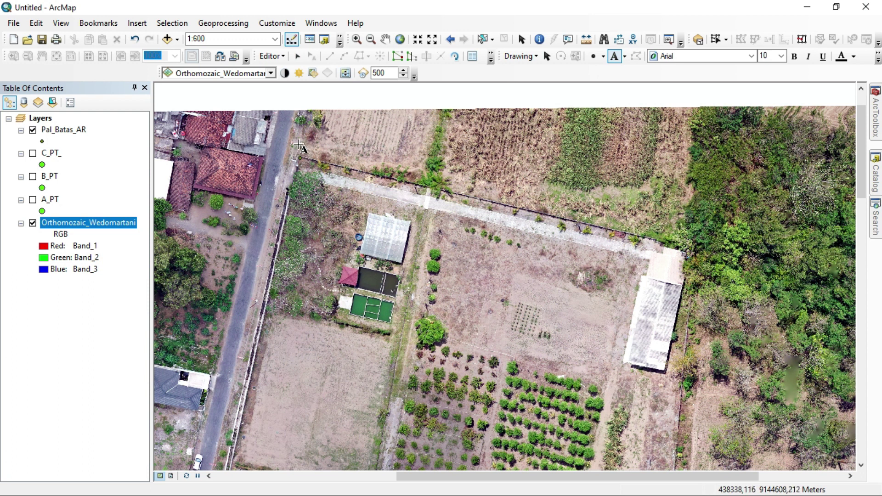
pyautogui.click(307, 141)
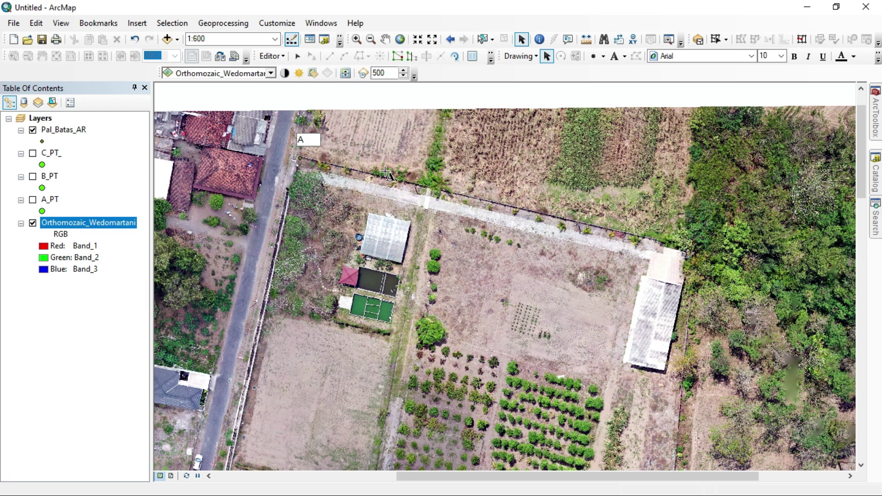
pyautogui.press('Escape')
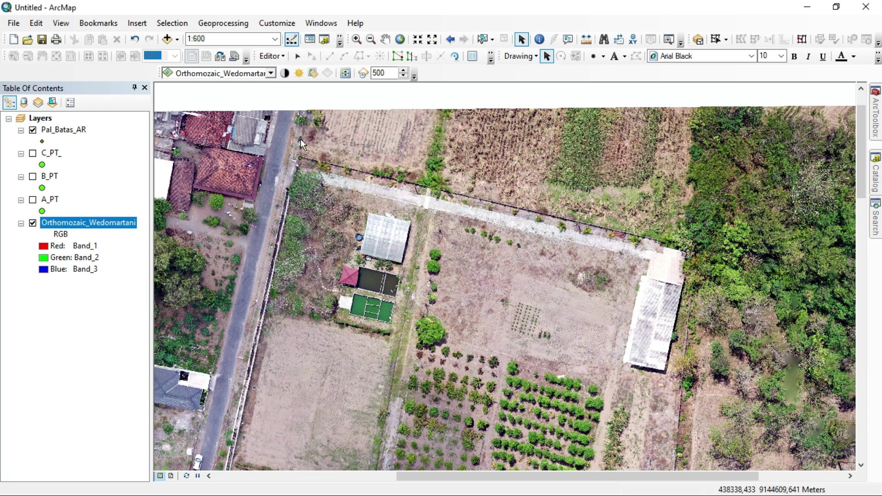
# Step: Open the properties of text label A and set its symbol font to bold Bahnschrift Condensed
pyautogui.doubleClick(303, 144)
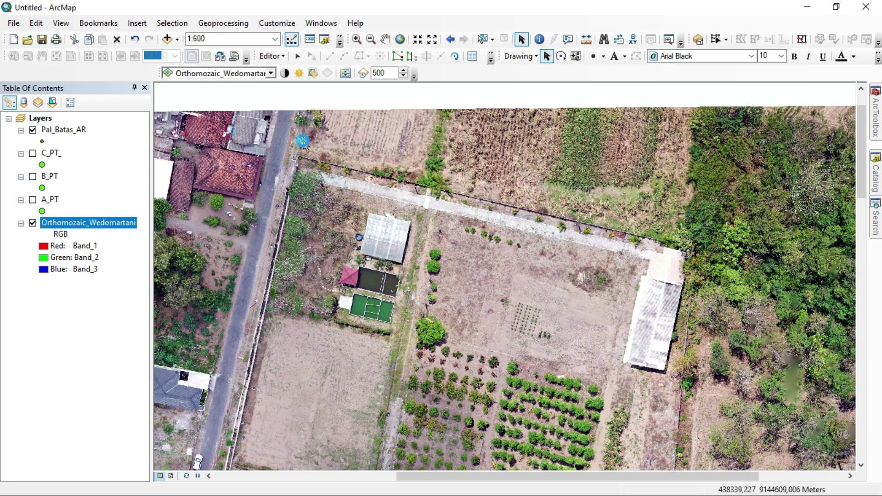
pyautogui.click(373, 178)
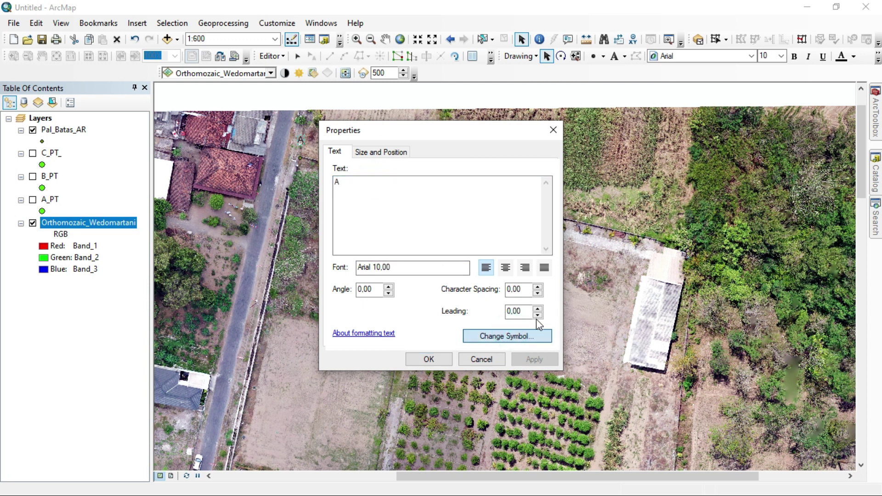
pyautogui.click(510, 335)
pyautogui.click(433, 241)
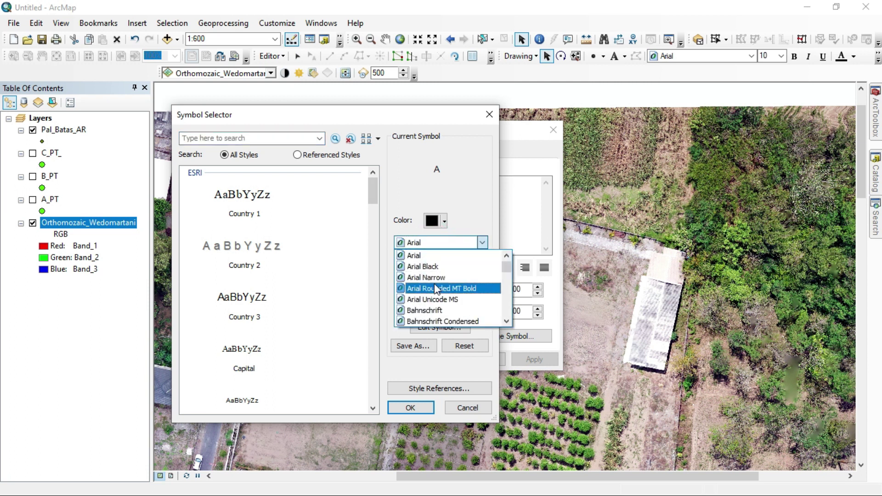
pyautogui.click(464, 321)
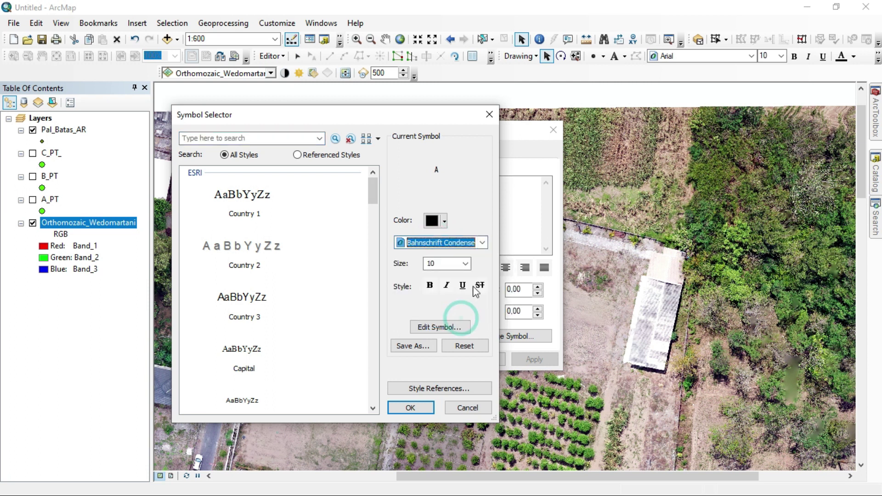
pyautogui.click(429, 285)
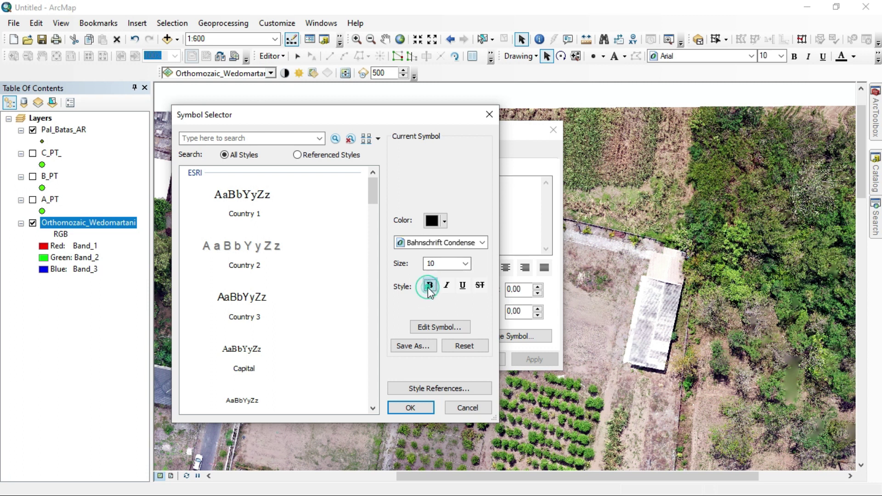
# Step: Give label A a halo mask with a reduced size and the yellow Sun fill, and accept all symbol changes
pyautogui.click(440, 329)
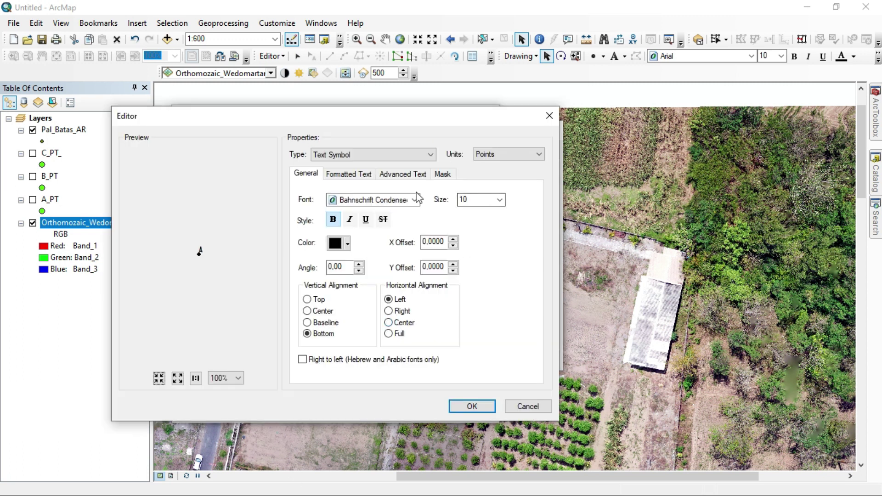
pyautogui.click(449, 174)
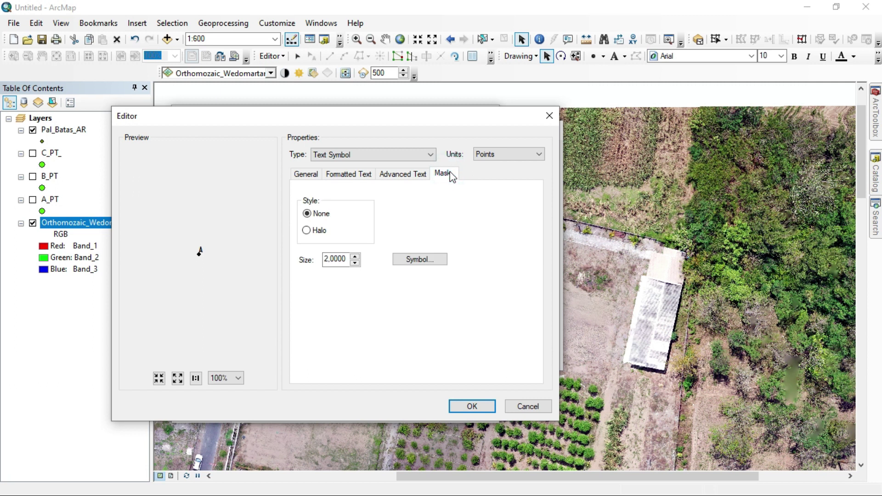
pyautogui.click(320, 233)
pyautogui.click(355, 263)
pyautogui.click(412, 260)
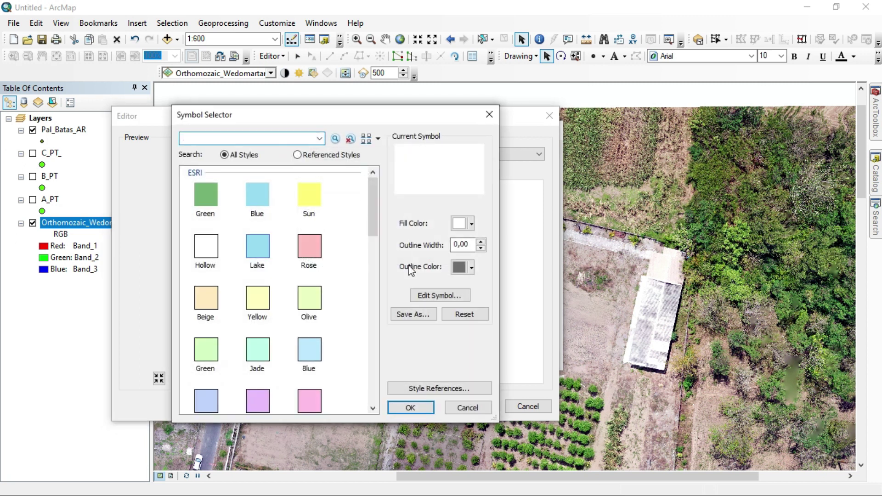
pyautogui.click(317, 198)
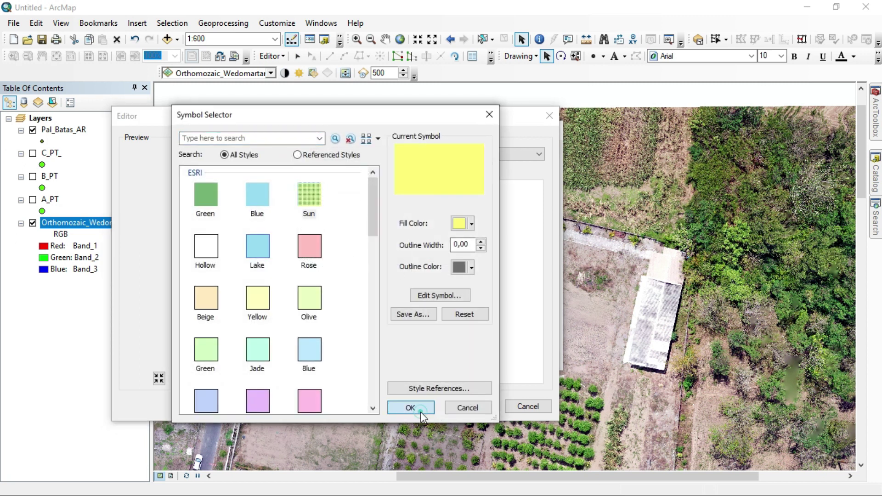
pyautogui.click(411, 408)
pyautogui.click(472, 407)
pyautogui.click(405, 408)
pyautogui.click(428, 358)
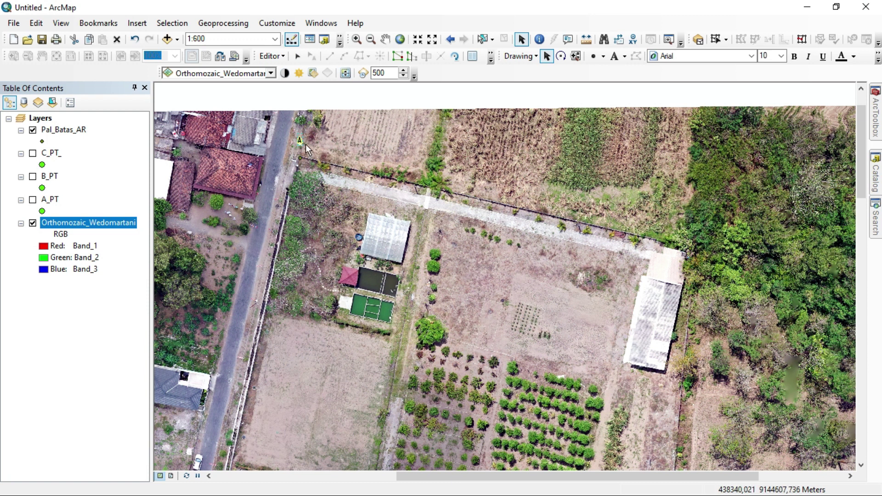
# Step: Begin a polygon graphic at the plot's northwest corner by label A and trace its northern edge to the northeast corner
pyautogui.click(299, 146)
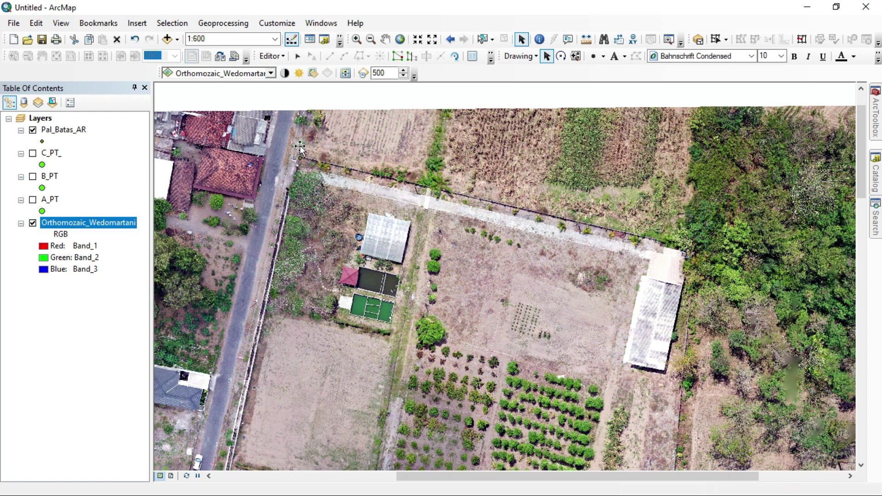
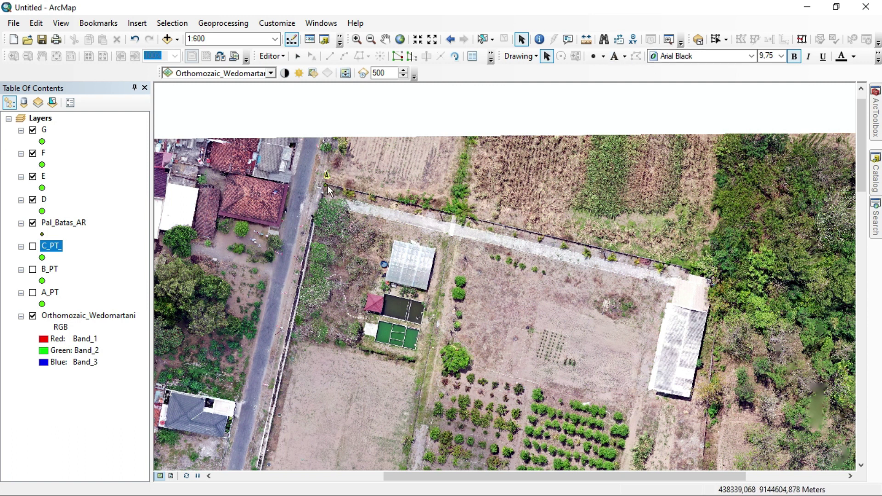
pyautogui.click(604, 58)
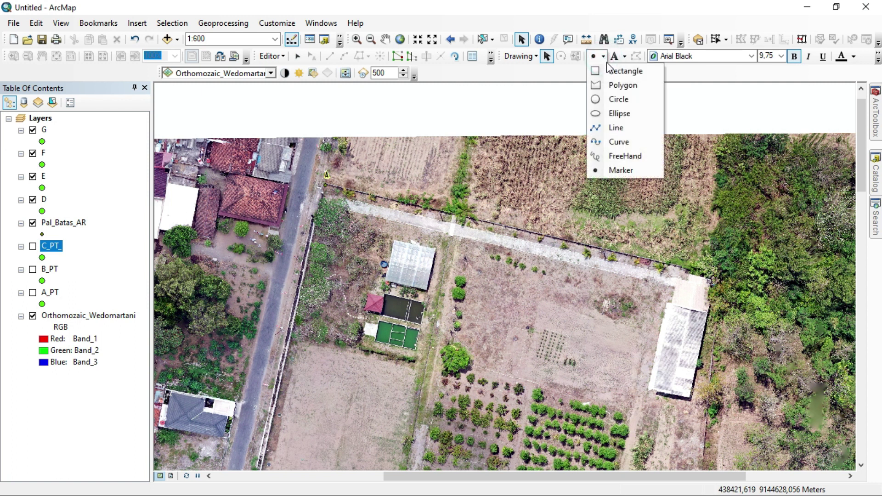
pyautogui.click(615, 85)
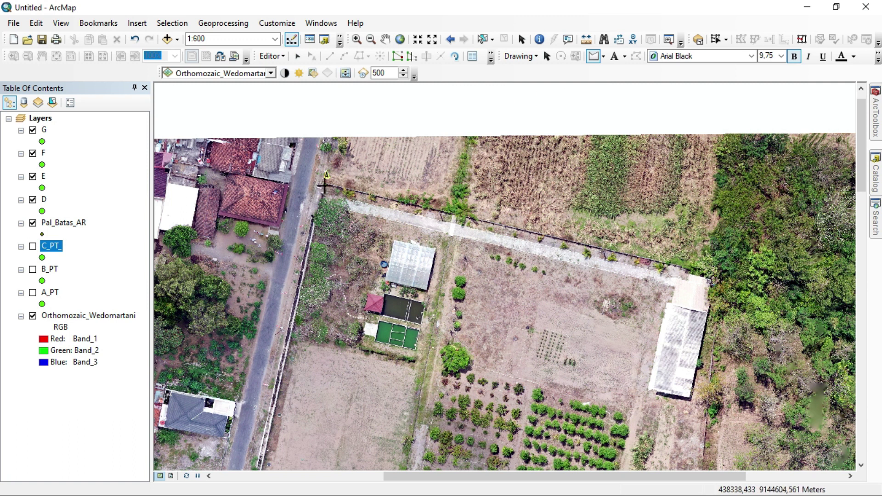
pyautogui.click(325, 186)
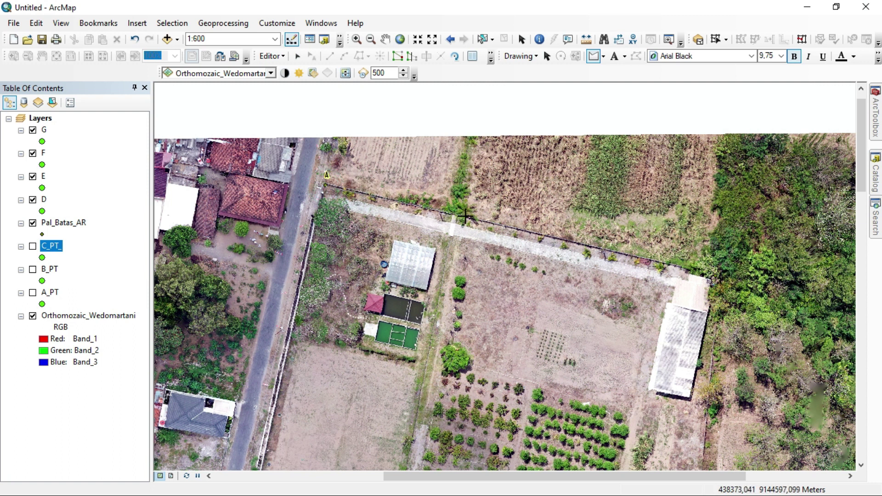
pyautogui.click(606, 243)
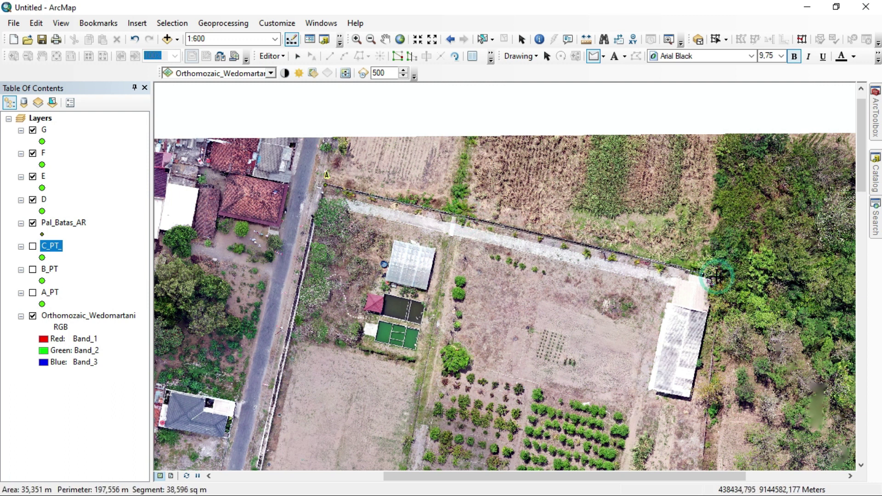
# Step: Trace the plot's eastern boundary with polygon vertices at each bend, down to the green southeast corner point
pyautogui.moveTo(716, 357); pyautogui.dragTo(700, 220)
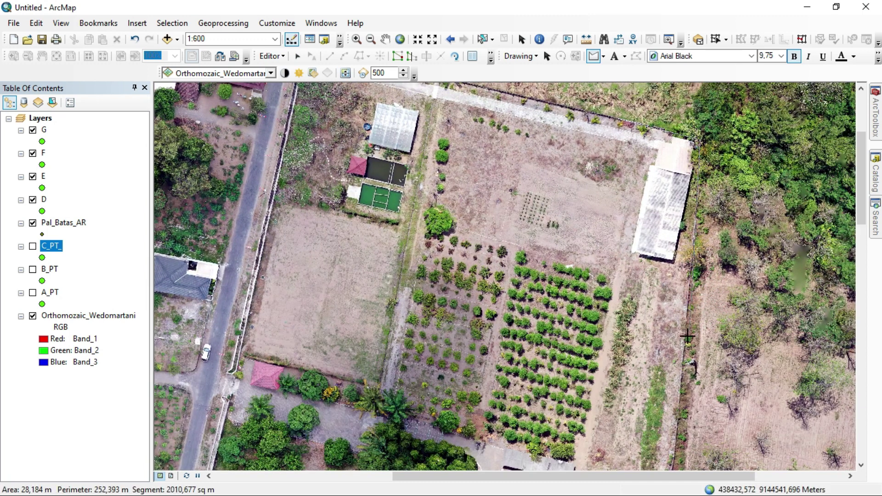
pyautogui.moveTo(680, 416); pyautogui.dragTo(656, 275)
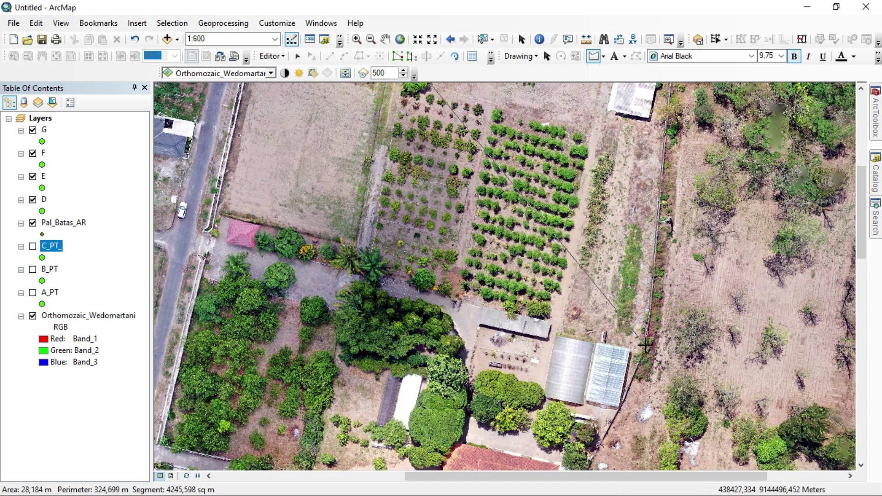
pyautogui.moveTo(646, 345); pyautogui.dragTo(687, 32)
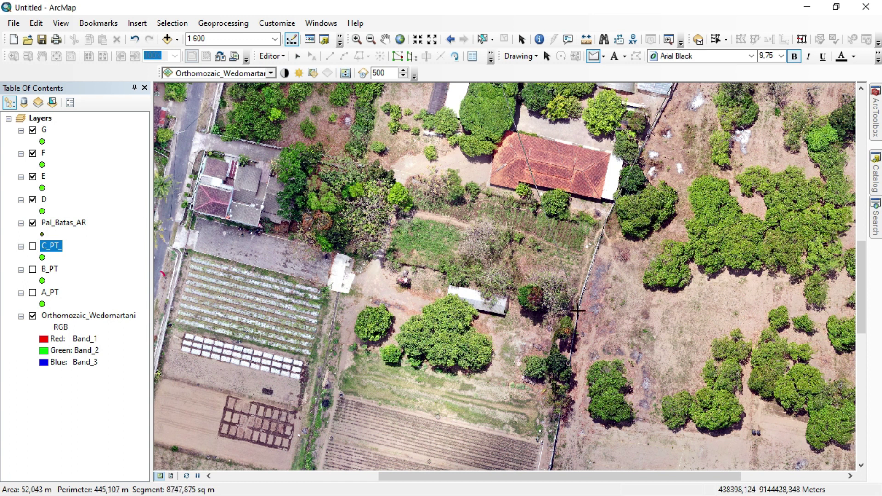
pyautogui.moveTo(574, 390); pyautogui.dragTo(563, 128)
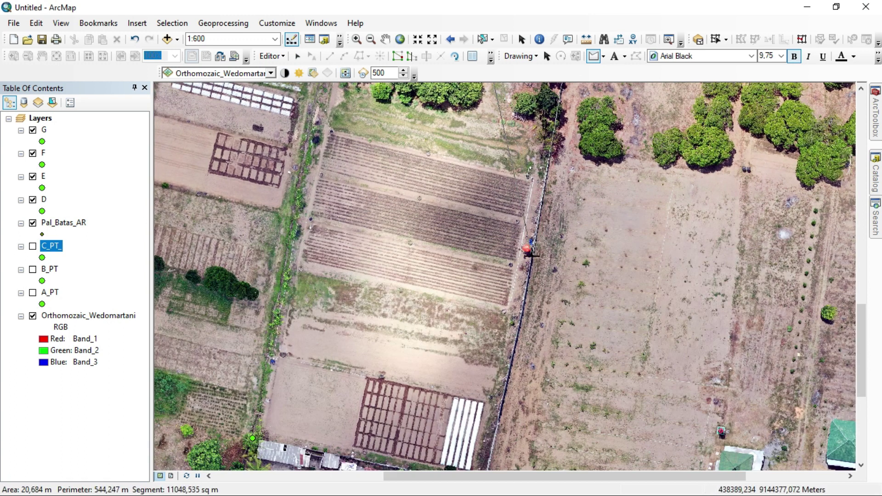
pyautogui.moveTo(518, 344); pyautogui.dragTo(546, 118)
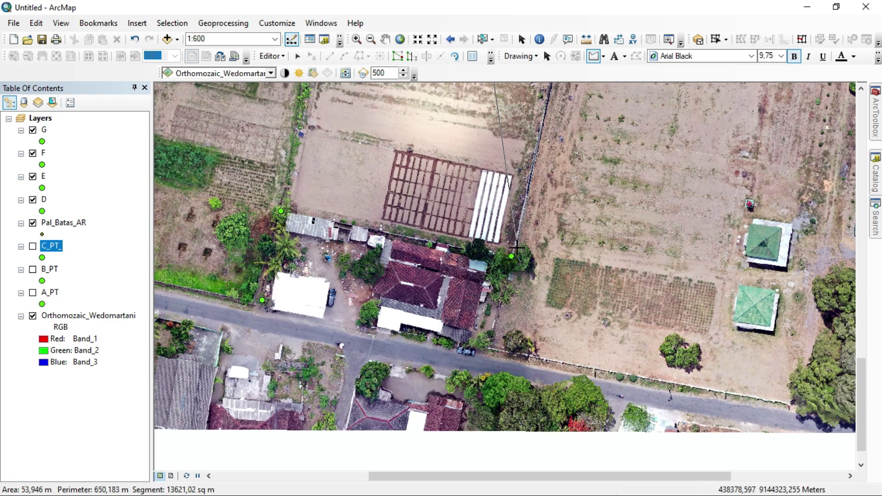
# Step: Continue the polygon through the southern corner points to the southwest corner, follow the western roadside boundary north, and finish the shape
pyautogui.click(279, 211)
pyautogui.click(262, 300)
pyautogui.moveTo(262, 300); pyautogui.dragTo(509, 326)
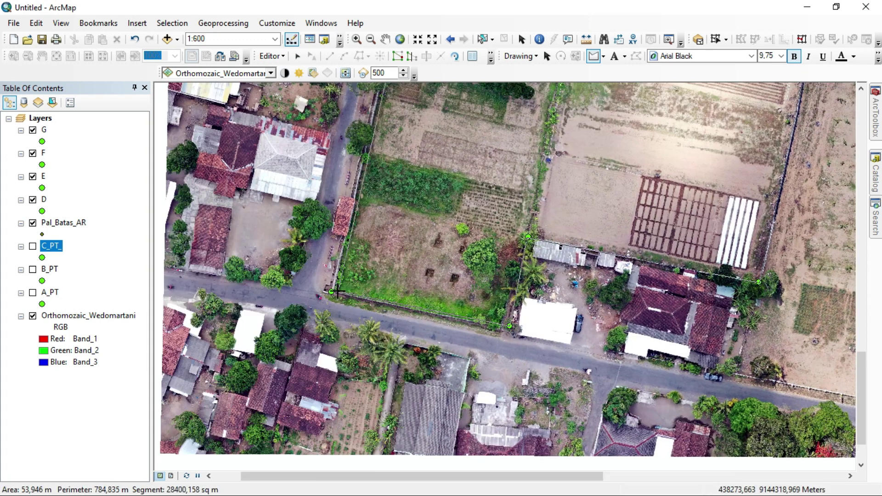
pyautogui.press('Up')
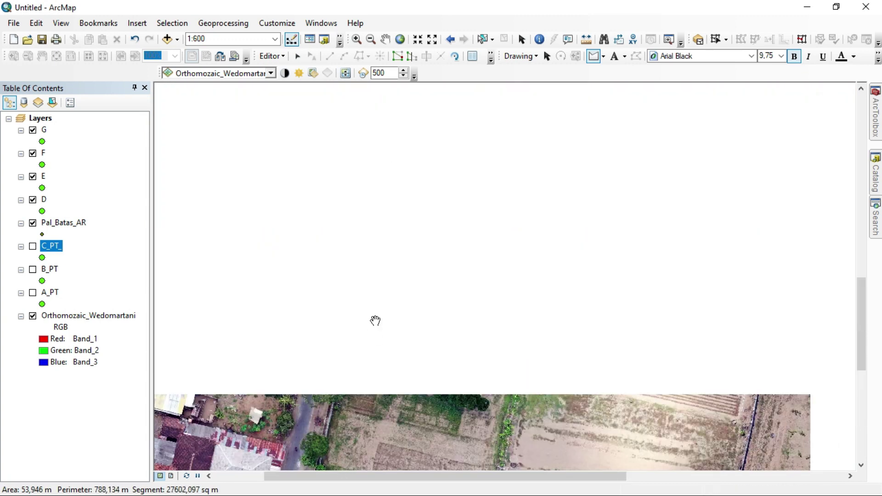
pyautogui.press('Up')
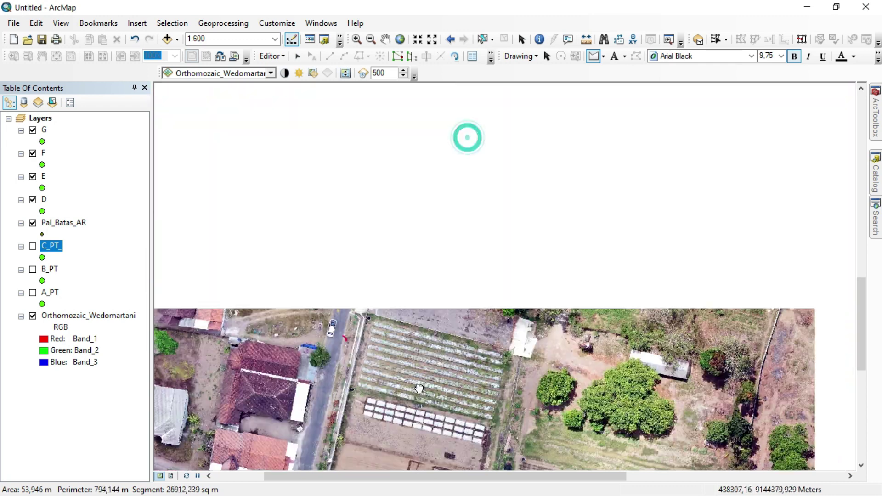
pyautogui.press('Up')
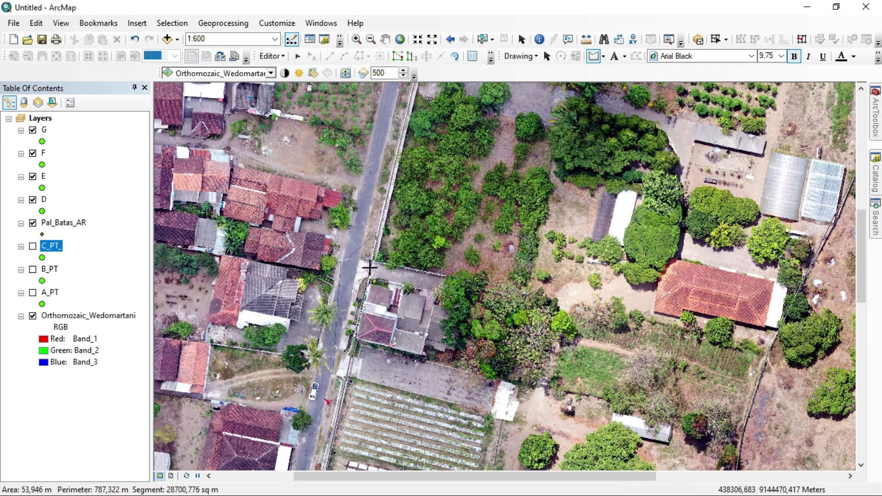
pyautogui.press('Up')
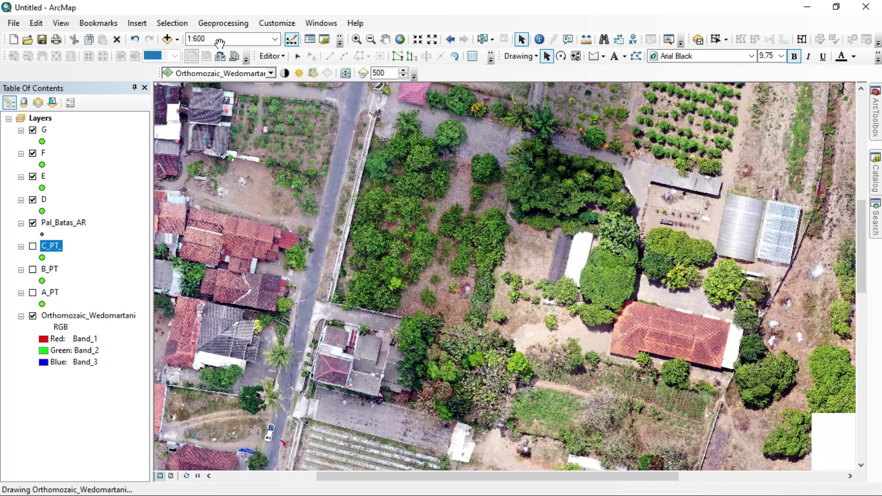
# Step: Set up a conversion of the selected plot polygon graphic to features, with automatic deletion of graphics after conversion
pyautogui.click(50, 316)
pyautogui.rightClick(49, 315)
pyautogui.click(98, 182)
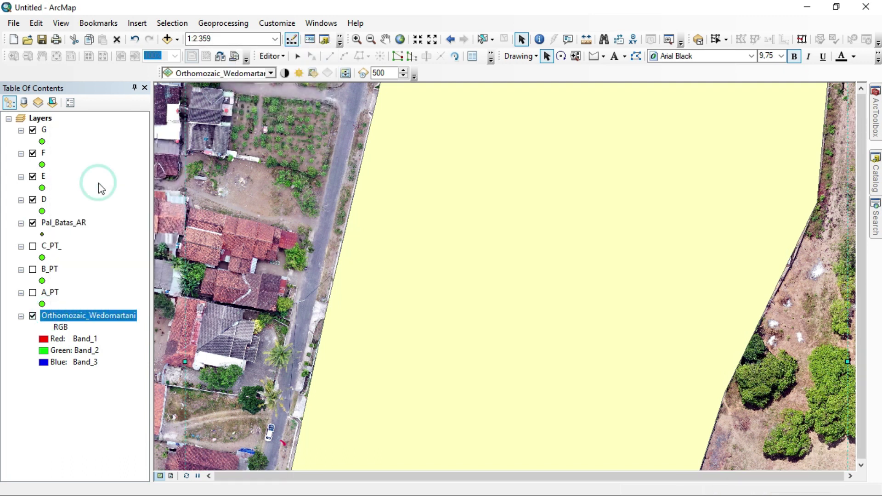
pyautogui.rightClick(79, 321)
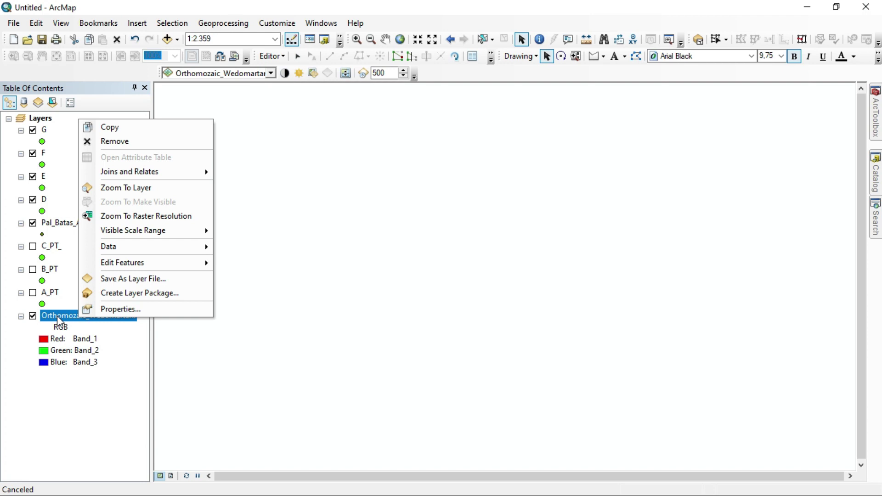
pyautogui.click(123, 187)
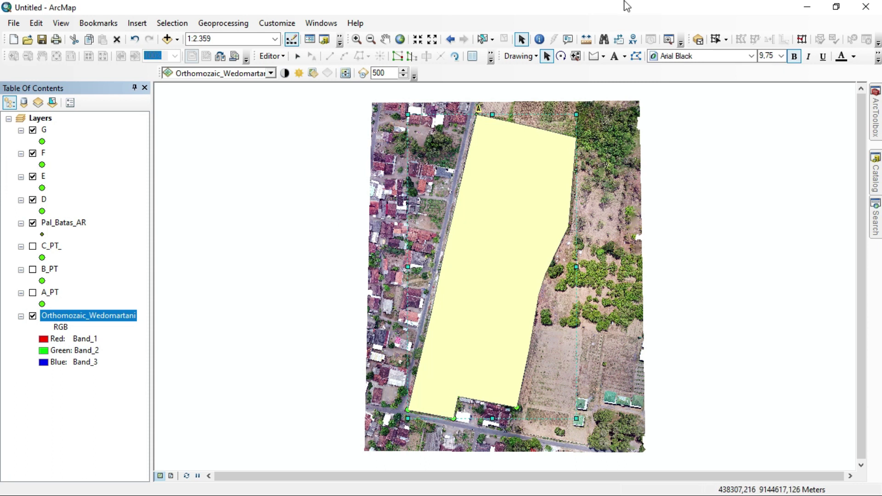
pyautogui.click(519, 55)
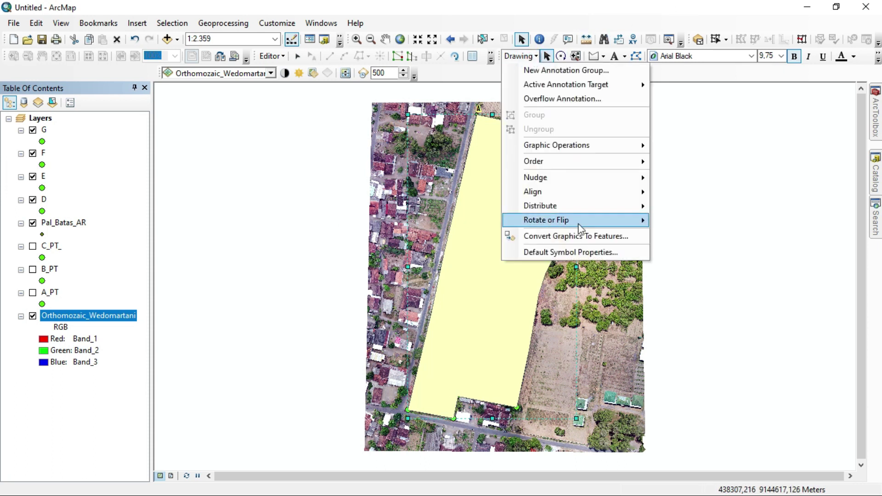
pyautogui.click(564, 239)
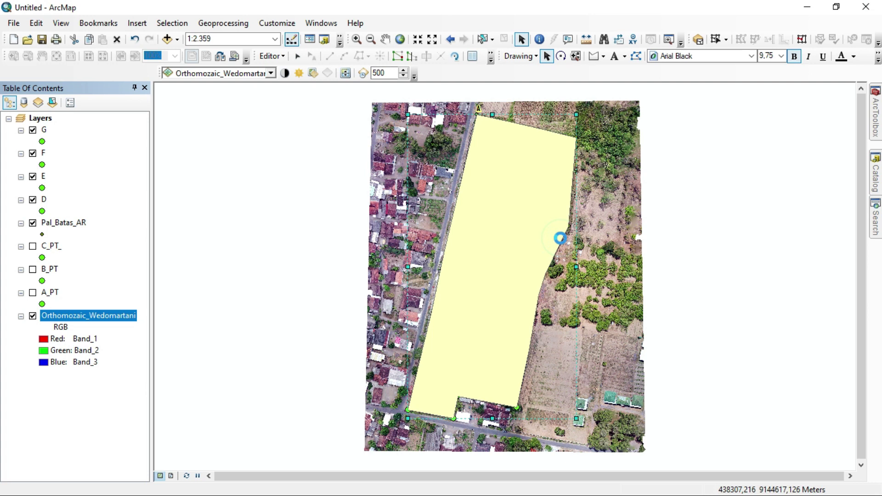
pyautogui.click(376, 349)
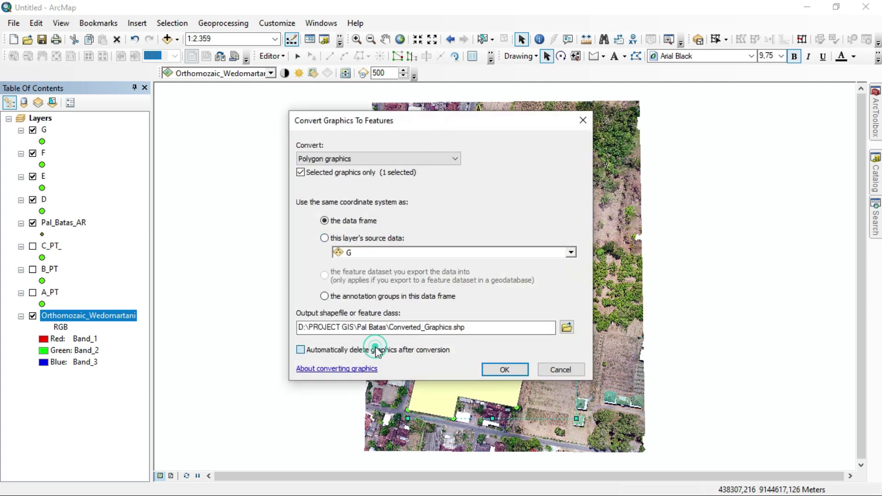
# Step: Name the output shapefile Area_Wedomartani_AR in the Pal Batas folder, run the conversion, and add the result to the map as a layer
pyautogui.click(569, 327)
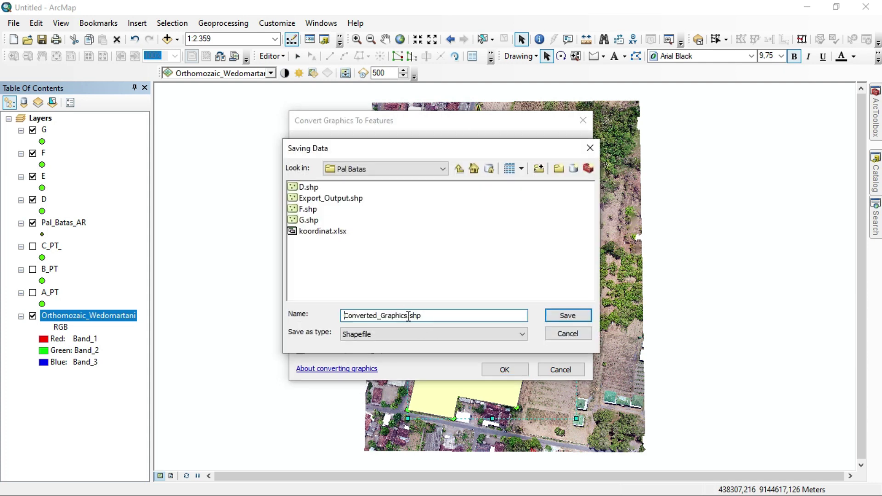
pyautogui.moveTo(408, 316); pyautogui.dragTo(301, 324)
pyautogui.write('Area_Wedo_AR')
pyautogui.moveTo(384, 318); pyautogui.dragTo(376, 318)
pyautogui.write('martani')
pyautogui.press('Return')
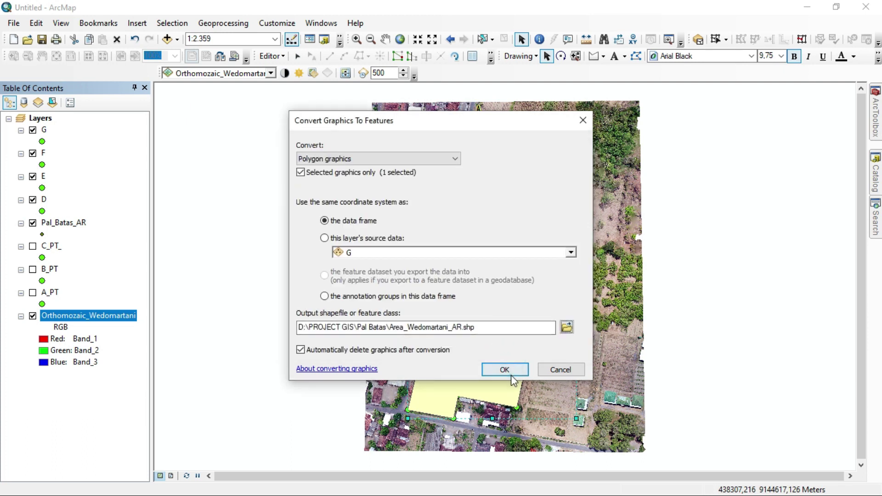
pyautogui.click(505, 370)
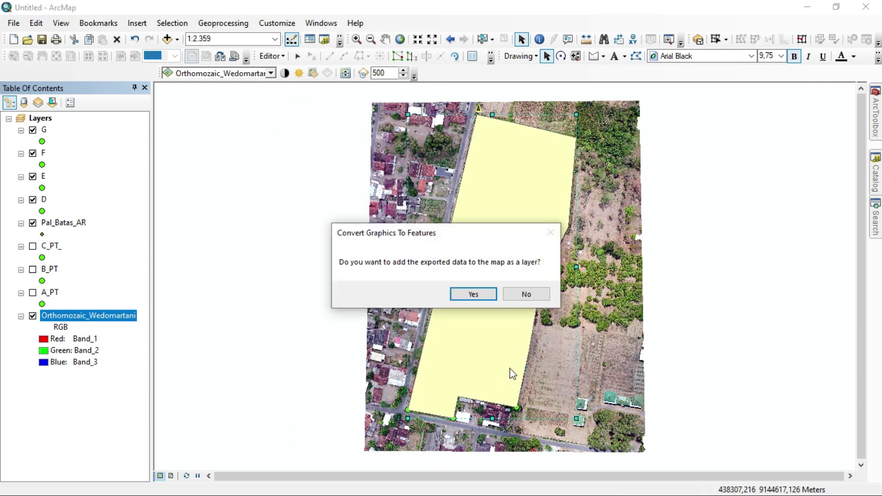
pyautogui.click(474, 295)
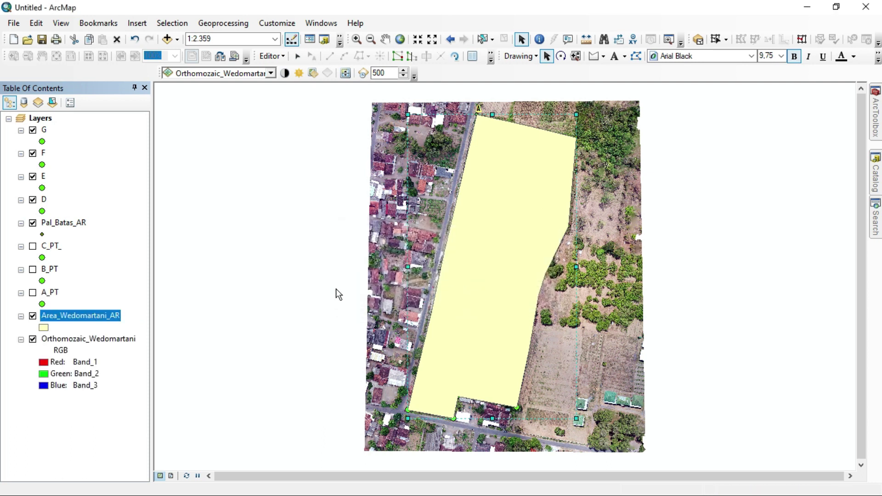
# Step: Change the Area_Wedomartani_AR layer's polygon symbol to the Hollow style
pyautogui.click(44, 327)
pyautogui.click(205, 248)
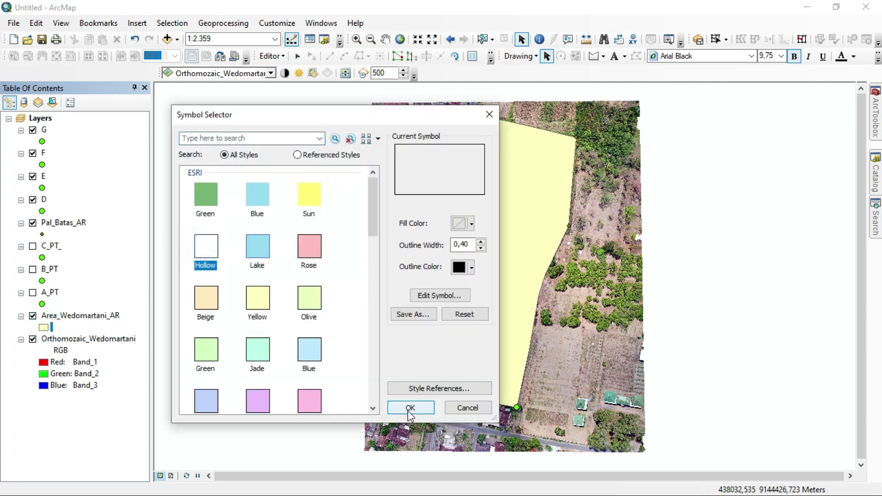
pyautogui.click(411, 407)
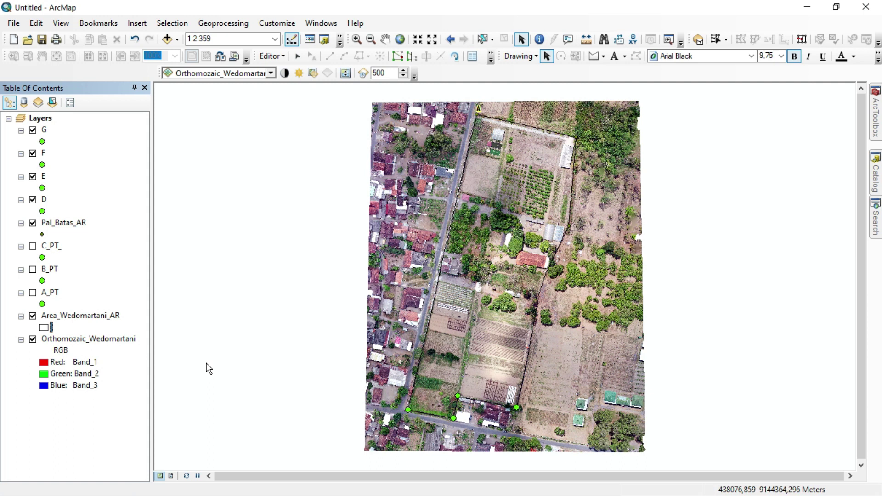
# Step: Set the Area_Wedomartani_AR symbol's outline width to 2 and its outline color to light yellow
pyautogui.click(41, 327)
pyautogui.doubleClick(460, 244)
pyautogui.write('2')
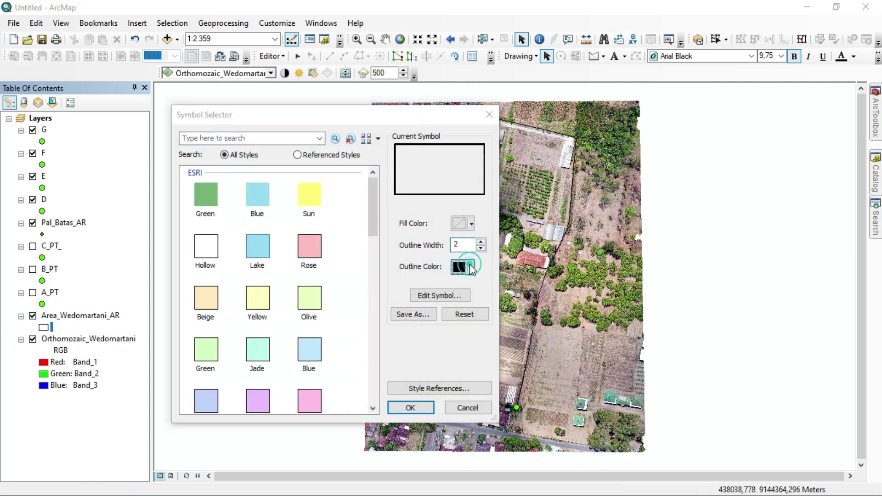
pyautogui.click(472, 268)
pyautogui.click(499, 310)
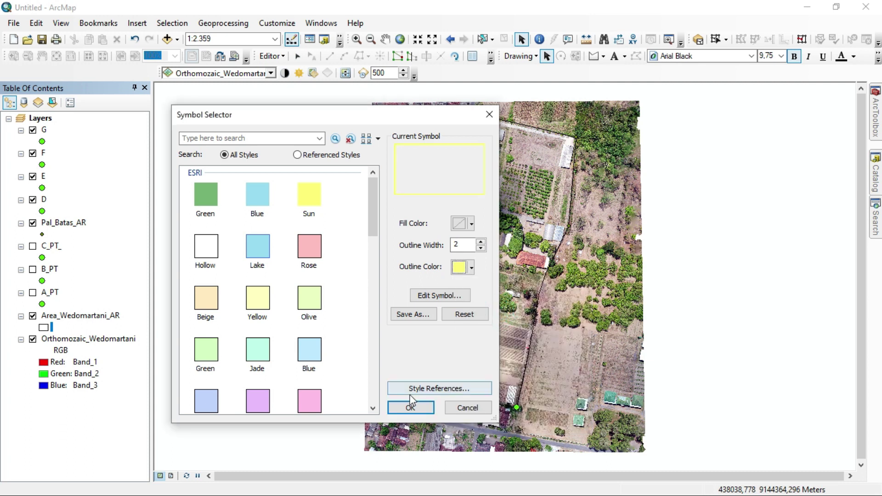
pyautogui.click(470, 269)
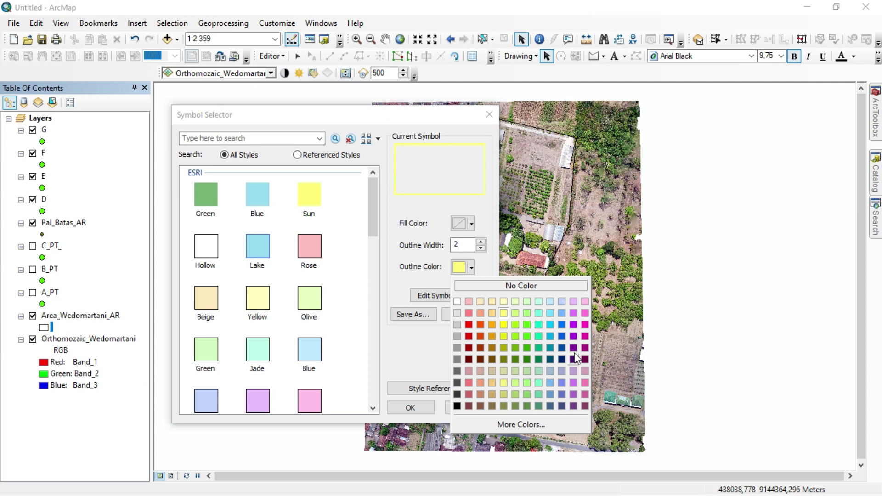
pyautogui.click(415, 238)
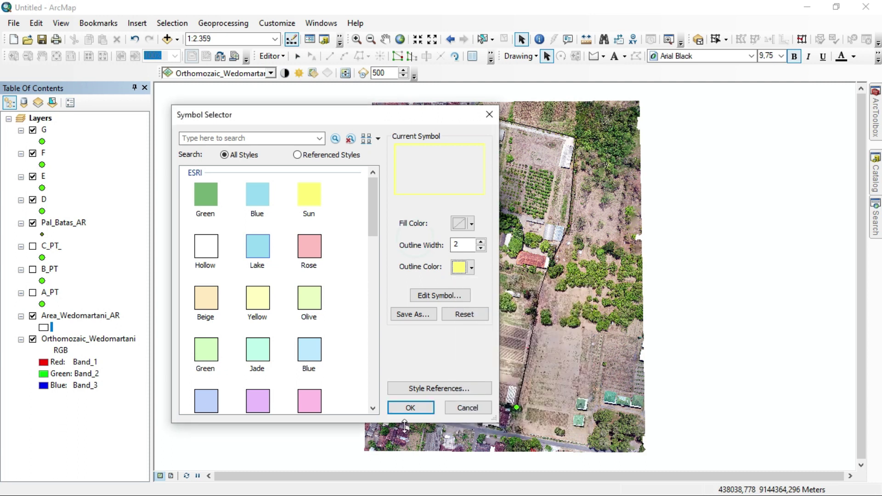
pyautogui.click(405, 408)
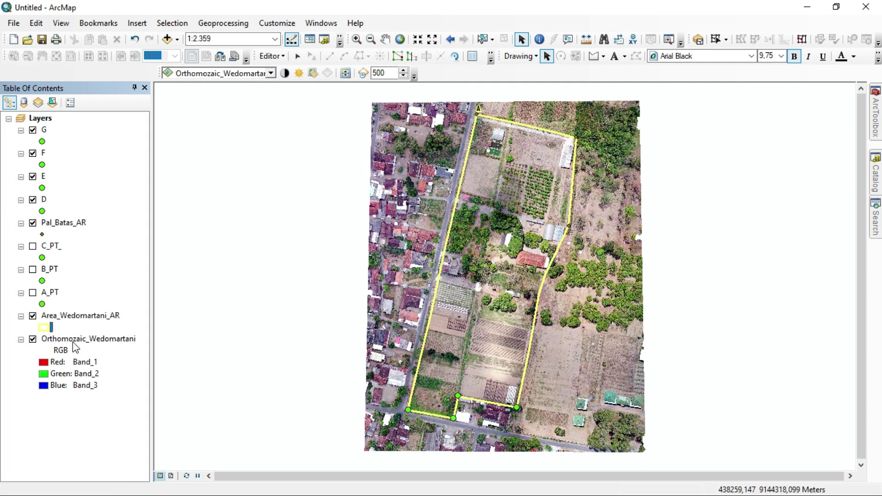
# Step: Add a Double field named Luas_Area to the attribute table of the Area_Wedomartani_AR layer
pyautogui.click(82, 317)
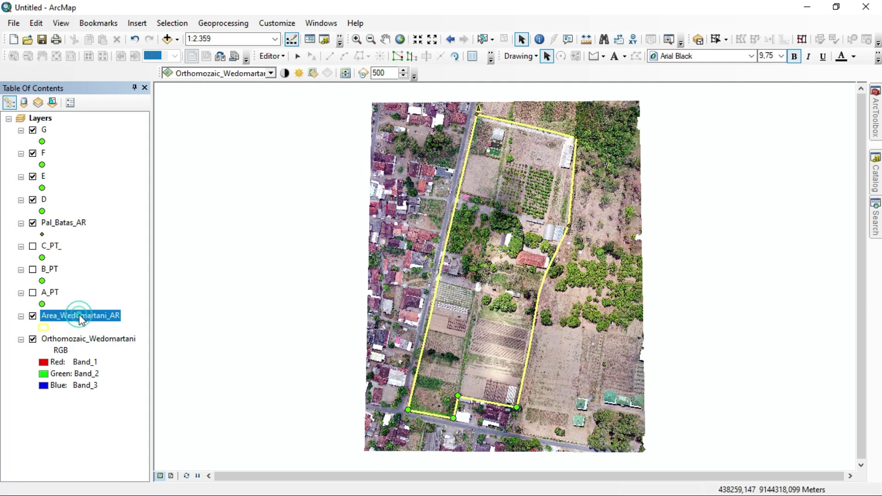
pyautogui.rightClick(114, 321)
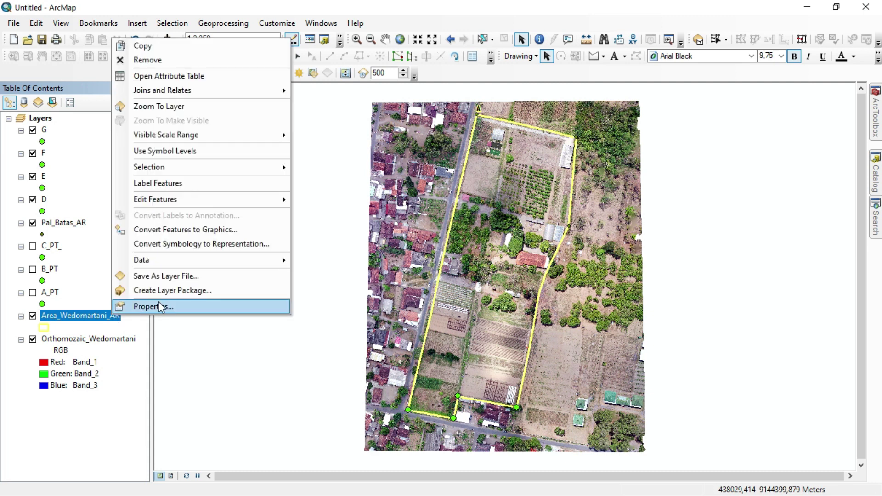
pyautogui.click(173, 75)
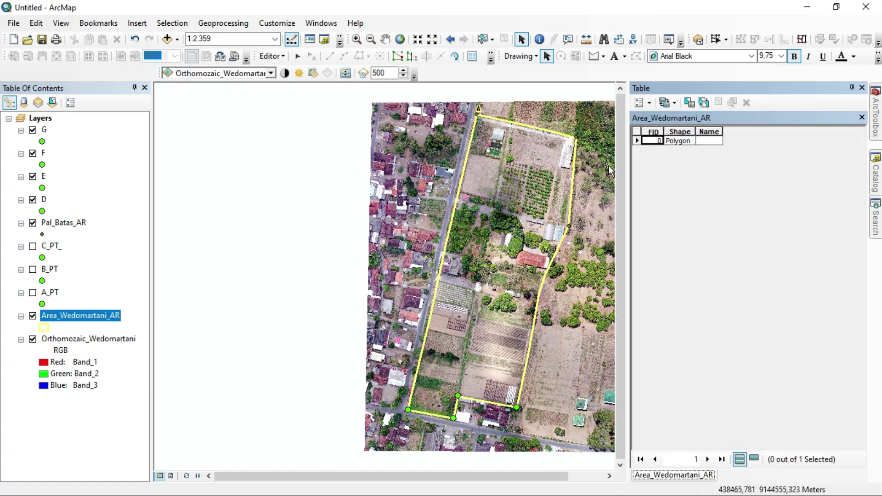
pyautogui.click(641, 104)
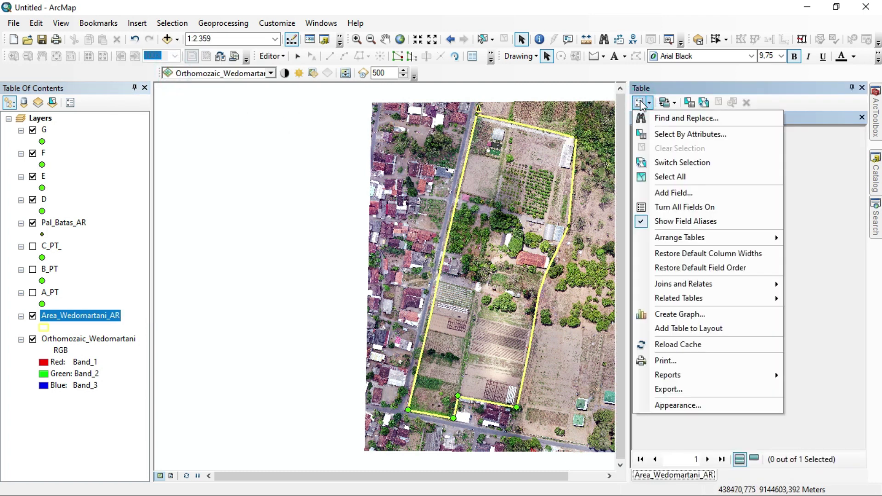
pyautogui.click(672, 193)
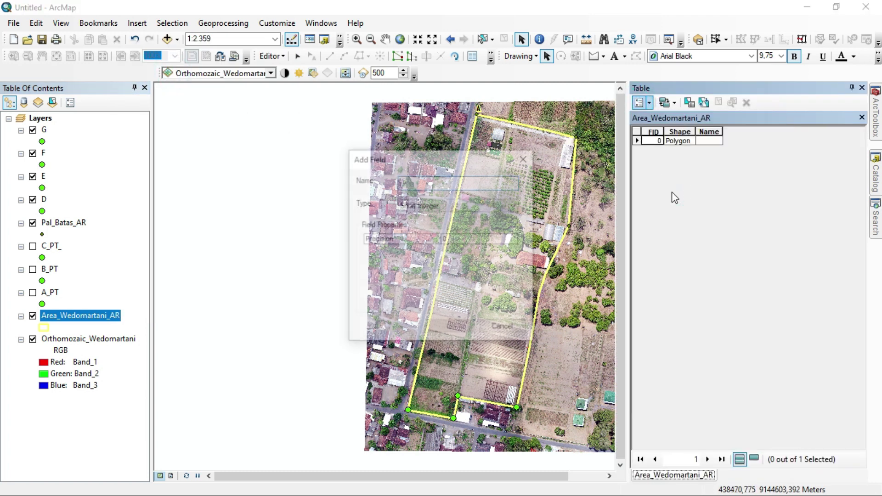
pyautogui.write('Luas Area')
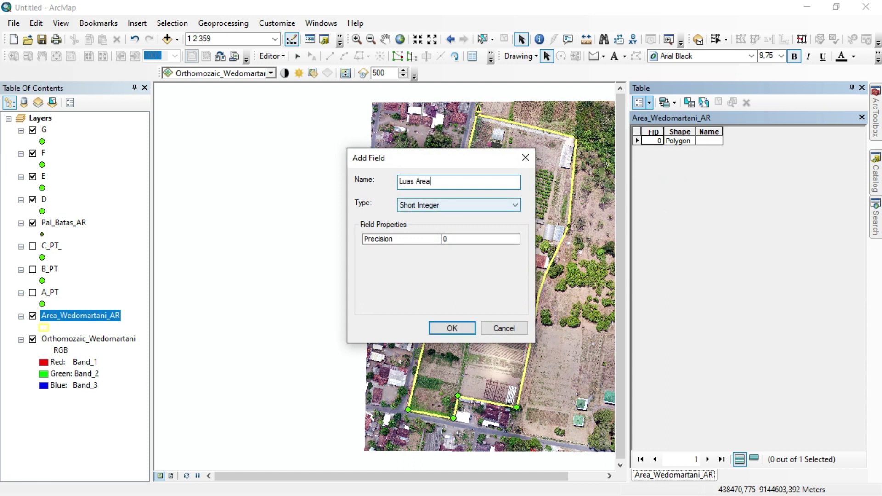
pyautogui.click(426, 205)
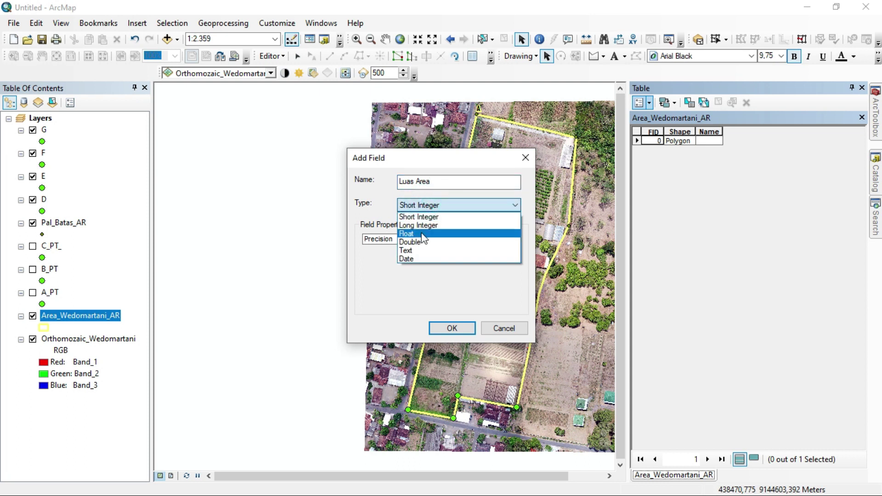
pyautogui.click(423, 242)
pyautogui.click(450, 328)
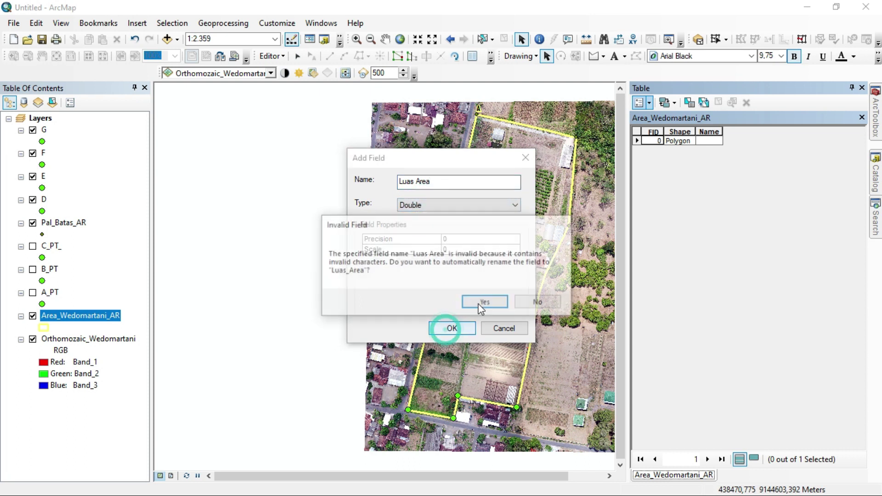
pyautogui.click(498, 304)
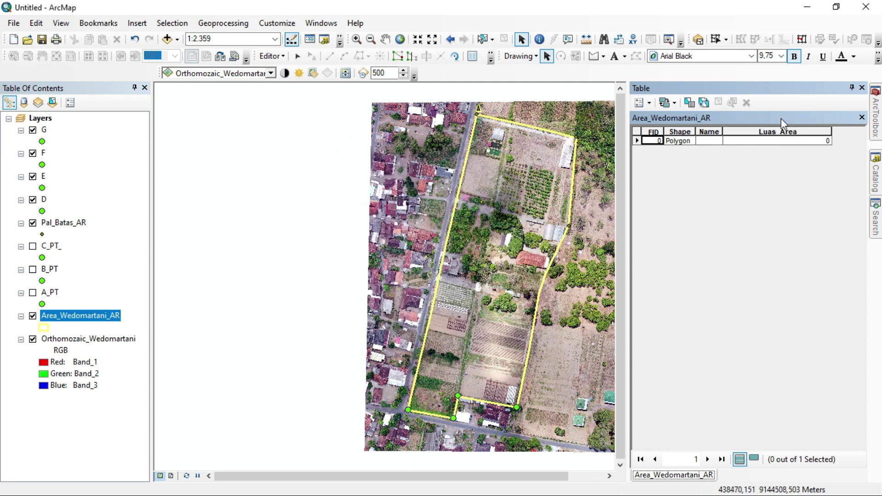
# Step: Calculate the polygon's area in hectares into the Luas_Area field, using the data source's coordinate system
pyautogui.click(776, 132)
pyautogui.rightClick(775, 131)
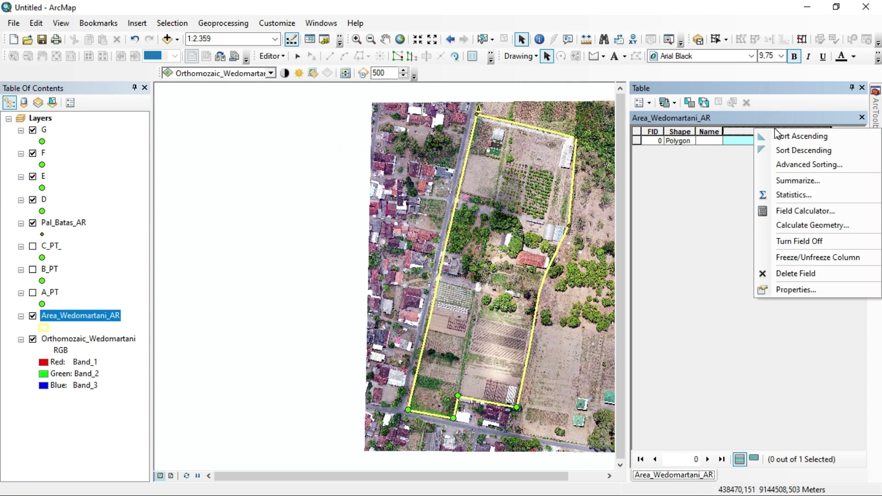
pyautogui.click(799, 225)
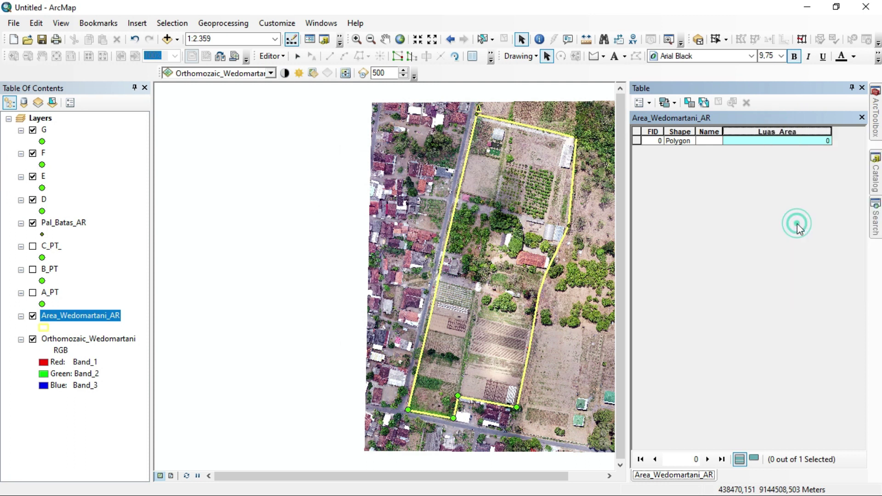
pyautogui.click(404, 180)
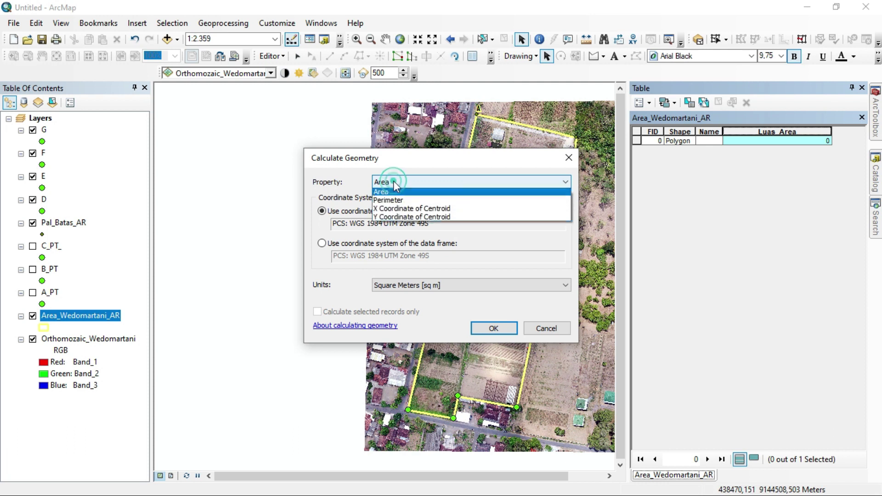
pyautogui.click(411, 192)
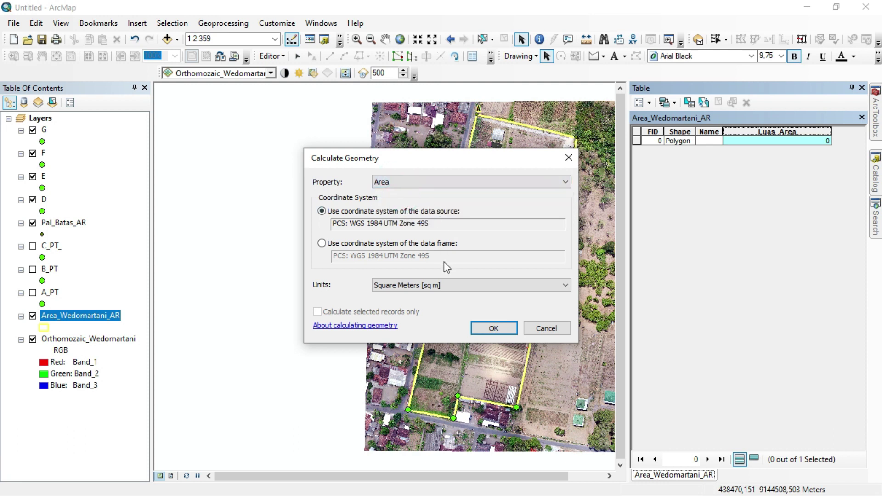
pyautogui.click(449, 285)
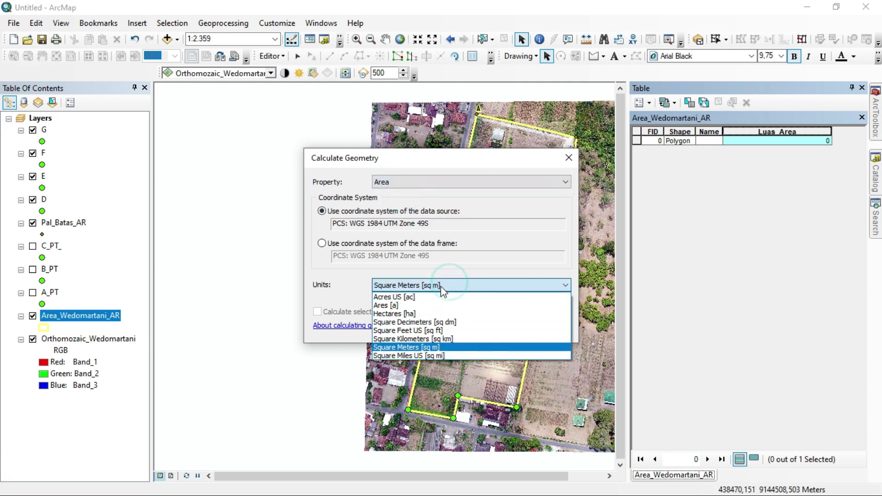
pyautogui.click(392, 315)
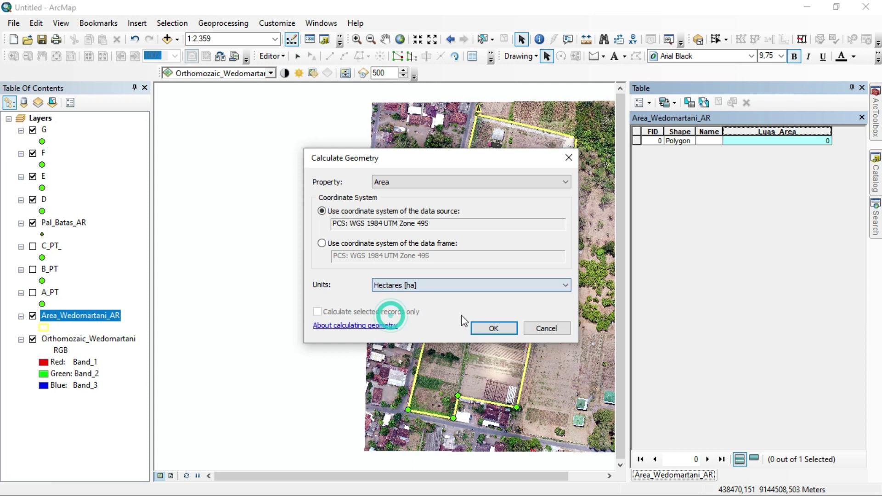
pyautogui.click(495, 328)
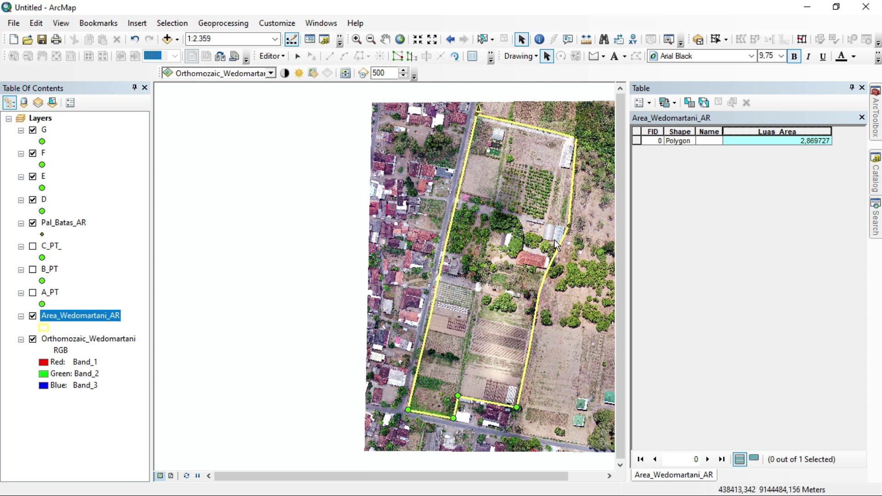
# Step: At a map scale of 1:600, draw a polygon graphic over the two adjoining greenhouse roofs beside the area's eastern boundary
pyautogui.click(230, 38)
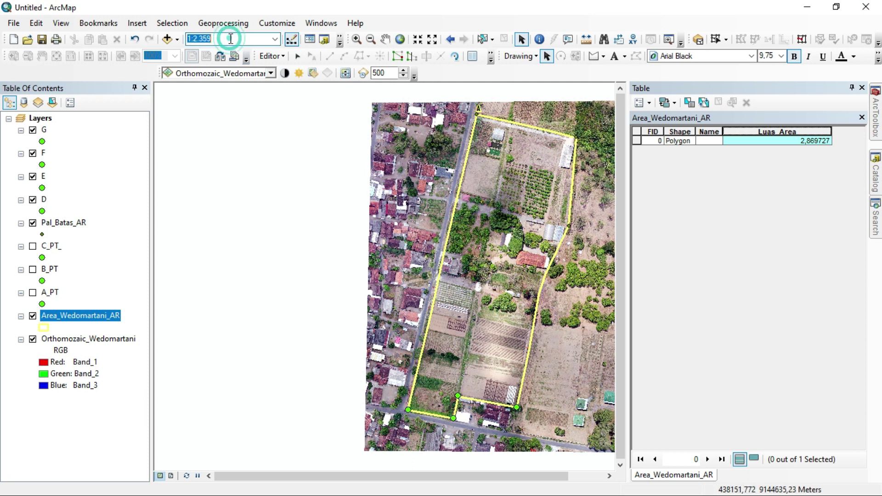
pyautogui.write('600')
pyautogui.press('Return')
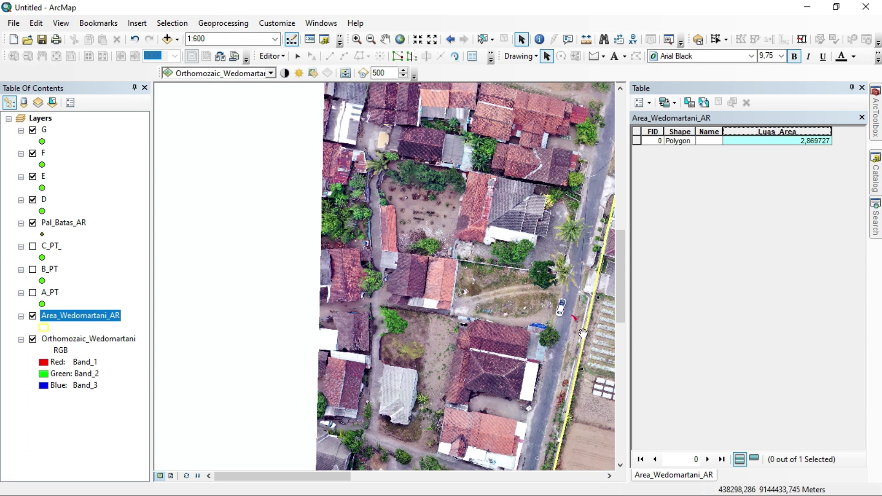
pyautogui.moveTo(520, 250); pyautogui.dragTo(261, 227)
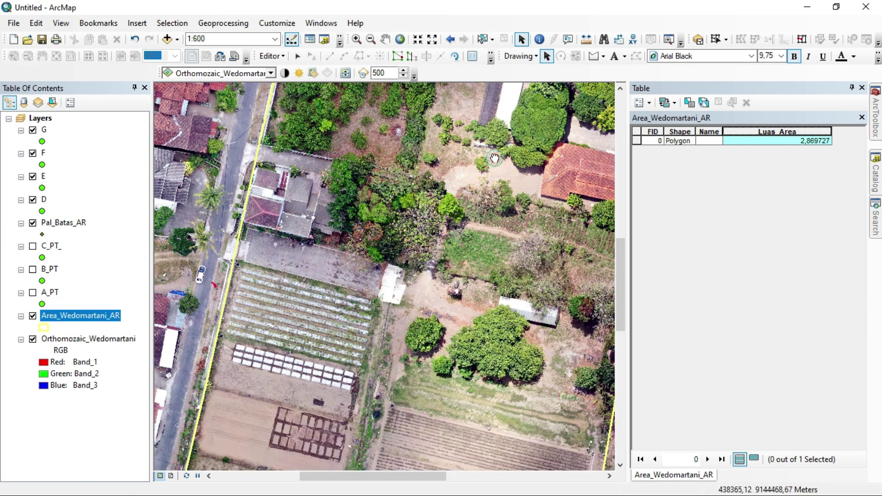
pyautogui.moveTo(487, 154); pyautogui.dragTo(302, 284)
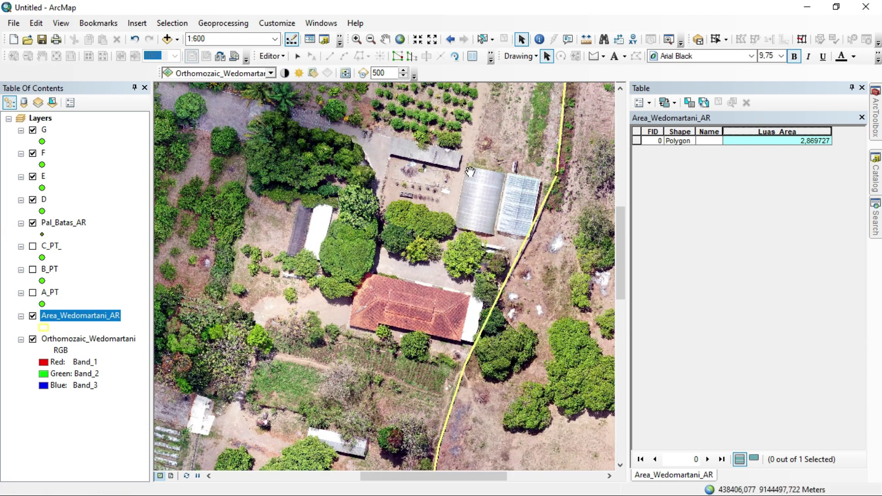
pyautogui.moveTo(449, 166); pyautogui.dragTo(488, 188)
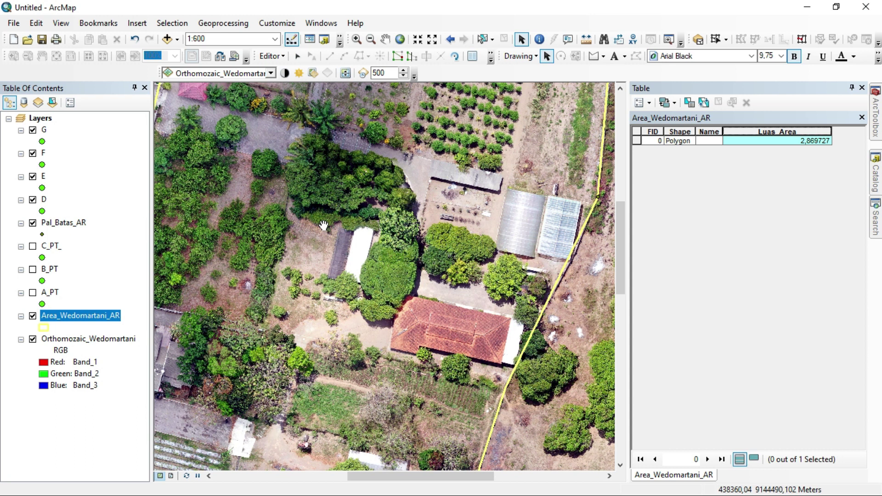
pyautogui.moveTo(359, 200)
pyautogui.mouseDown()
pyautogui.moveTo(471, 265)
pyautogui.moveTo(353, 207)
pyautogui.mouseUp()
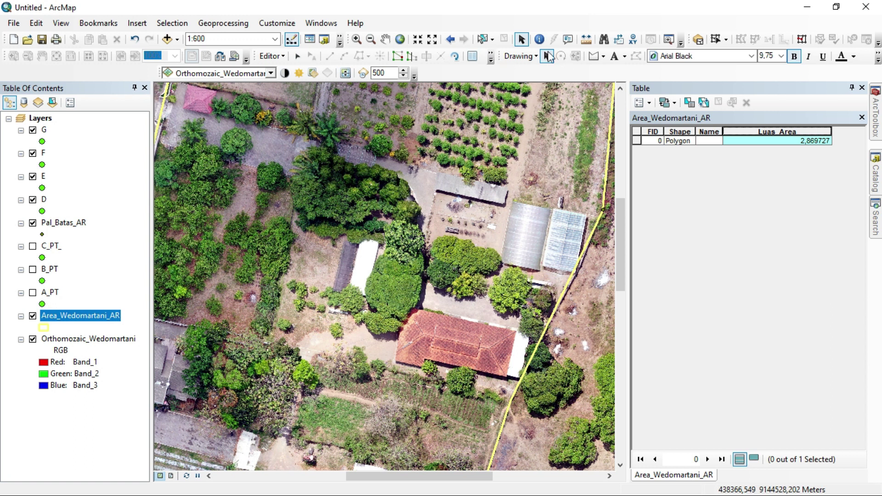
pyautogui.click(594, 56)
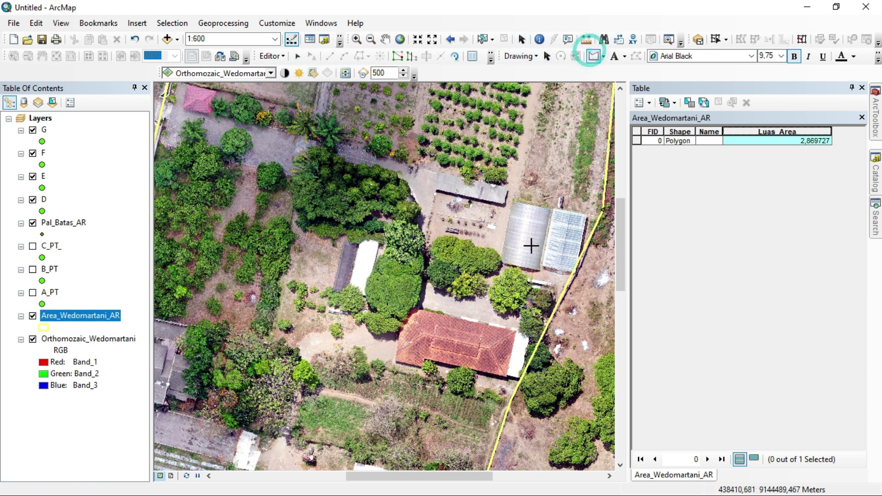
pyautogui.click(514, 200)
pyautogui.moveTo(558, 209); pyautogui.dragTo(585, 213)
pyautogui.click(586, 215)
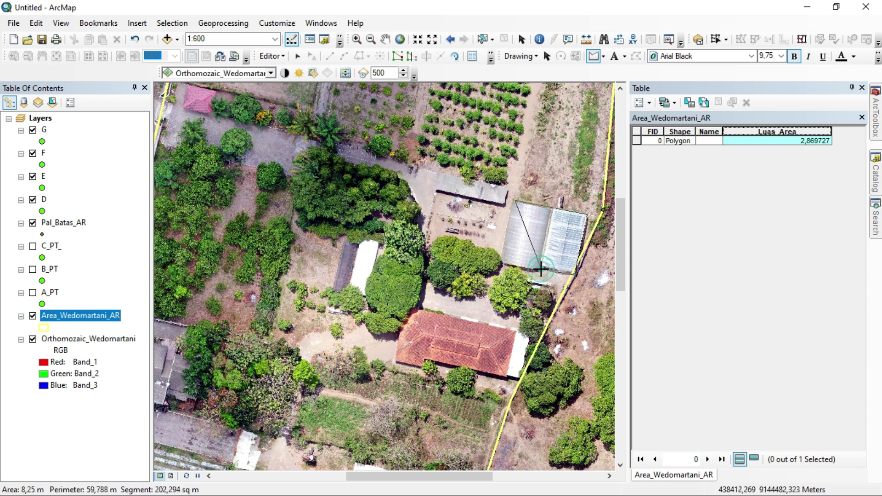
pyautogui.doubleClick(500, 267)
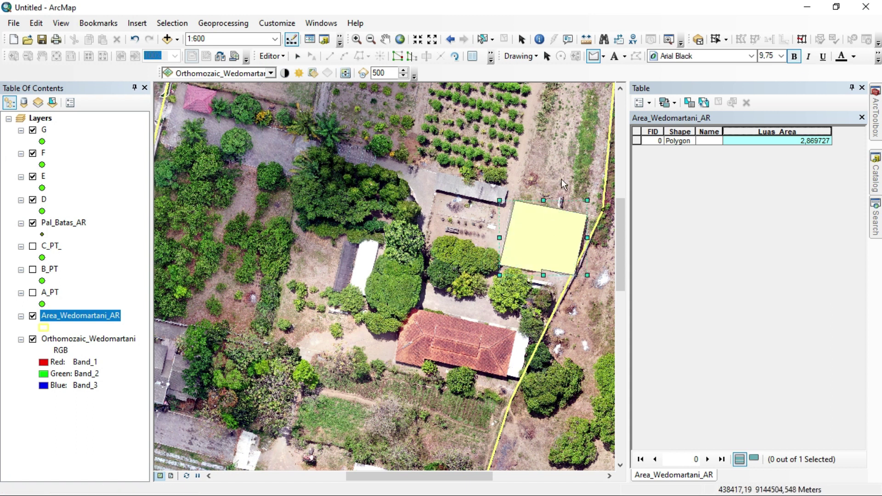
# Step: Convert the greenhouse polygon graphic to the shapefile Green_House_1_AR.shp in Pal Batas, automatically deleting the graphic, and add it as a layer
pyautogui.click(520, 56)
pyautogui.click(545, 236)
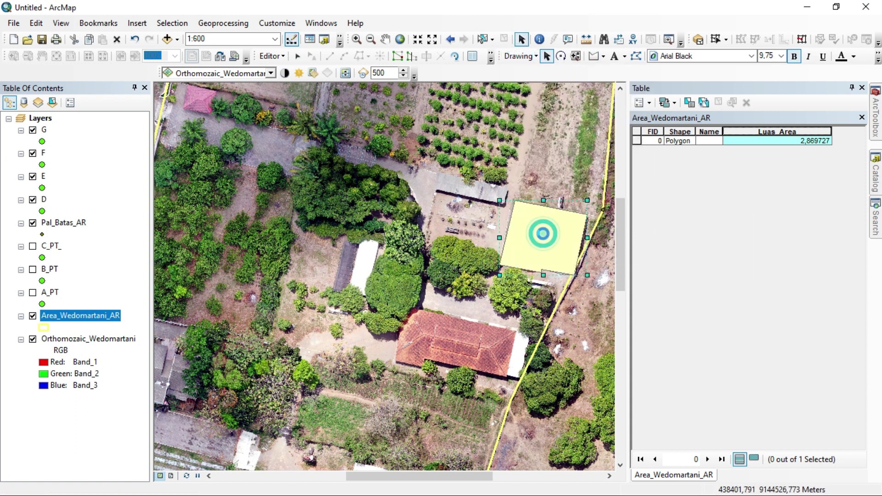
pyautogui.click(356, 351)
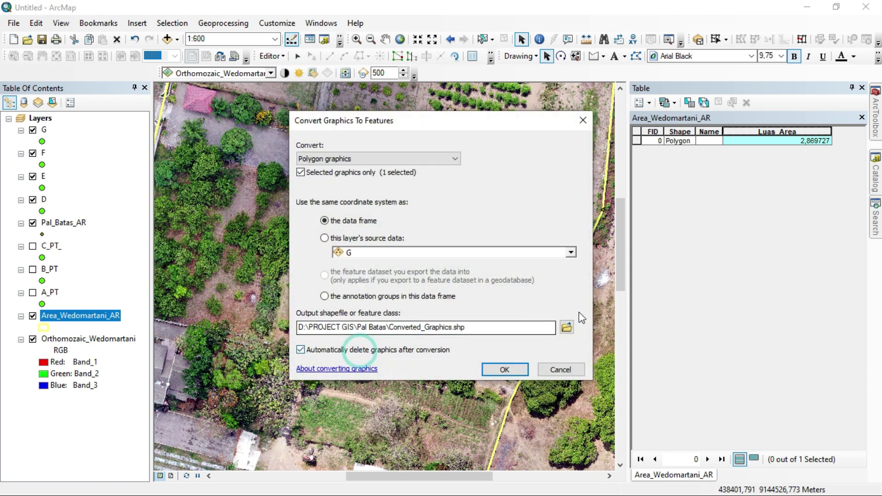
pyautogui.click(451, 327)
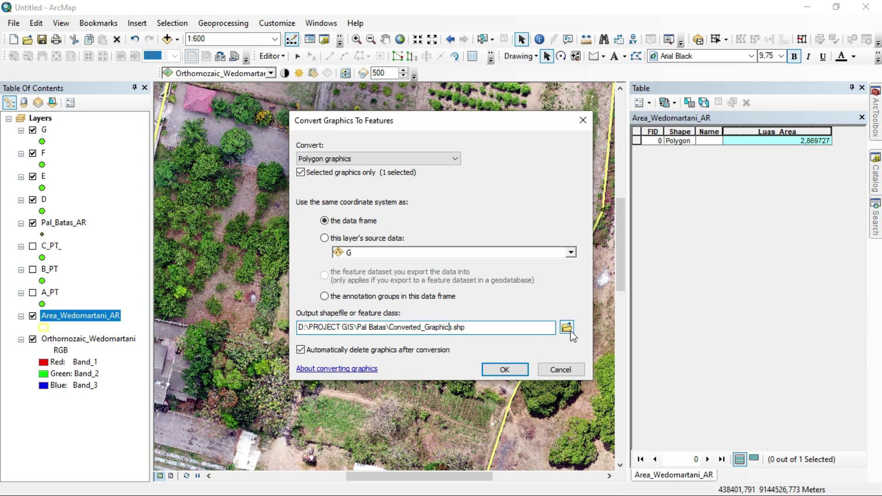
pyautogui.click(567, 328)
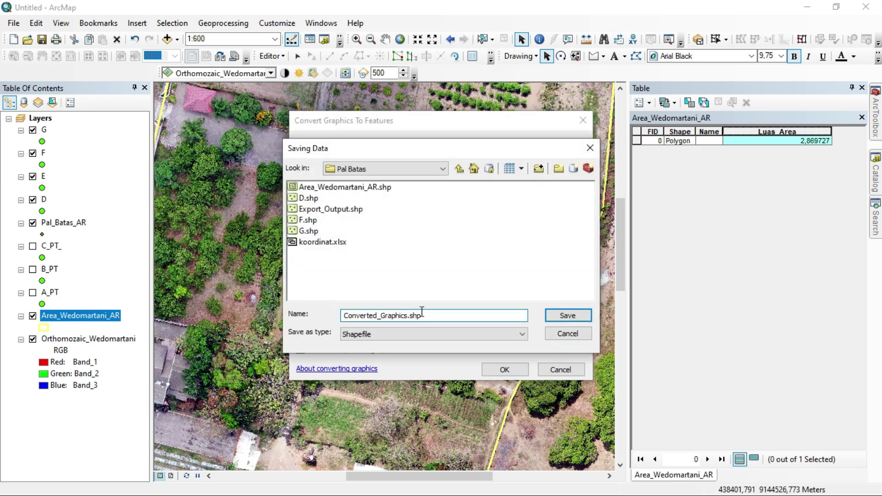
pyautogui.moveTo(408, 316); pyautogui.dragTo(249, 310)
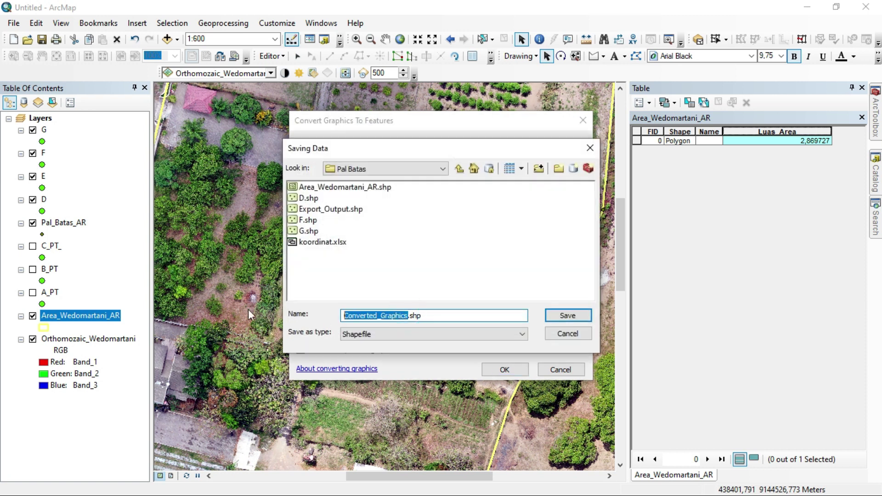
pyautogui.write('Green_House_1')
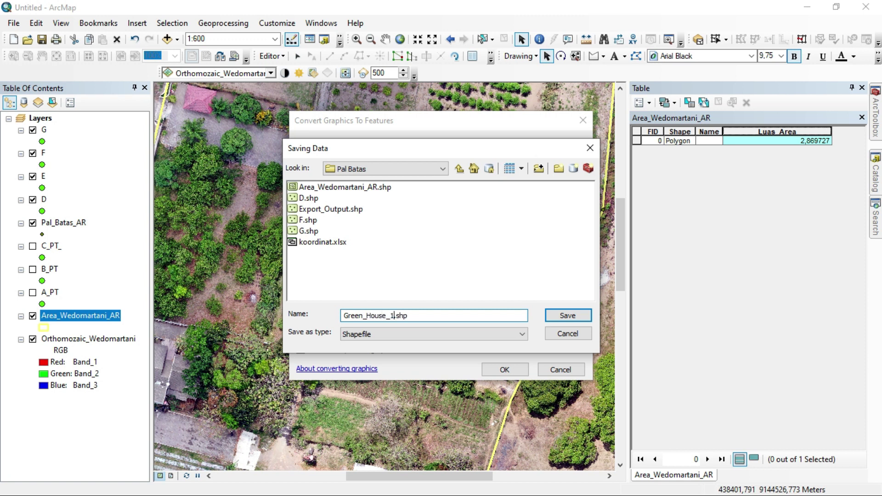
pyautogui.click(568, 316)
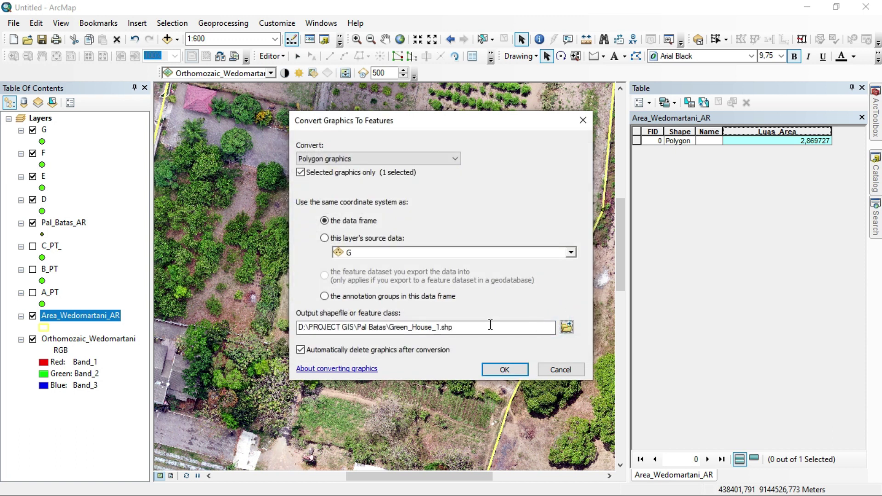
pyautogui.click(565, 328)
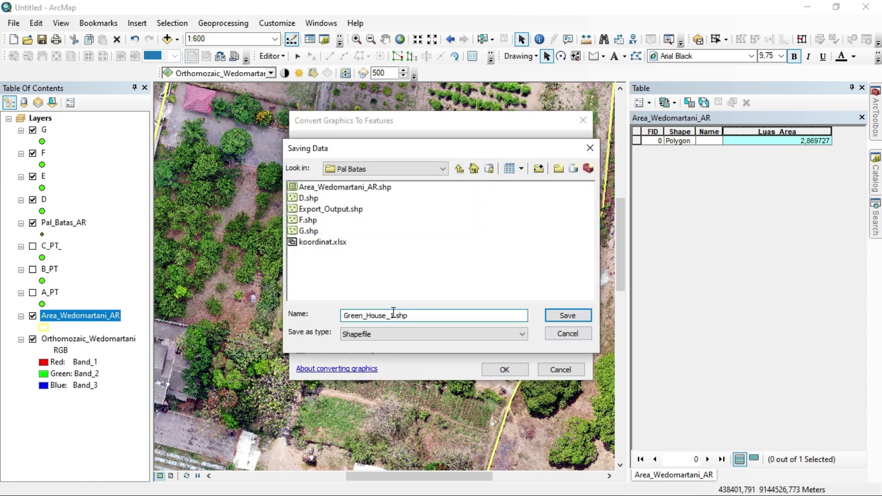
pyautogui.click(393, 316)
pyautogui.write('_')
pyautogui.click(568, 316)
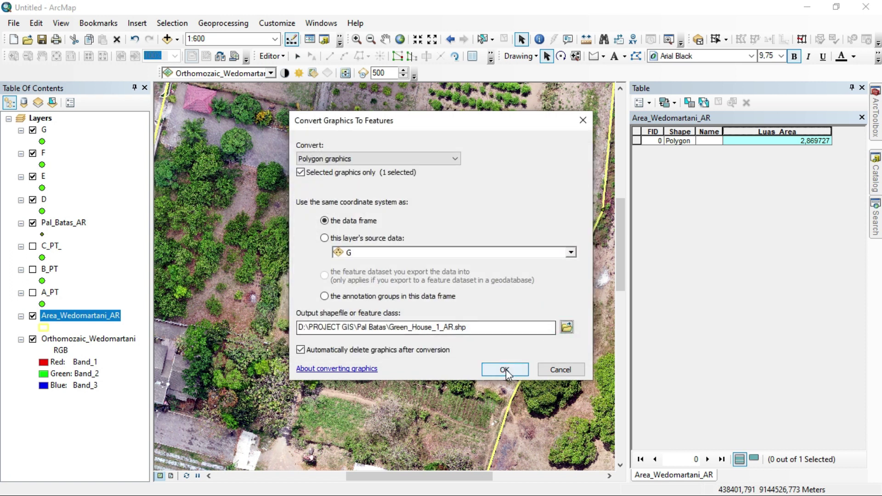
pyautogui.click(505, 369)
pyautogui.click(473, 293)
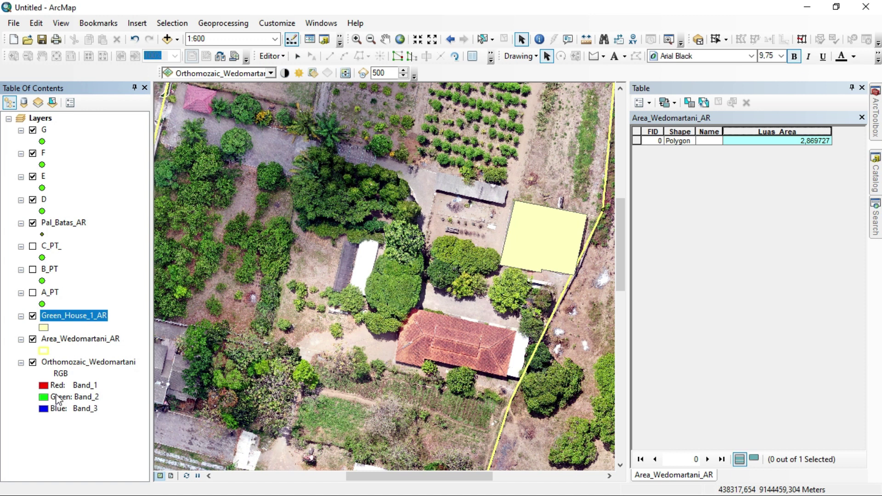
# Step: Give the Green_House_1_AR layer the Hollow symbol with an outline width of 2 and a light red outline color
pyautogui.click(48, 328)
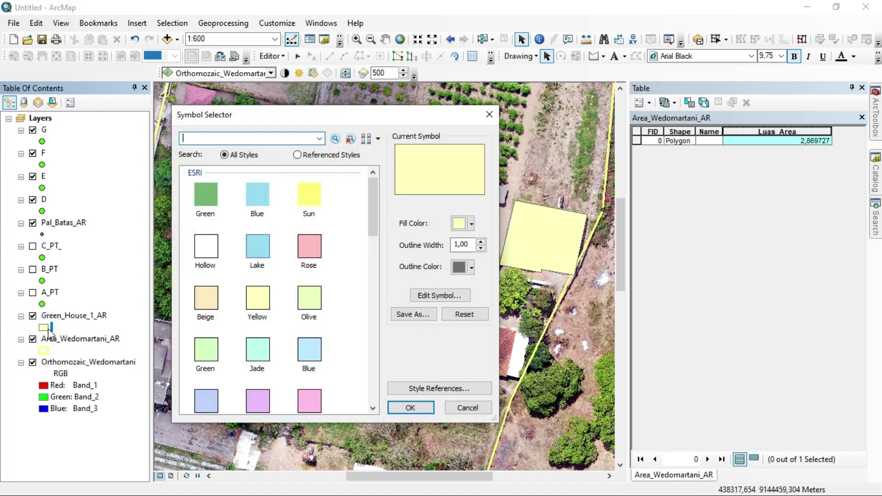
pyautogui.click(206, 246)
pyautogui.click(480, 241)
pyautogui.click(481, 242)
pyautogui.click(461, 268)
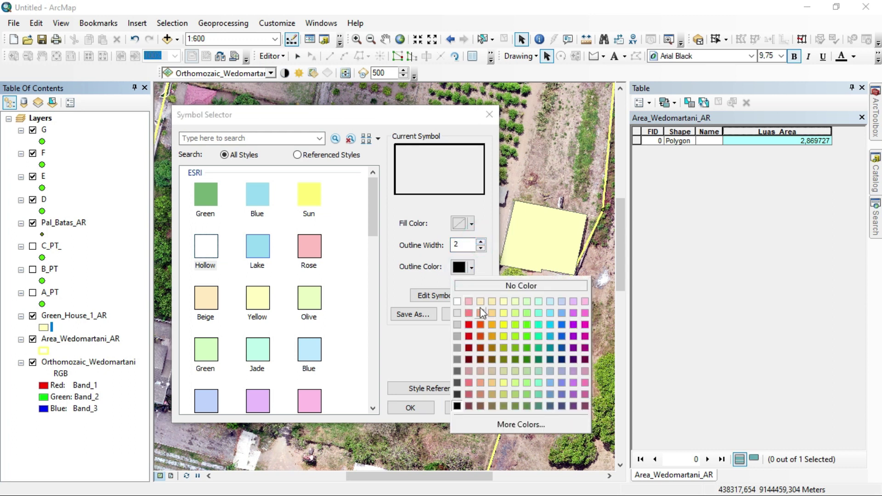
pyautogui.click(469, 316)
pyautogui.click(413, 408)
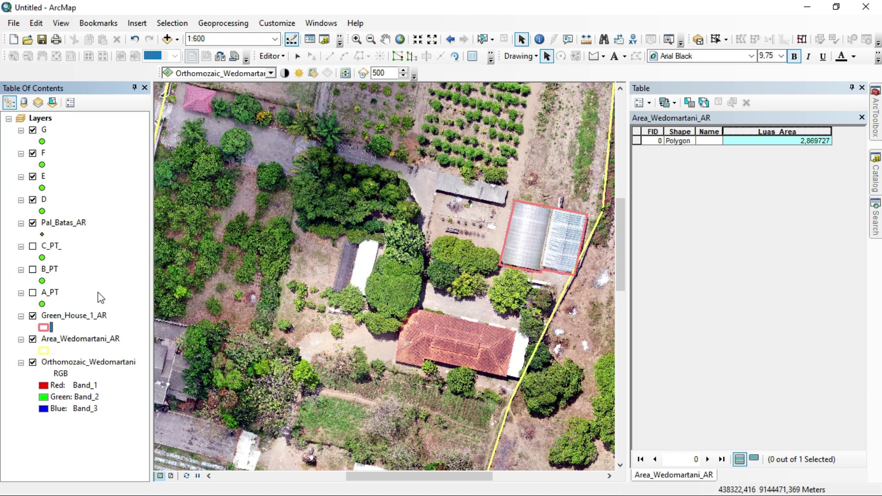
# Step: Add a Double field named Luas_Area to the attribute table of the Green_House_1_AR layer
pyautogui.click(90, 317)
pyautogui.rightClick(90, 317)
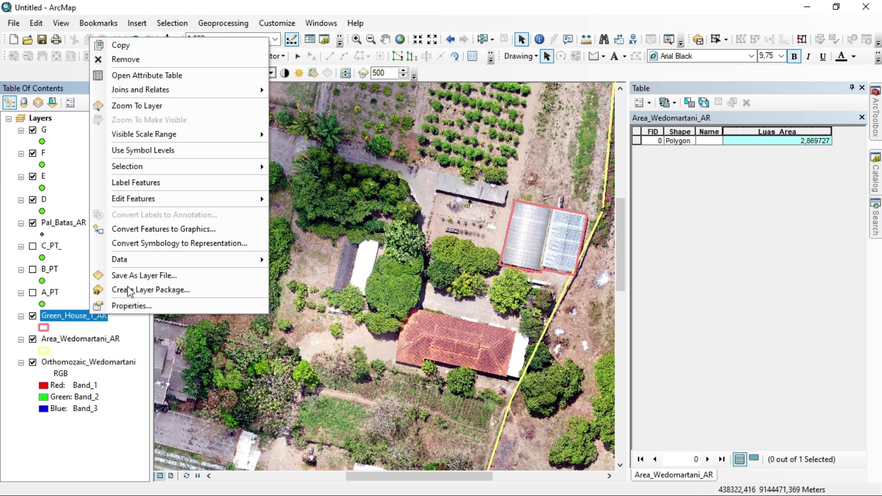
pyautogui.click(183, 74)
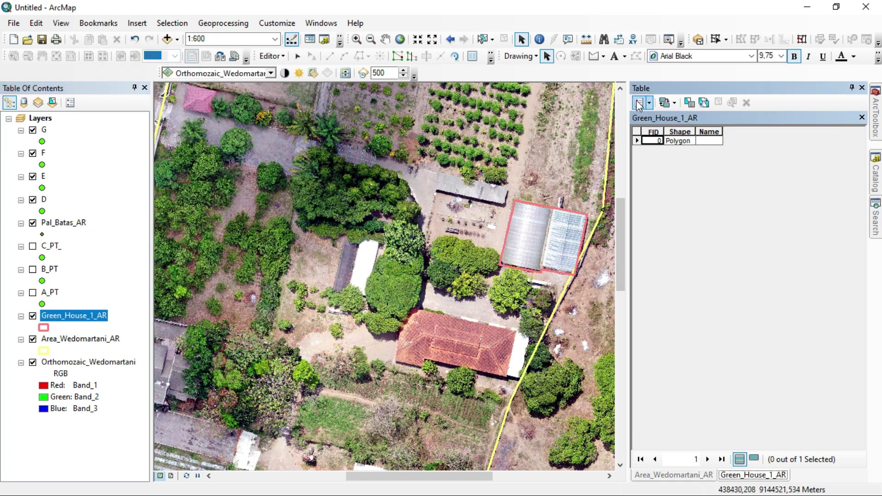
pyautogui.click(639, 102)
pyautogui.click(657, 190)
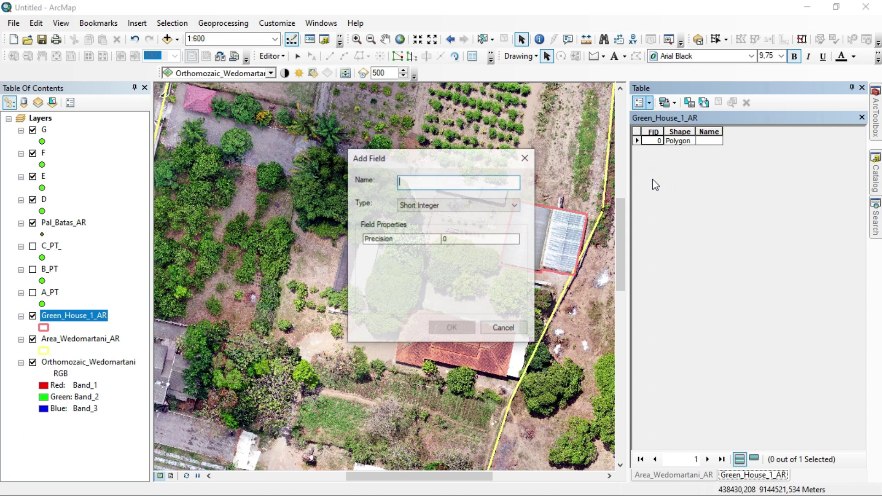
pyautogui.write('Luas Area')
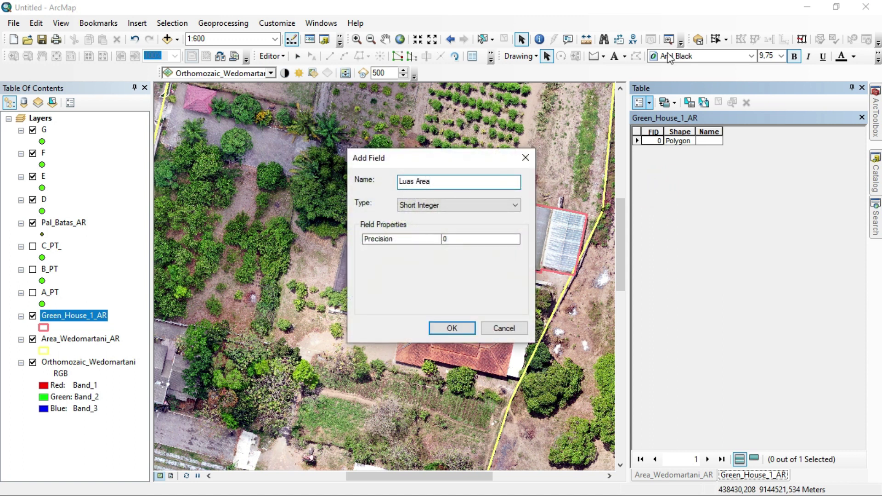
pyautogui.click(469, 205)
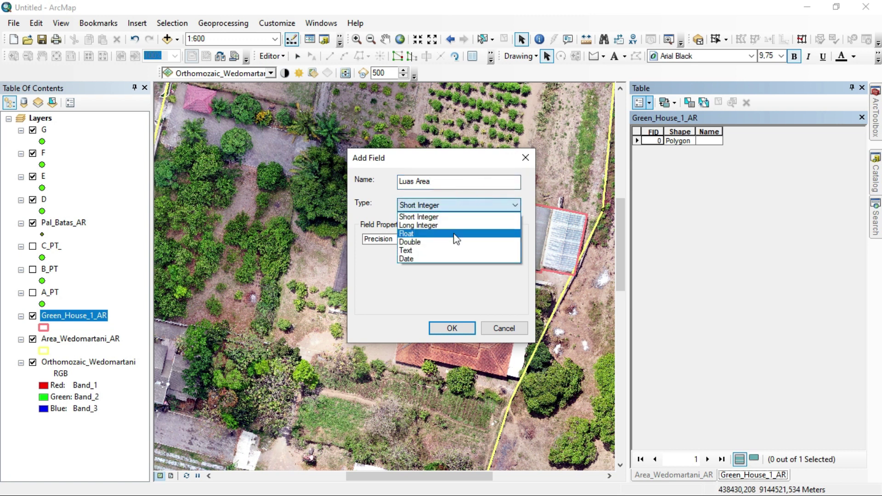
pyautogui.click(452, 242)
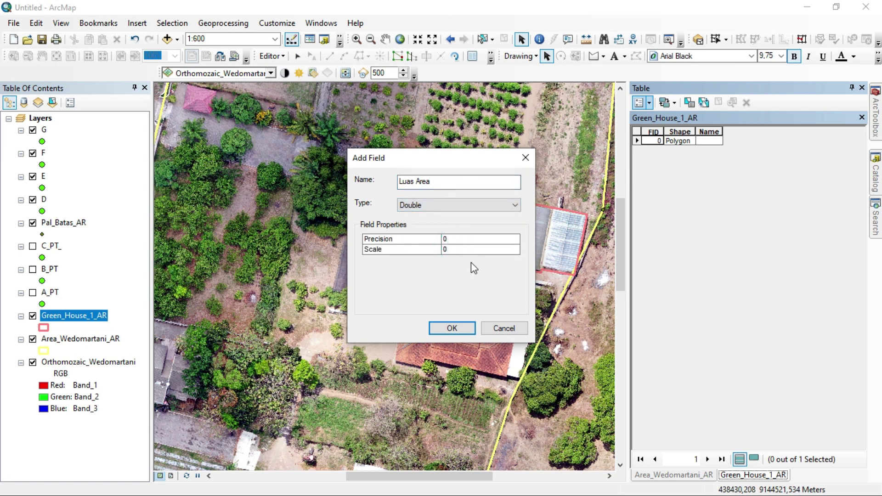
pyautogui.click(444, 330)
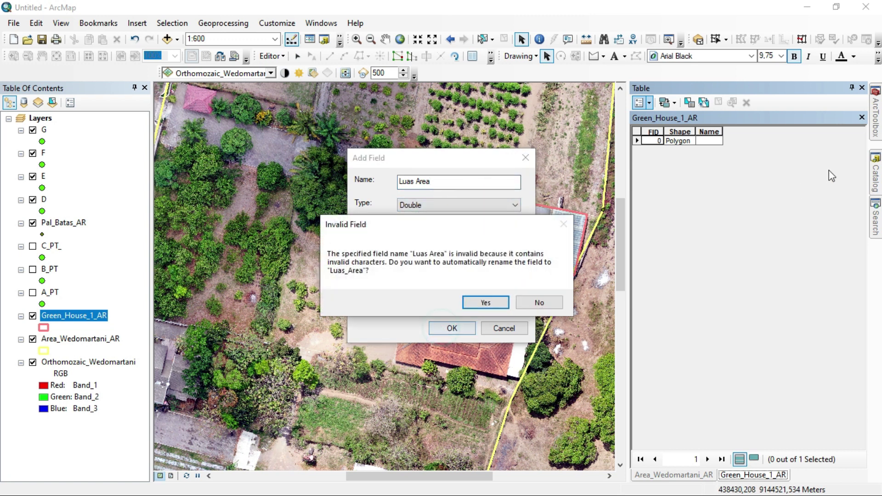
pyautogui.click(503, 302)
# Step: Calculate the greenhouse polygon's area in hectares into its Luas_Area field, using the data source's coordinate system
pyautogui.click(780, 132)
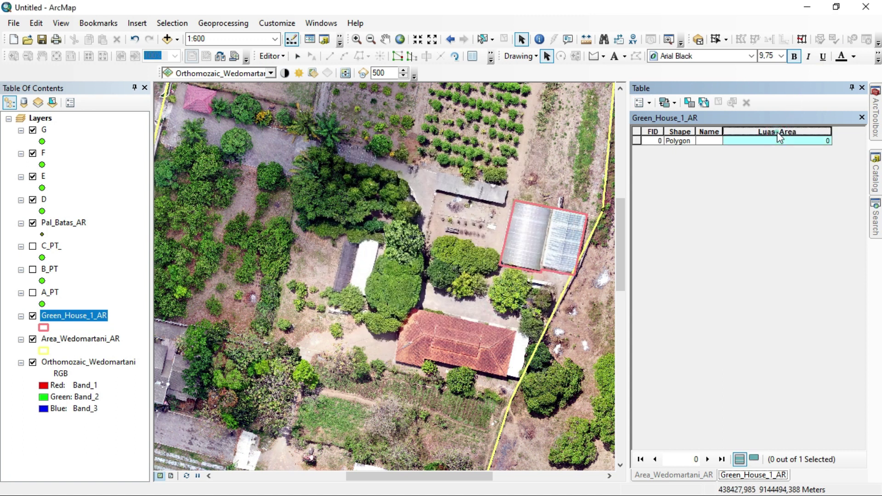
pyautogui.rightClick(779, 132)
pyautogui.click(802, 230)
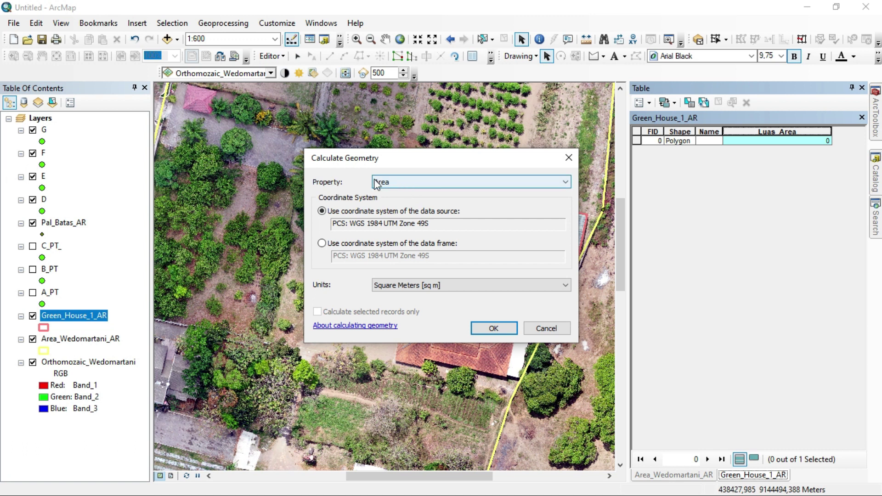
pyautogui.click(405, 183)
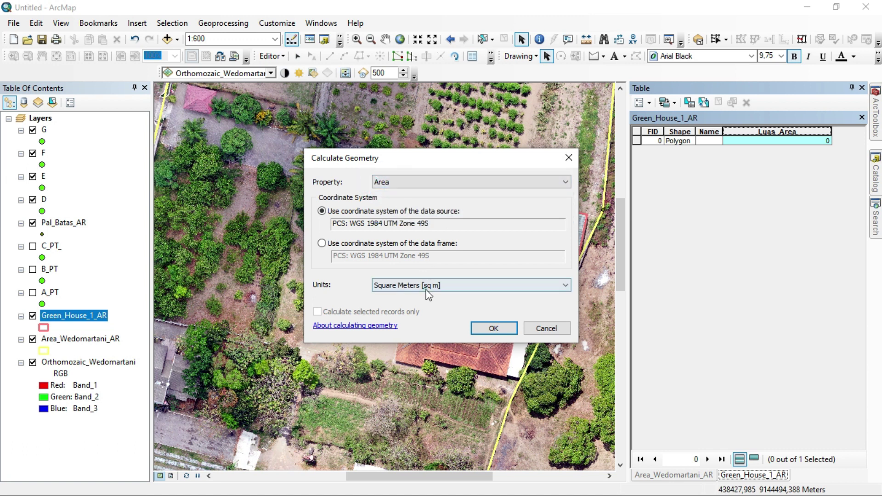
pyautogui.click(455, 286)
pyautogui.click(430, 317)
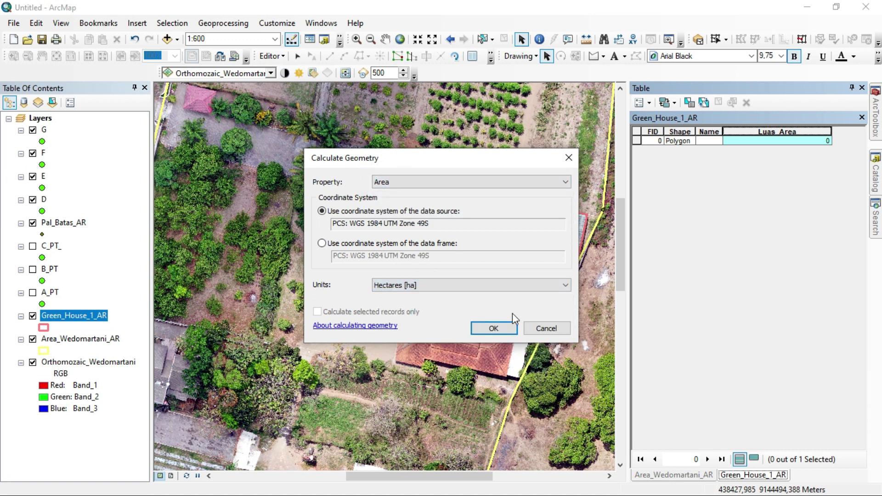
pyautogui.click(491, 329)
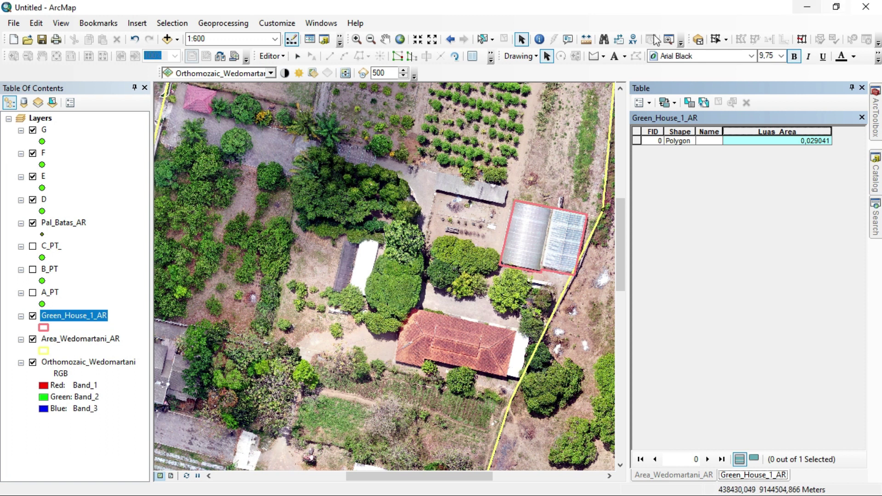
# Step: Add the text label "Green House 1" to the map and position it over the outlined greenhouse roofs
pyautogui.click(614, 56)
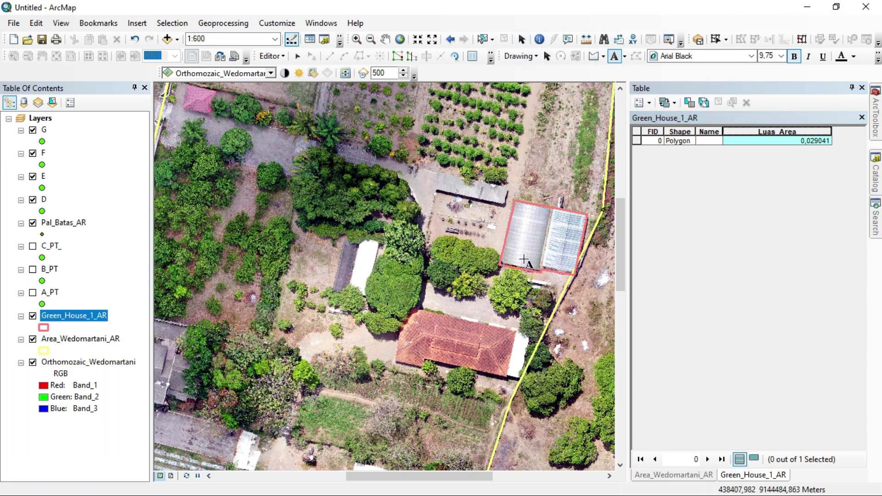
pyautogui.click(531, 226)
pyautogui.write('G')
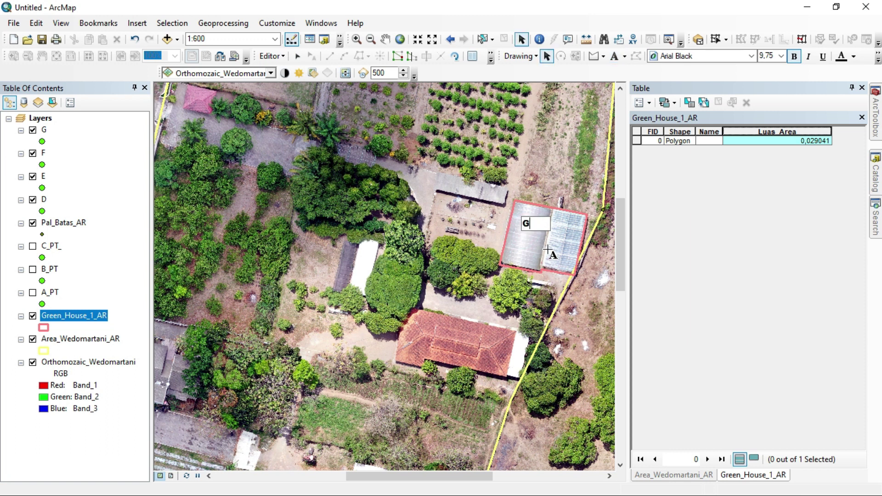
pyautogui.write('reen S')
pyautogui.press('BackSpace')
pyautogui.write('House')
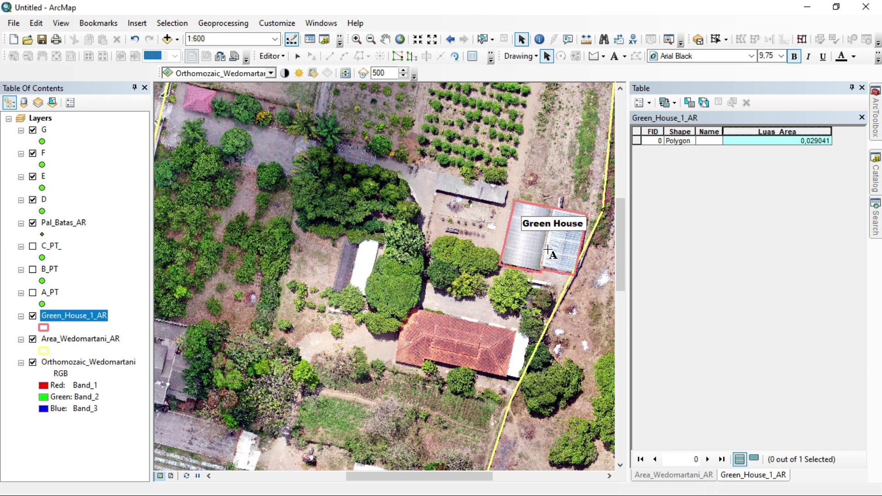
pyautogui.write(' 1')
pyautogui.press('Return')
pyautogui.click(555, 230)
pyautogui.moveTo(562, 235); pyautogui.dragTo(551, 244)
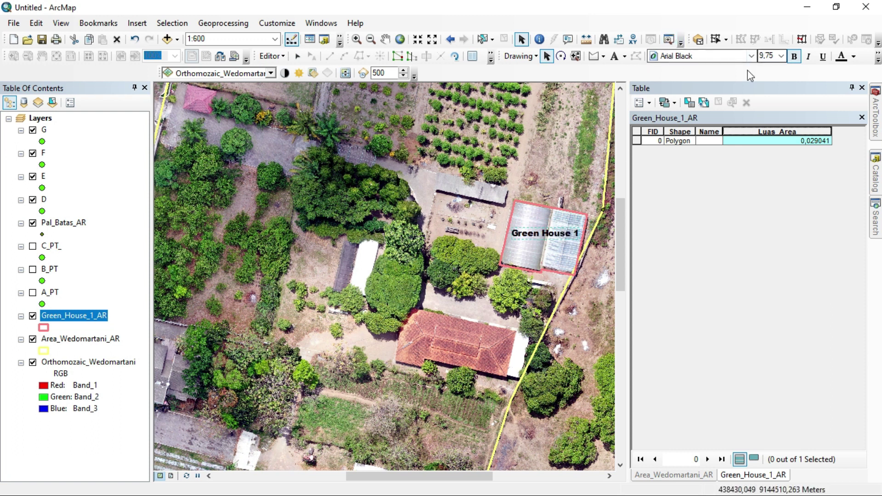
pyautogui.doubleClick(559, 234)
pyautogui.click(500, 340)
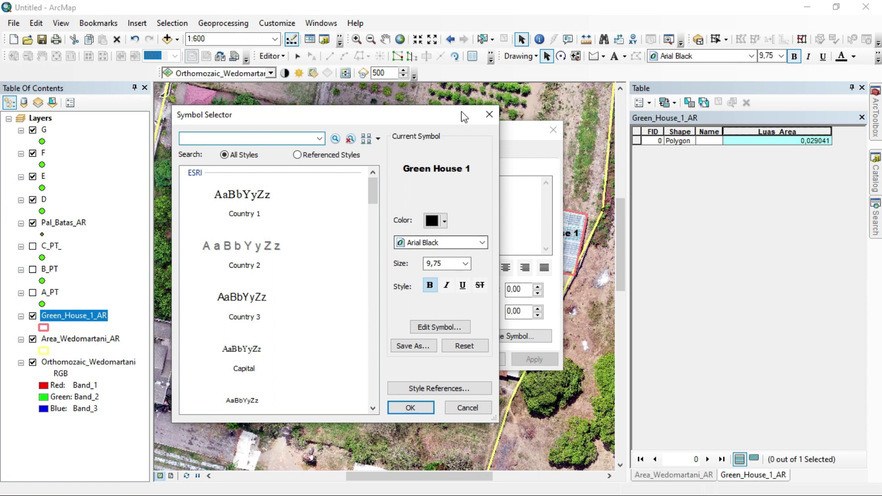
pyautogui.click(489, 114)
pyautogui.click(554, 129)
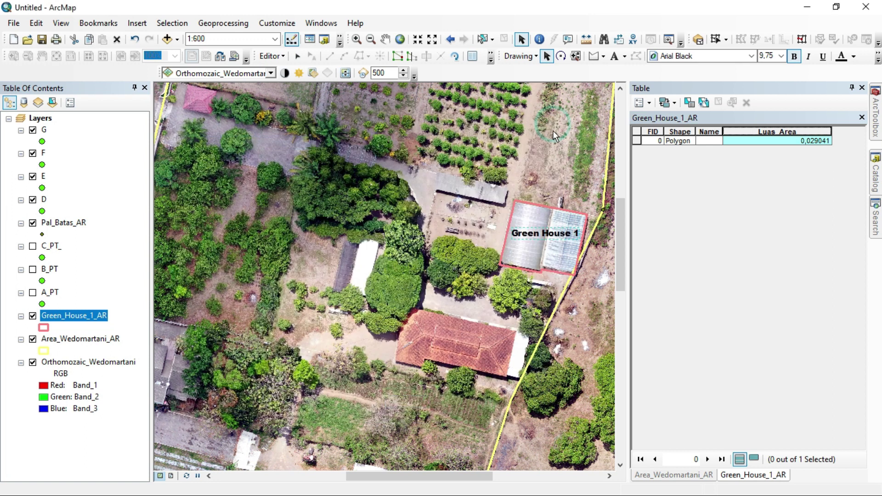
# Step: Move the "Green House 1" label slightly down and rotate it clockwise to align with the greenhouse's slanted edges
pyautogui.moveTo(555, 231)
pyautogui.mouseDown()
pyautogui.moveTo(556, 244)
pyautogui.moveTo(561, 232)
pyautogui.moveTo(550, 233)
pyautogui.moveTo(564, 209)
pyautogui.moveTo(558, 233)
pyautogui.mouseUp()
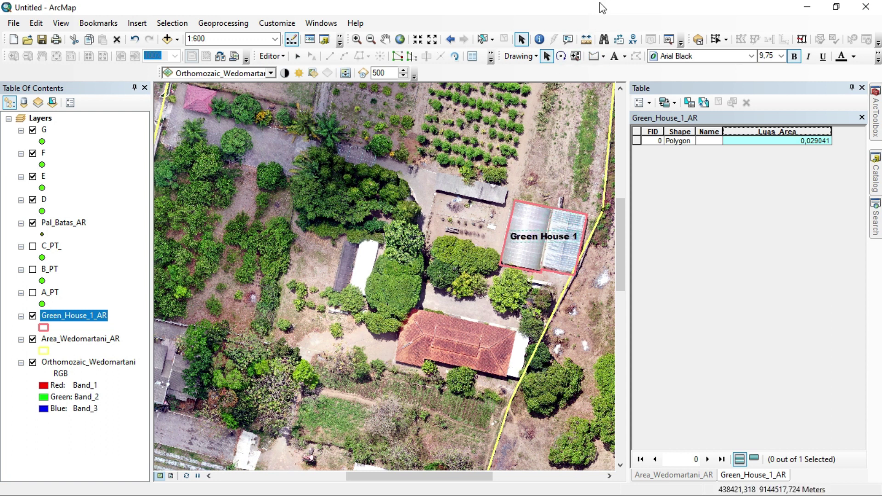
pyautogui.click(560, 56)
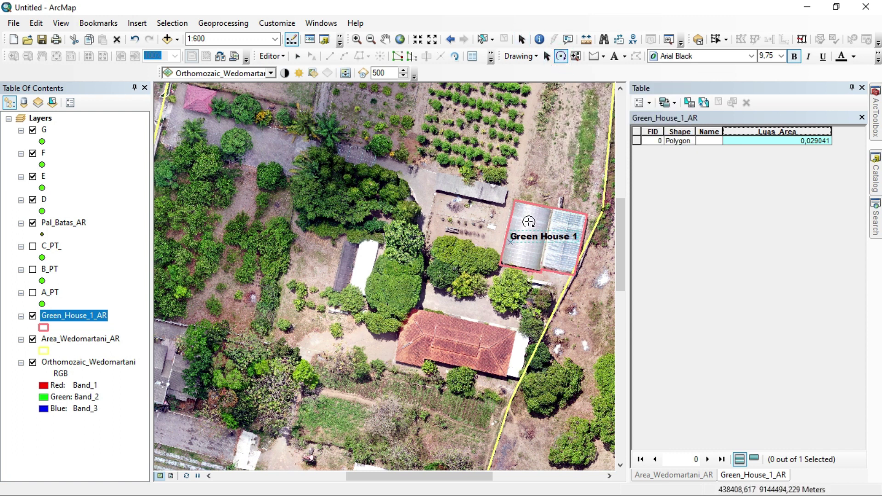
pyautogui.moveTo(518, 239); pyautogui.dragTo(518, 239)
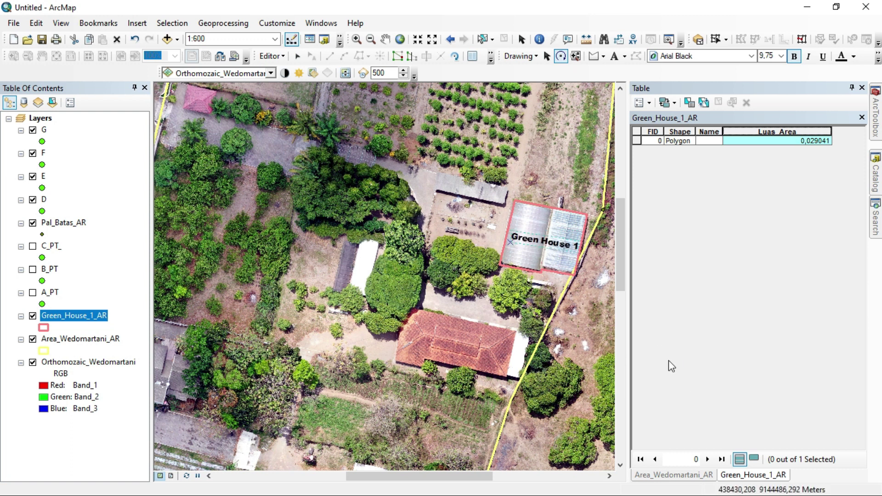
pyautogui.press('Escape')
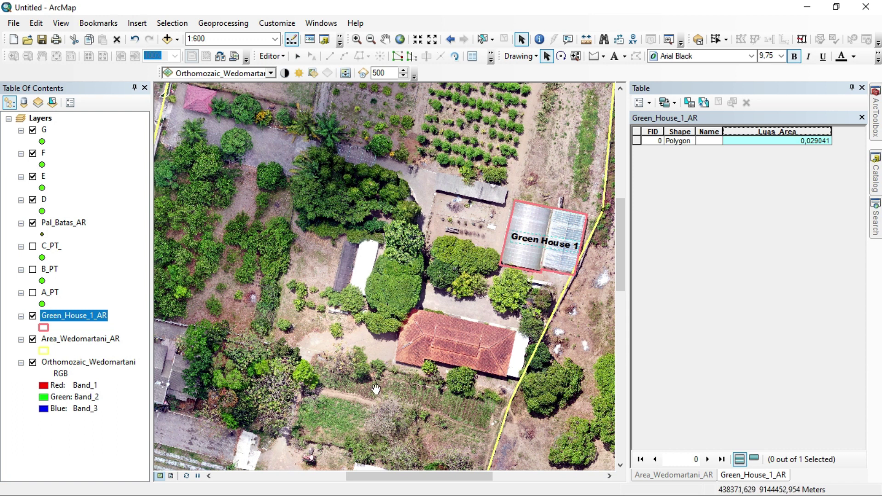
# Step: Choose the 10% Simple hatch symbol for the Green_House_1_AR layer
pyautogui.moveTo(375, 390); pyautogui.dragTo(395, 347)
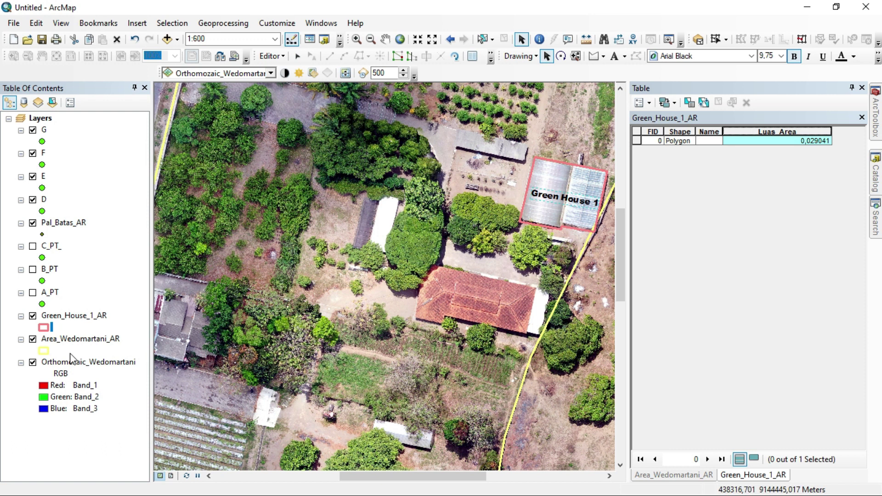
pyautogui.click(44, 328)
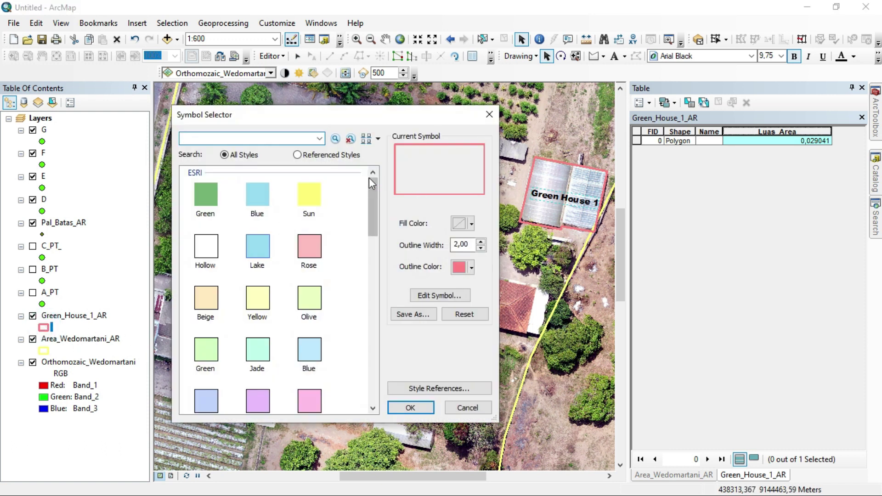
pyautogui.moveTo(369, 189); pyautogui.dragTo(357, 350)
pyautogui.click(309, 320)
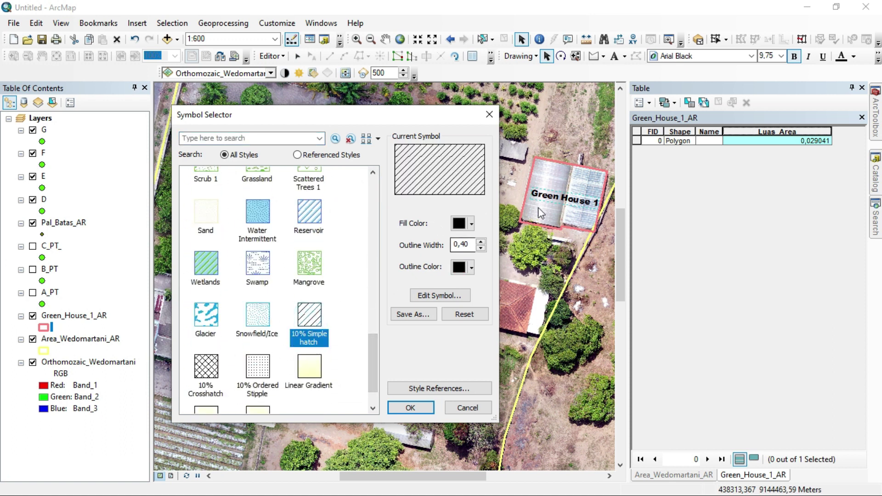
# Step: Give the greenhouse hatch a light red fill color, outline width 1 and red outline, and apply the symbol
pyautogui.click(463, 225)
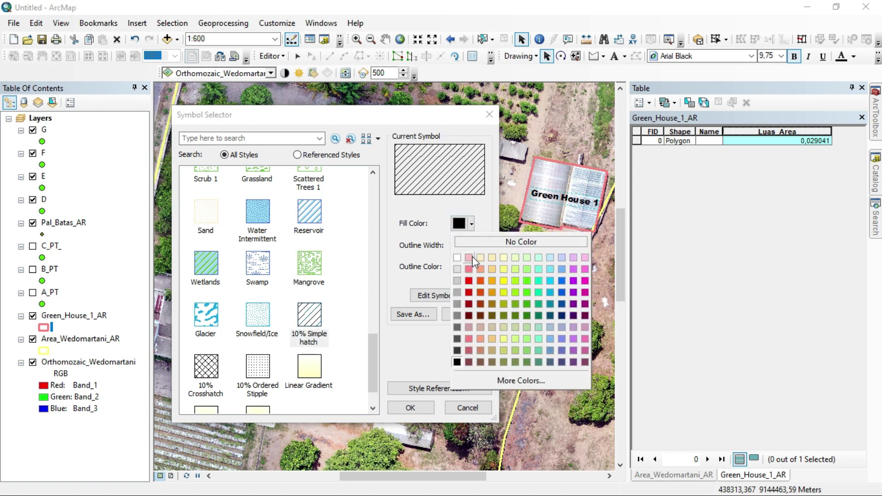
pyautogui.click(424, 238)
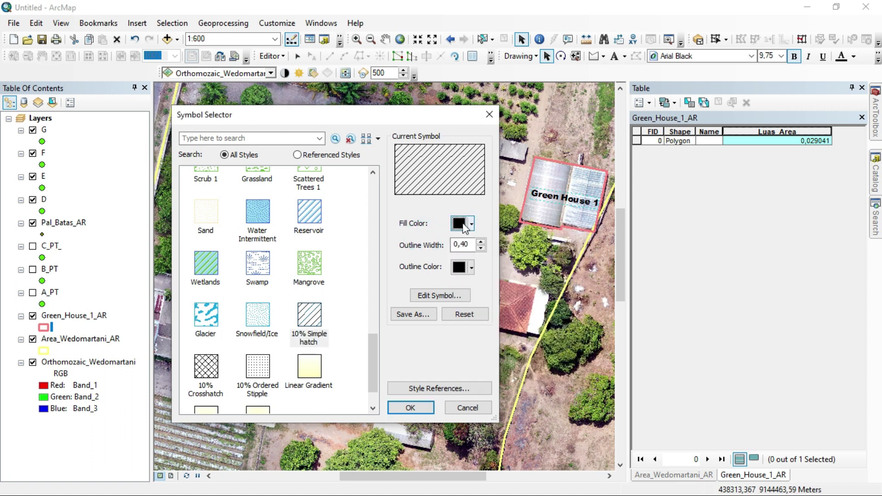
pyautogui.click(481, 242)
pyautogui.click(464, 224)
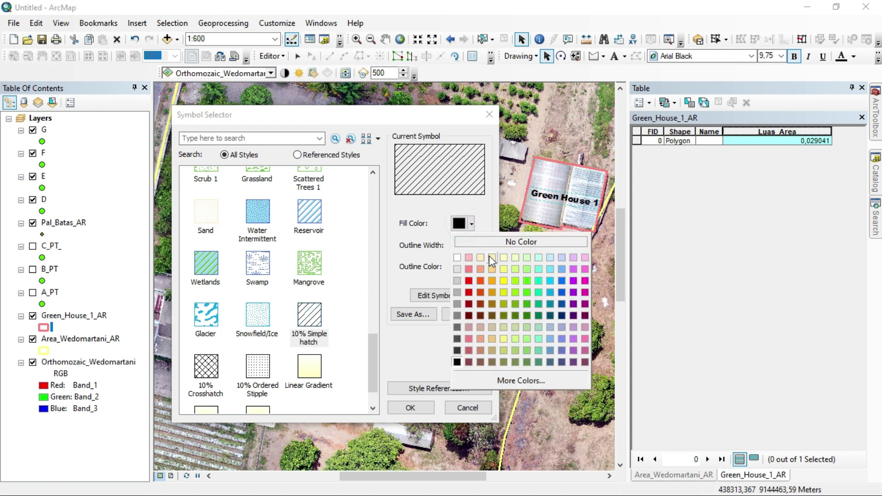
pyautogui.click(473, 271)
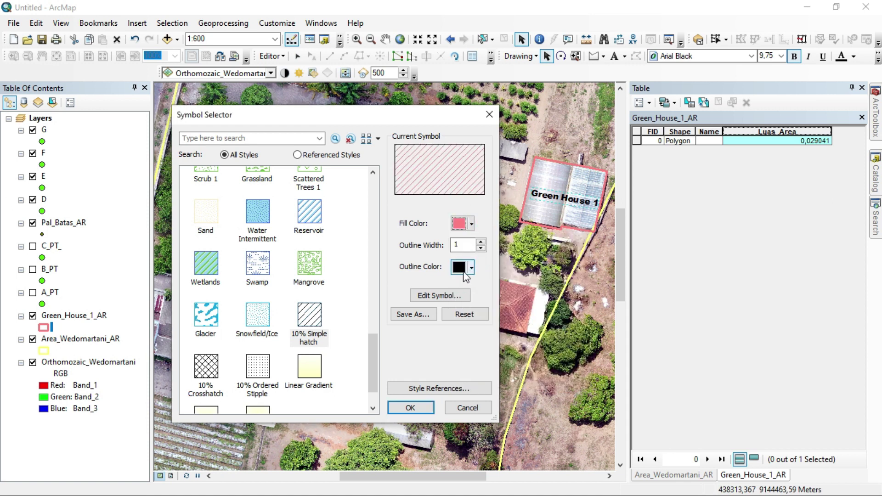
pyautogui.click(463, 272)
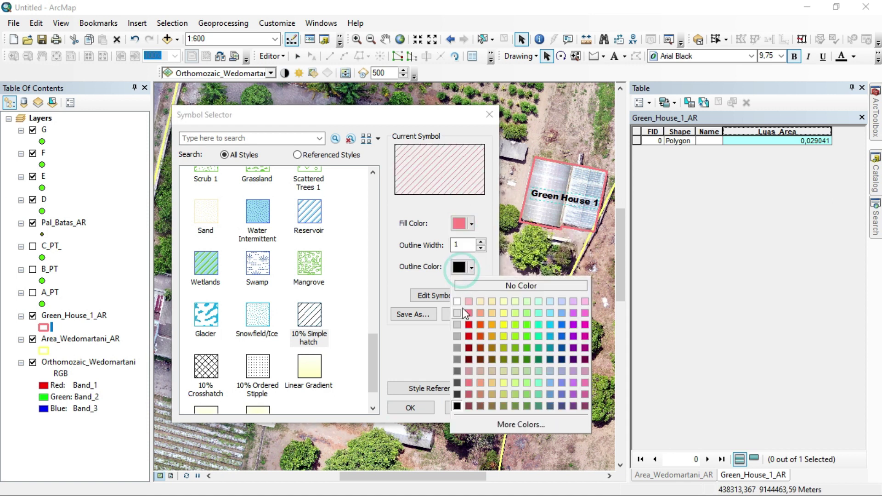
pyautogui.click(464, 324)
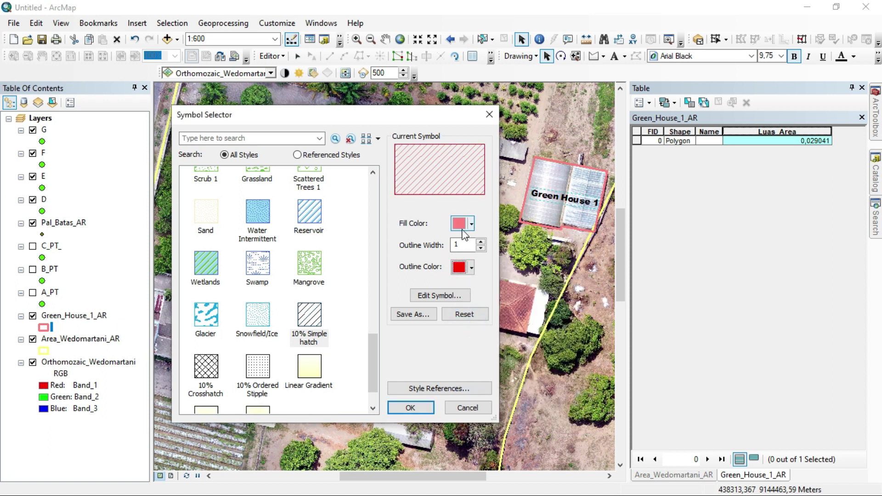
pyautogui.click(411, 408)
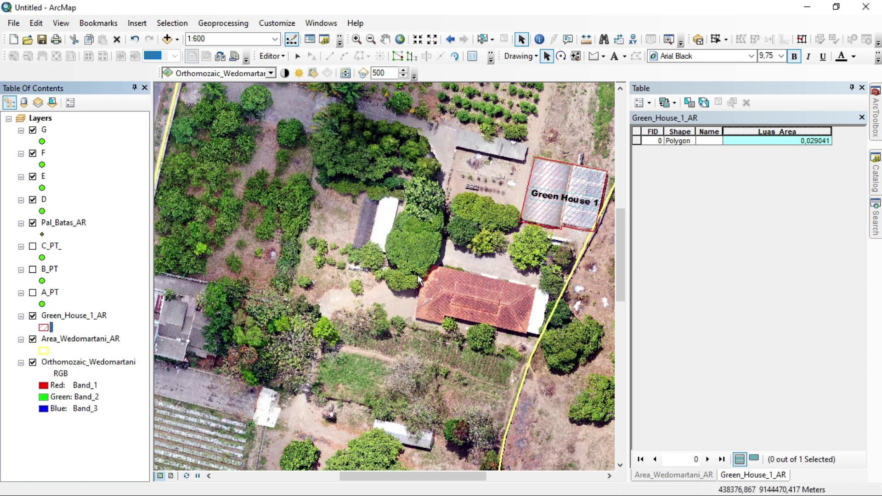
# Step: Choose the 10% Simple hatch symbol for the Area_Wedomartani_AR layer
pyautogui.rightClick(55, 362)
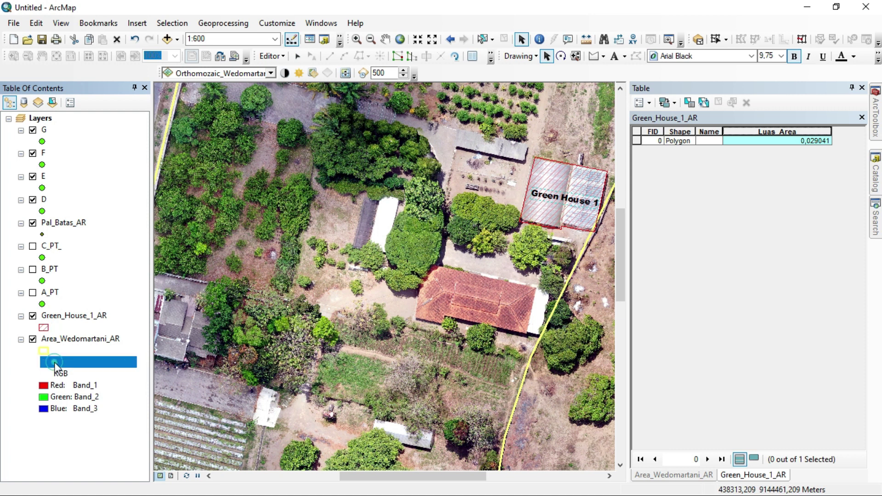
pyautogui.click(112, 233)
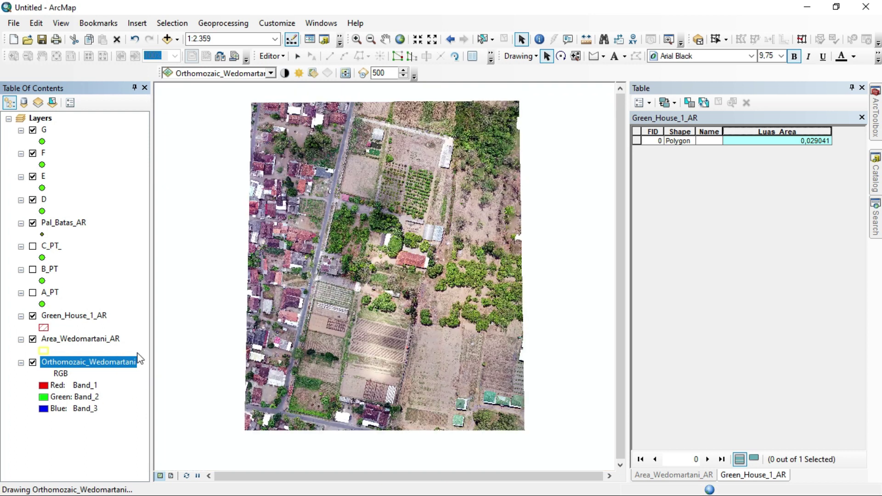
pyautogui.click(99, 341)
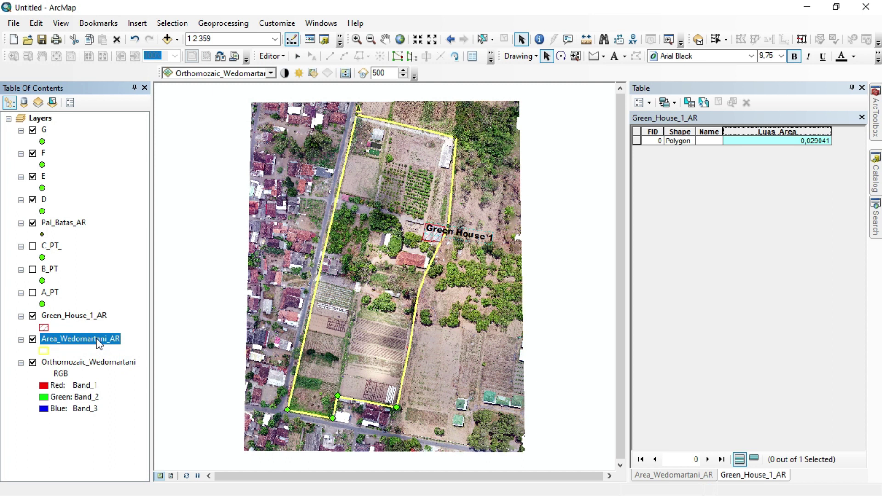
pyautogui.rightClick(98, 343)
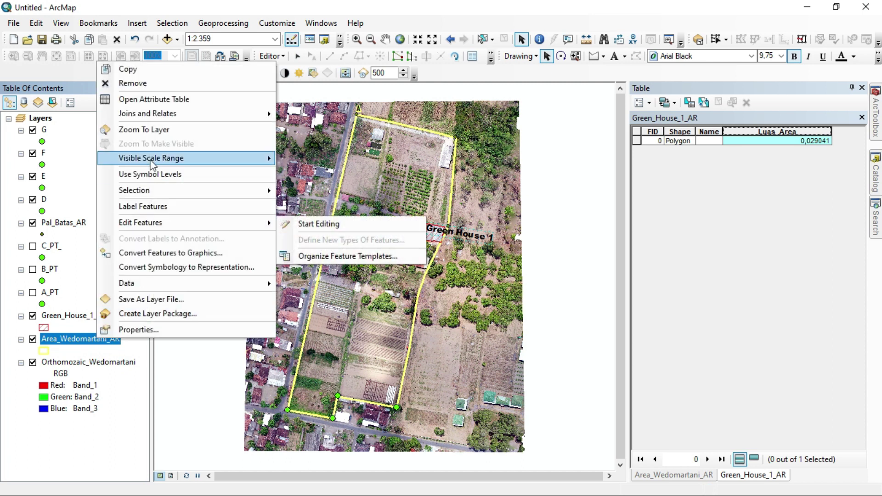
pyautogui.click(45, 357)
pyautogui.click(44, 356)
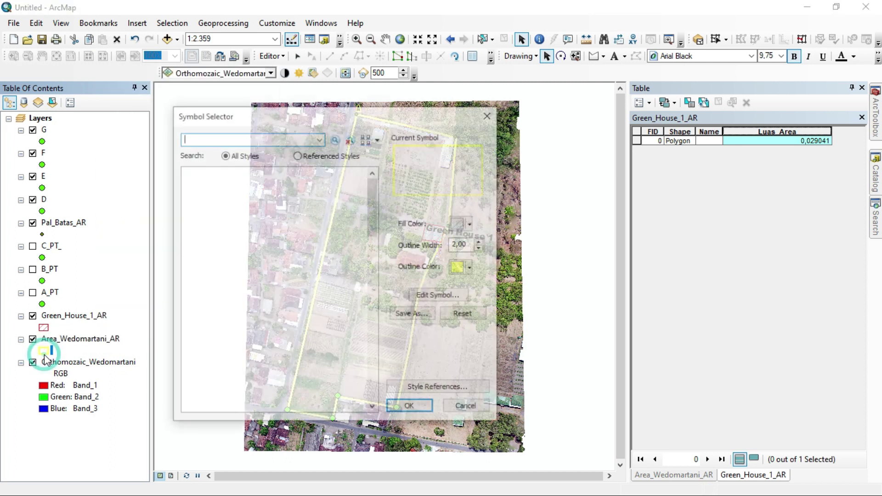
pyautogui.moveTo(373, 212)
pyautogui.mouseDown()
pyautogui.moveTo(372, 329)
pyautogui.moveTo(356, 329)
pyautogui.moveTo(371, 329)
pyautogui.moveTo(372, 349)
pyautogui.mouseUp()
pyautogui.click(312, 327)
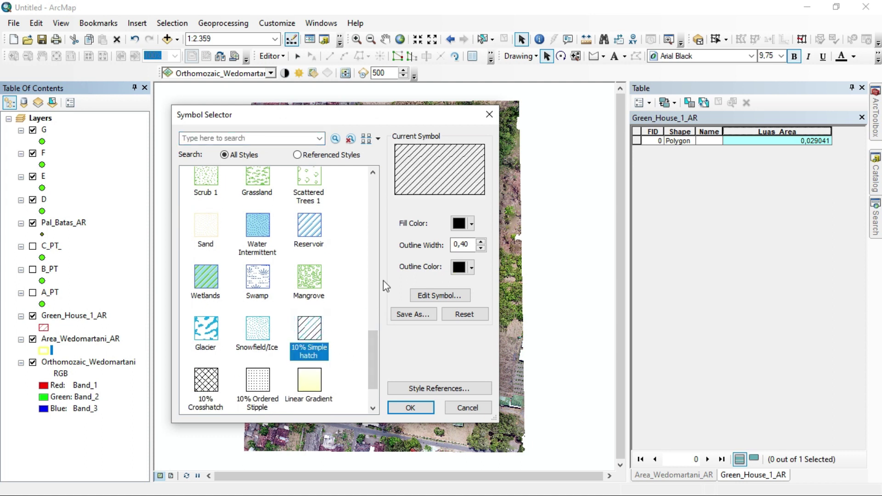
# Step: Give the Wedomartani area hatch a pale yellow fill color, yellow outline and outline width 2, and apply the symbol
pyautogui.click(461, 225)
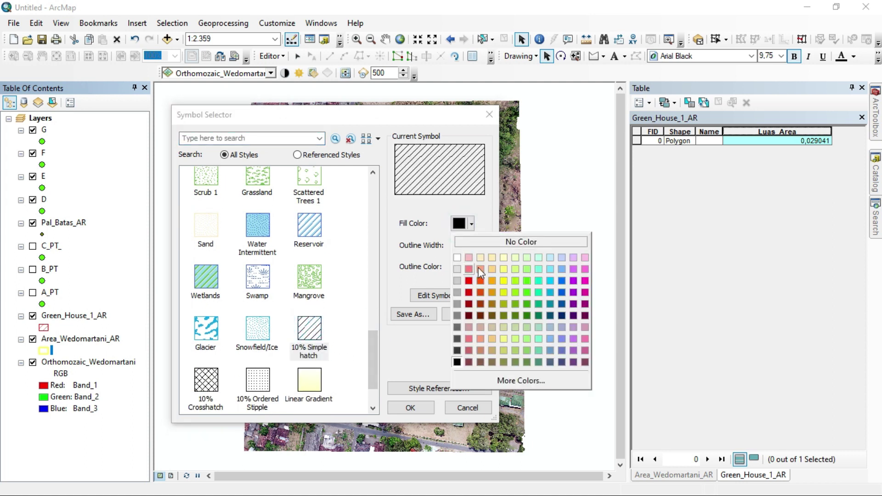
pyautogui.click(503, 257)
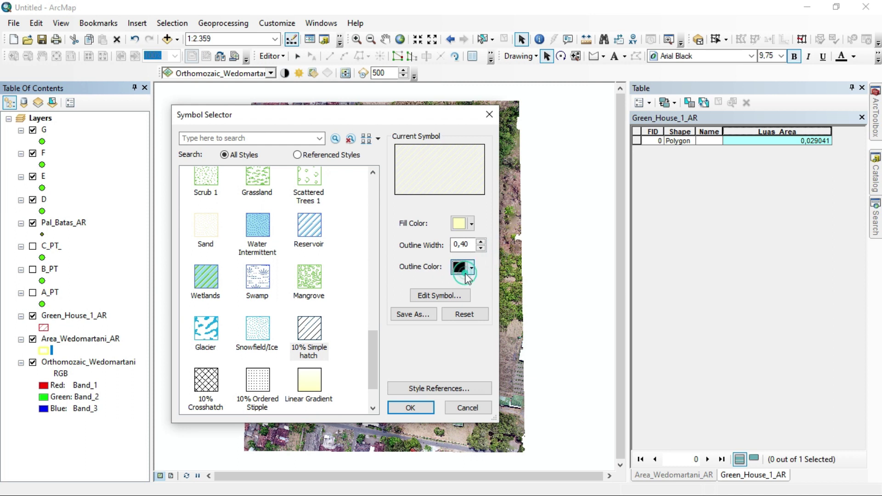
pyautogui.click(461, 267)
pyautogui.click(499, 310)
pyautogui.click(481, 242)
pyautogui.click(480, 242)
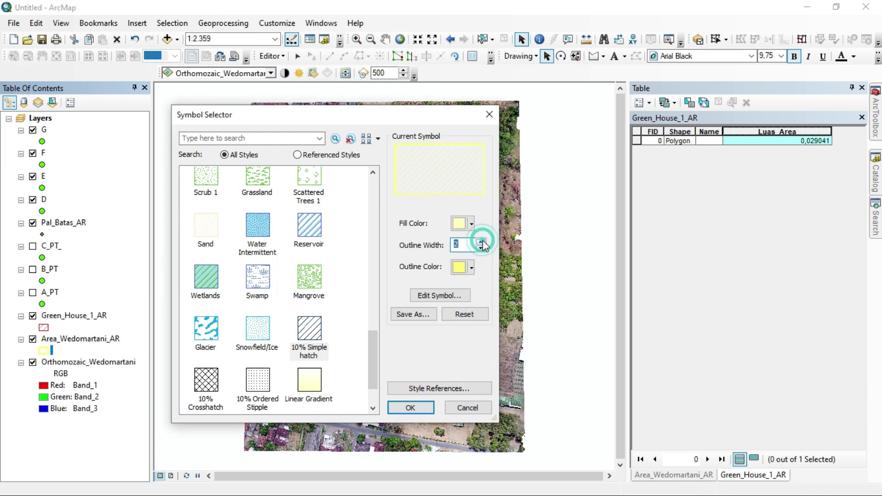
pyautogui.click(421, 407)
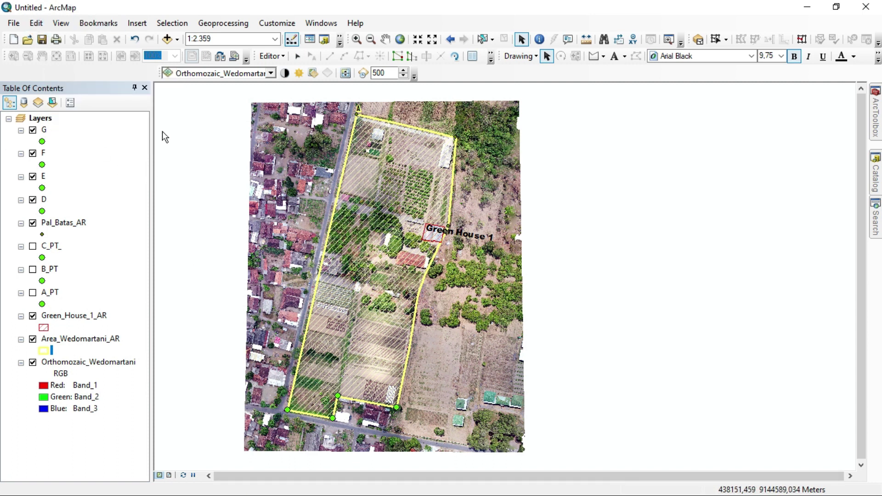
# Step: Set the map page to A3 (Scaled) paper in portrait orientation
pyautogui.click(20, 28)
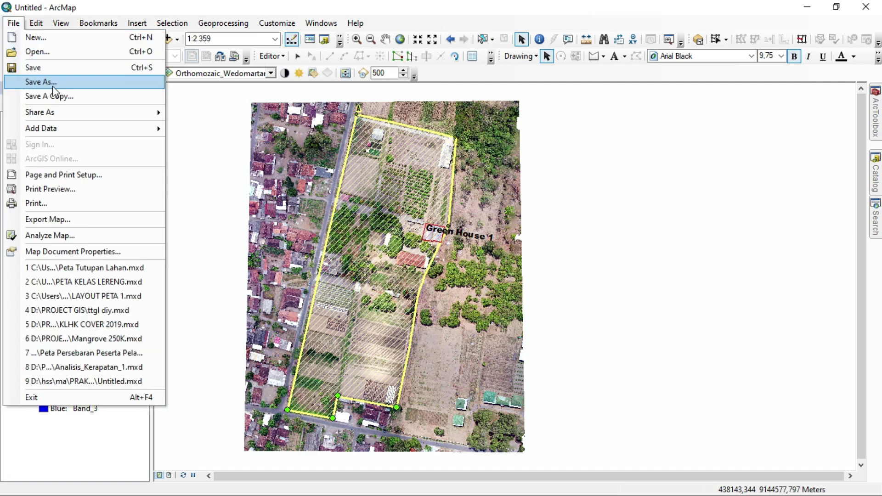
pyautogui.click(55, 176)
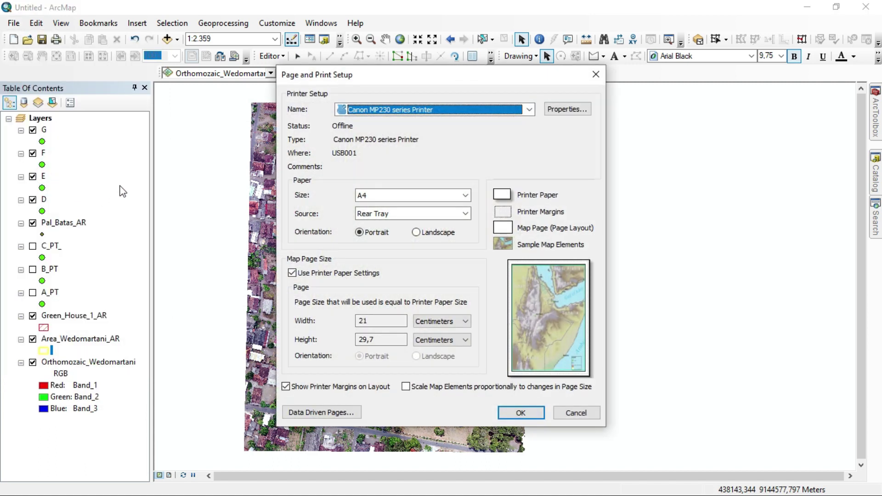
pyautogui.click(418, 198)
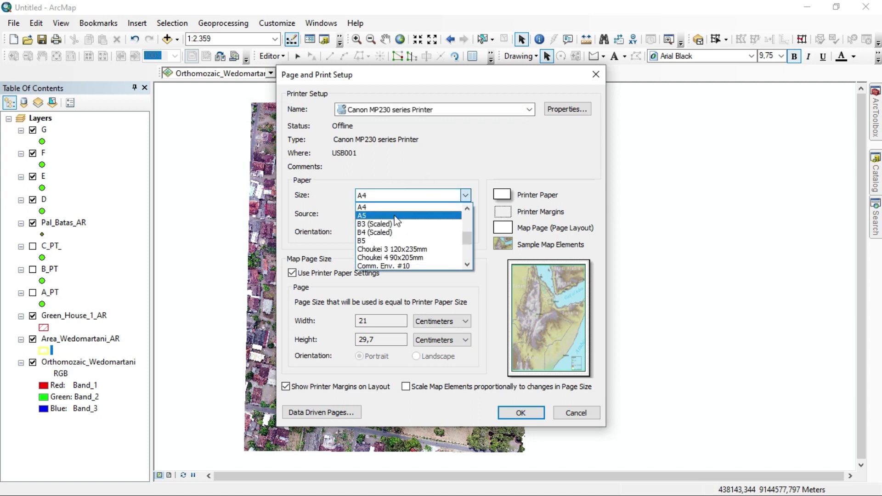
pyautogui.click(467, 208)
pyautogui.click(467, 207)
pyautogui.click(467, 207)
pyautogui.click(468, 208)
pyautogui.click(411, 223)
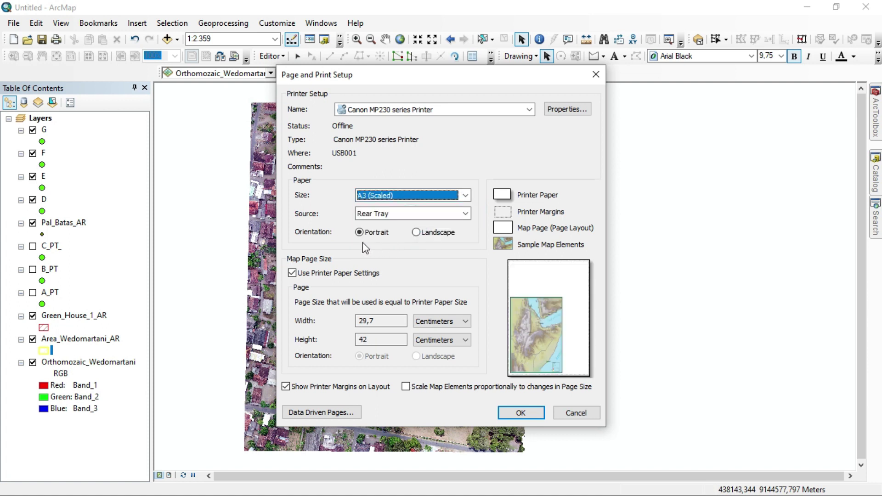
pyautogui.click(416, 233)
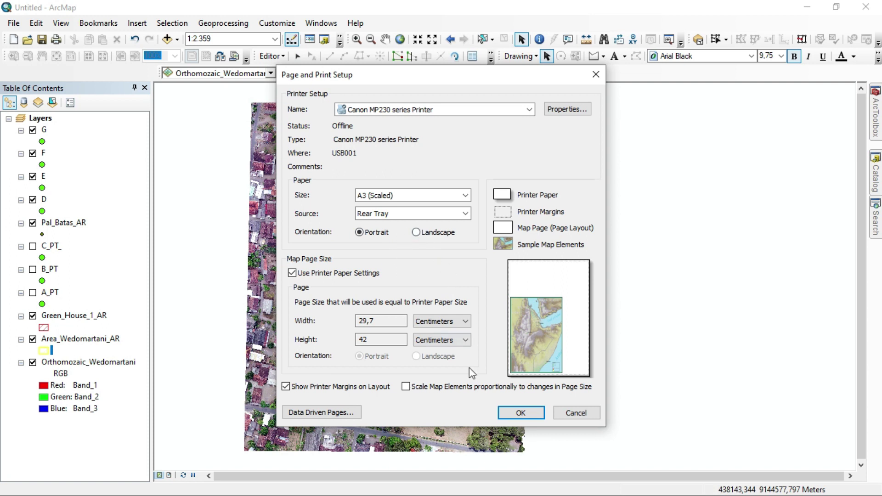
pyautogui.click(514, 414)
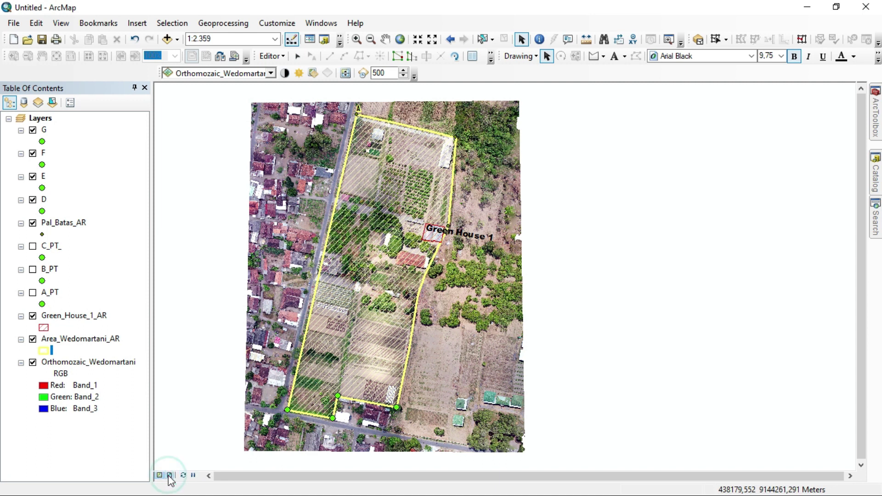
# Step: Switch to the page layout view and set the map scale to 1:1,000 after trying 1:1,500
pyautogui.click(170, 476)
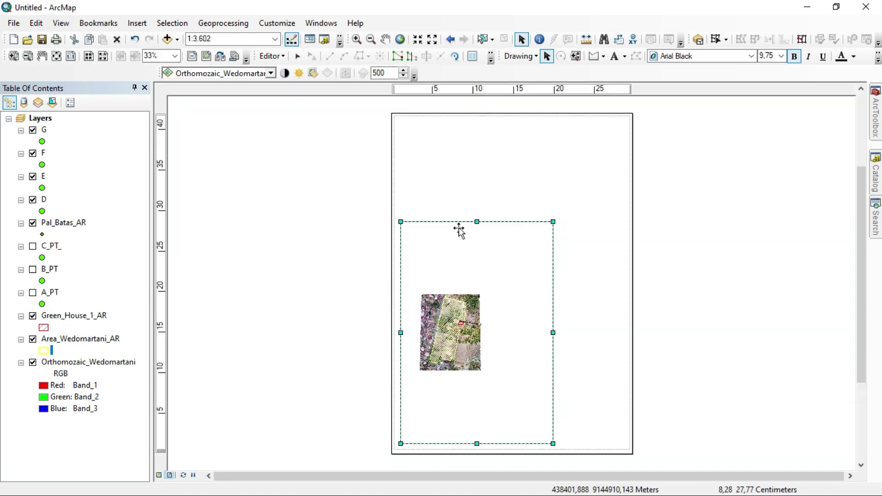
pyautogui.click(225, 40)
pyautogui.write('1:1500')
pyautogui.press('Return')
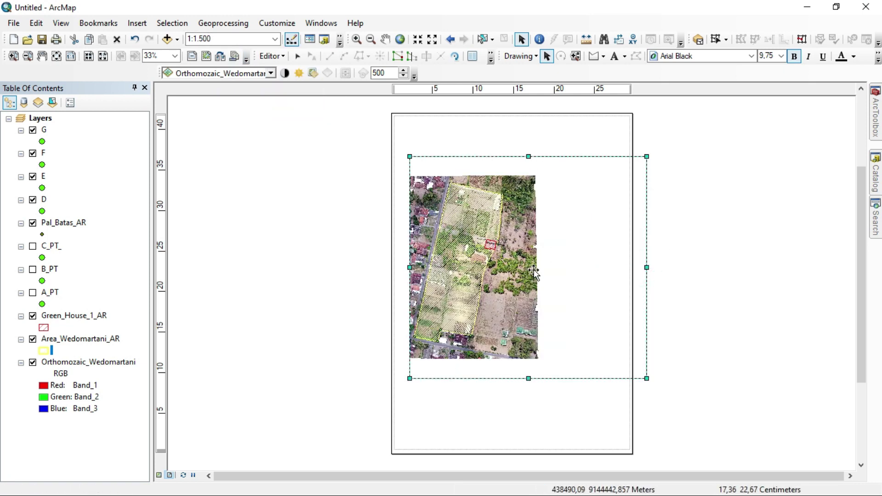
pyautogui.tripleClick(221, 40)
pyautogui.write('1000')
pyautogui.press('Return')
# Step: Move the data frame up on the page and enlarge it to span most of the page width
pyautogui.moveTo(417, 283)
pyautogui.mouseDown()
pyautogui.moveTo(450, 286)
pyautogui.moveTo(442, 269)
pyautogui.moveTo(405, 272)
pyautogui.mouseUp()
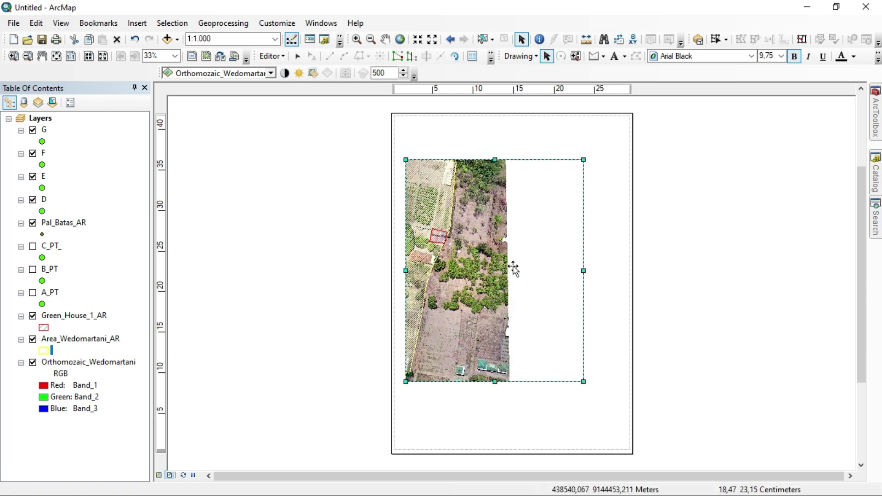
pyautogui.moveTo(441, 260); pyautogui.dragTo(440, 239)
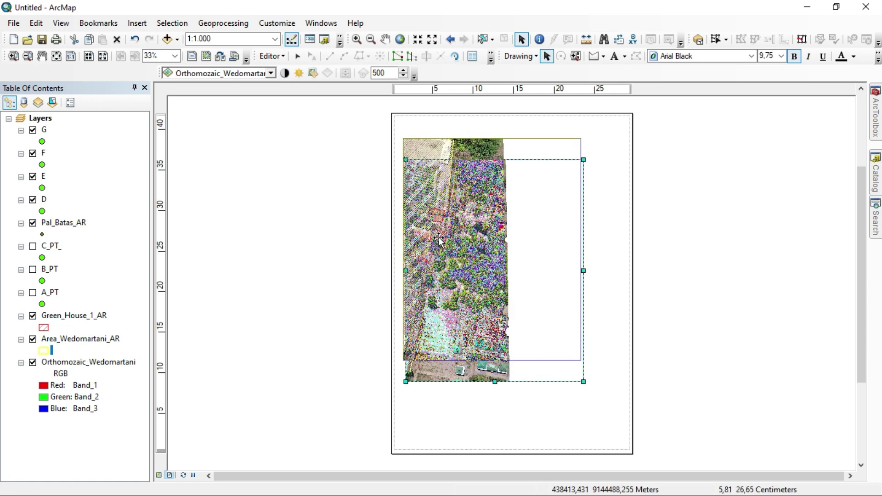
pyautogui.moveTo(583, 360); pyautogui.dragTo(628, 389)
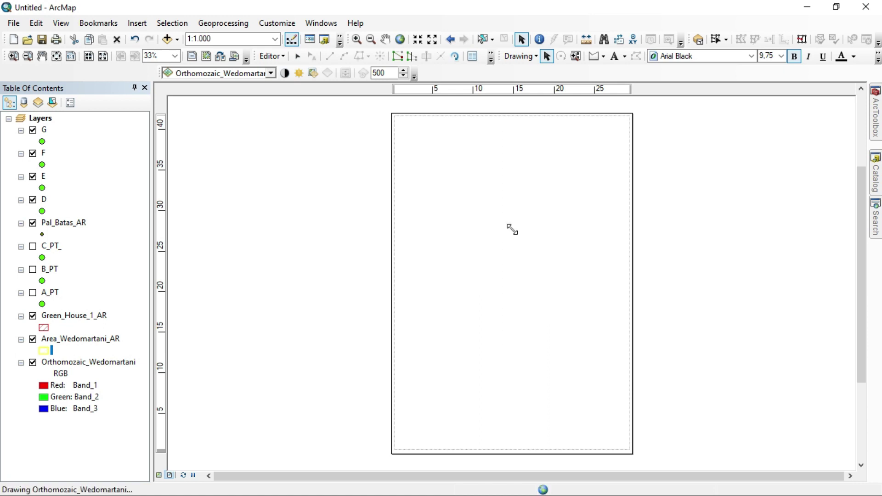
# Step: Pan the map to fit the whole Wedomartani area inside the data frame, and shift the frame slightly left on the page
pyautogui.press('c')
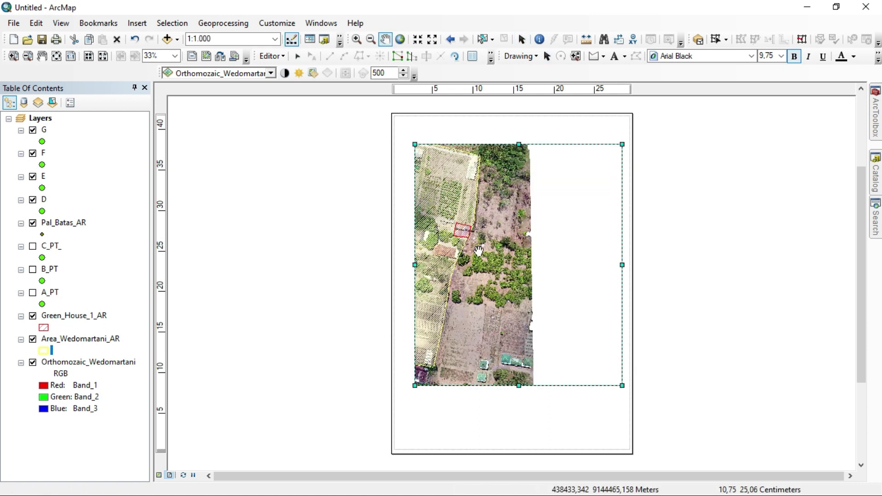
pyautogui.moveTo(477, 251); pyautogui.dragTo(575, 262)
pyautogui.click(547, 55)
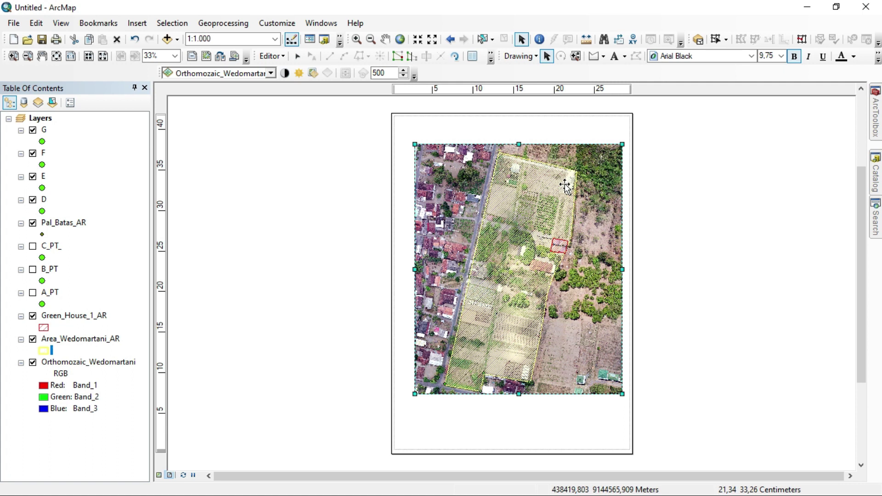
pyautogui.moveTo(507, 238); pyautogui.dragTo(497, 238)
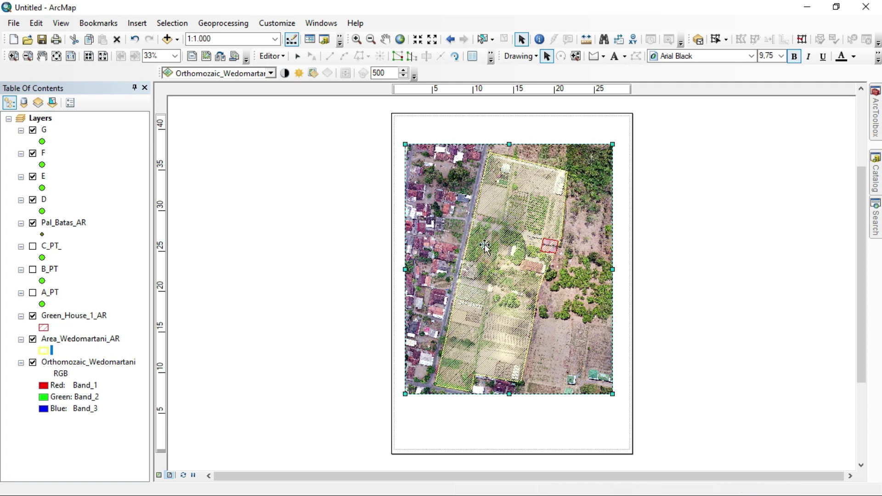
# Step: Start a new reference grid for the data frame as a graticule that divides the map by meridians and parallels
pyautogui.rightClick(485, 247)
pyautogui.click(534, 478)
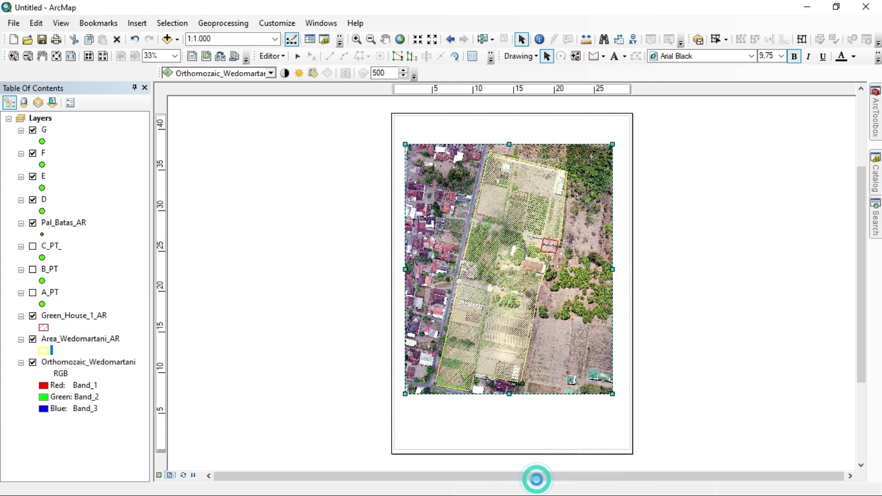
pyautogui.click(564, 92)
pyautogui.click(523, 132)
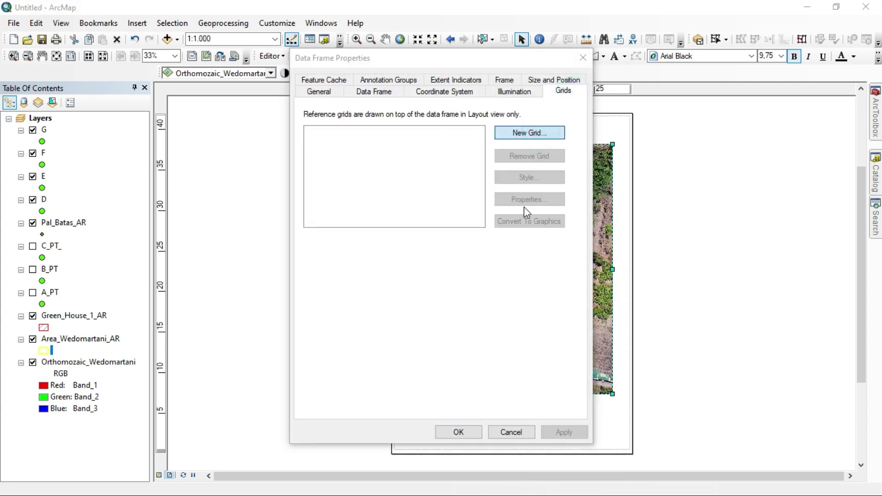
pyautogui.click(443, 180)
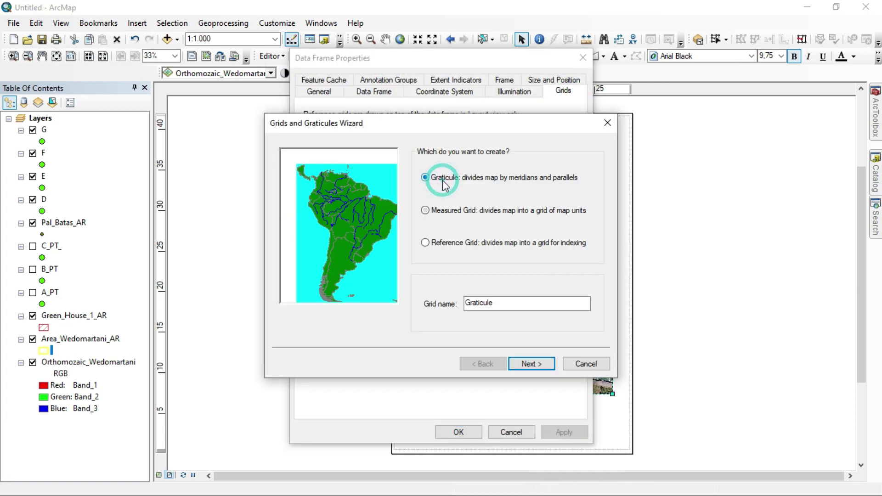
pyautogui.click(529, 364)
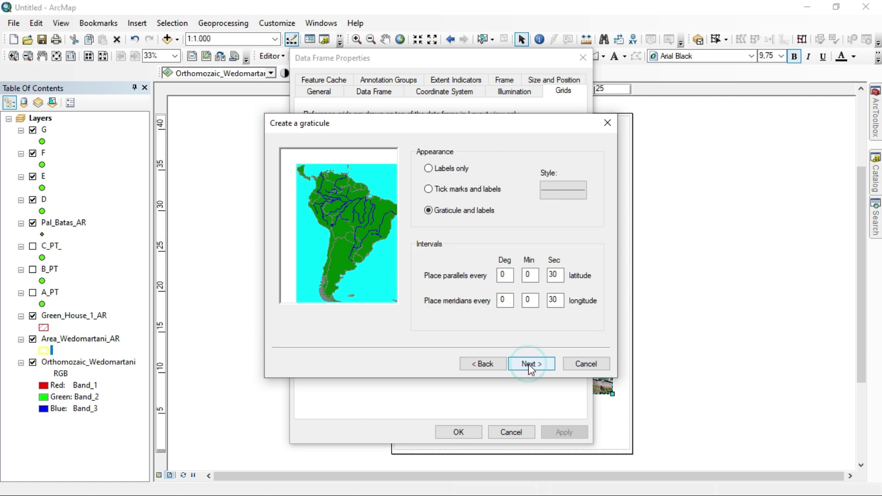
# Step: Place the graticule's parallels and meridians every 2 seconds and finish creating it with the default axes, labels and border
pyautogui.click(506, 275)
pyautogui.press('Tab')
pyautogui.press('Tab')
pyautogui.press('Tab')
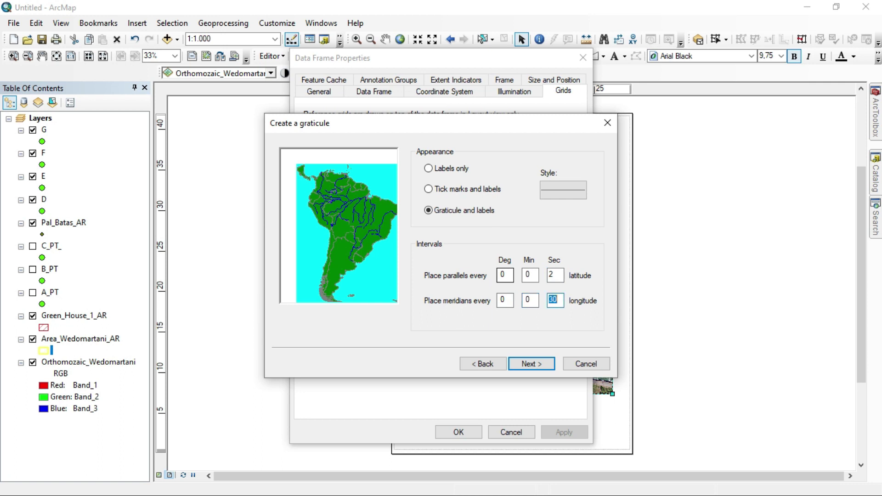
pyautogui.write('2')
pyautogui.click(555, 271)
pyautogui.click(539, 275)
pyautogui.click(505, 301)
pyautogui.click(536, 272)
pyautogui.click(556, 301)
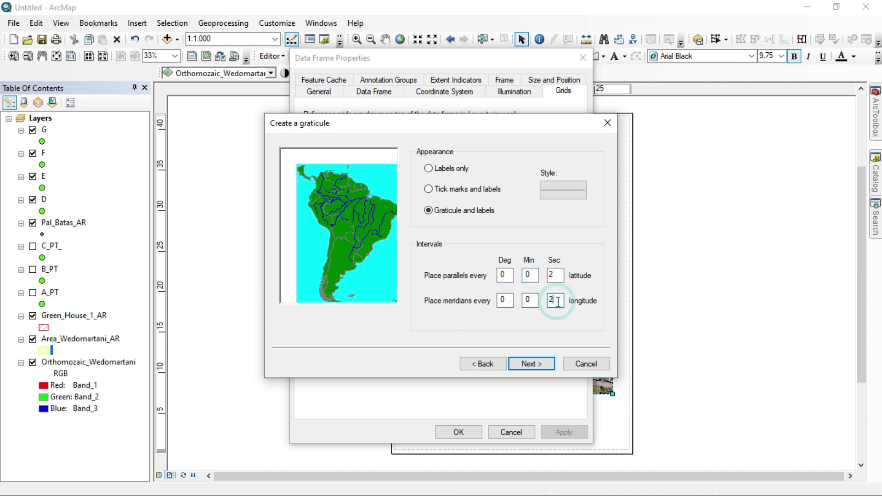
pyautogui.click(534, 366)
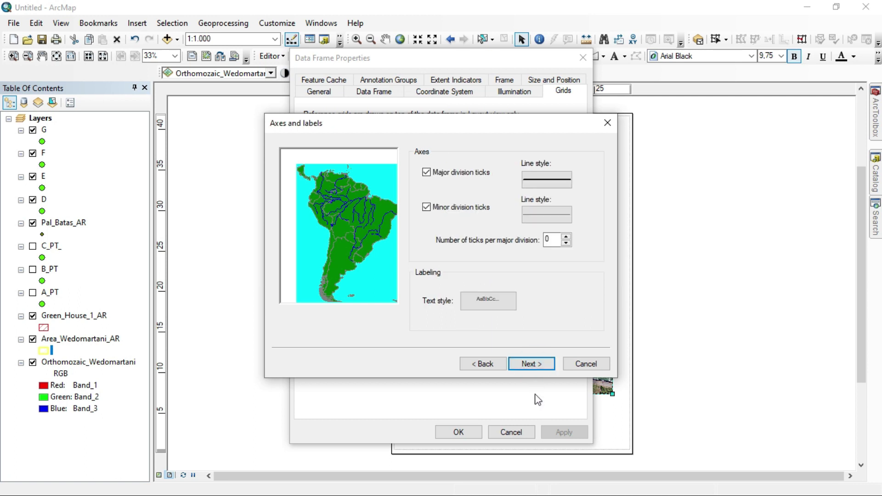
pyautogui.click(528, 364)
pyautogui.click(528, 364)
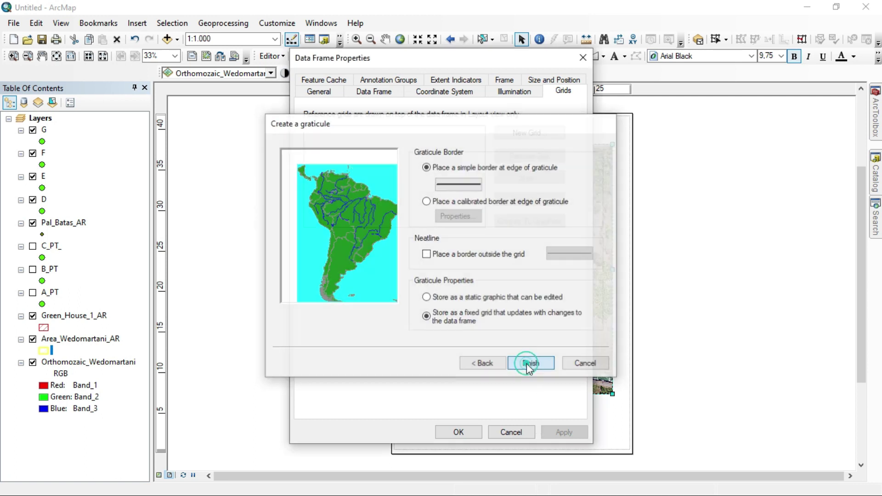
# Step: Orient the graticule's left and right labels vertically, review its other settings, and apply the grid to the data frame
pyautogui.click(529, 201)
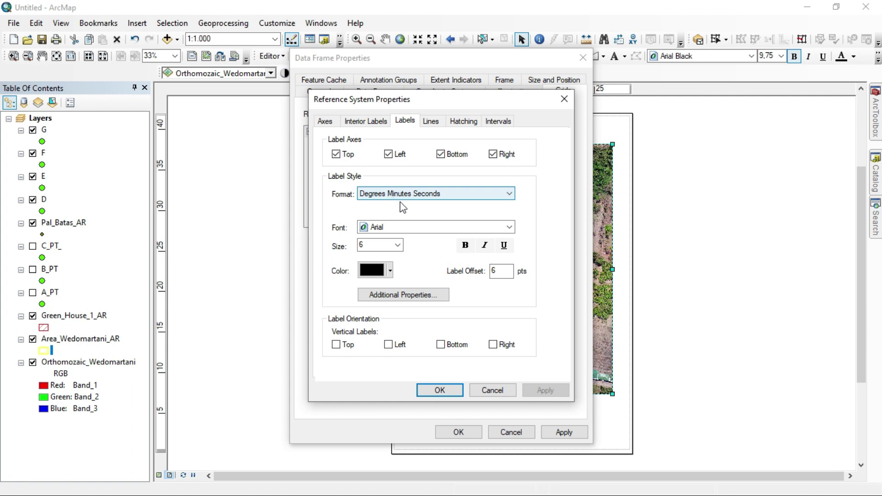
pyautogui.click(389, 344)
pyautogui.click(493, 345)
pyautogui.click(325, 120)
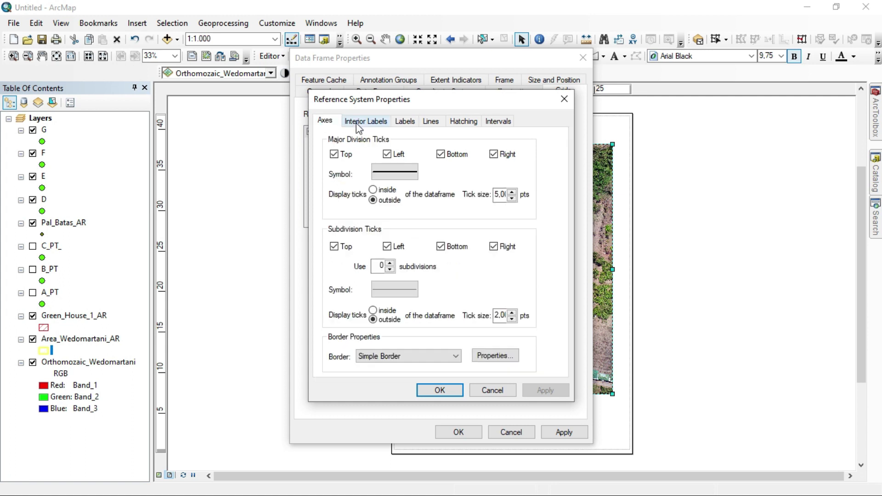
pyautogui.click(360, 121)
pyautogui.click(404, 121)
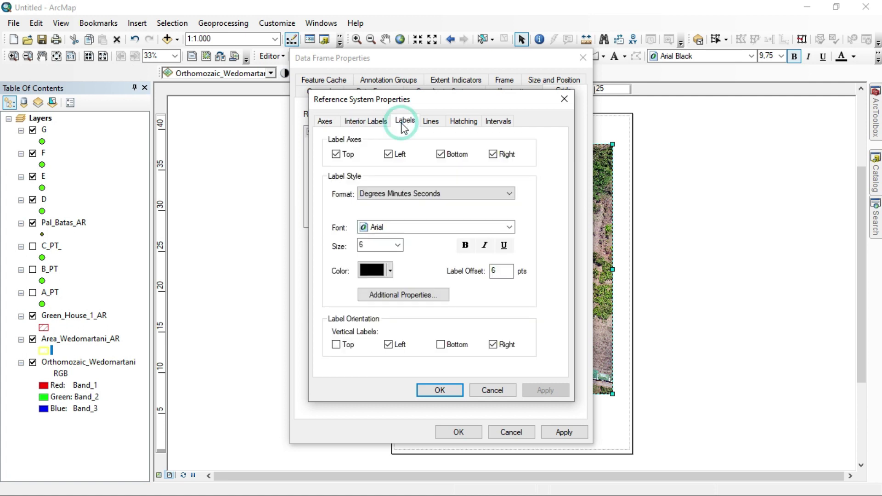
pyautogui.click(430, 121)
pyautogui.click(462, 123)
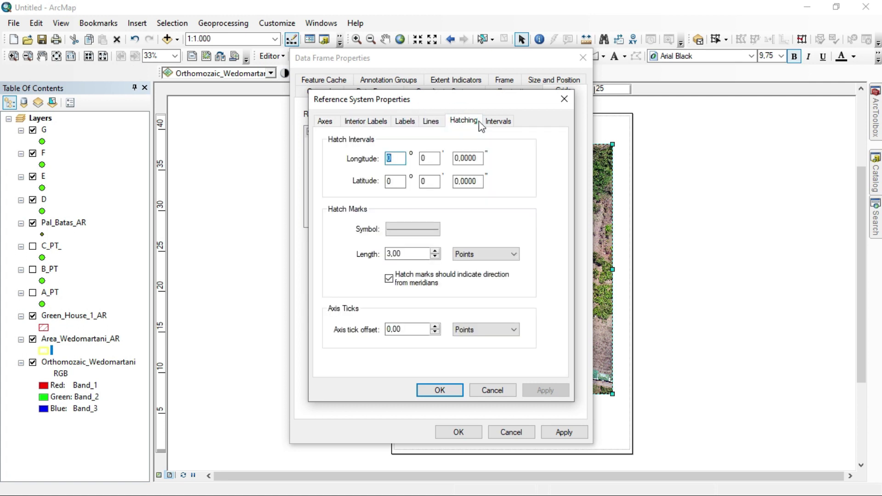
pyautogui.click(498, 123)
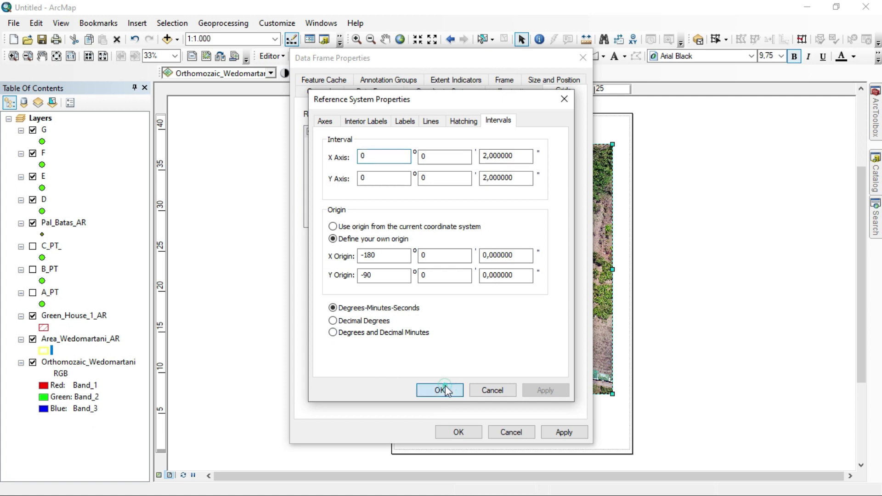
pyautogui.click(443, 389)
pyautogui.click(459, 433)
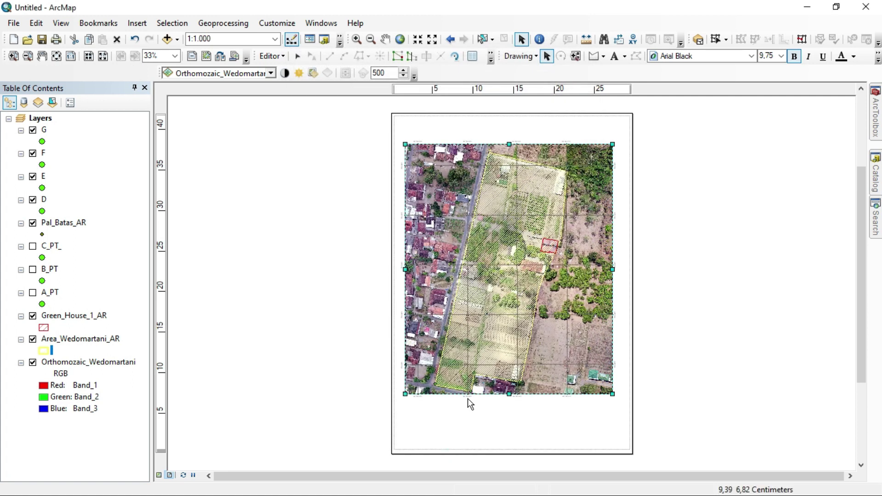
# Step: Stretch the data frame slightly wider on the page and enlarge the font size of the graticule labels
pyautogui.moveTo(612, 394); pyautogui.dragTo(622, 391)
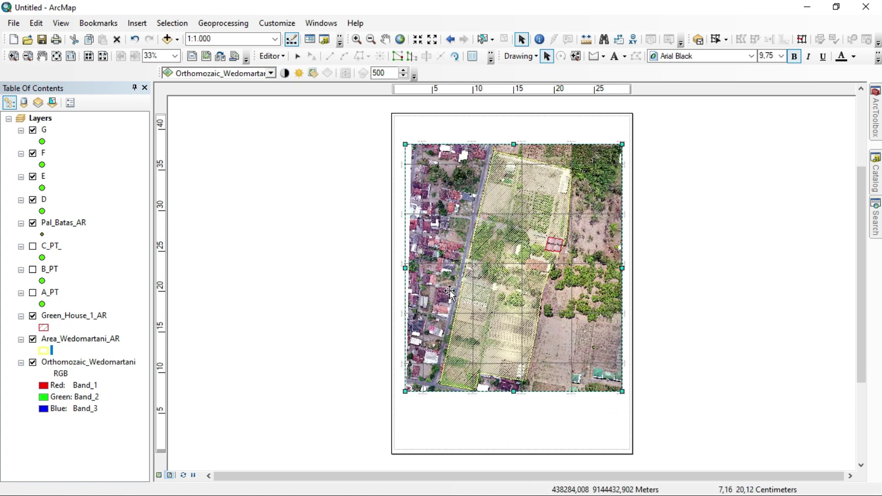
pyautogui.rightClick(449, 292)
pyautogui.click(489, 283)
pyautogui.click(529, 199)
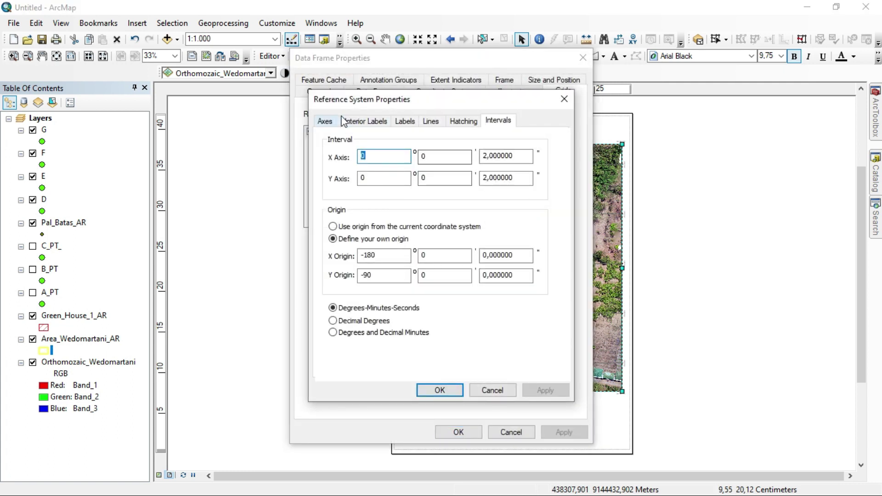
pyautogui.click(363, 121)
pyautogui.click(404, 121)
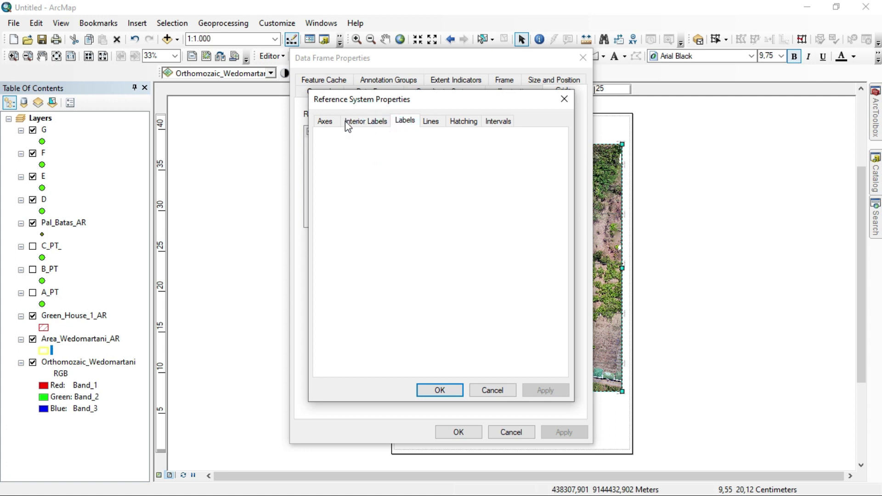
pyautogui.click(398, 245)
pyautogui.click(376, 305)
pyautogui.click(450, 389)
pyautogui.click(459, 433)
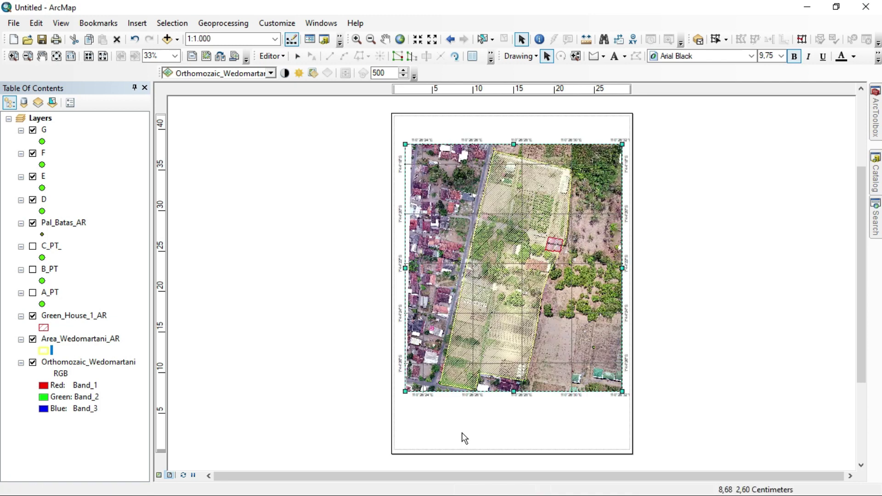
# Step: Shift the data frame slightly down and draw a rectangle about 28 cm by 2.6 cm above it on the page
pyautogui.moveTo(565, 322); pyautogui.dragTo(565, 329)
pyautogui.click(675, 169)
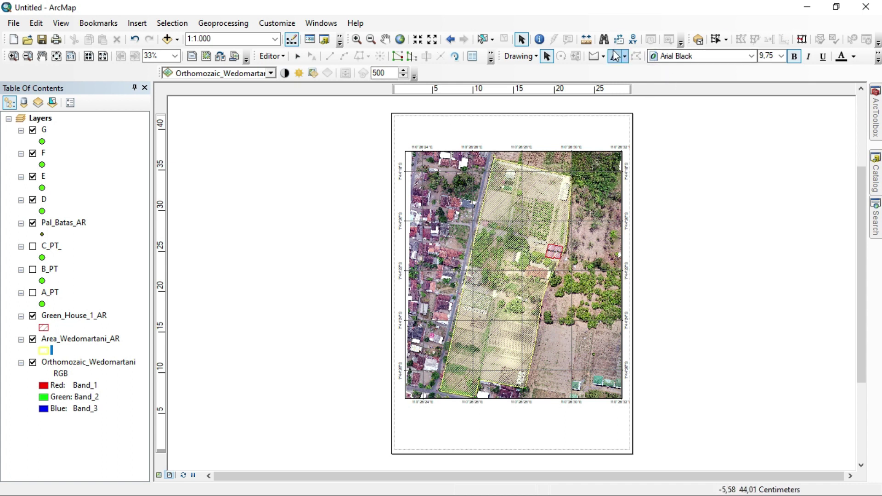
pyautogui.click(604, 56)
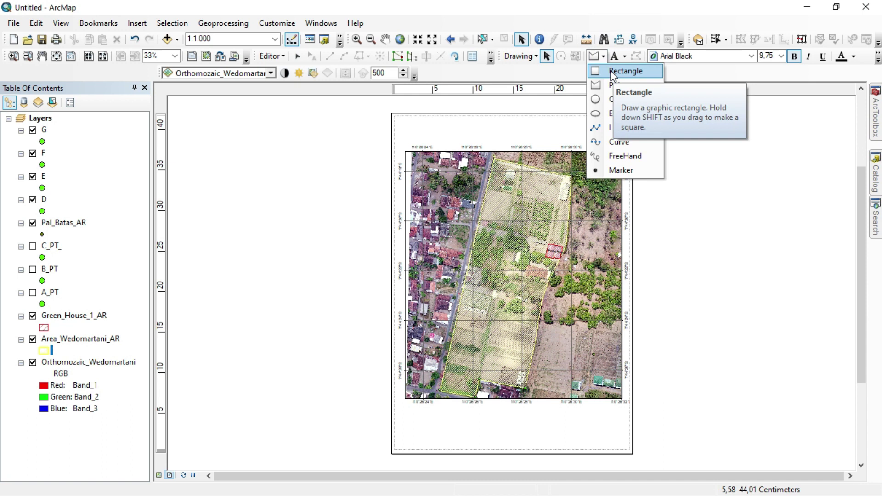
pyautogui.click(625, 71)
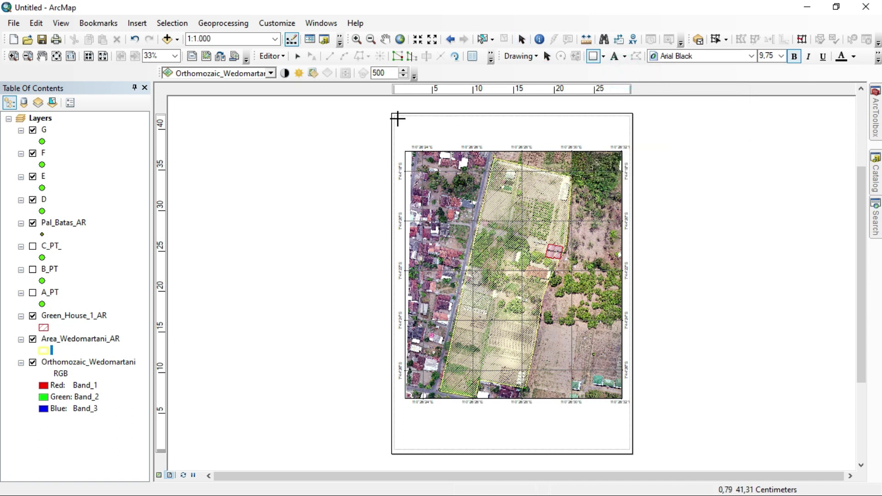
pyautogui.moveTo(399, 120); pyautogui.dragTo(627, 141)
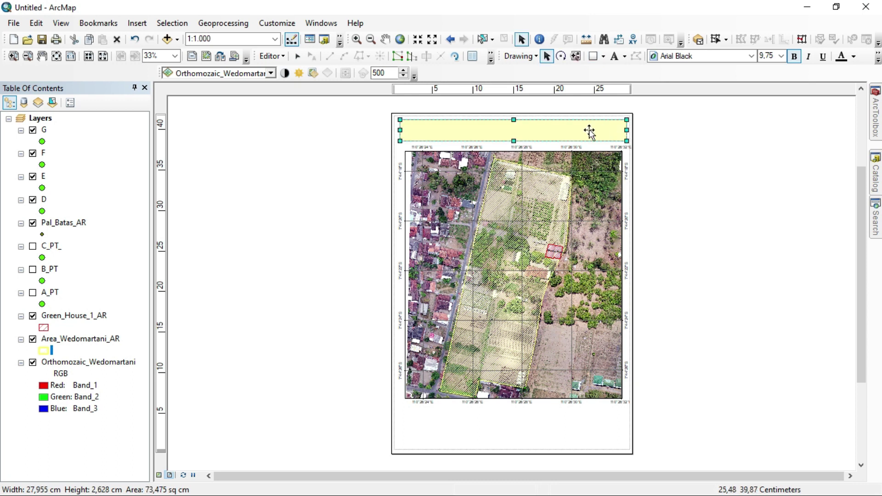
# Step: Change the fill color of the rectangle above the map to white
pyautogui.doubleClick(572, 131)
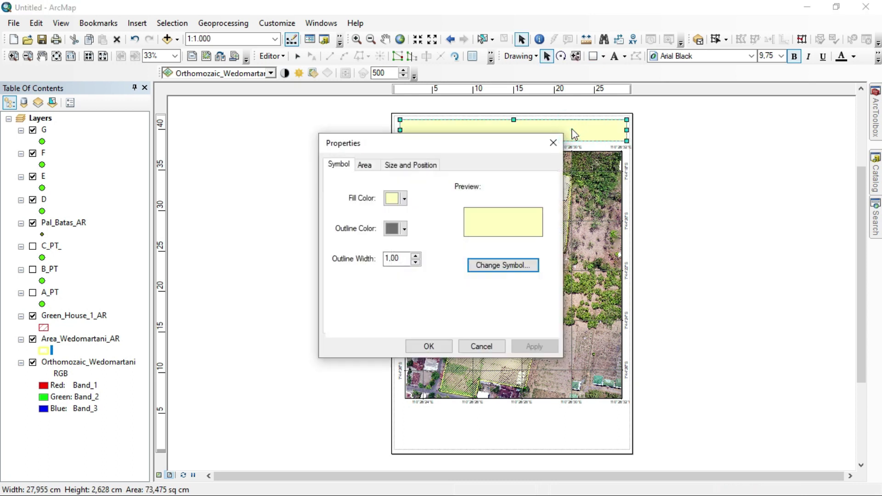
pyautogui.click(403, 198)
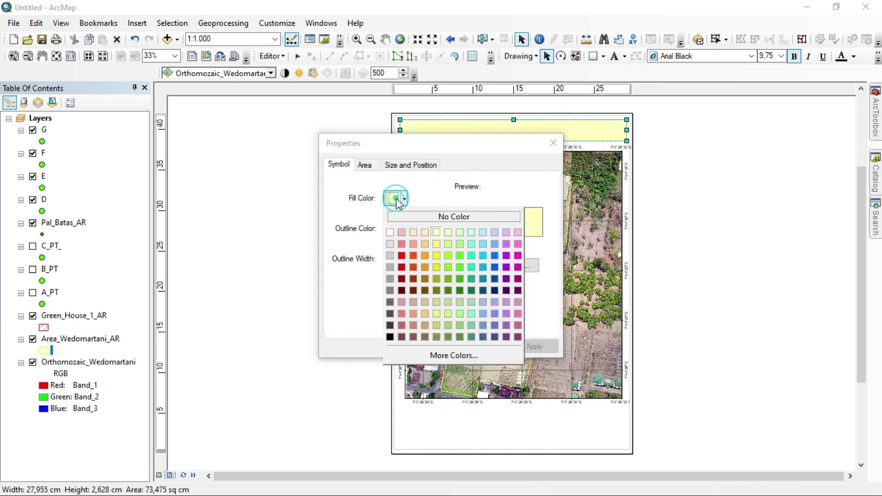
pyautogui.click(393, 231)
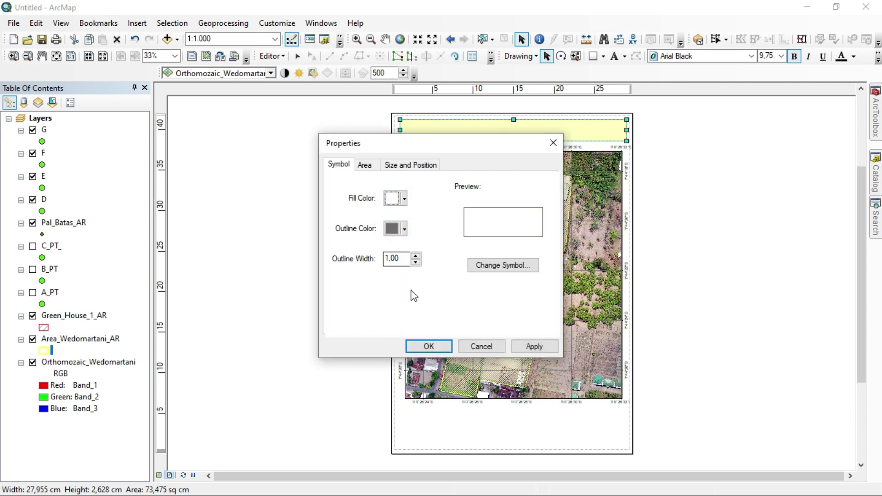
pyautogui.click(428, 346)
pyautogui.click(747, 198)
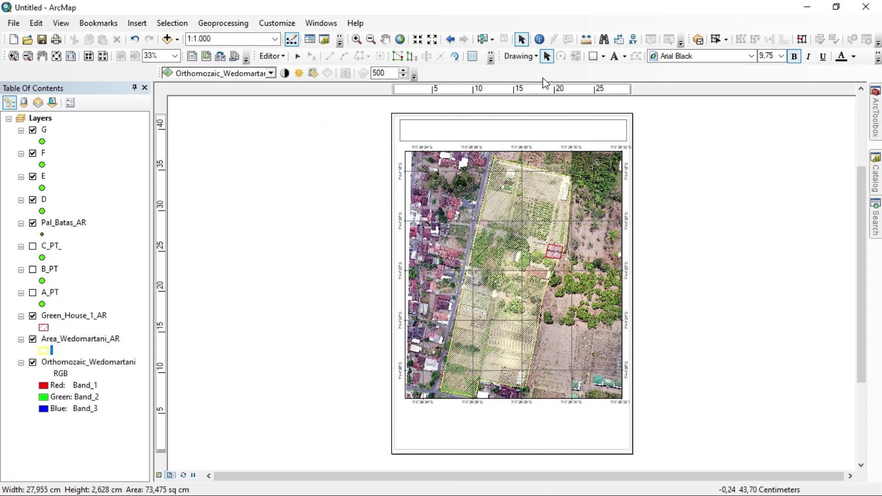
# Step: Add the two-line text "PETA FOTO UDARA" and "KEBUN PRAKTIK FAKULTAS PERTANIAN UPN 'Veteran' Yogyakarta" inside the rectangle above the map
pyautogui.click(614, 56)
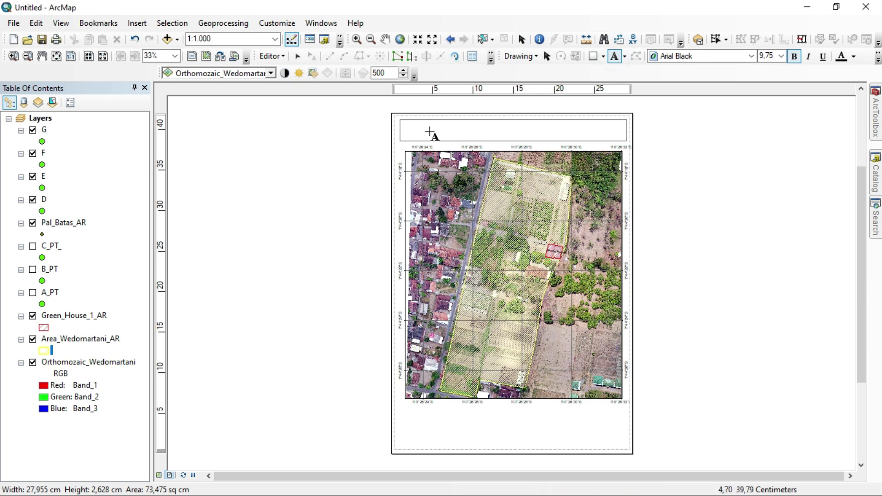
pyautogui.click(431, 131)
pyautogui.doubleClick(431, 132)
pyautogui.write('P')
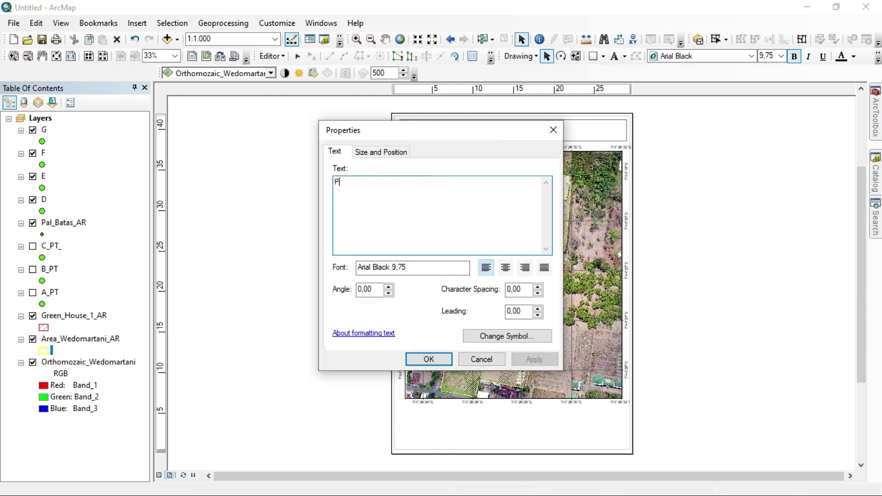
pyautogui.write('ETA FOTO UDARA')
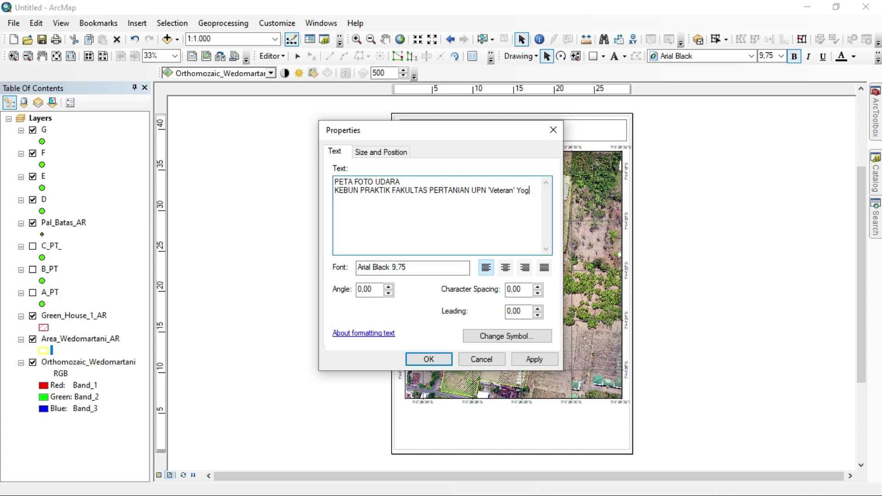
pyautogui.write('karta')
pyautogui.click(428, 359)
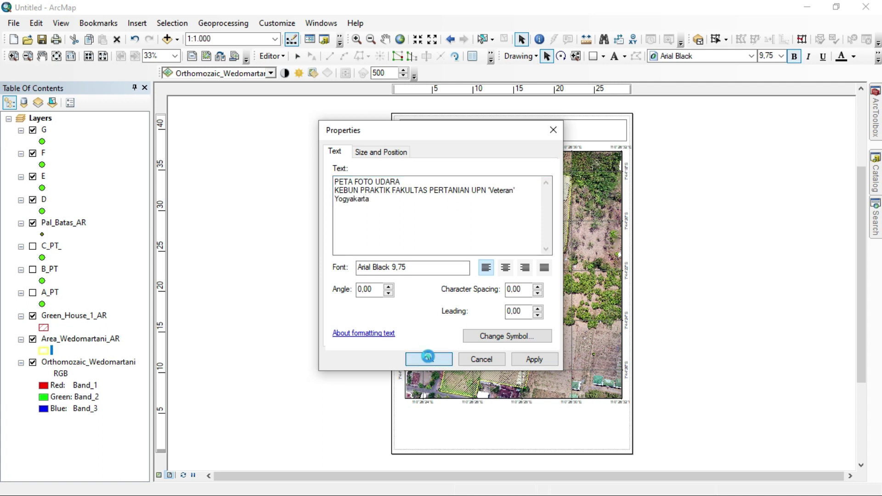
# Step: Set the title text's font size to 14 and center its lines within the rectangle
pyautogui.doubleClick(472, 127)
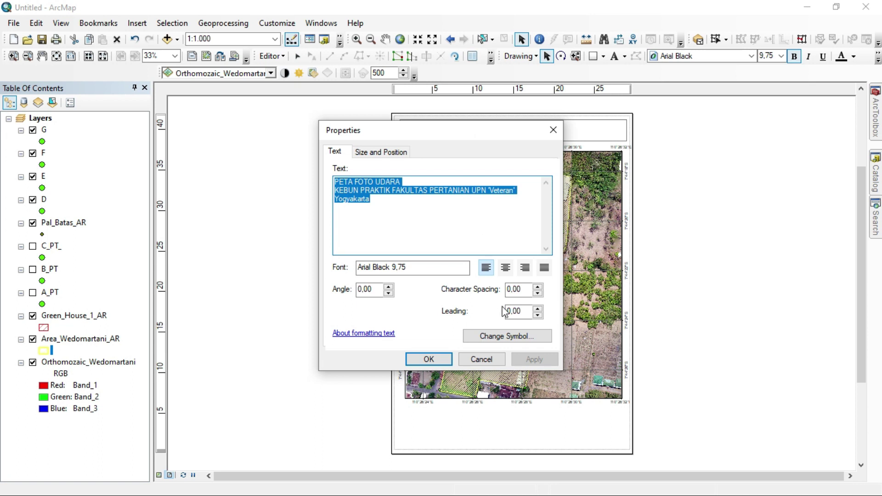
pyautogui.click(509, 336)
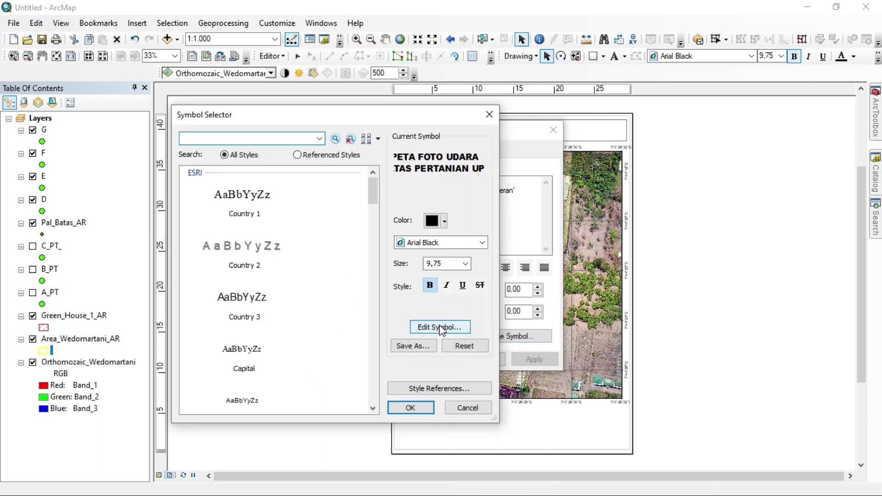
pyautogui.doubleClick(436, 263)
pyautogui.write('14')
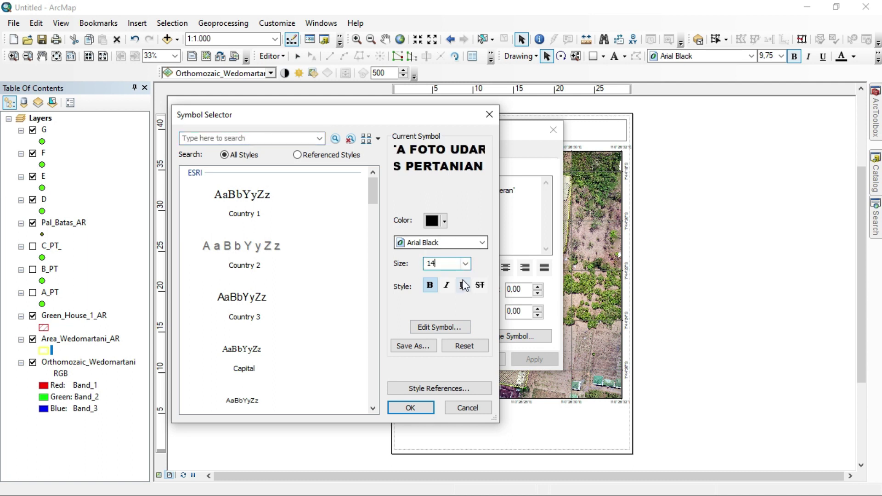
pyautogui.click(411, 407)
pyautogui.click(429, 358)
pyautogui.doubleClick(505, 129)
pyautogui.click(429, 359)
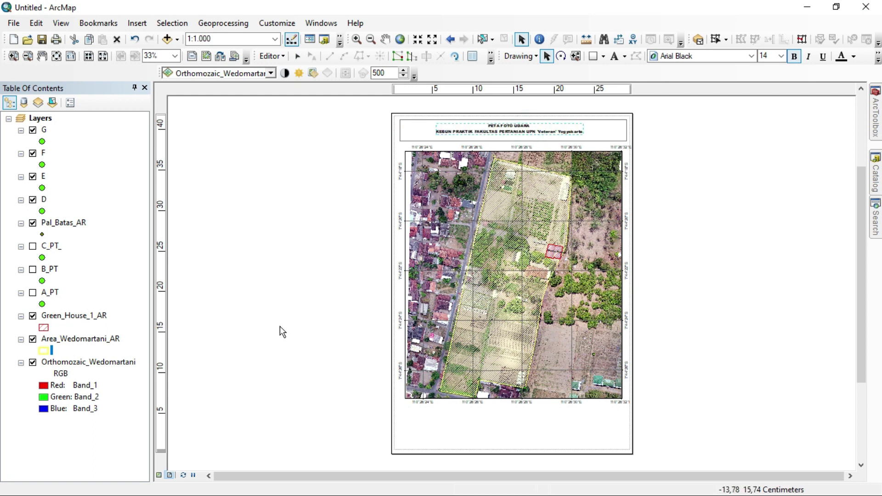
# Step: Insert the UPN Yogyakarta logo picture, move it to the left end of the title rectangle and shrink it to fit inside
pyautogui.click(139, 25)
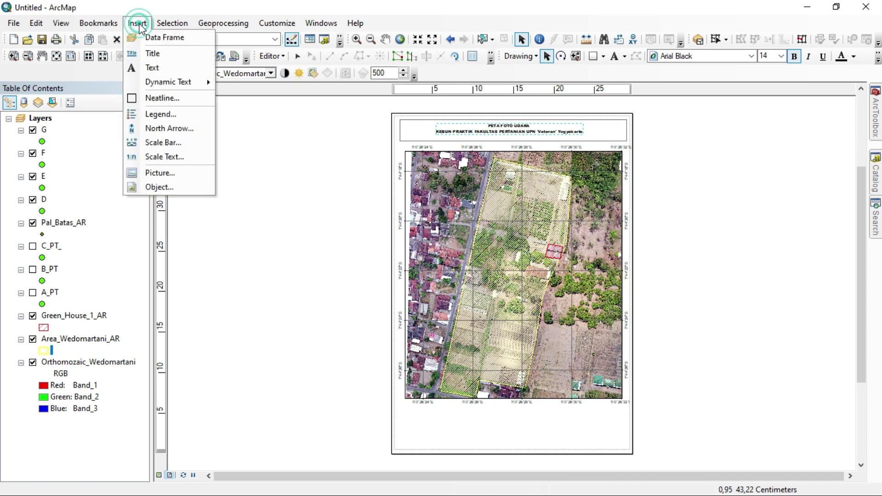
pyautogui.click(143, 172)
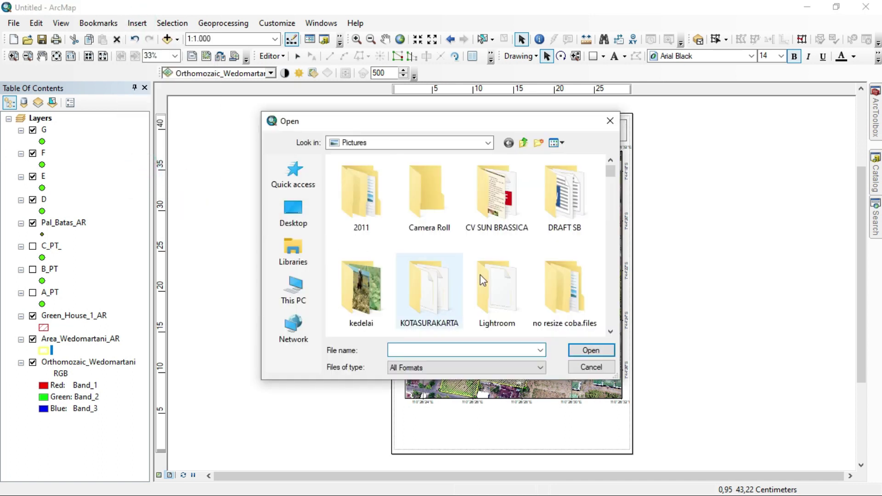
pyautogui.click(526, 203)
pyautogui.doubleClick(525, 202)
pyautogui.doubleClick(363, 304)
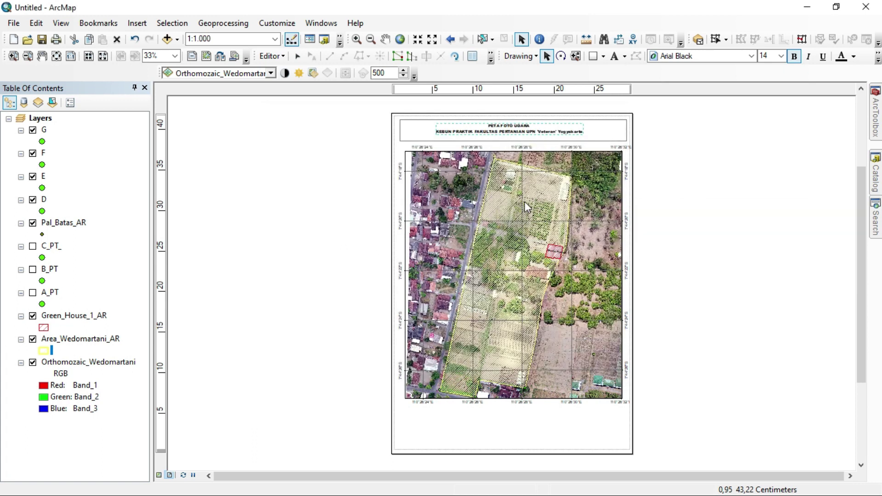
pyautogui.moveTo(511, 281); pyautogui.dragTo(426, 133)
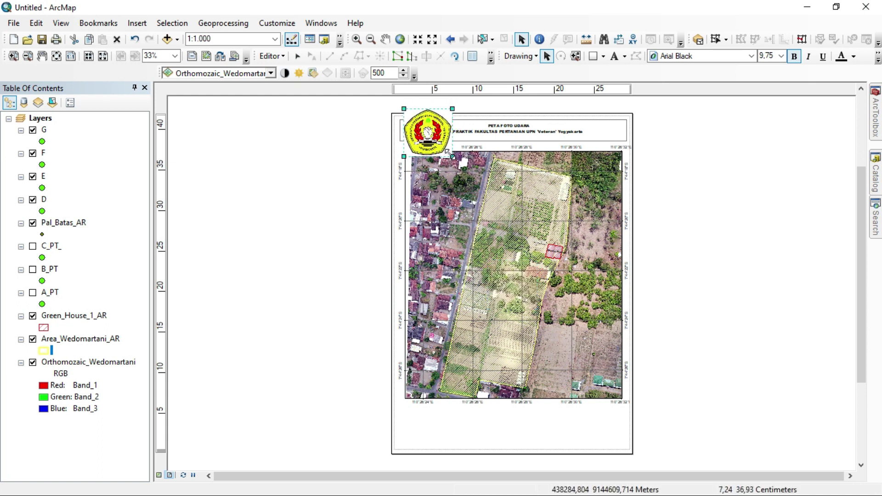
pyautogui.moveTo(452, 157); pyautogui.dragTo(419, 139)
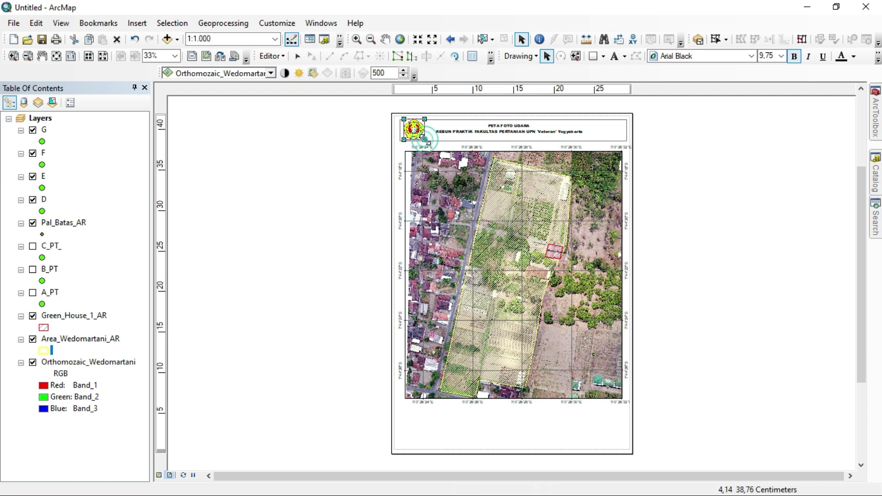
# Step: Insert the picture "himita PNG" and fit it inside the right end of the title rectangle
pyautogui.click(137, 23)
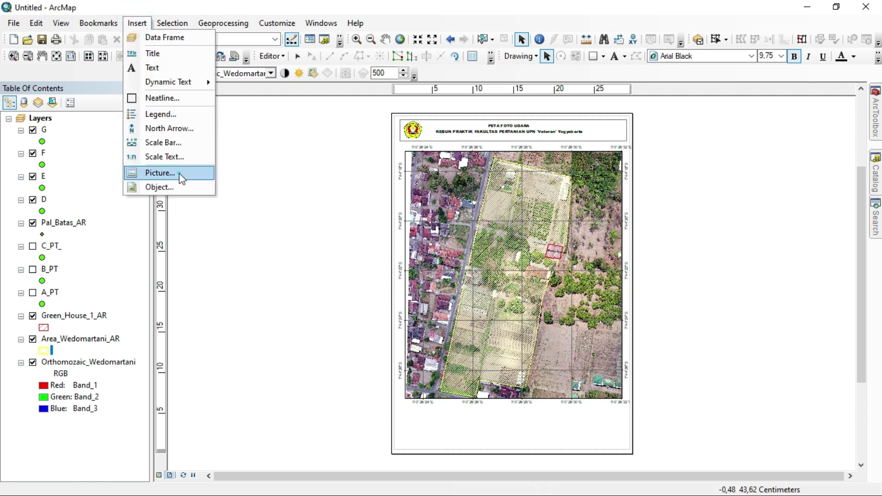
pyautogui.click(160, 173)
pyautogui.click(443, 191)
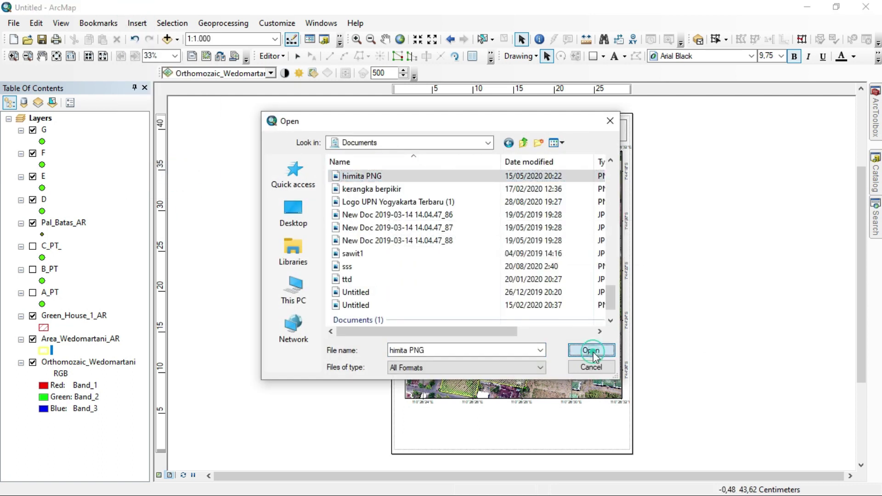
pyautogui.click(590, 350)
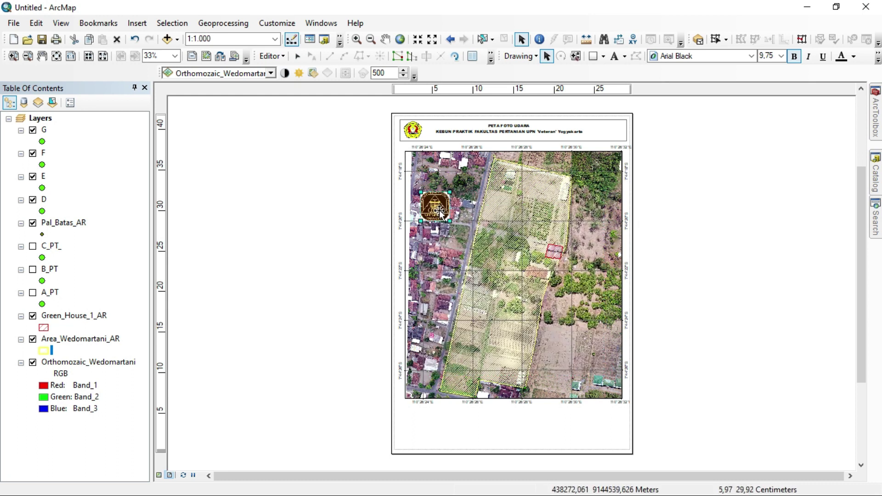
pyautogui.moveTo(440, 212); pyautogui.dragTo(618, 136)
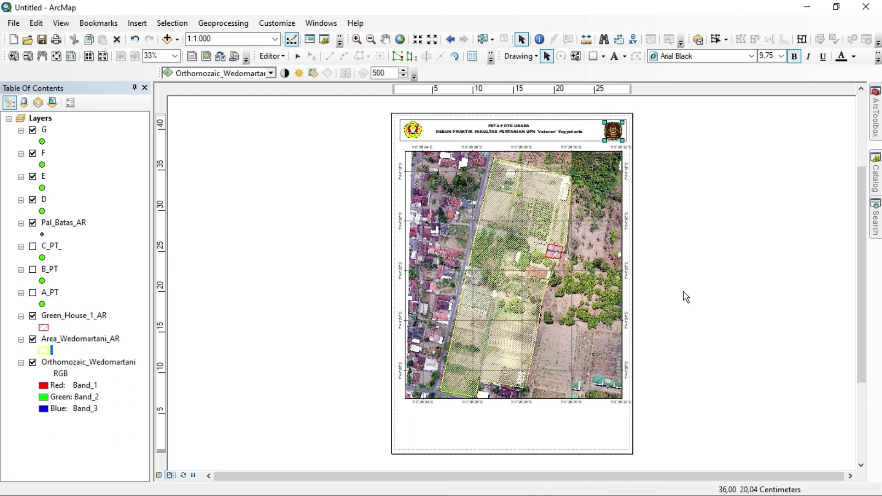
pyautogui.click(695, 309)
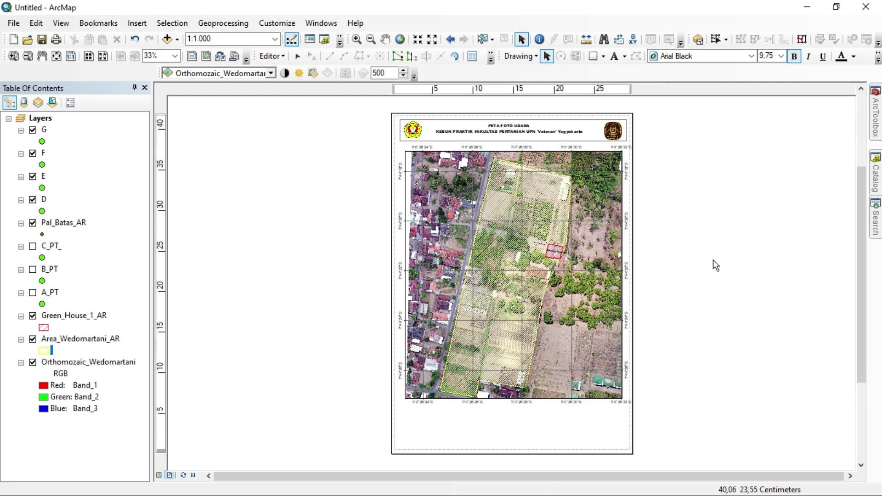
# Step: Make the data frame slightly narrower, shift it up, and draw a rectangle about 26.8 cm by 5.8 cm below it
pyautogui.hotkey('ctrl', 'z')
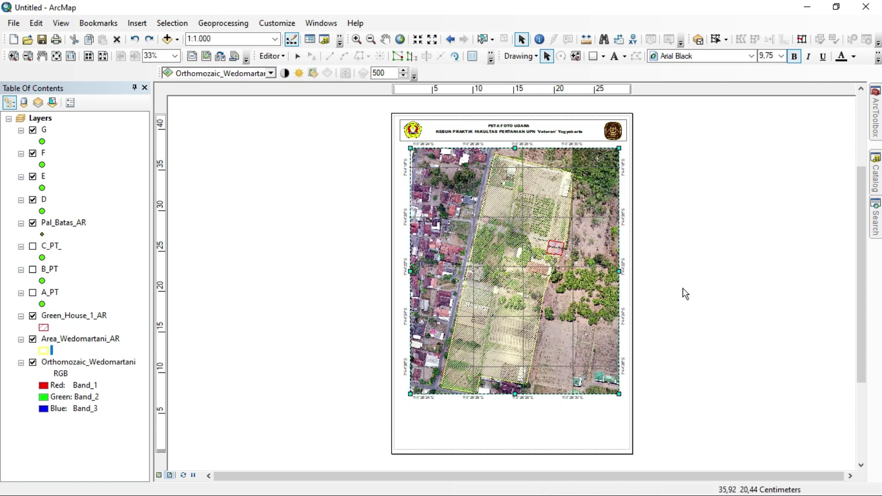
pyautogui.click(593, 56)
pyautogui.moveTo(402, 400); pyautogui.dragTo(621, 447)
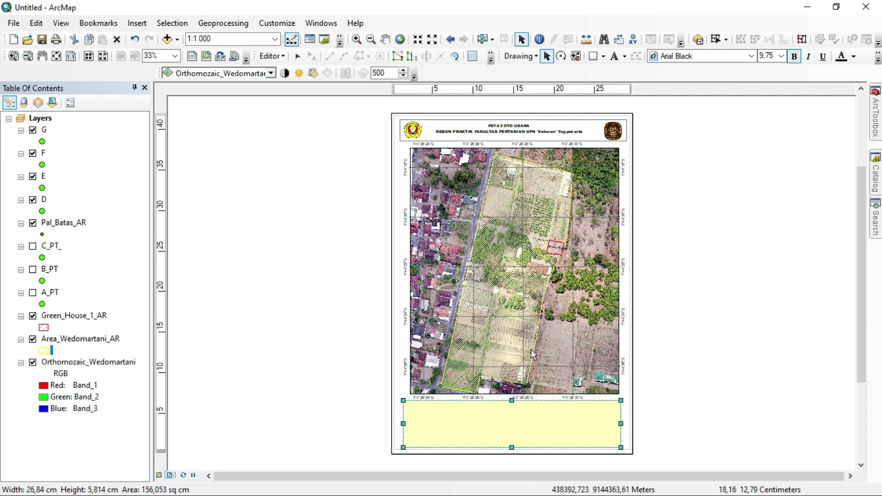
# Step: Change the fill color of the rectangle below the map to white
pyautogui.doubleClick(481, 425)
pyautogui.click(405, 198)
pyautogui.click(409, 212)
pyautogui.click(429, 346)
pyautogui.click(614, 55)
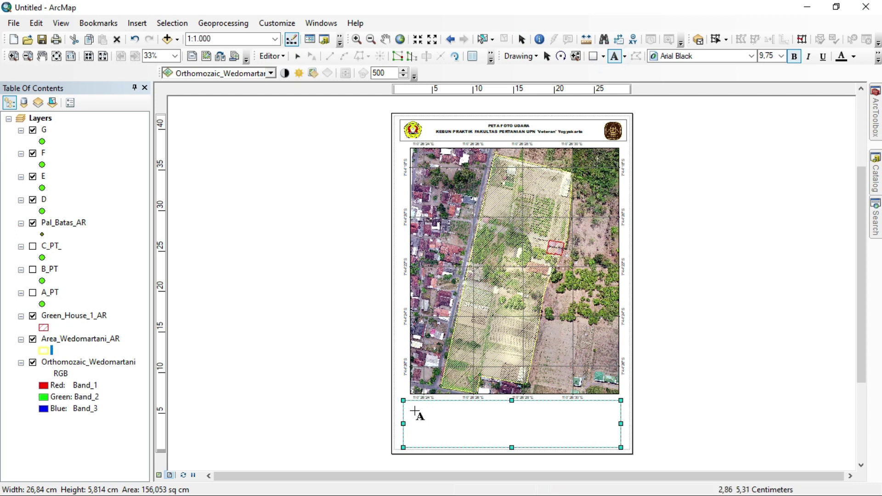
pyautogui.click(172, 23)
pyautogui.click(416, 22)
# Step: Insert a one-column legend of the visible layers titled "Legenda" and place it outside the page, left of the map
pyautogui.click(138, 25)
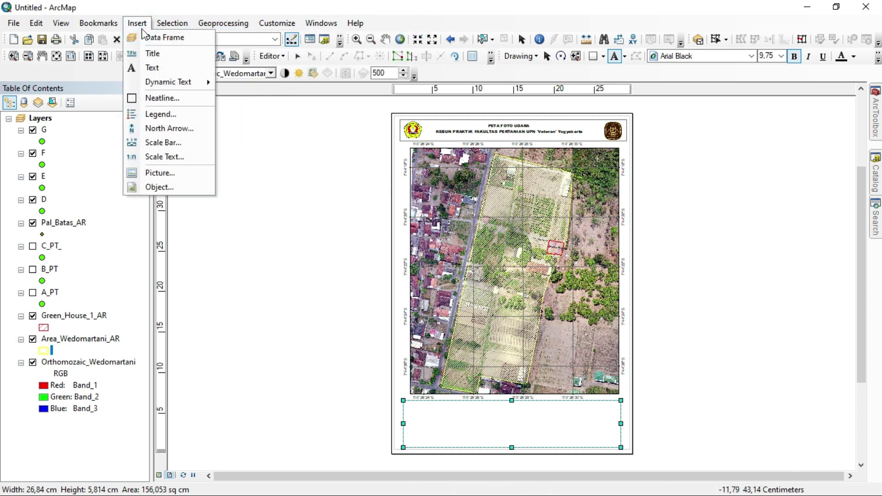
pyautogui.click(150, 115)
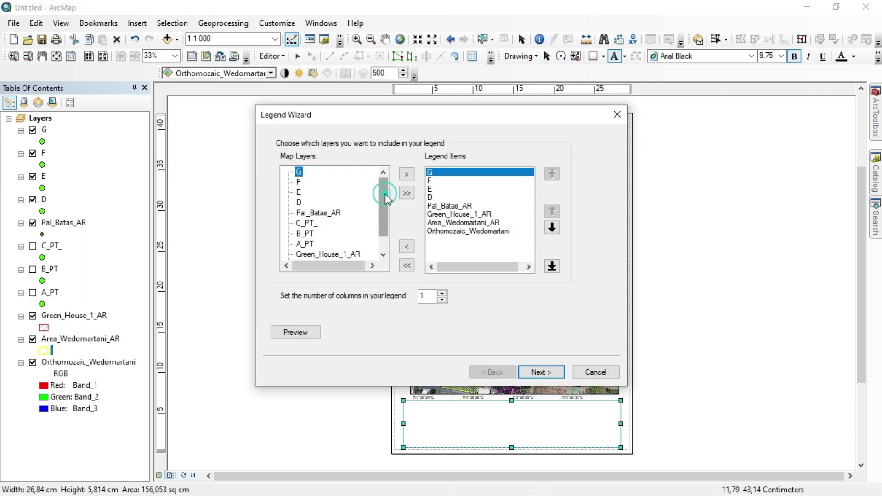
pyautogui.moveTo(385, 194); pyautogui.dragTo(384, 226)
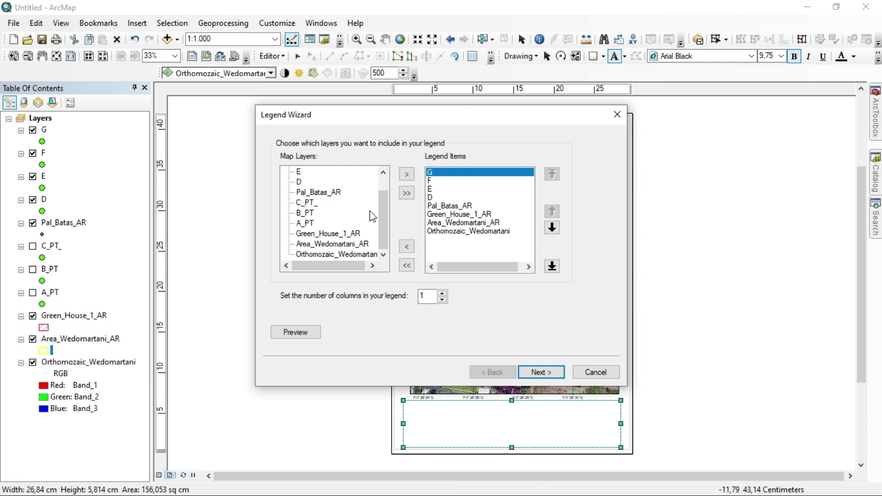
pyautogui.moveTo(384, 221)
pyautogui.mouseDown()
pyautogui.moveTo(380, 151)
pyautogui.moveTo(384, 220)
pyautogui.mouseUp()
pyautogui.click(555, 373)
pyautogui.click(311, 152)
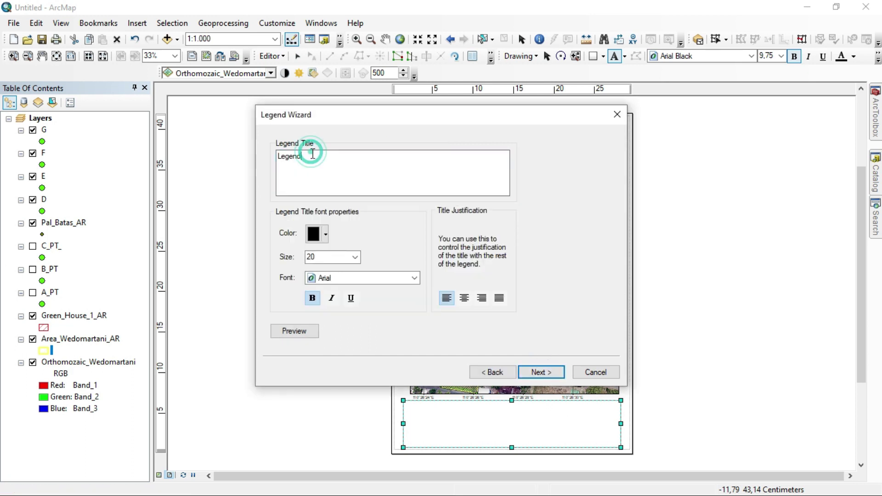
pyautogui.click(540, 373)
pyautogui.click(541, 373)
pyautogui.click(540, 372)
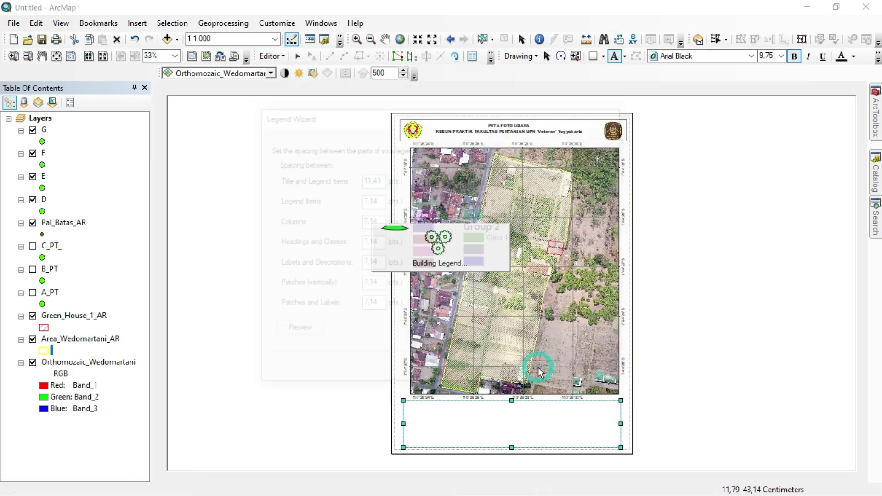
pyautogui.moveTo(486, 291); pyautogui.dragTo(354, 321)
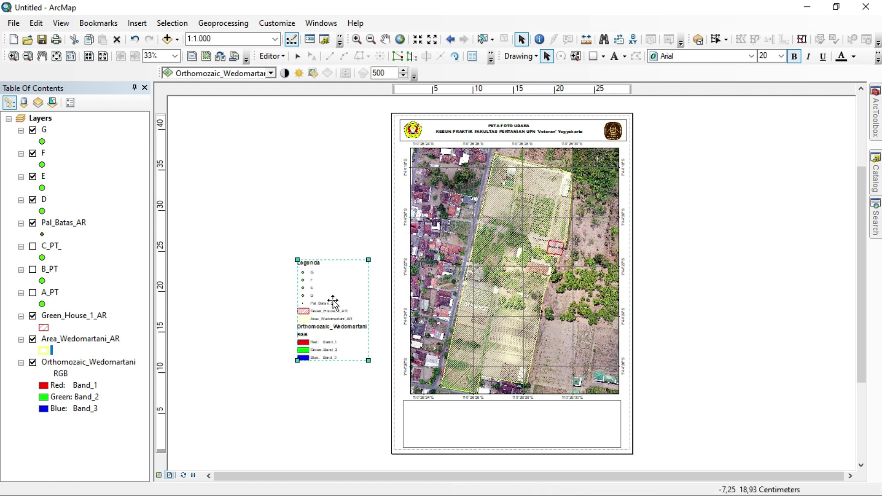
# Step: Convert the legend to graphics and ungroup it and all its entries into separate symbols and texts
pyautogui.rightClick(334, 282)
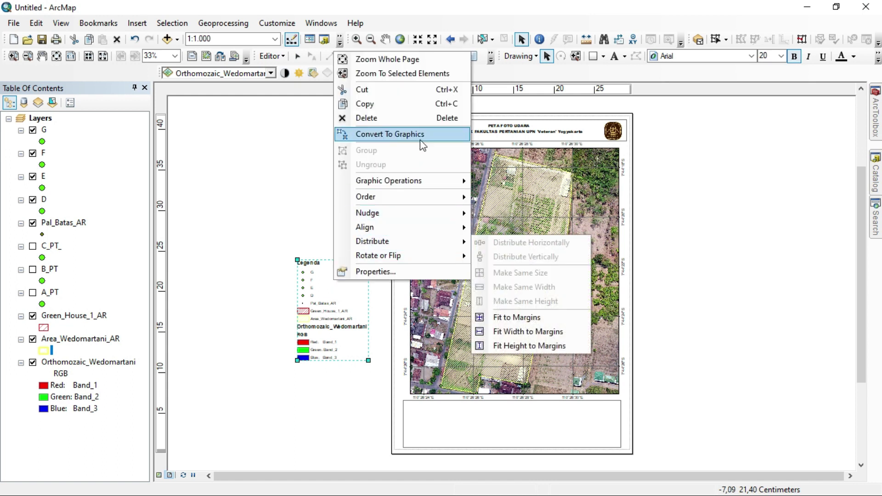
pyautogui.click(396, 134)
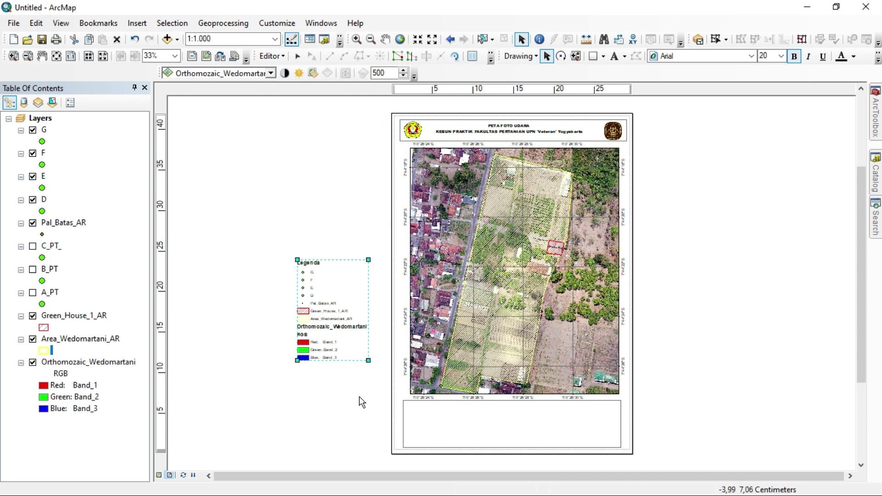
pyautogui.rightClick(344, 298)
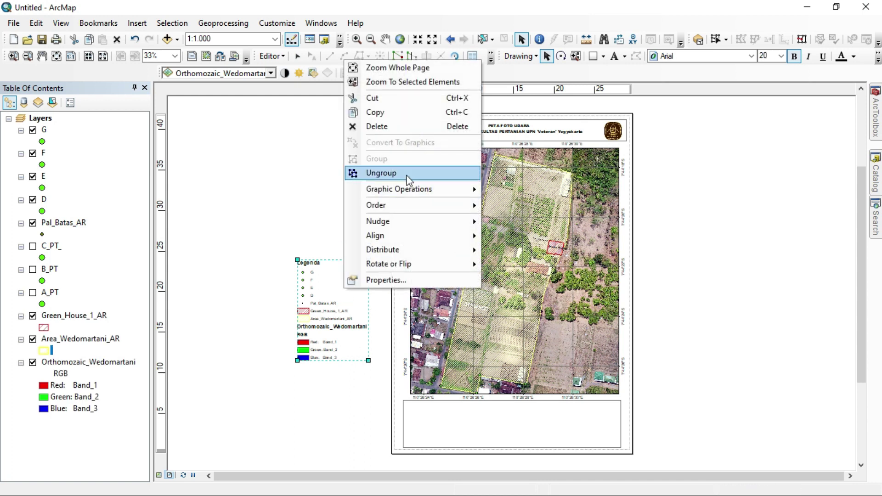
pyautogui.click(382, 173)
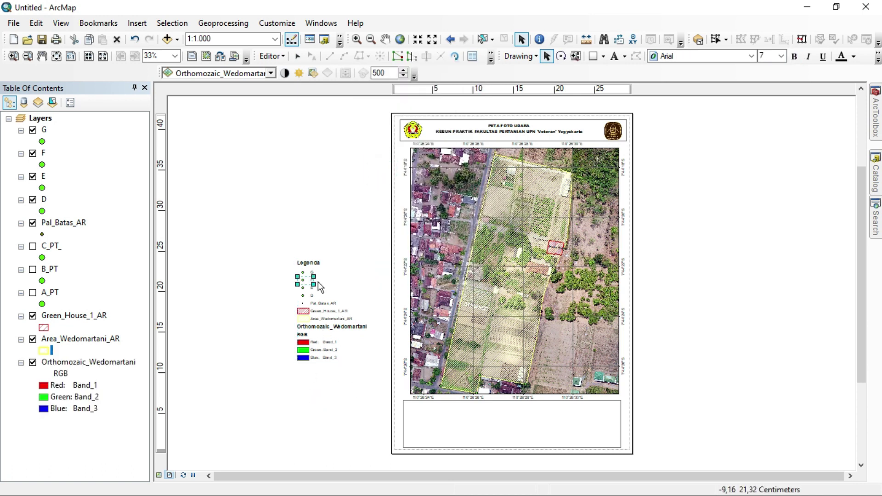
pyautogui.click(252, 227)
pyautogui.moveTo(252, 239); pyautogui.dragTo(379, 389)
pyautogui.rightClick(313, 265)
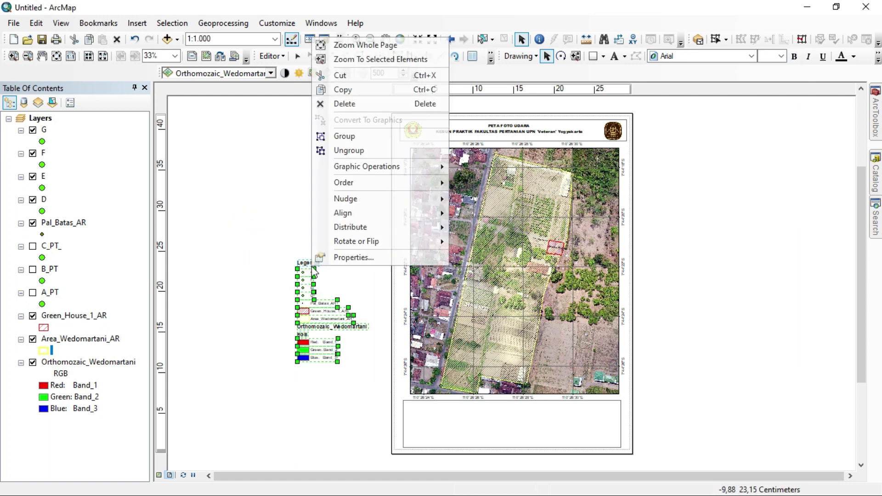
pyautogui.click(363, 151)
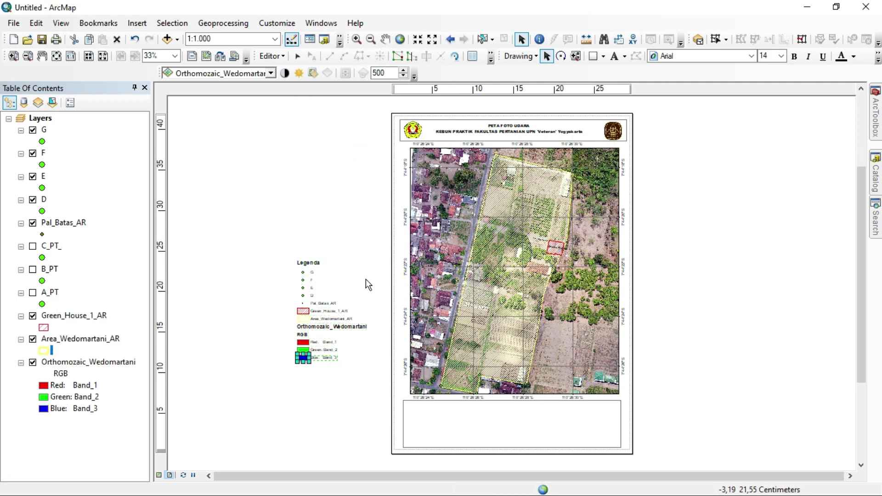
pyautogui.click(314, 262)
pyautogui.click(312, 280)
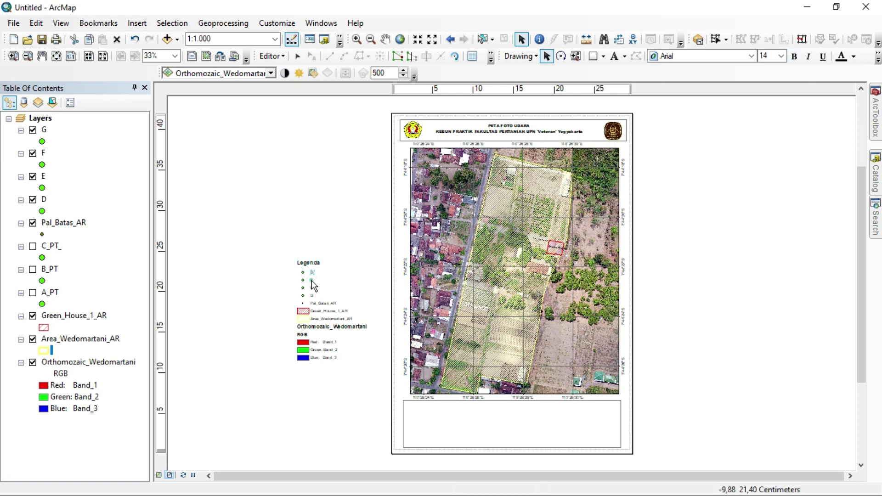
pyautogui.click(304, 313)
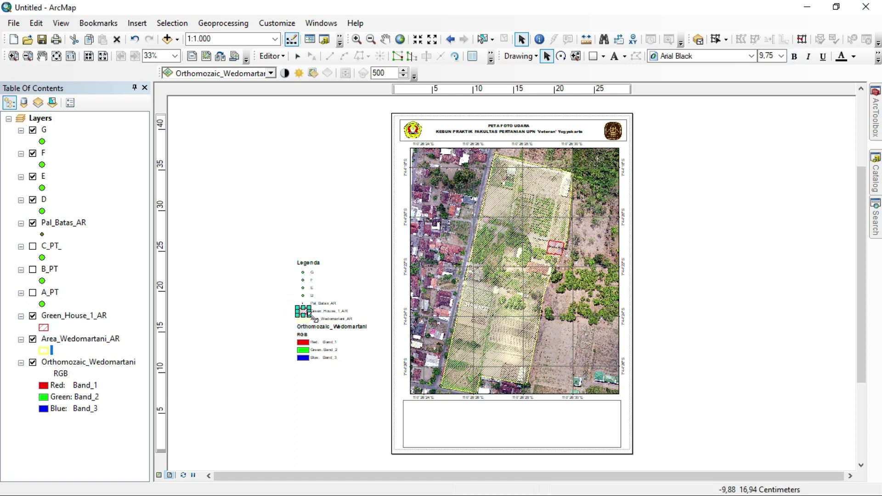
pyautogui.click(331, 320)
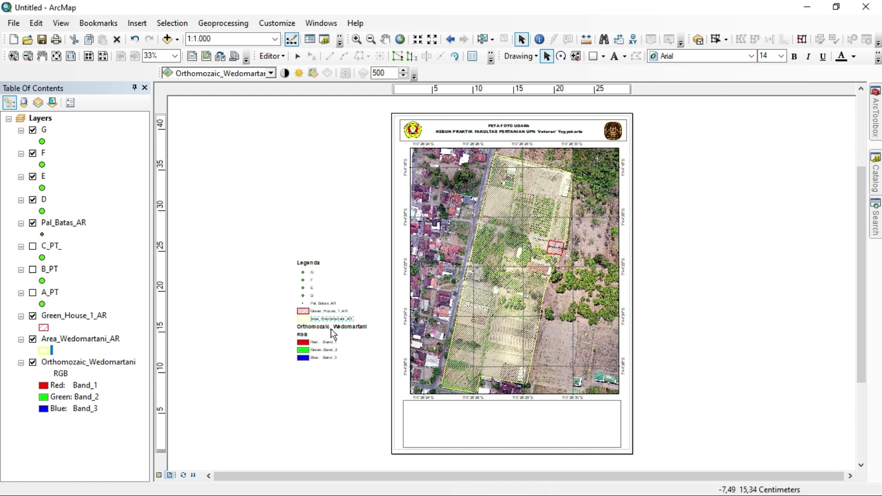
# Step: Delete the orthomosaic entry from the legend: its heading, the RGB label and the red, green and blue band patches with their labels
pyautogui.click(269, 350)
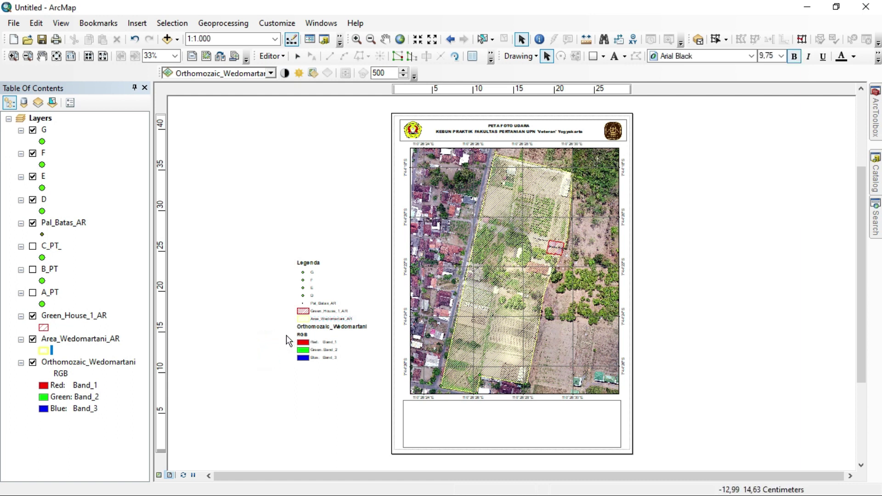
pyautogui.moveTo(288, 331); pyautogui.dragTo(355, 379)
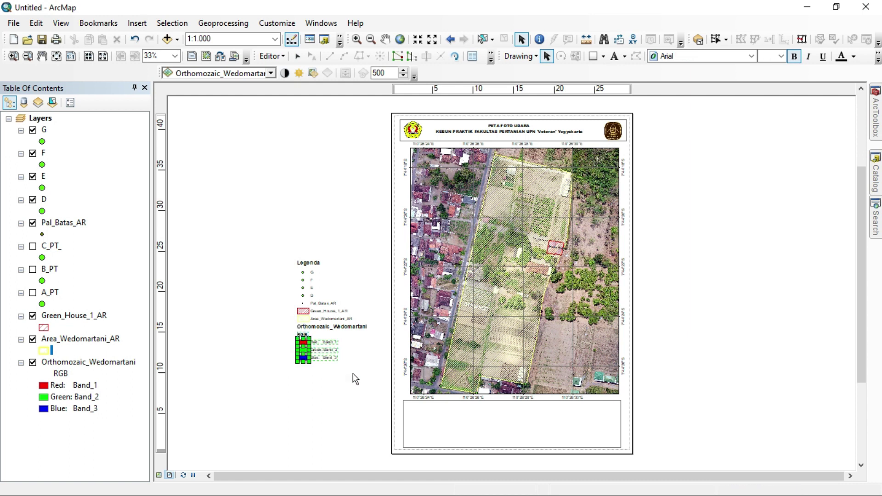
pyautogui.rightClick(324, 363)
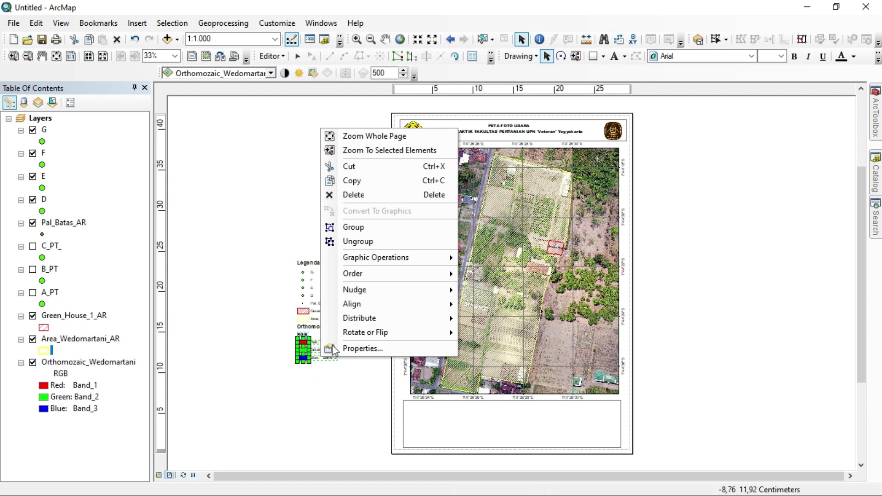
pyautogui.click(385, 193)
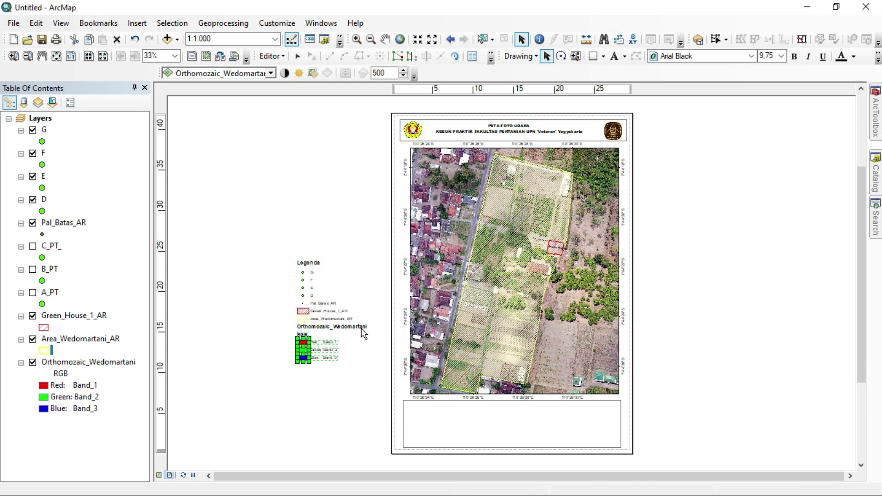
pyautogui.click(335, 328)
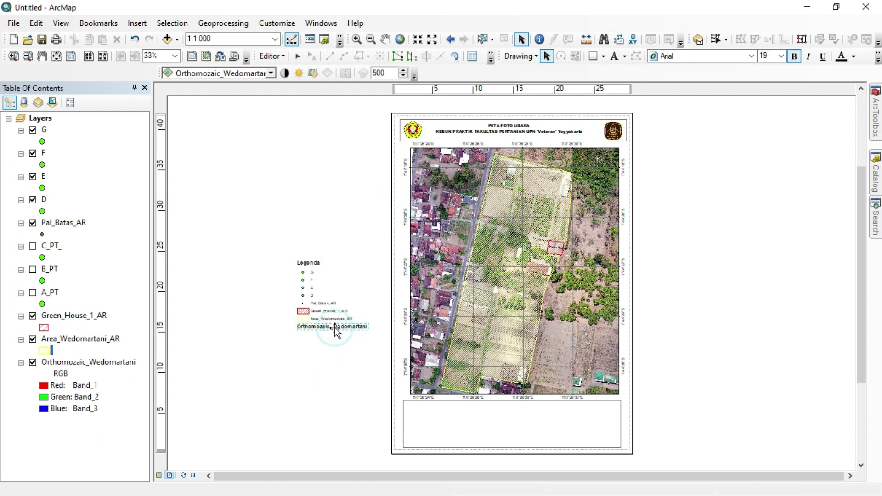
pyautogui.press('Delete')
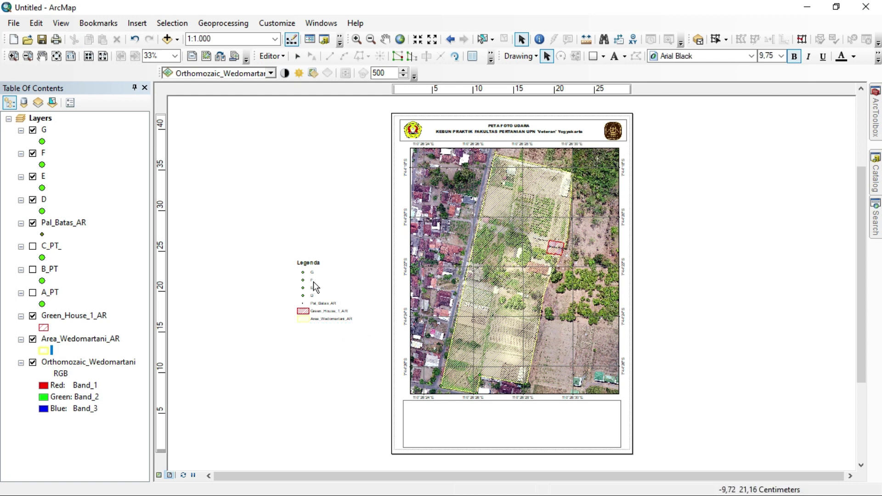
pyautogui.doubleClick(310, 265)
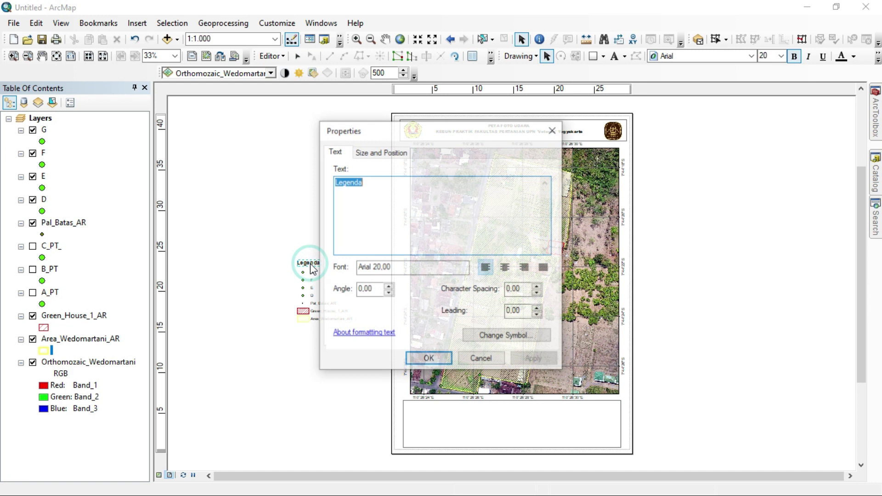
pyautogui.click(489, 338)
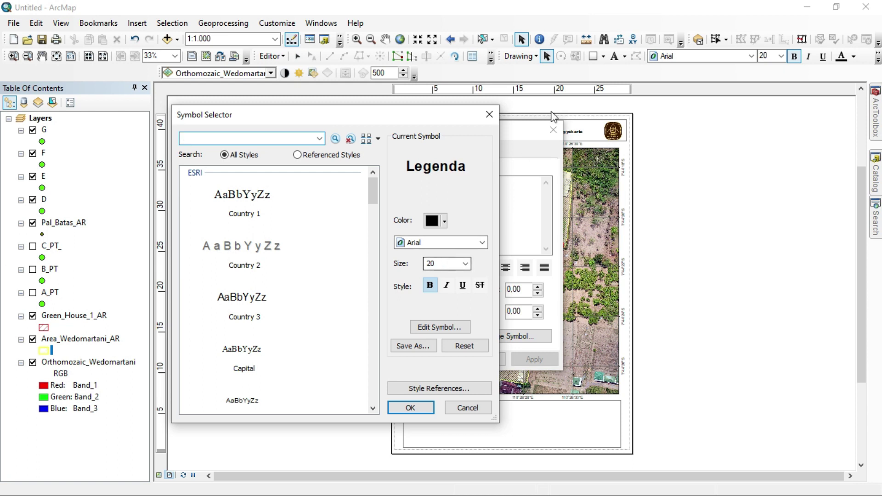
pyautogui.click(489, 115)
pyautogui.click(553, 130)
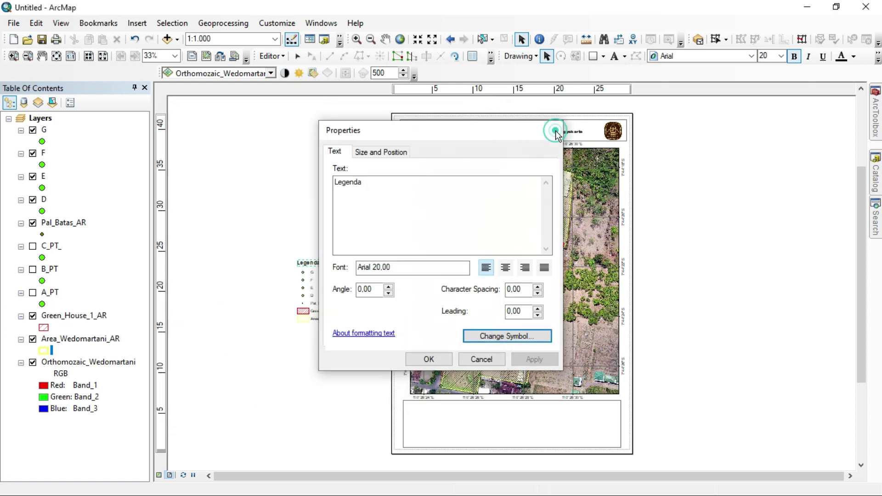
# Step: Move all the legend symbols and texts together into the white rectangle below the map, at its left end
pyautogui.click(368, 222)
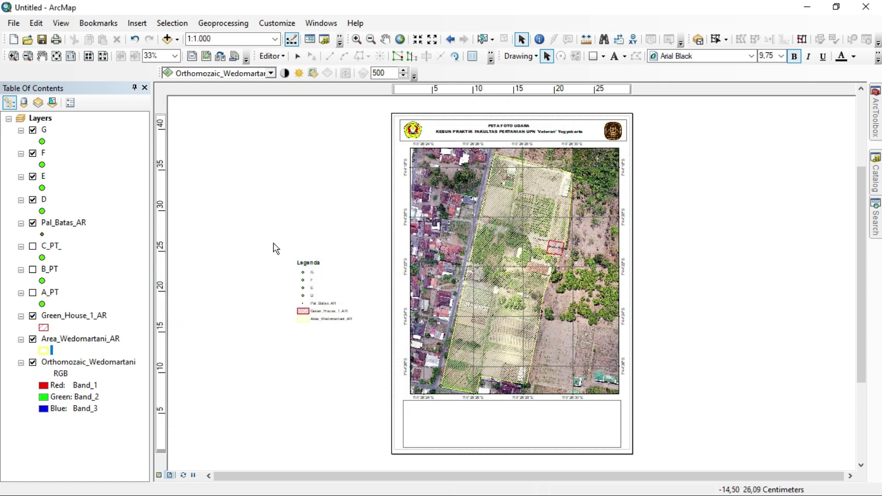
pyautogui.moveTo(272, 244); pyautogui.dragTo(395, 353)
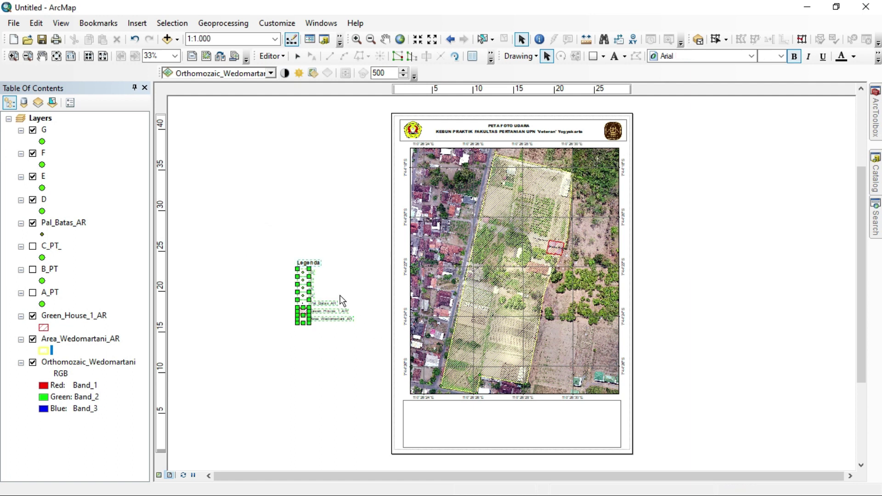
pyautogui.moveTo(309, 264); pyautogui.dragTo(430, 408)
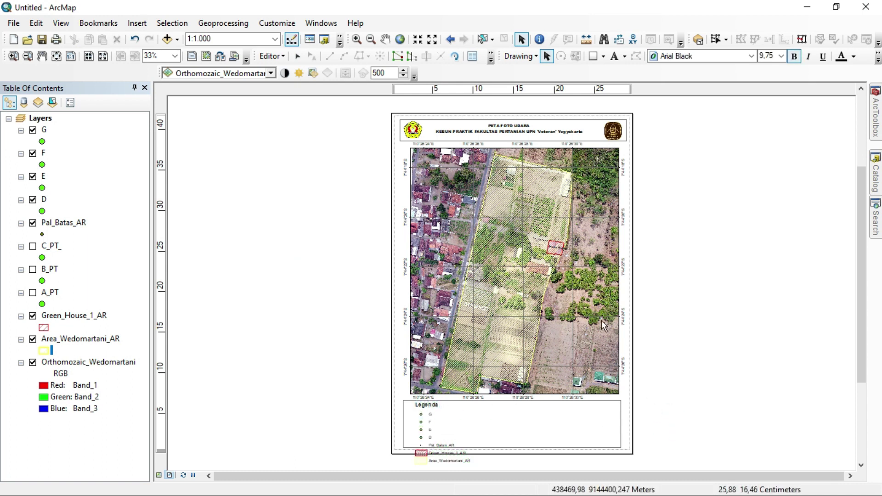
# Step: Insert a scale bar in the Double Alternating Scale Bar 2 style with division units set to Meters
pyautogui.click(136, 24)
pyautogui.click(157, 142)
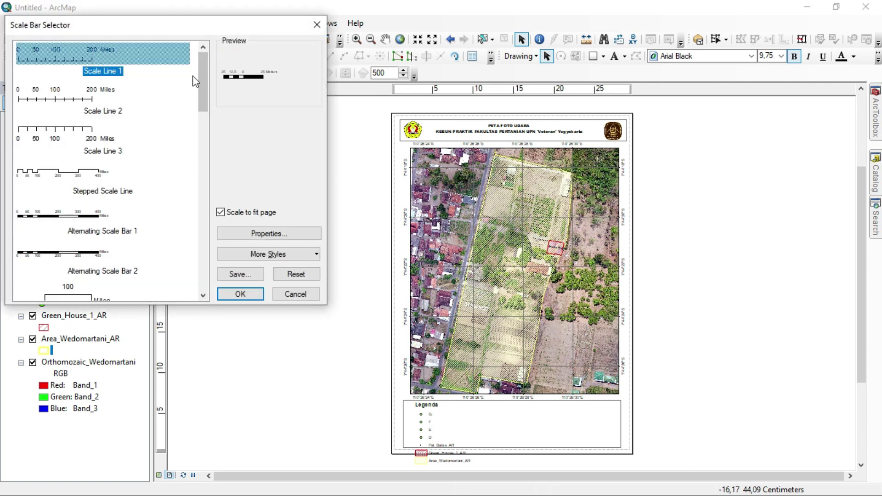
pyautogui.moveTo(202, 84); pyautogui.dragTo(203, 143)
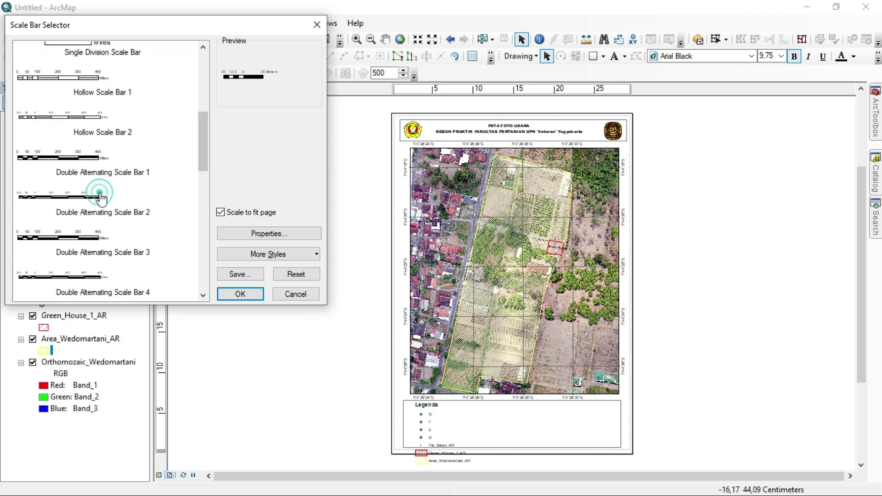
pyautogui.click(144, 212)
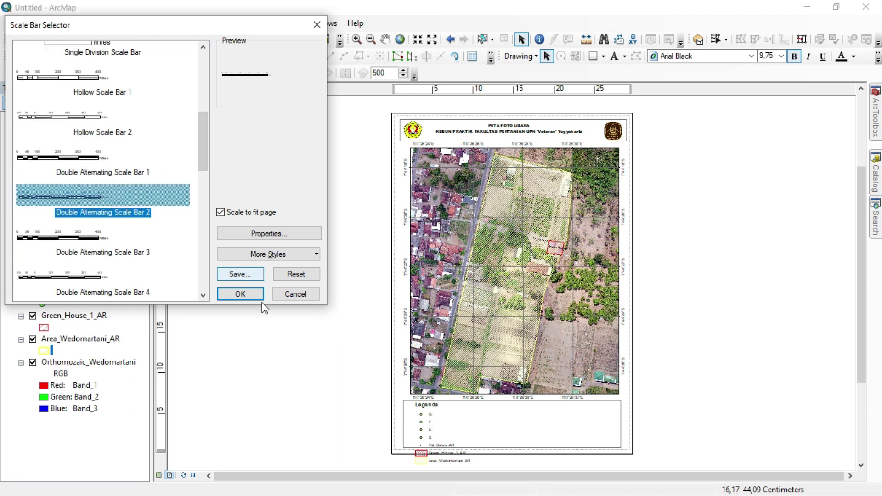
pyautogui.click(268, 233)
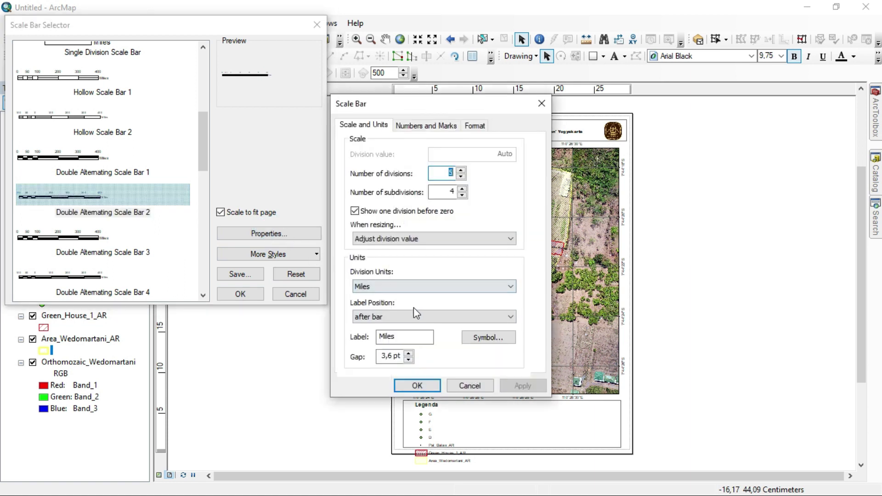
pyautogui.click(388, 285)
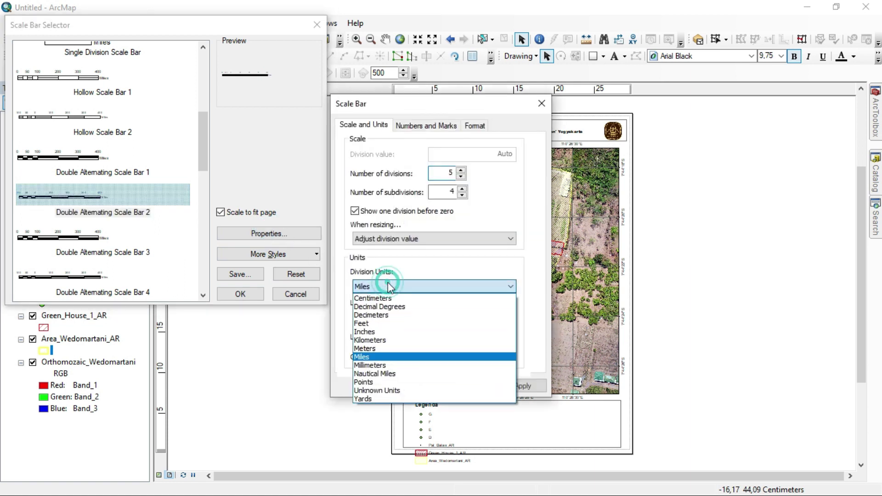
pyautogui.click(402, 349)
pyautogui.click(418, 384)
pyautogui.click(248, 293)
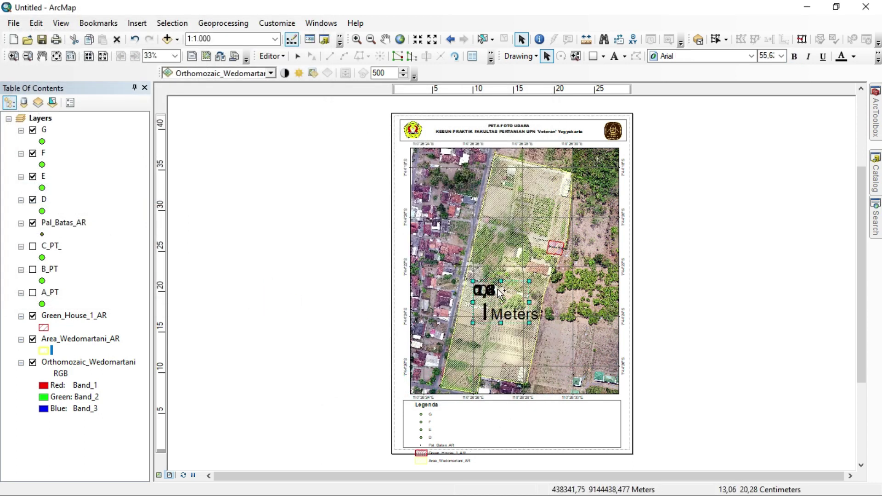
# Step: Resize the scale bar and place it in the rectangle below the map, beside the Legenda title
pyautogui.moveTo(510, 289); pyautogui.dragTo(500, 413)
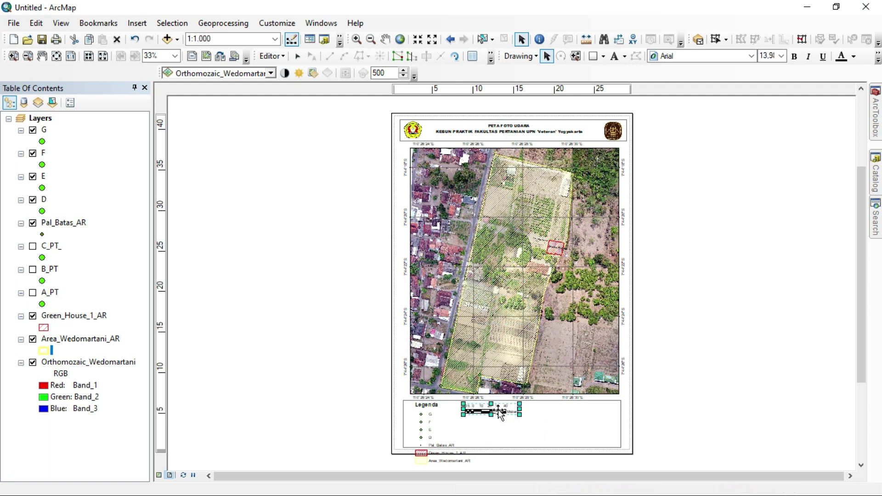
pyautogui.click(694, 413)
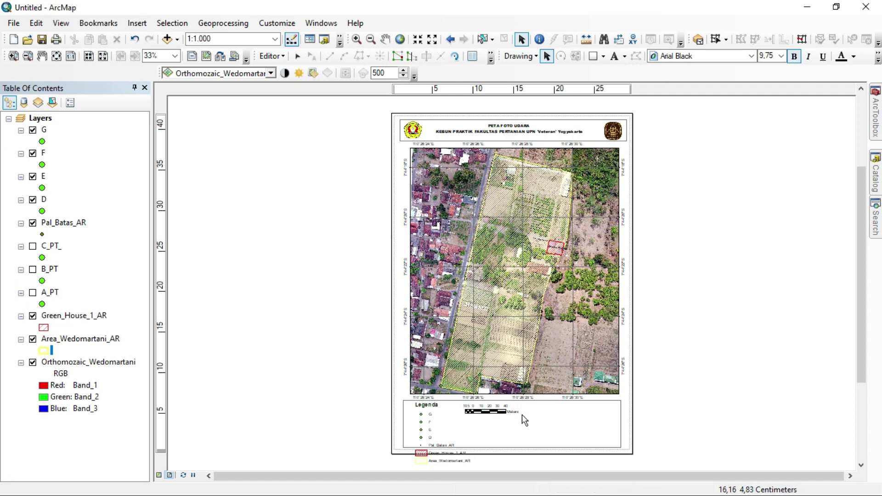
pyautogui.click(502, 415)
pyautogui.click(746, 394)
# Step: Insert a scale text into the layout, move it off the page and delete it again
pyautogui.click(145, 23)
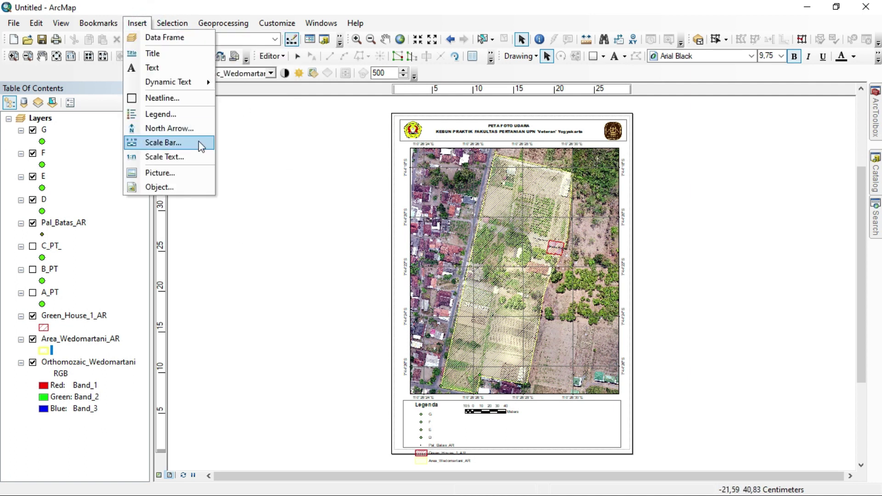
pyautogui.click(190, 158)
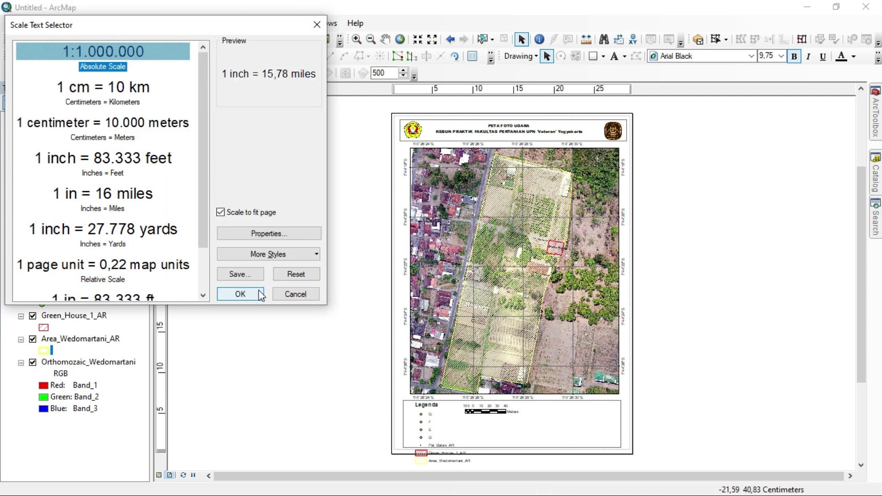
pyautogui.click(257, 291)
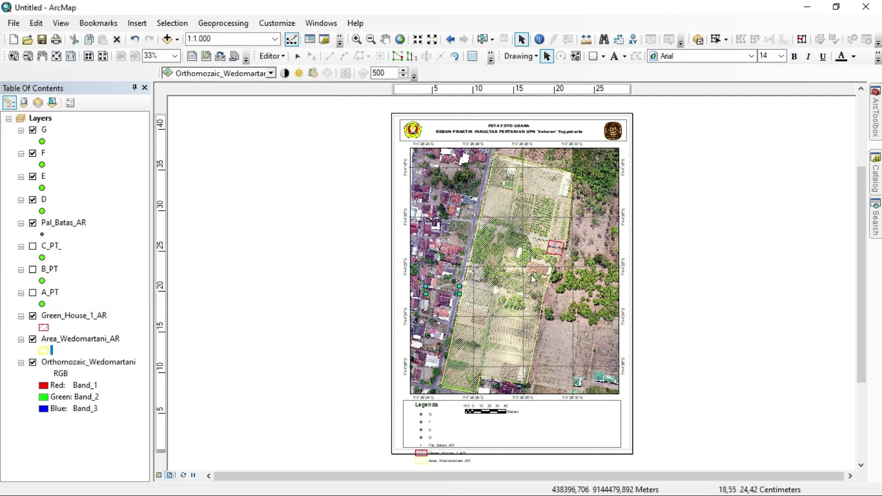
pyautogui.moveTo(442, 290); pyautogui.dragTo(342, 319)
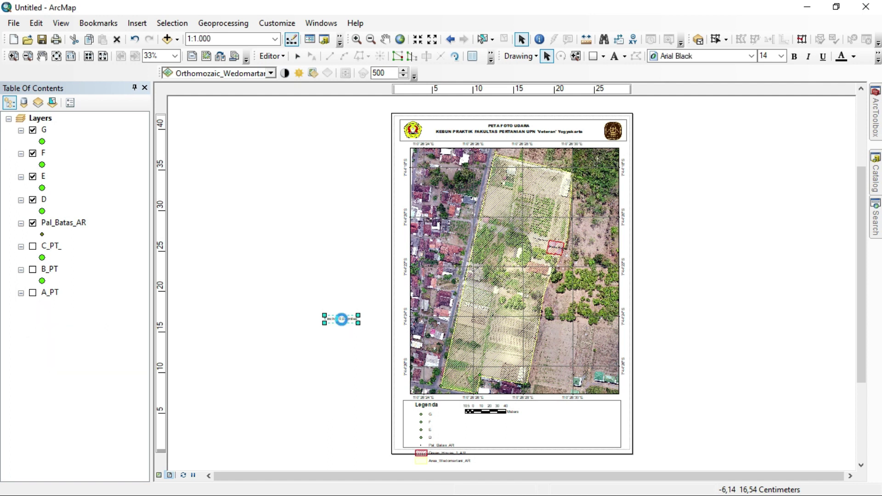
pyautogui.press('Delete')
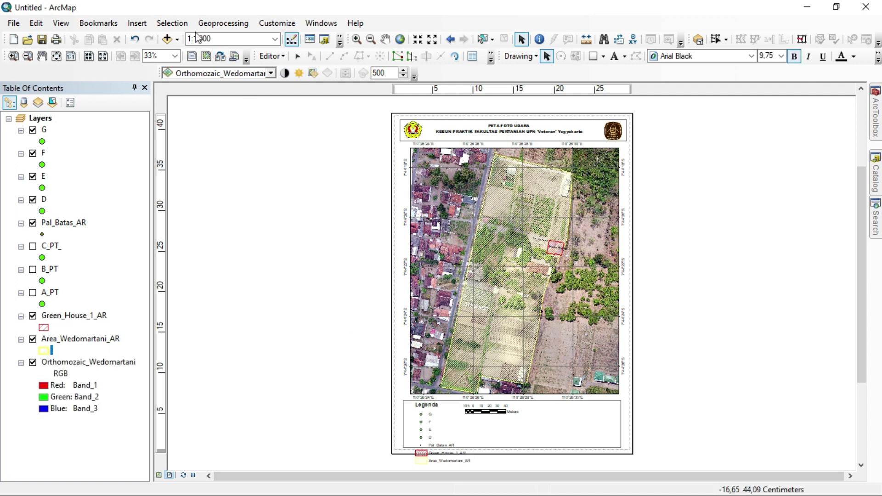
# Step: Add the two-line text "Skala 1:1000 (Untuk Kertas A3)" under the scale bar
pyautogui.click(195, 38)
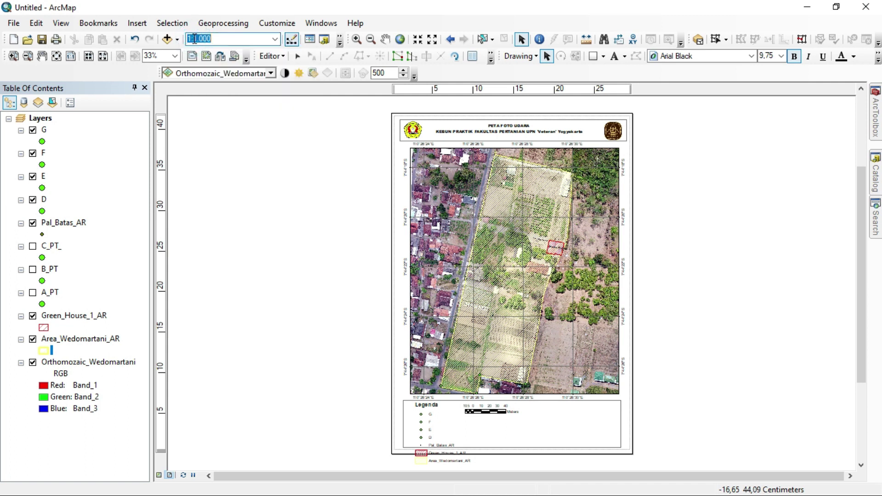
pyautogui.press('Return')
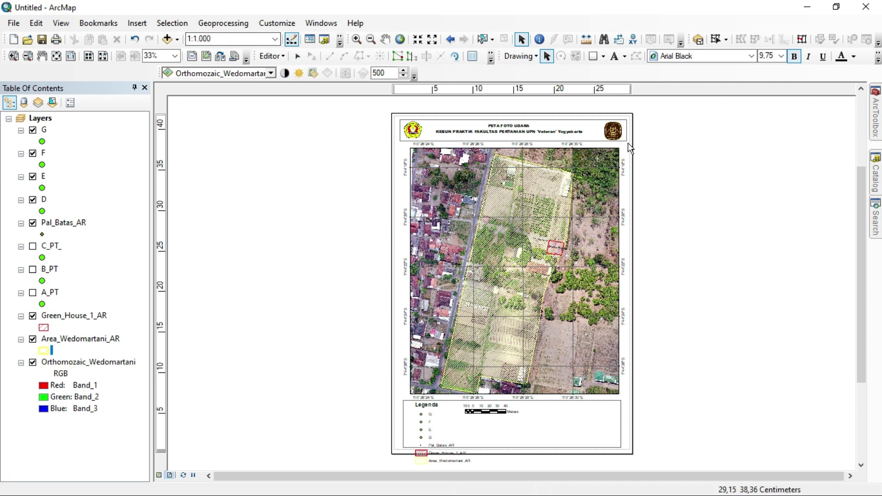
pyautogui.click(614, 56)
pyautogui.click(477, 423)
pyautogui.doubleClick(478, 424)
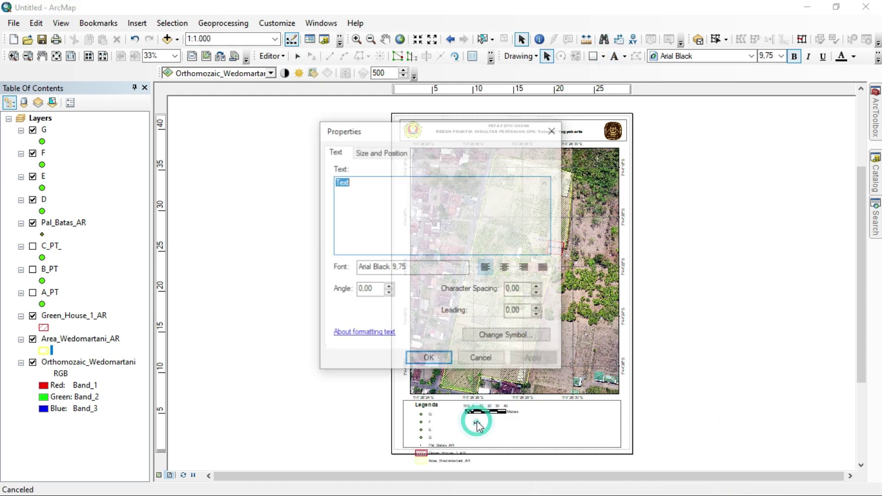
pyautogui.write('Skala 1:1000')
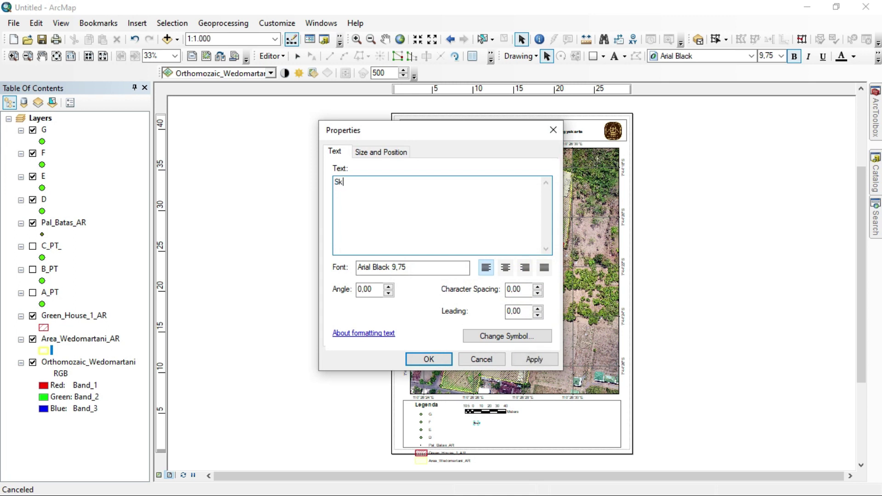
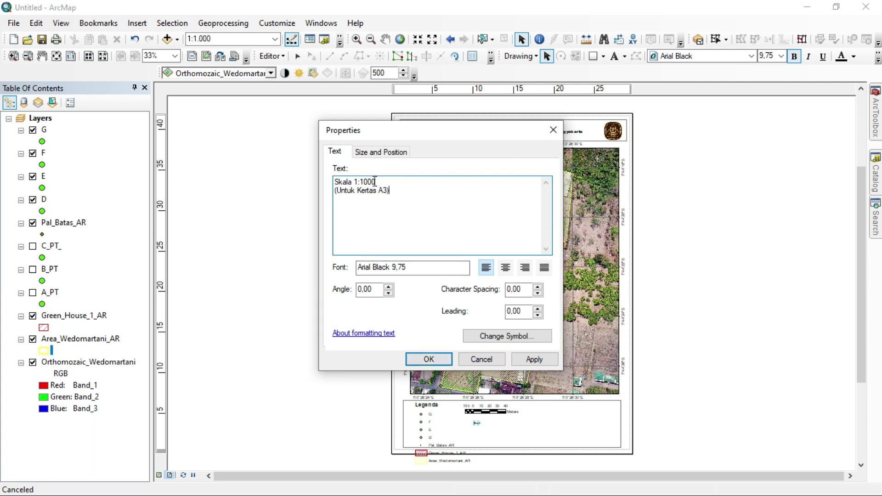
pyautogui.click(427, 359)
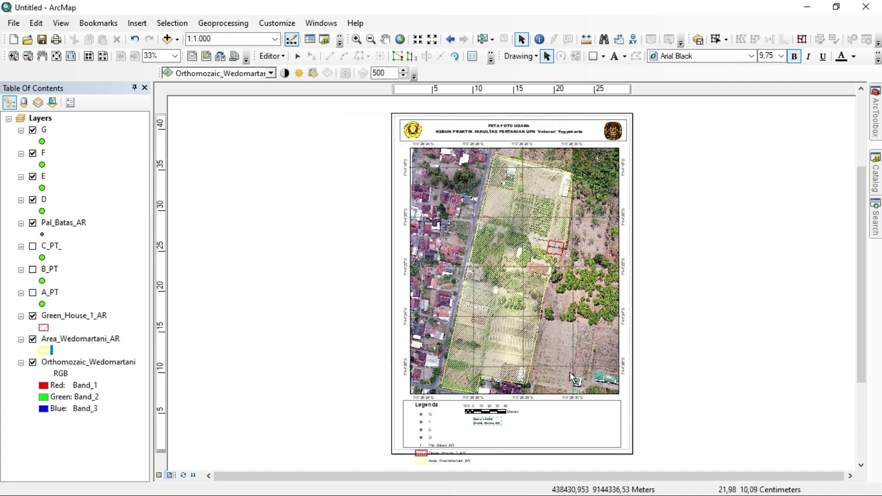
# Step: Insert a north arrow in the ESRI North 5 style into the layout
pyautogui.click(138, 23)
pyautogui.moveTo(162, 26)
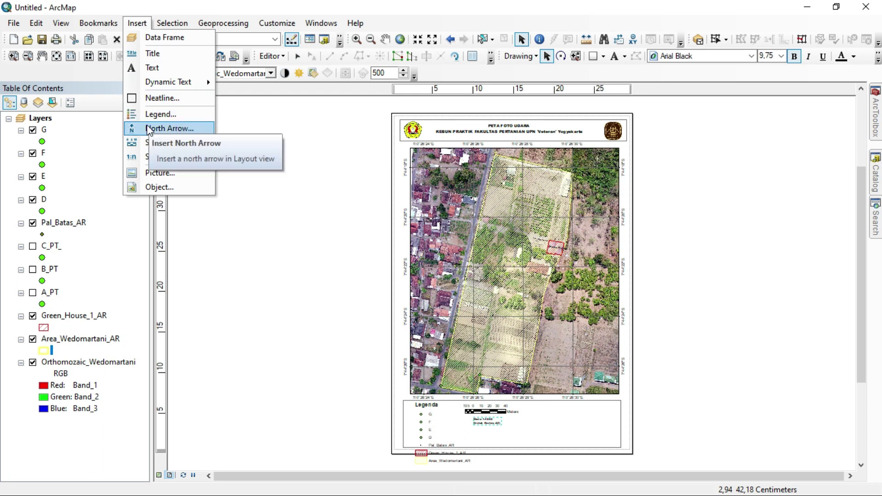
pyautogui.click(152, 131)
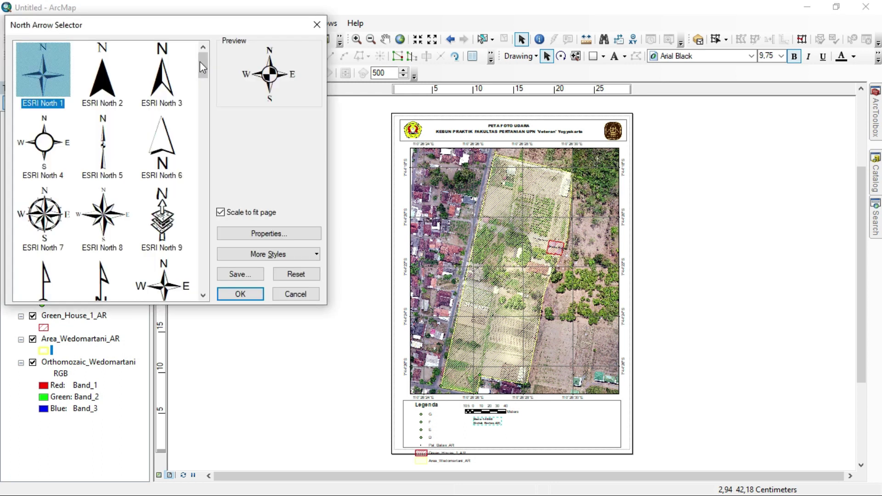
pyautogui.scroll(-4, 202, 62)
pyautogui.scroll(-5, 200, 98)
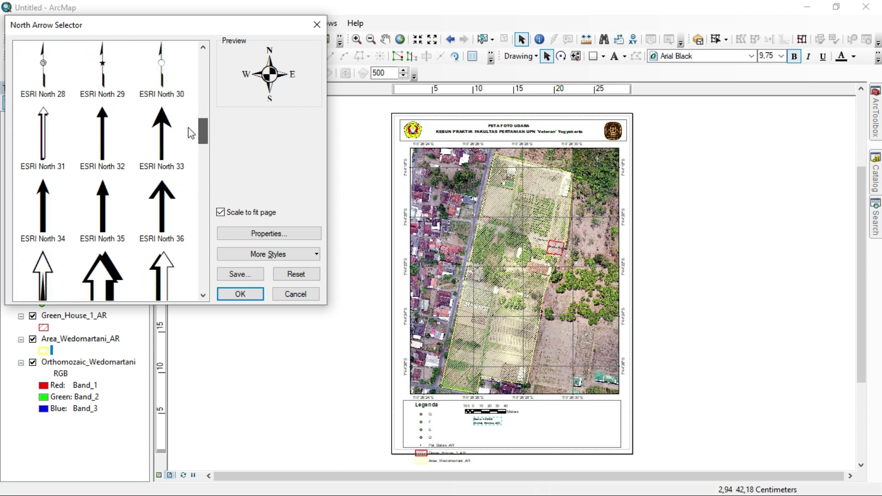
pyautogui.scroll(-8, 191, 133)
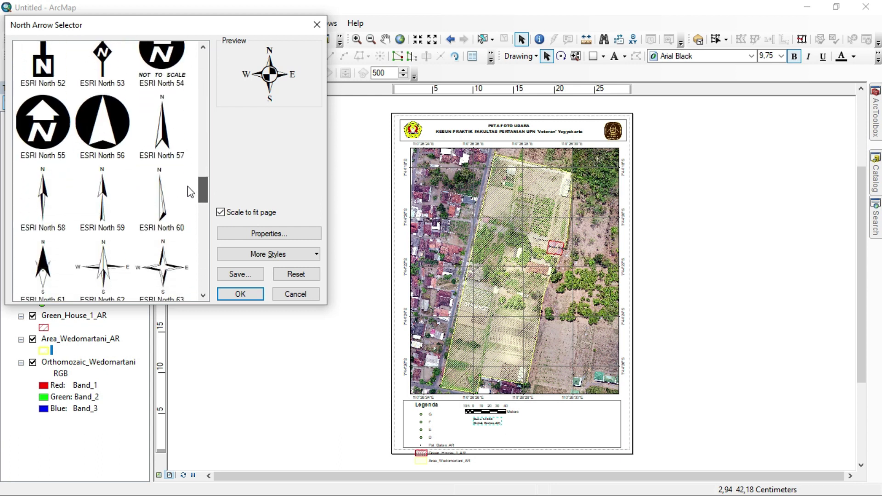
pyautogui.moveTo(203, 189); pyautogui.dragTo(199, 6)
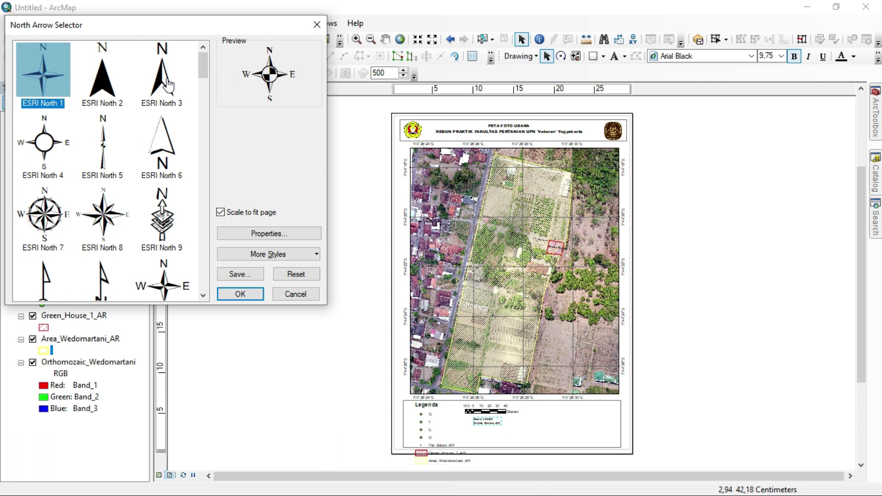
pyautogui.doubleClick(112, 138)
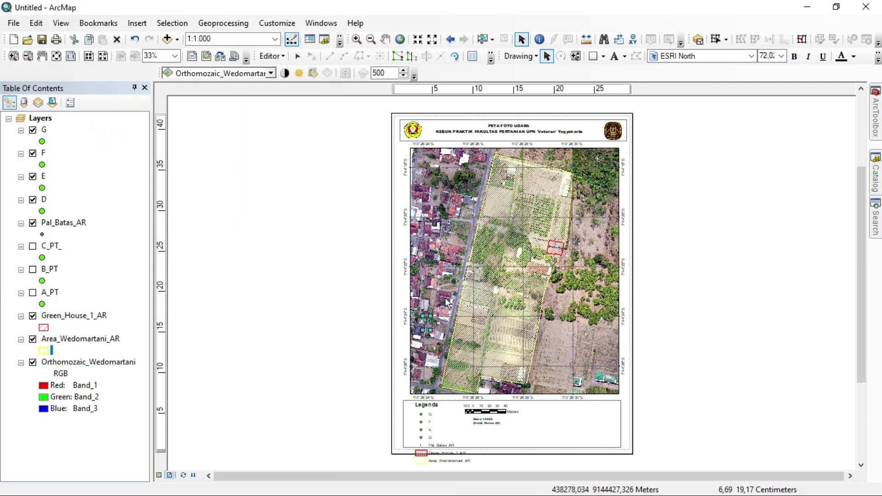
# Step: Enlarge the north arrow and place it below the scale text, beside the legend
pyautogui.moveTo(426, 324); pyautogui.dragTo(357, 349)
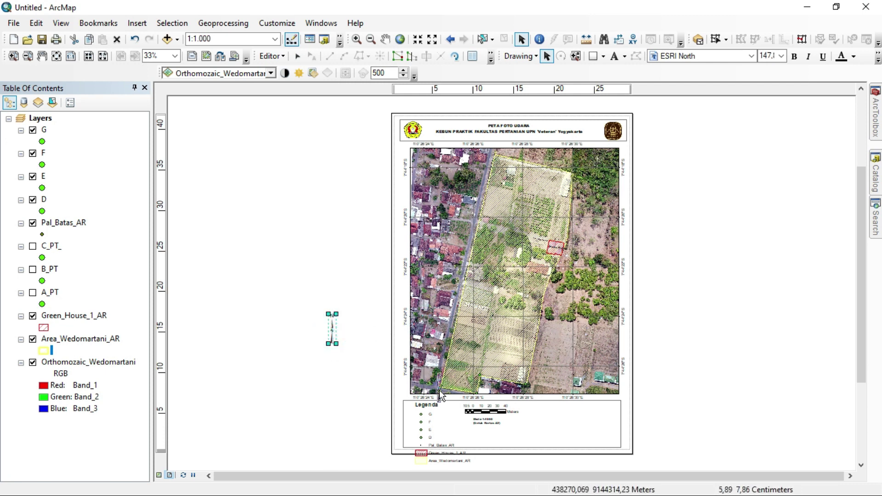
pyautogui.moveTo(485, 446); pyautogui.dragTo(485, 444)
pyautogui.click(729, 426)
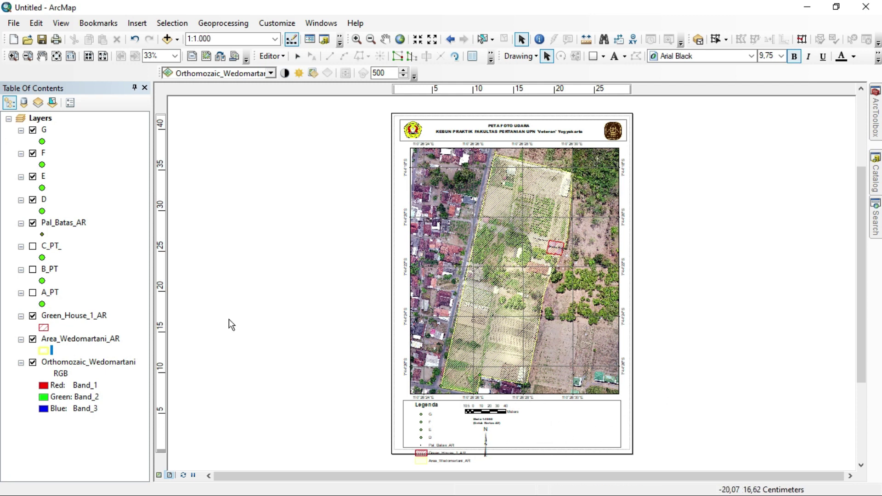
# Step: Set the scale of the map data frame to 1:1.500
pyautogui.click(542, 233)
pyautogui.click(239, 38)
pyautogui.write('1:1.500')
pyautogui.press('Return')
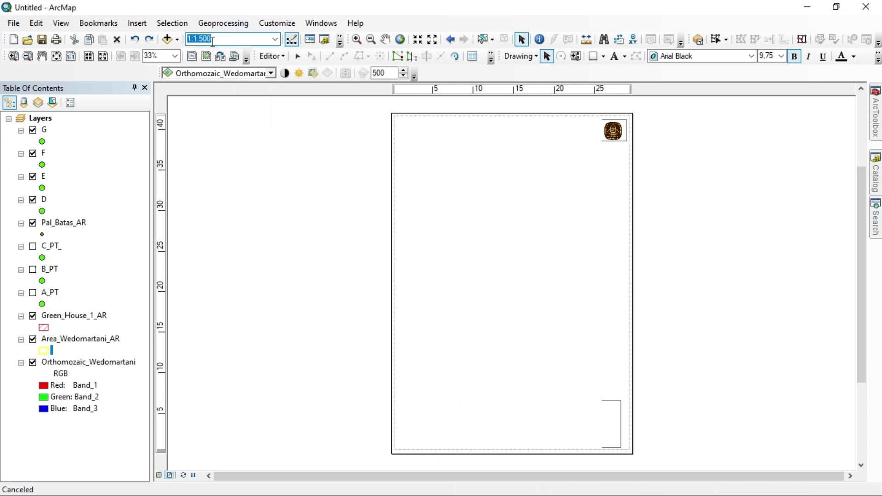
# Step: Set the scale of the map data frame to 1:1.300
pyautogui.write('1.')
pyautogui.write('300')
pyautogui.press('Return')
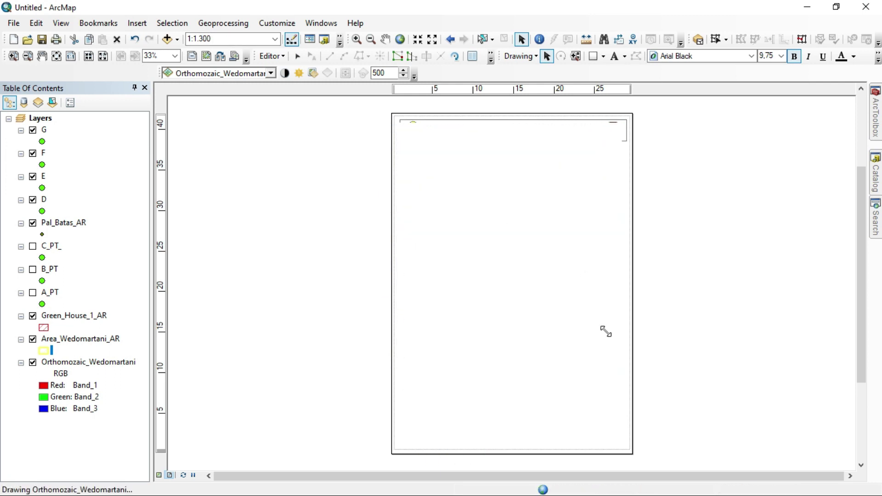
# Step: Set the scale of the map data frame to 1:1.200
pyautogui.click(217, 39)
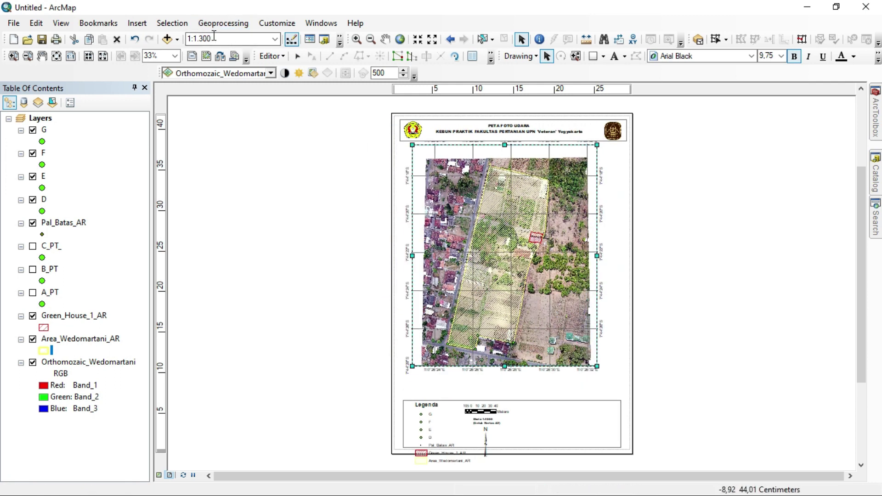
pyautogui.write('1:1.200')
pyautogui.press('Return')
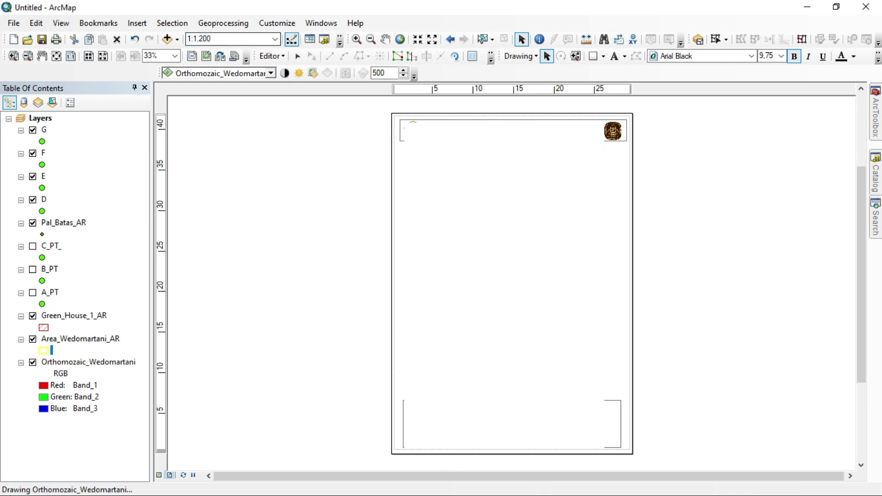
# Step: Set the scale of the map data frame to 1:1.100
pyautogui.click(218, 39)
pyautogui.write('1:1.100')
pyautogui.press('Return')
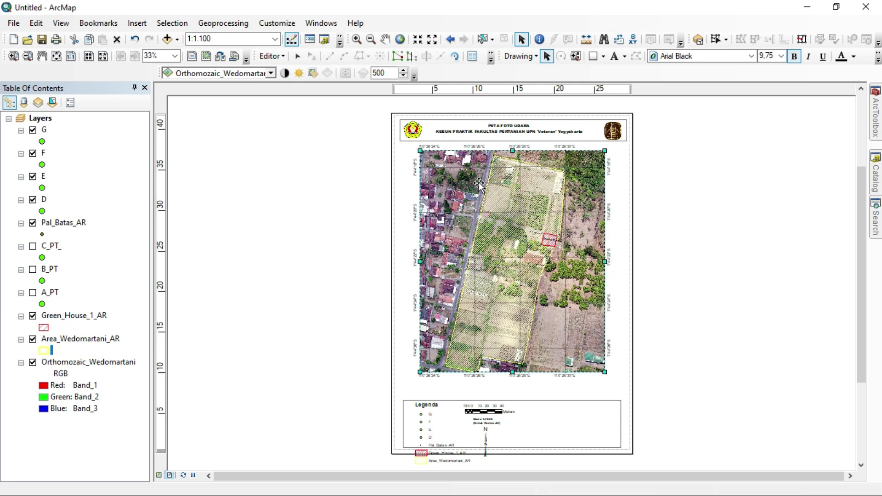
# Step: Stretch the rectangle around the legend area upward until it nearly reaches the coordinate labels beneath the map
pyautogui.click(568, 417)
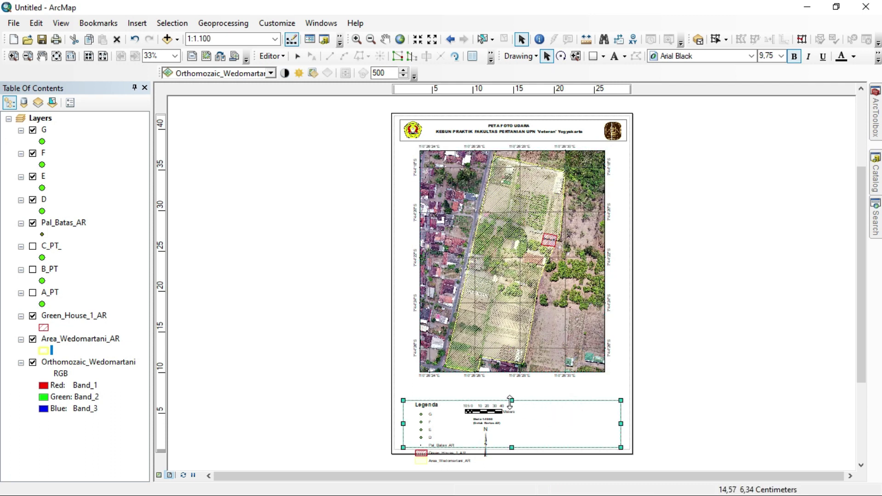
pyautogui.moveTo(511, 400); pyautogui.dragTo(508, 384)
pyautogui.click(731, 382)
# Step: Move the legend, scale bar, scale text and north arrow together up and slightly left so they fit inside the rectangle
pyautogui.click(307, 376)
pyautogui.moveTo(347, 400); pyautogui.dragTo(519, 465)
pyautogui.moveTo(470, 411); pyautogui.dragTo(469, 392)
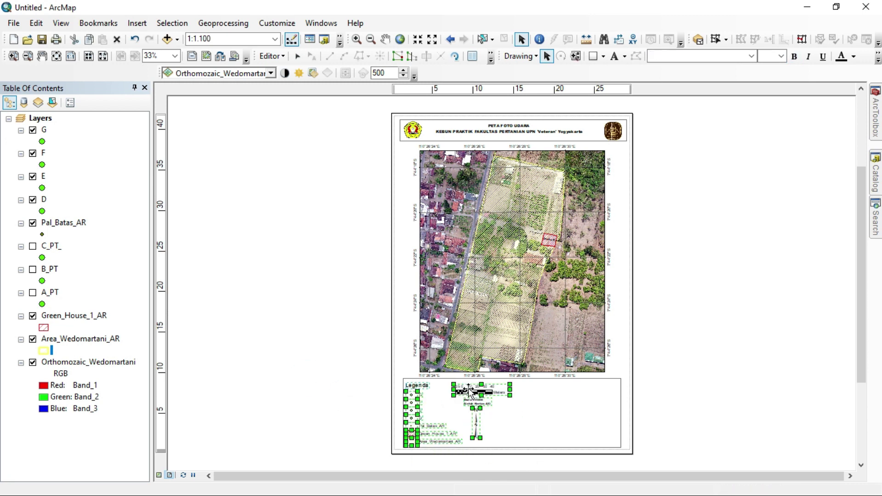
pyautogui.click(286, 221)
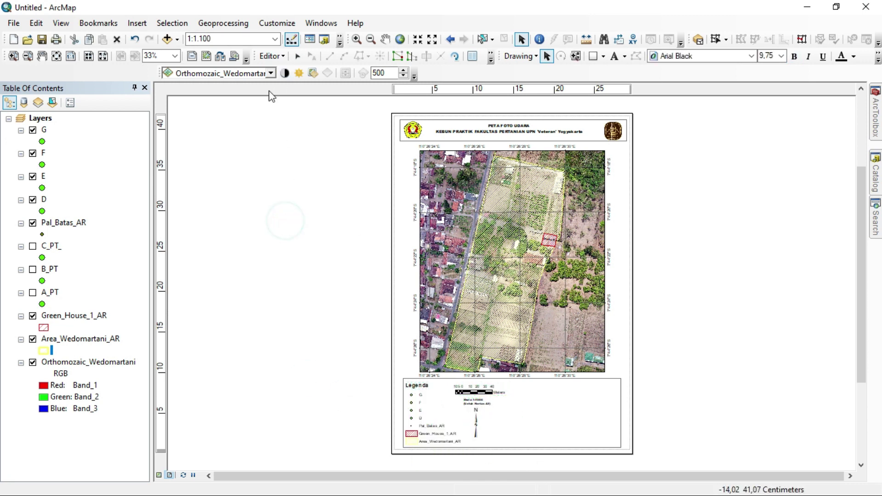
# Step: Insert the Coordinate System dynamic text into the layout and convert it to graphics
pyautogui.click(138, 24)
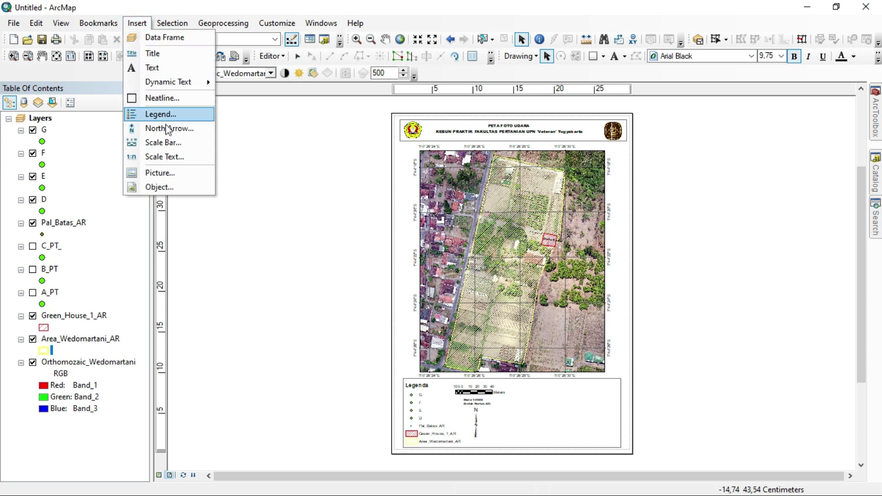
pyautogui.moveTo(185, 86)
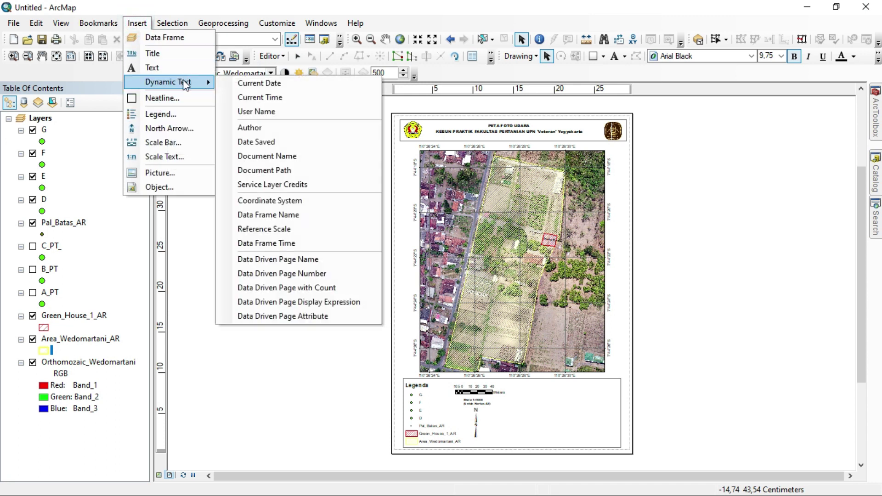
pyautogui.click(305, 201)
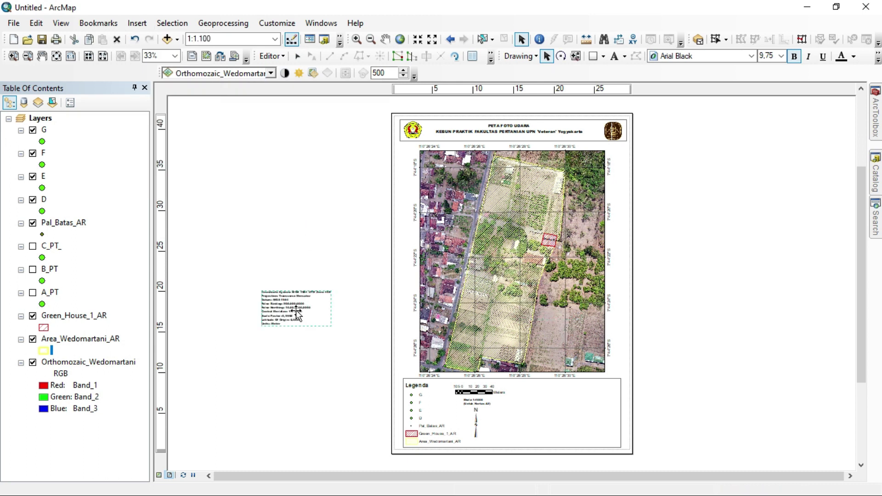
pyautogui.rightClick(296, 313)
pyautogui.click(373, 165)
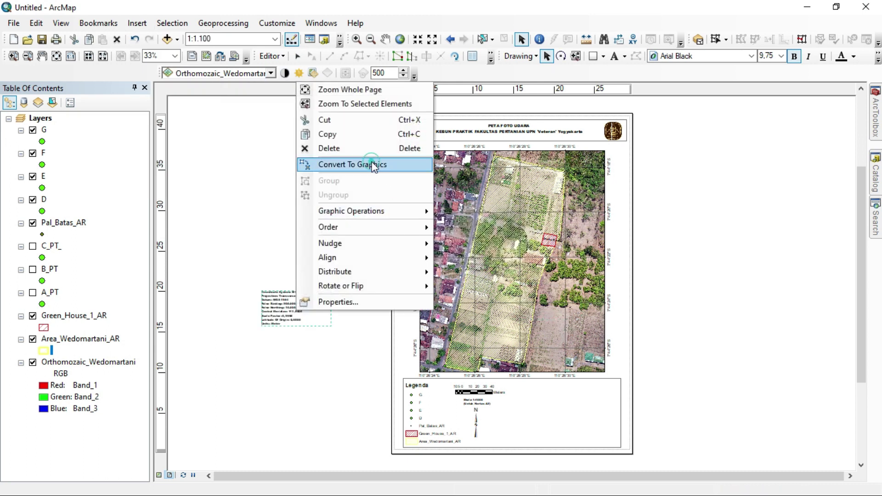
# Step: Remove the lines from False Easting to Latitude Of Origin from the coordinate system text, keeping the Units line
pyautogui.rightClick(290, 309)
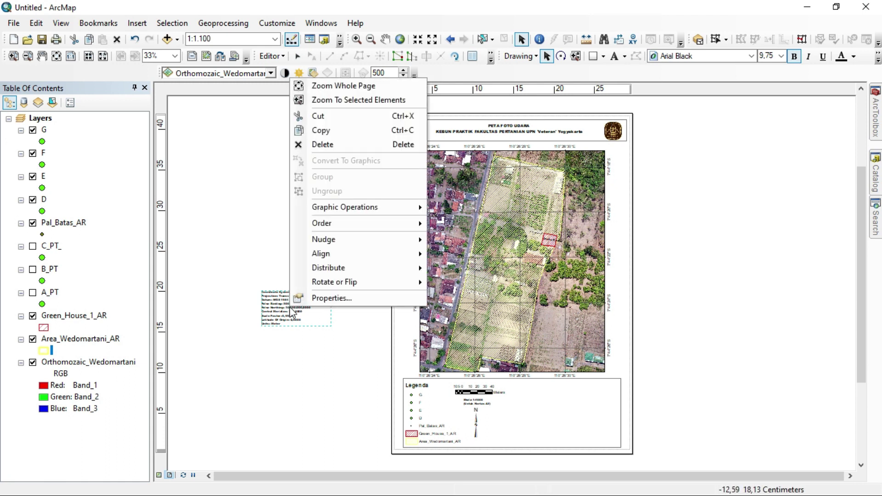
pyautogui.click(267, 317)
pyautogui.doubleClick(270, 318)
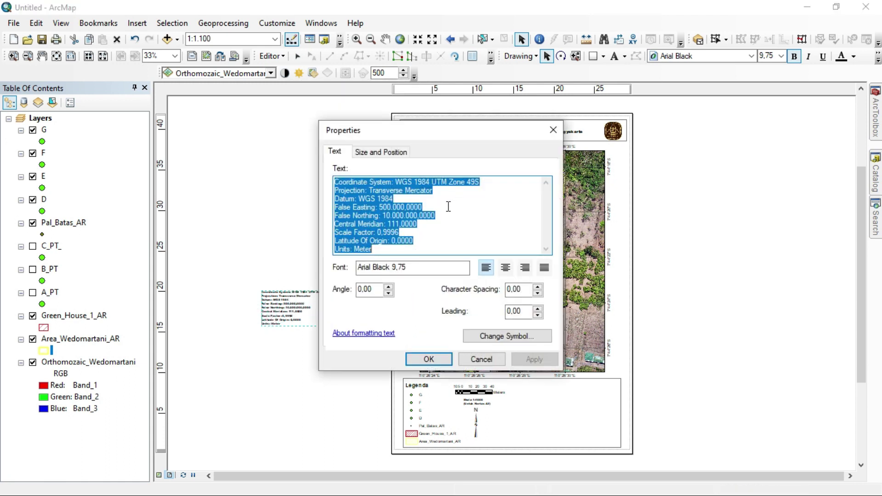
pyautogui.click(448, 206)
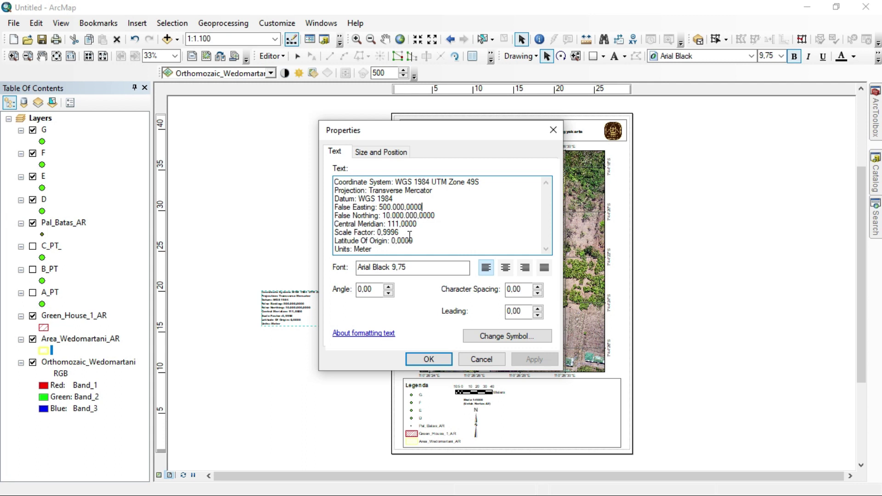
pyautogui.moveTo(418, 241); pyautogui.dragTo(334, 208)
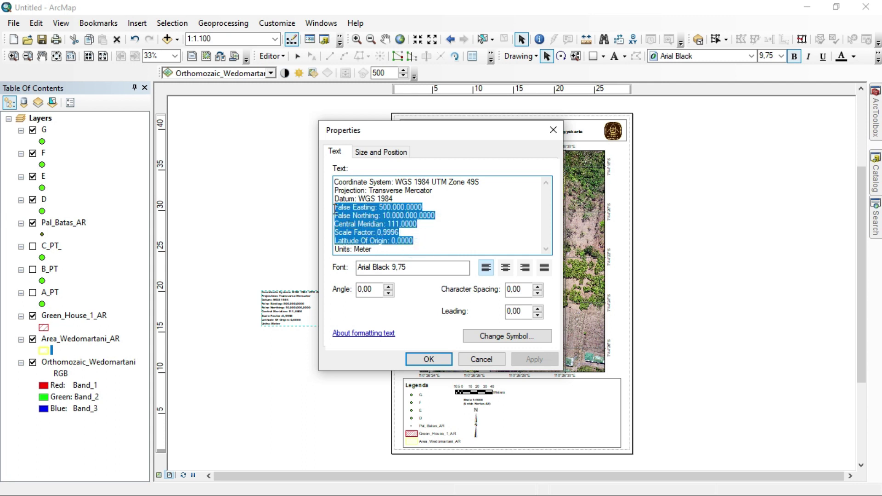
pyautogui.press('Delete')
pyautogui.press('Delete')
pyautogui.click(430, 361)
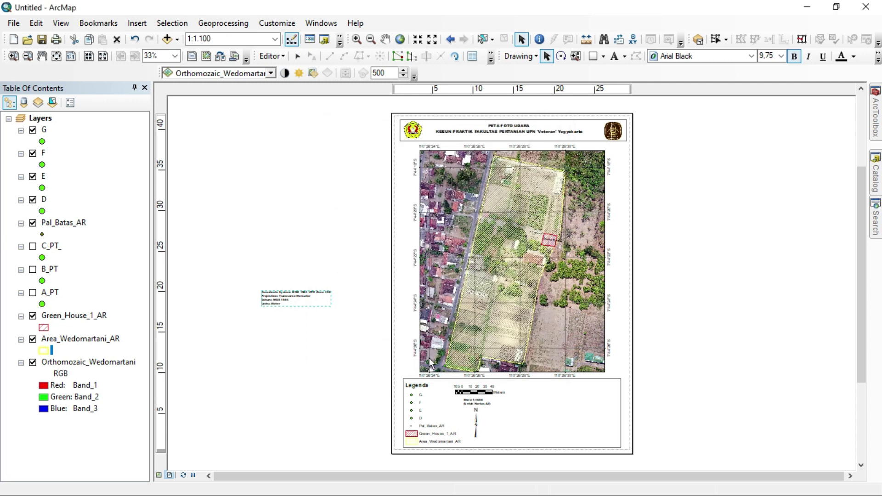
# Step: Set the coordinate system text to size 12 italic and place it inside the legend rectangle, to the right of the scale bar
pyautogui.doubleClick(286, 298)
pyautogui.click(389, 207)
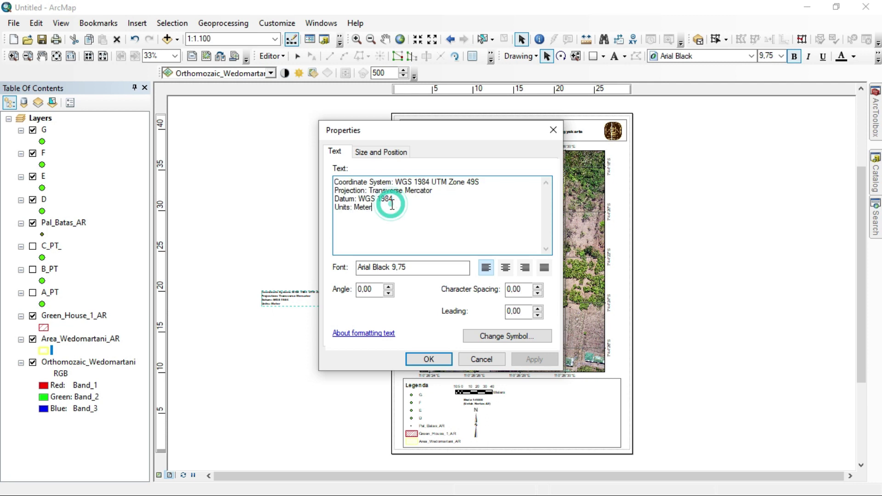
pyautogui.moveTo(384, 210); pyautogui.dragTo(334, 199)
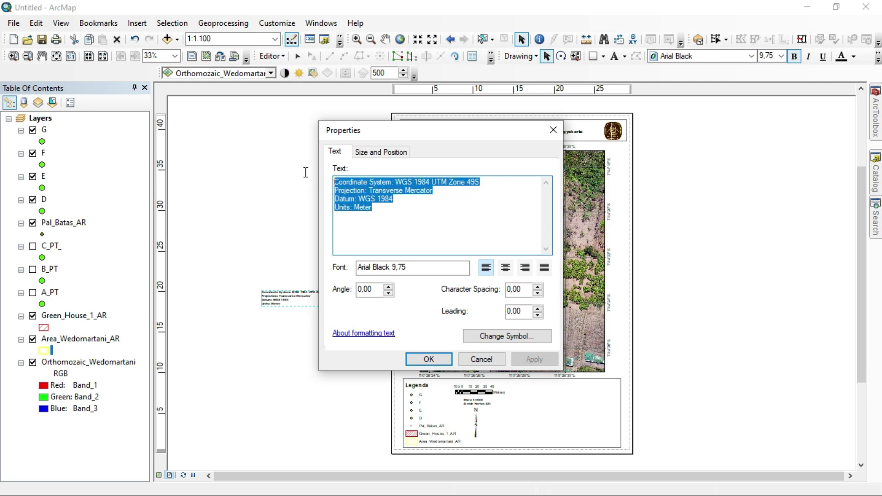
pyautogui.click(438, 198)
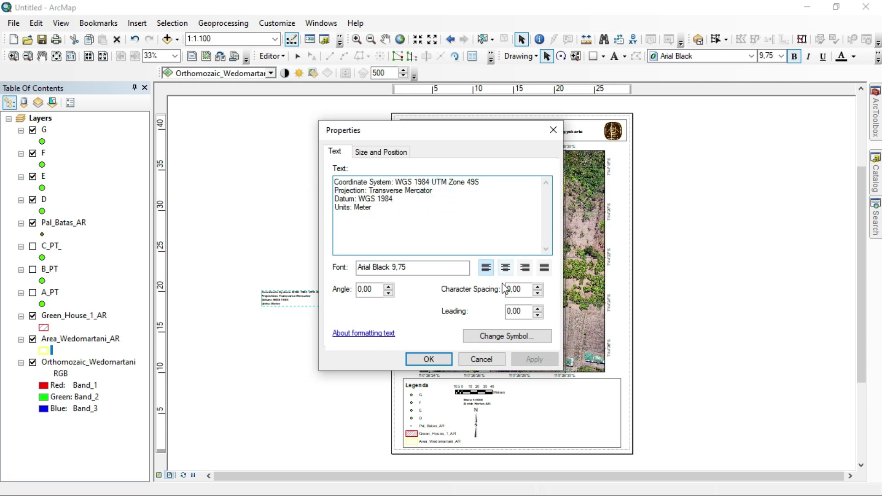
pyautogui.click(505, 339)
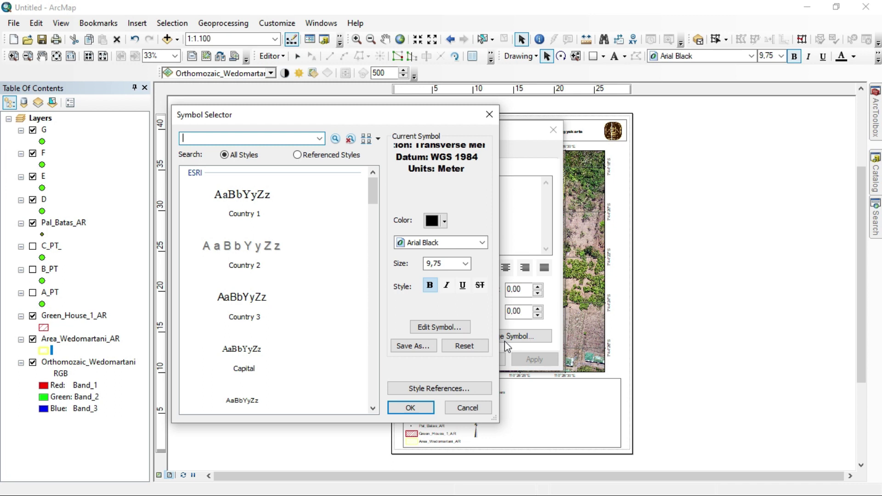
pyautogui.doubleClick(439, 264)
pyautogui.write('12')
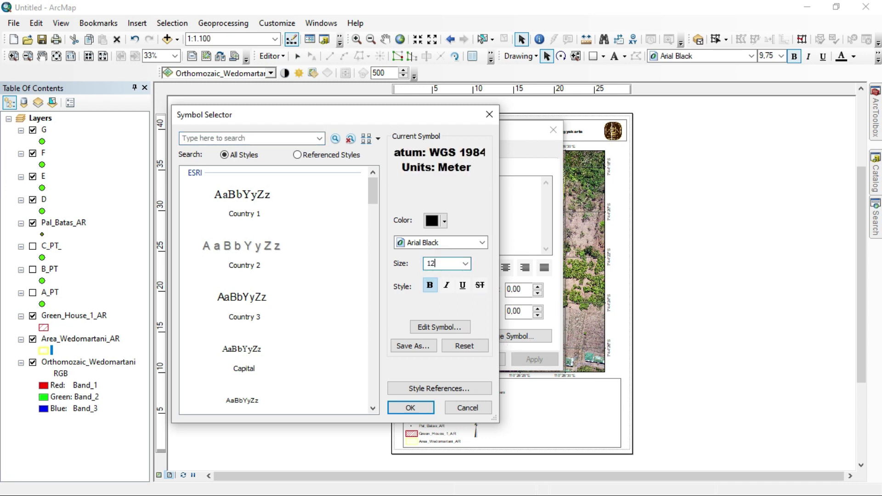
pyautogui.click(446, 285)
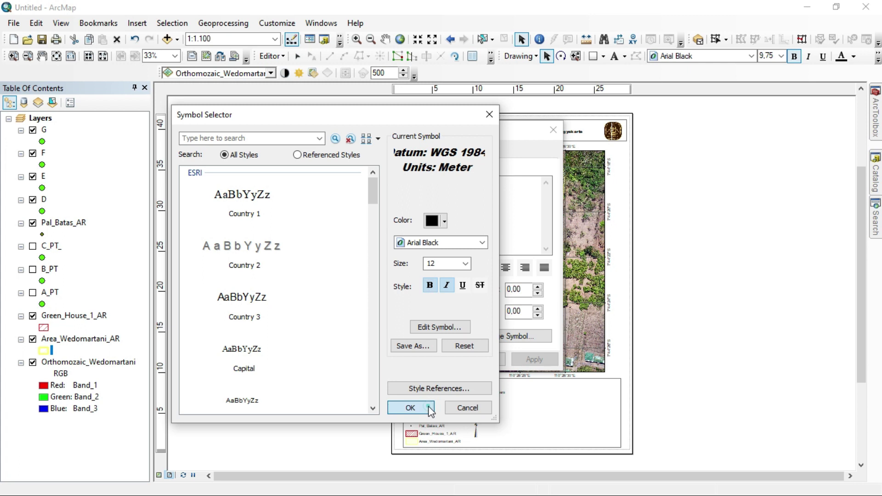
pyautogui.click(410, 408)
pyautogui.click(447, 363)
pyautogui.moveTo(291, 296); pyautogui.dragTo(430, 353)
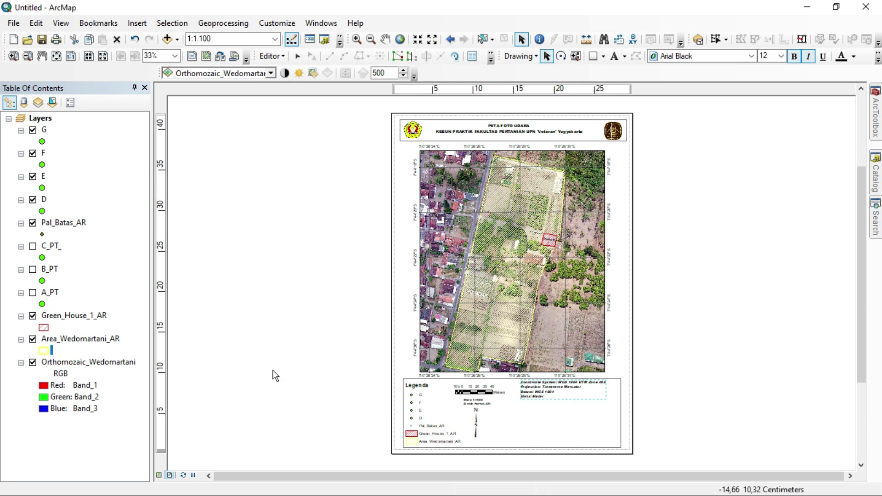
pyautogui.click(670, 393)
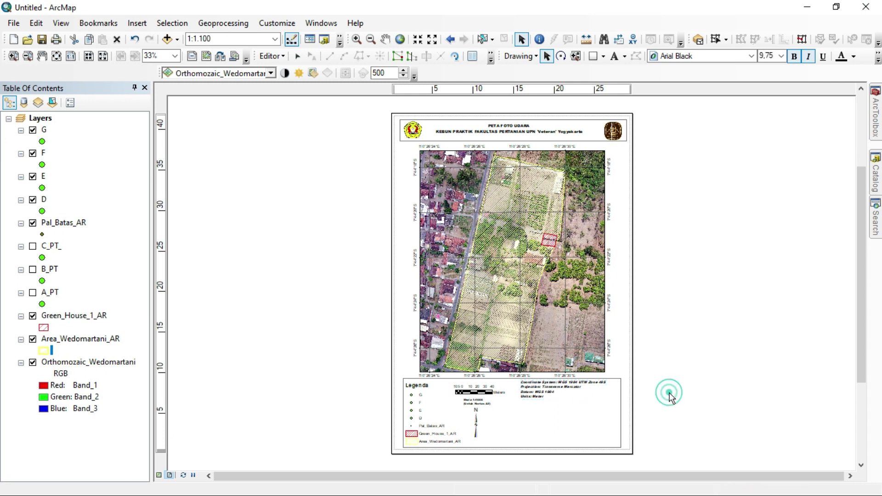
# Step: Add a text note below the coordinate system text reading "Foto Udara Ini Diambil Menggunakan" with a second line "Drone : Dji Mavic 2 Pro"
pyautogui.click(615, 56)
pyautogui.click(527, 407)
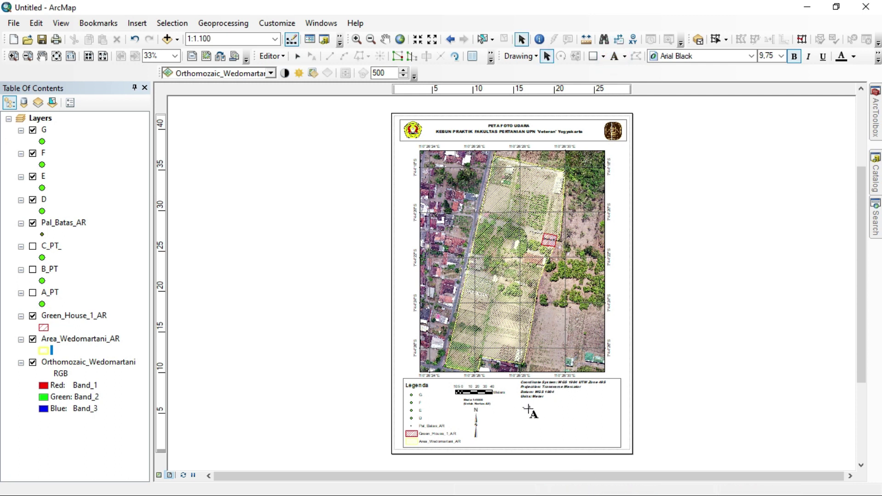
pyautogui.click(524, 406)
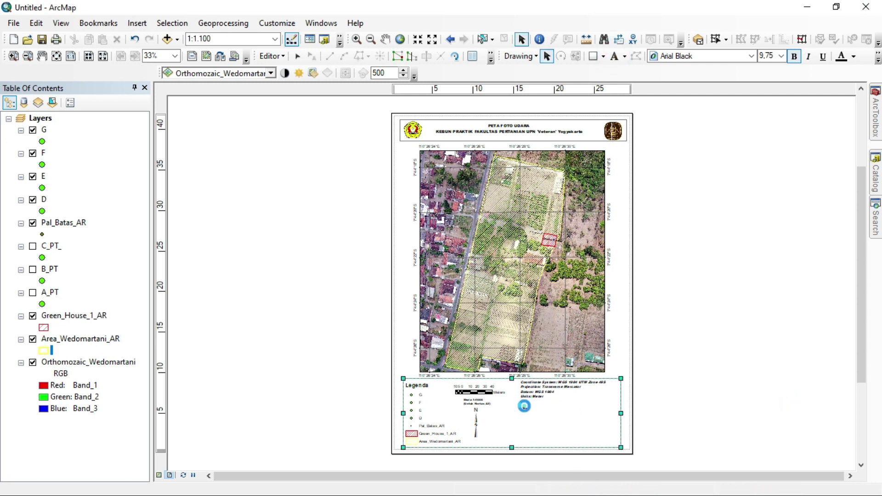
pyautogui.press('BackSpace')
pyautogui.press('BackSpace')
pyautogui.press('BackSpace')
pyautogui.press('BackSpace')
pyautogui.write('Foto Udara in')
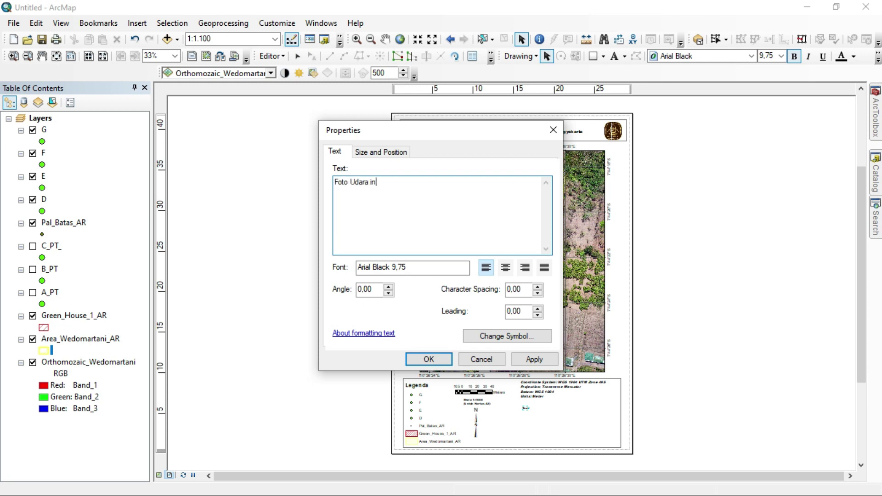
pyautogui.write('i Diambil Menggunakan')
pyautogui.press('Return')
pyautogui.write('Drone')
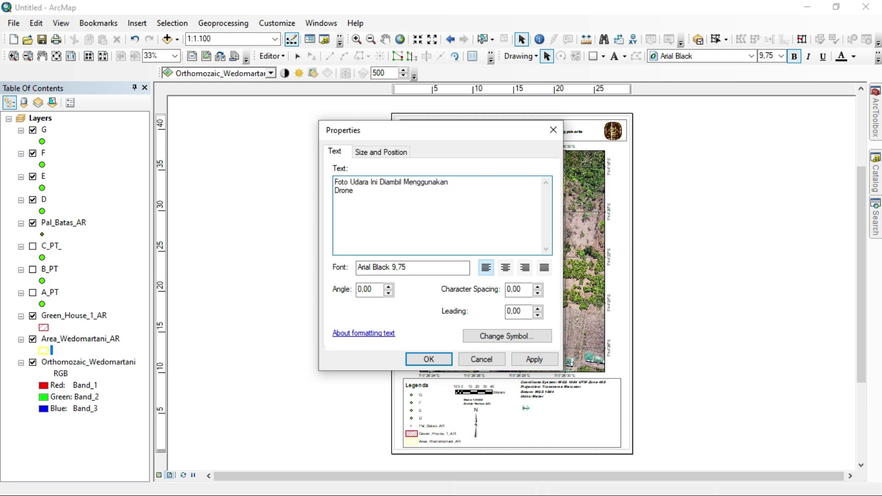
pyautogui.write(' : Dji Mavic 2 Pro')
# Step: Add the lines "Tanggal Pengambilan : 29 Agustus 2020", "Ketinggian : 100 meter", "Jumlah Foto : 100 foto", "Overlap : 80%" and "Resolusi GSD : 4,86 cm/px" to the note
pyautogui.click(408, 191)
pyautogui.press('Return')
pyautogui.write('Tanggal Pengambilan : 29 Agustus 2020')
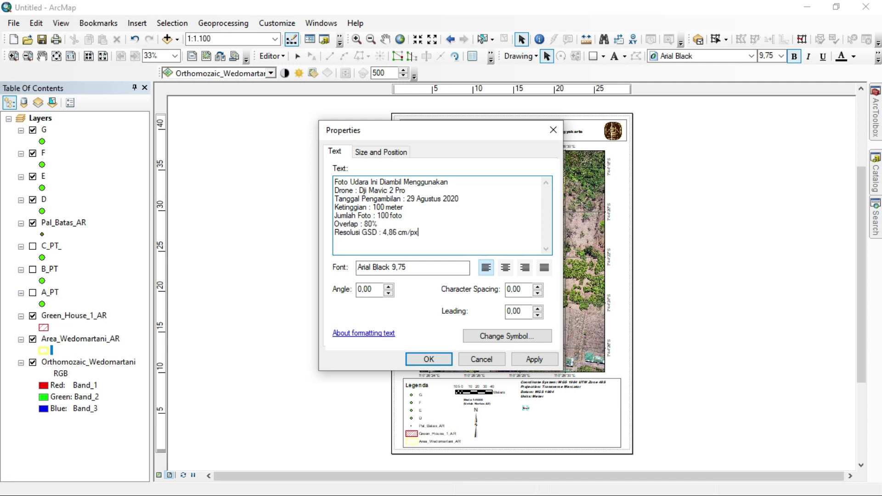
pyautogui.moveTo(338, 233)
pyautogui.mouseDown()
pyautogui.moveTo(426, 231)
pyautogui.moveTo(339, 239)
pyautogui.mouseUp()
pyautogui.click(422, 227)
pyautogui.click(404, 212)
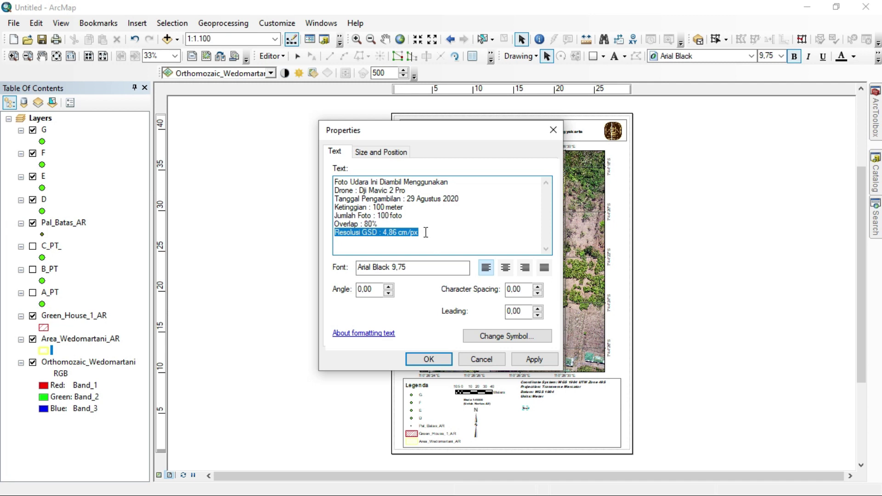
pyautogui.click(426, 233)
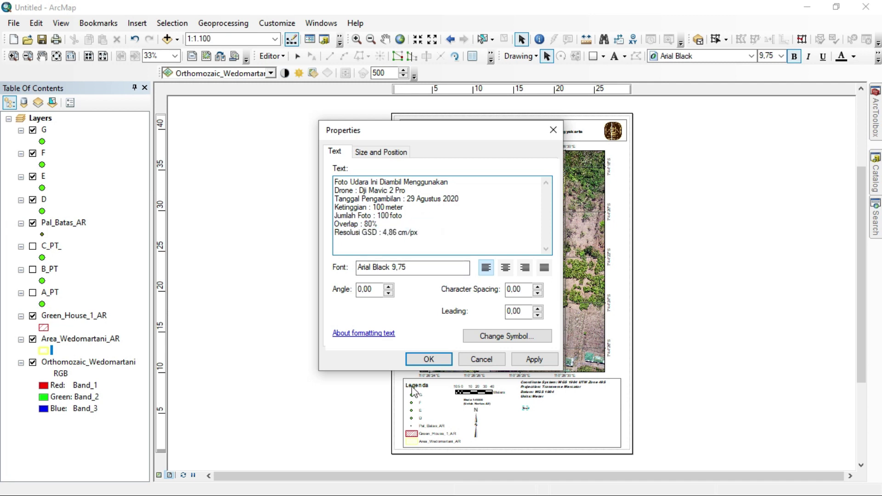
# Step: Switch to the Wedomartani project in Agisoft Metashape and generate a processing report titled "Wedomartani" with the Top XY projection
pyautogui.press('super')
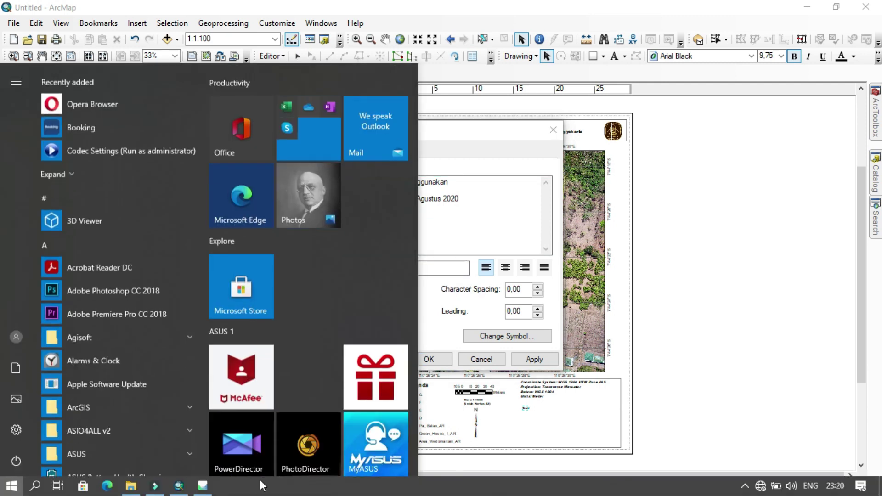
pyautogui.click(203, 490)
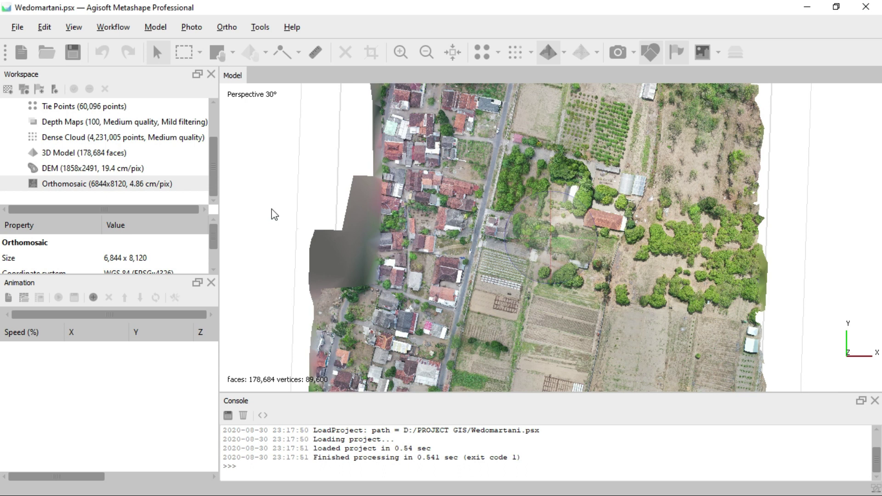
pyautogui.moveTo(214, 158); pyautogui.dragTo(212, 180)
pyautogui.click(18, 27)
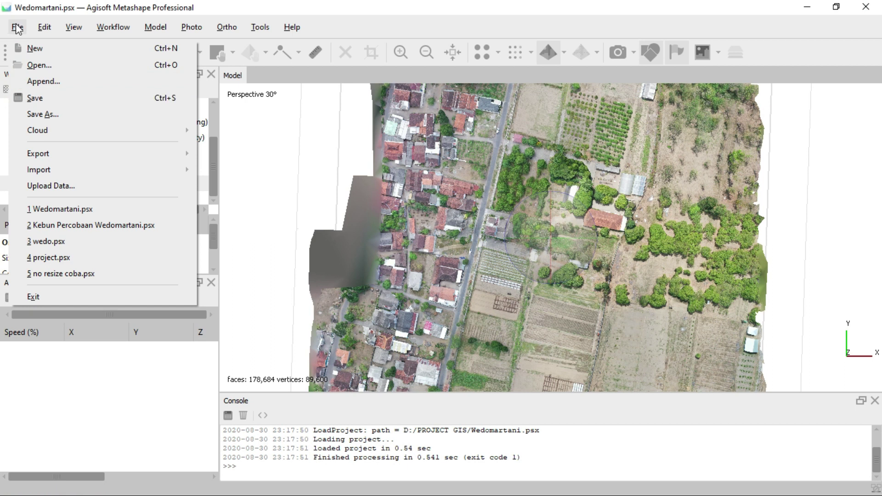
pyautogui.moveTo(81, 153)
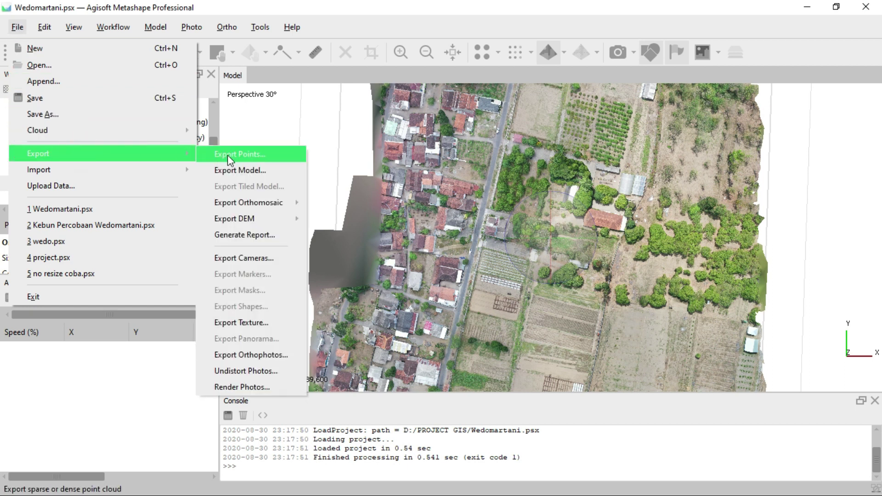
pyautogui.click(249, 236)
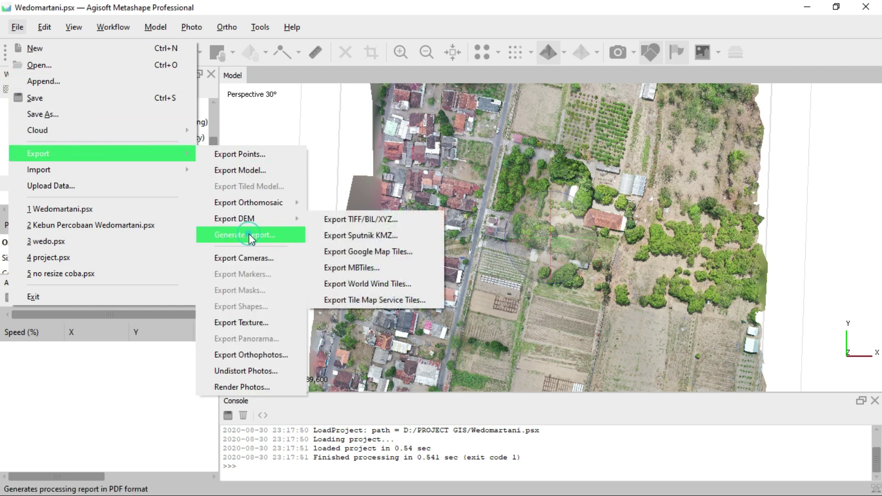
pyautogui.tripleClick(458, 179)
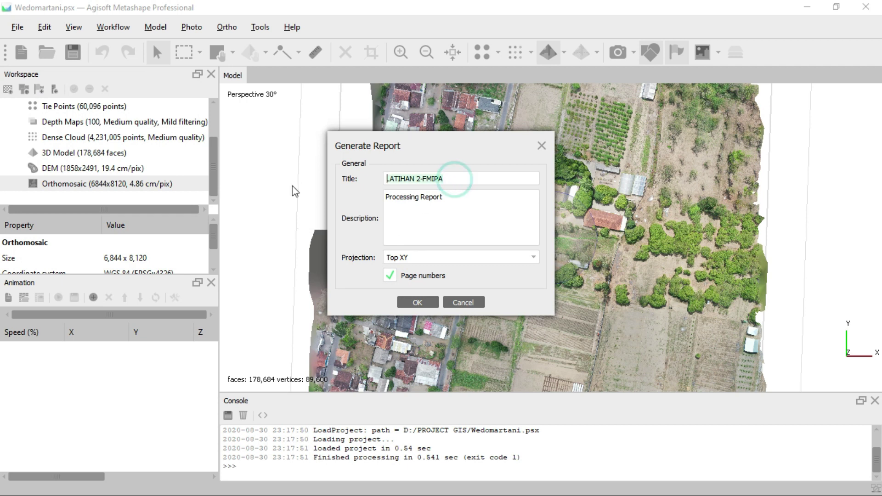
pyautogui.press('BackSpace')
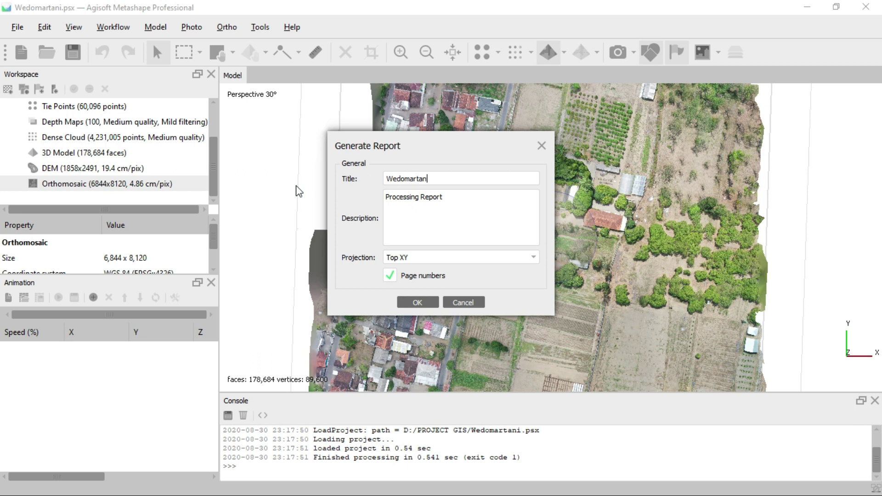
pyautogui.click(417, 302)
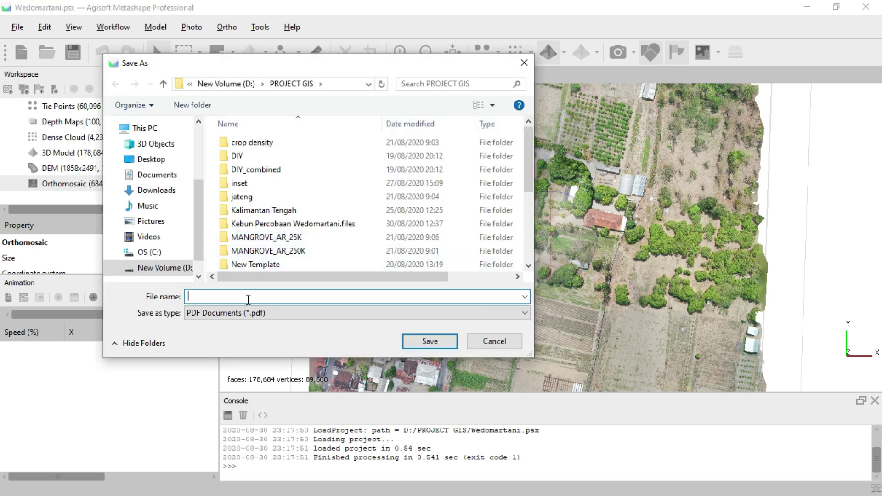
# Step: Save the report as the PDF document Wedomartani_Report in the PROJECT GIS folder
pyautogui.write('Wedomarta')
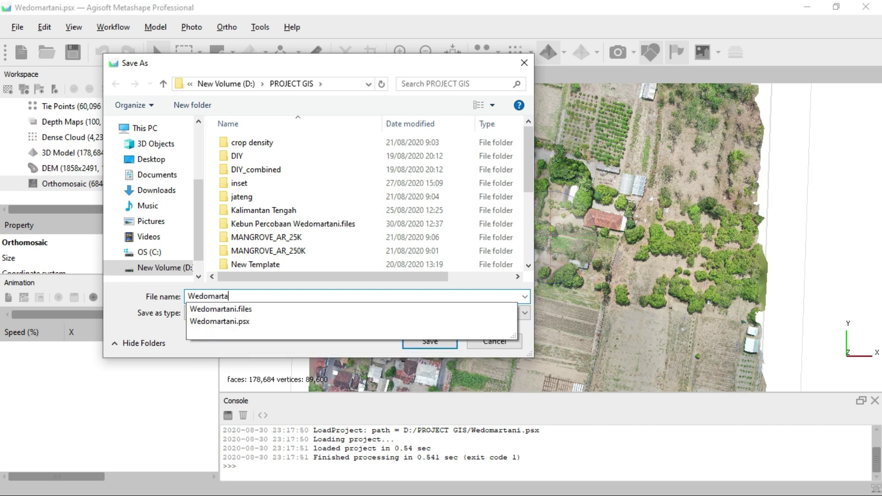
pyautogui.write('ni_Report')
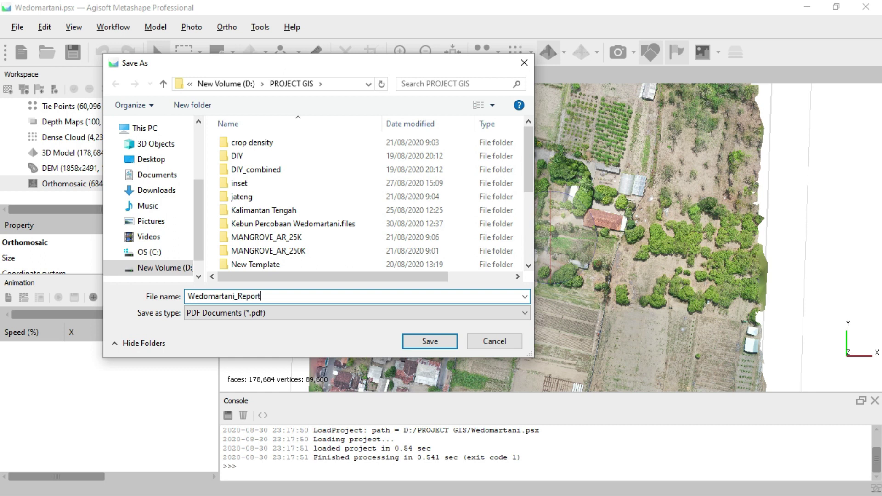
pyautogui.press('Return')
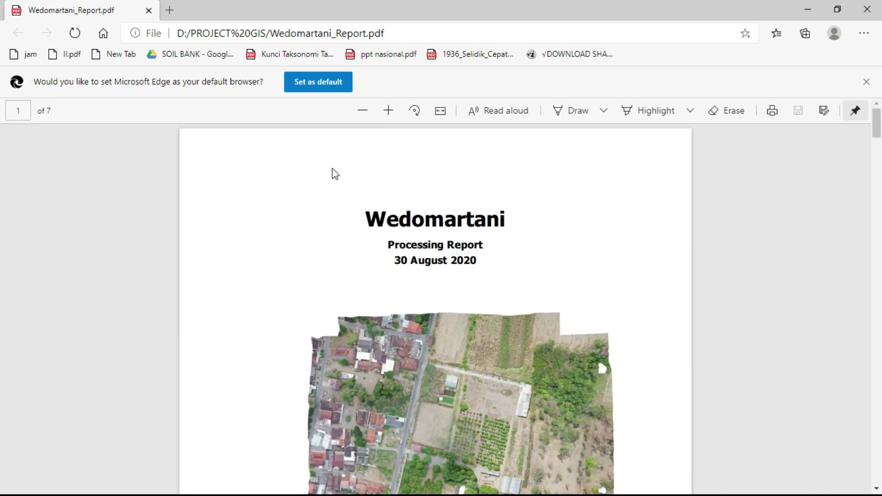
# Step: Look up the ground resolution in the survey data section of the processing report
pyautogui.scroll(-15, 332, 168)
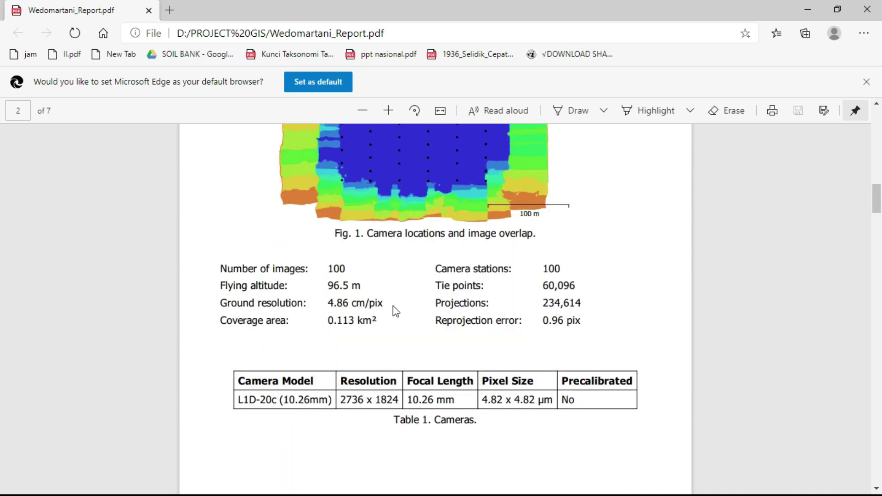
pyautogui.moveTo(221, 304); pyautogui.dragTo(388, 300)
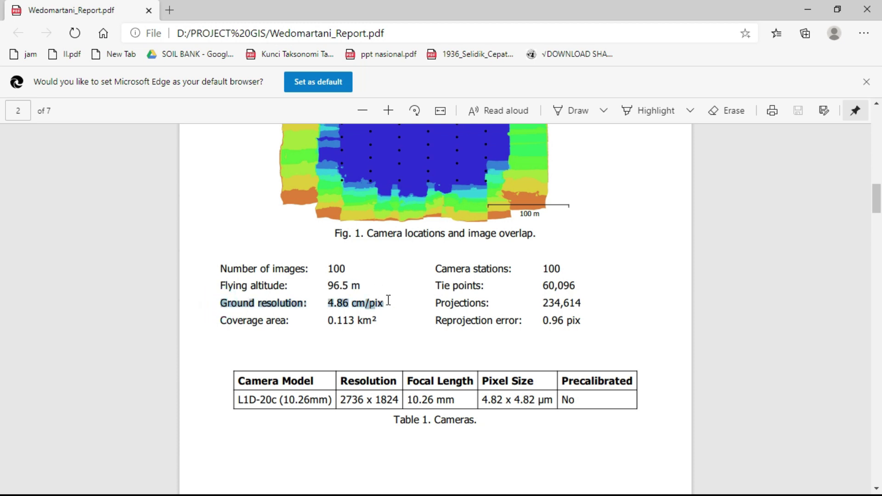
pyautogui.click(393, 301)
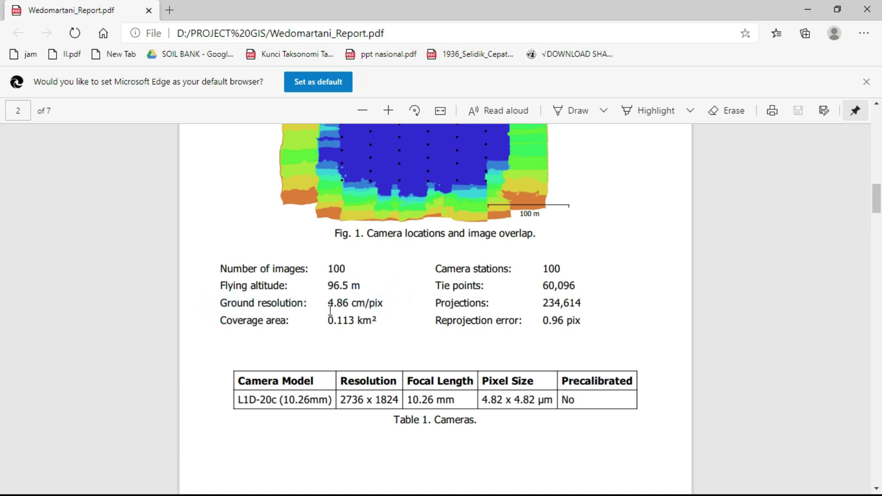
pyautogui.moveTo(330, 305); pyautogui.dragTo(384, 307)
pyautogui.click(390, 306)
# Step: Return to ArcMap, accept the aerial photo note and move it past the right edge of the legend rectangle
pyautogui.press('super')
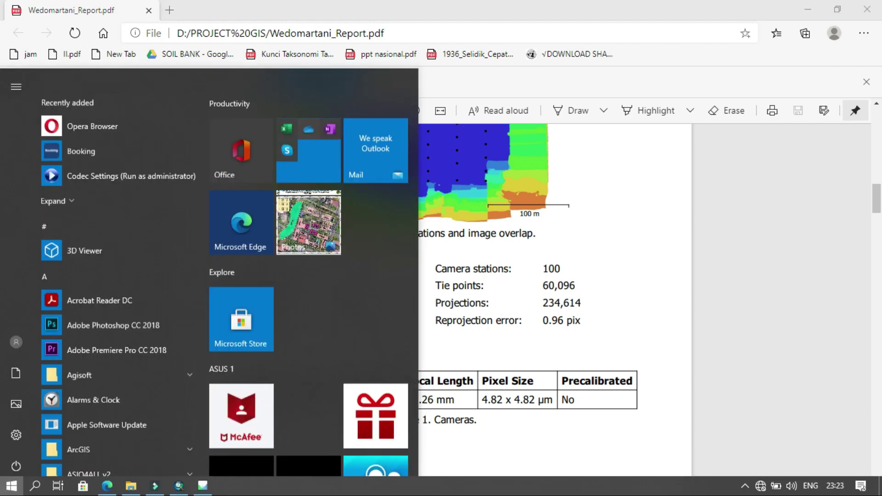
pyautogui.click(196, 486)
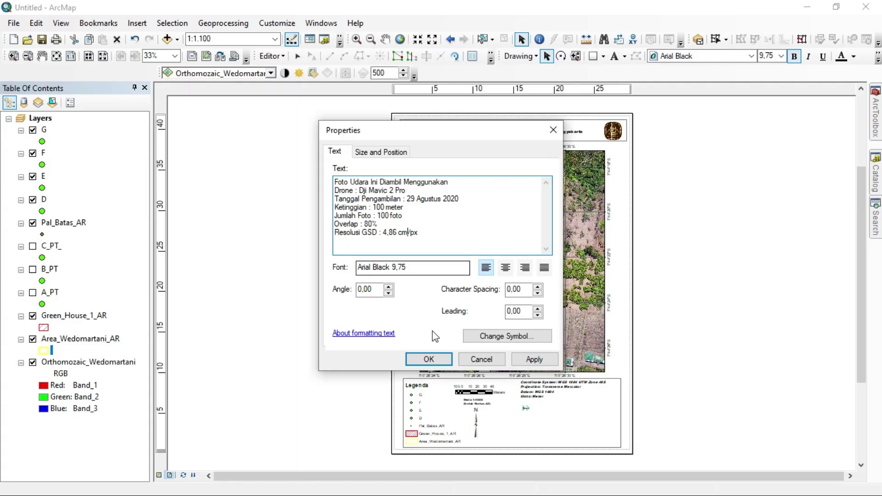
pyautogui.click(429, 359)
pyautogui.moveTo(562, 400); pyautogui.dragTo(642, 404)
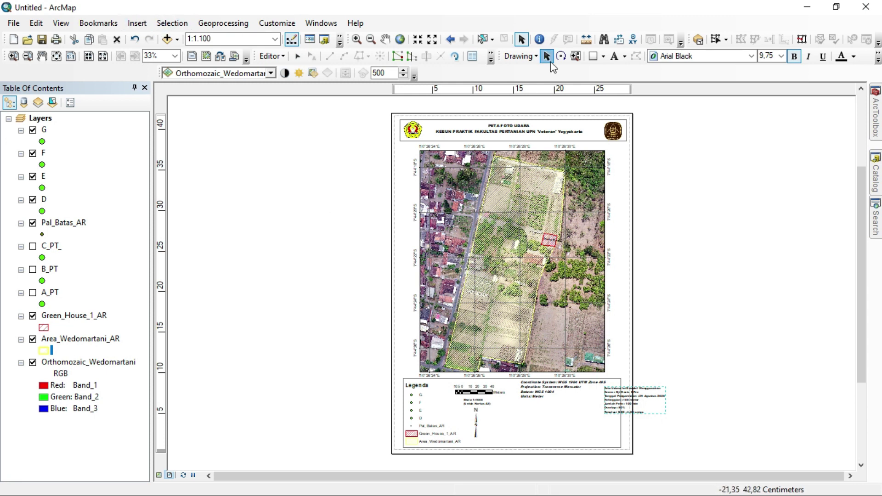
# Step: Add a "Layout dan Analisis" text with the author's name under it and place it below the aerial photo note
pyautogui.click(807, 177)
pyautogui.click(615, 56)
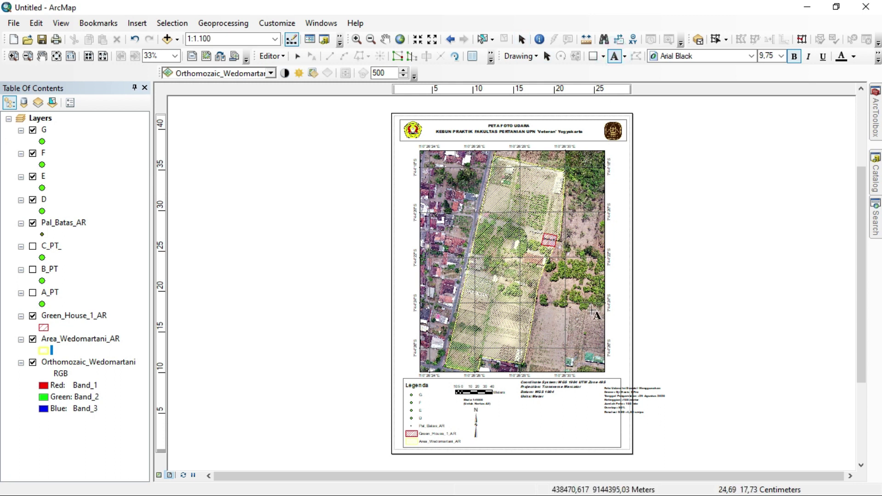
pyautogui.doubleClick(671, 350)
pyautogui.write('Layout dan Analisis')
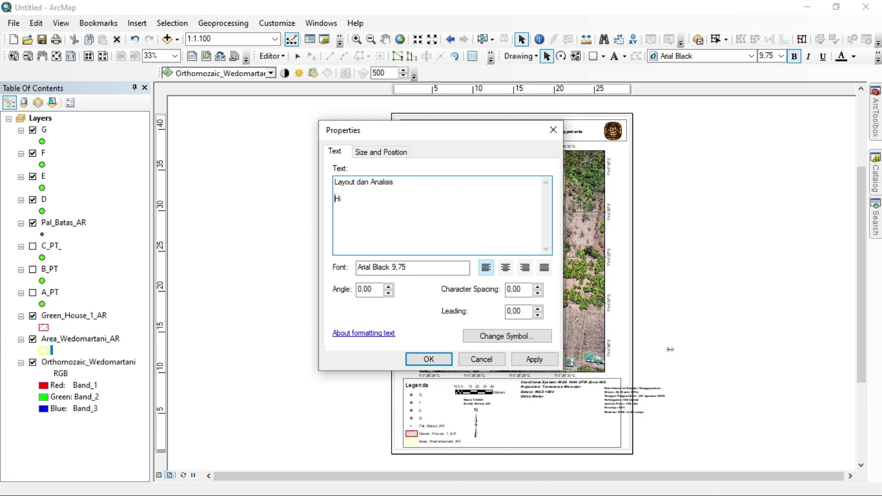
pyautogui.click(429, 359)
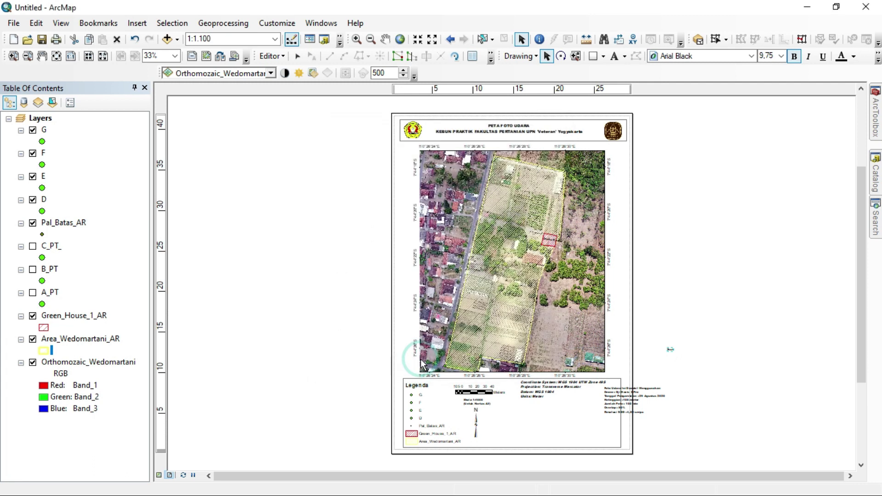
pyautogui.moveTo(679, 351); pyautogui.dragTo(697, 431)
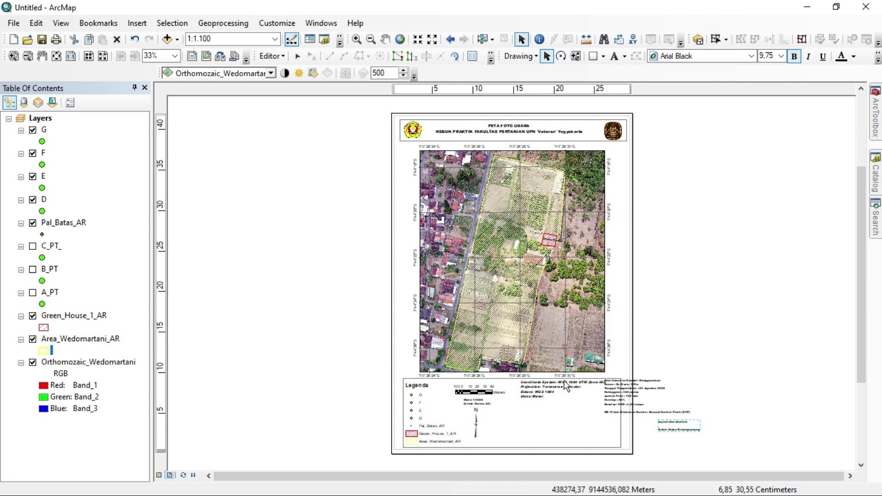
# Step: Insert a new data frame and shrink it into the lower right of the legend rectangle, below the coordinate system text
pyautogui.click(137, 23)
pyautogui.click(142, 37)
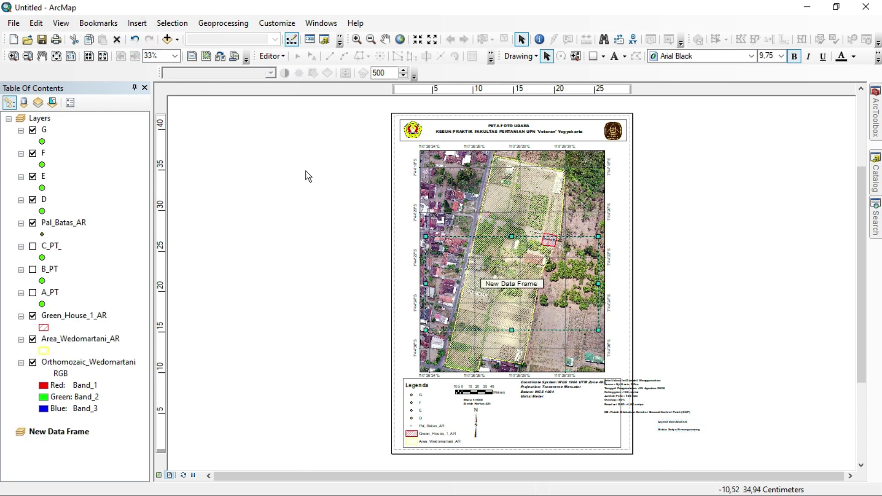
pyautogui.moveTo(534, 289); pyautogui.dragTo(616, 399)
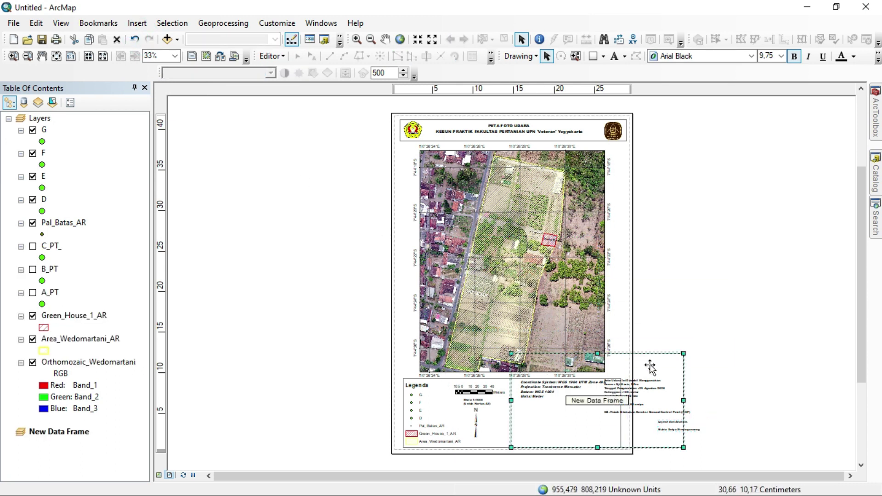
pyautogui.moveTo(683, 353); pyautogui.dragTo(601, 397)
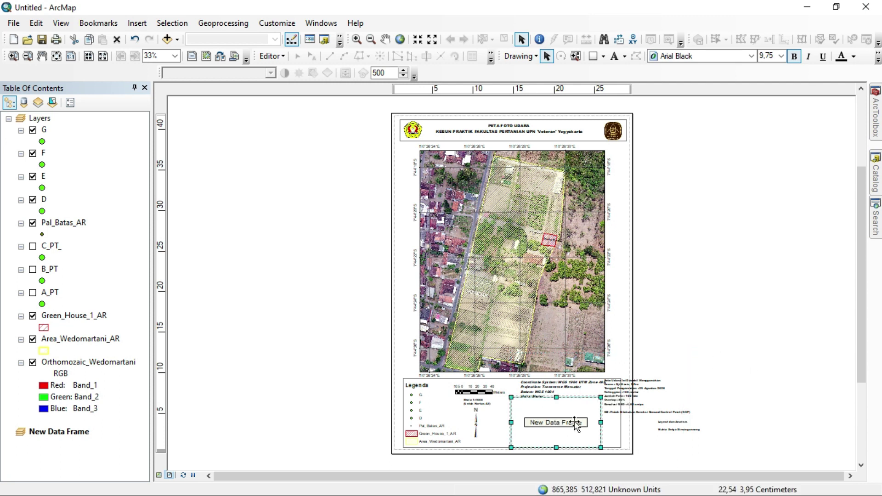
# Step: Add DIY.ecw from the inset folder to the new data frame and enlarge the image to 1:1.500.000 so it fills the frame
pyautogui.rightClick(558, 425)
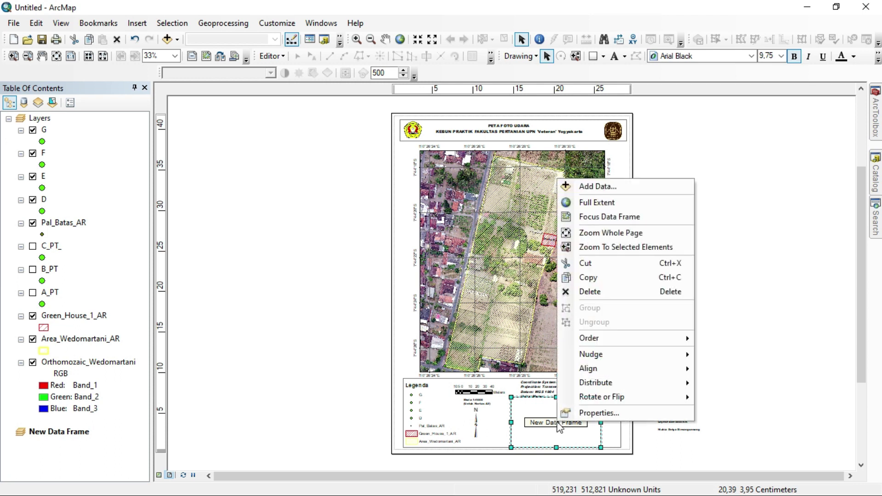
pyautogui.click(582, 188)
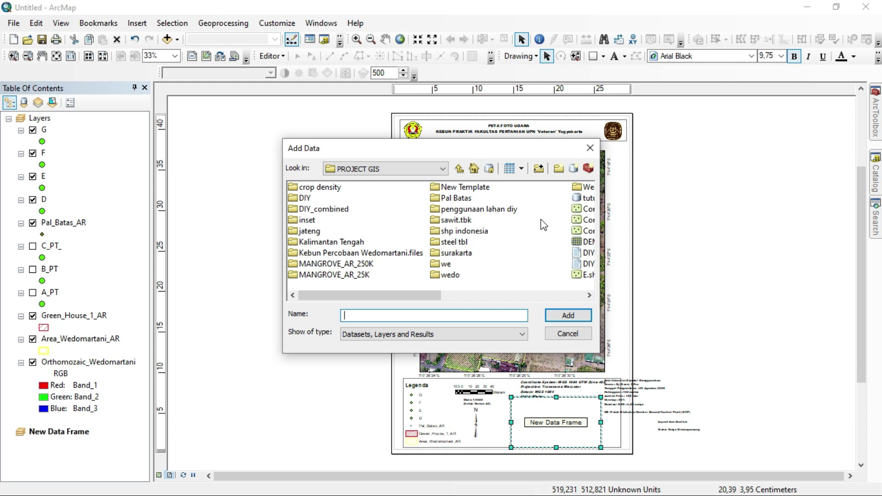
pyautogui.doubleClick(311, 222)
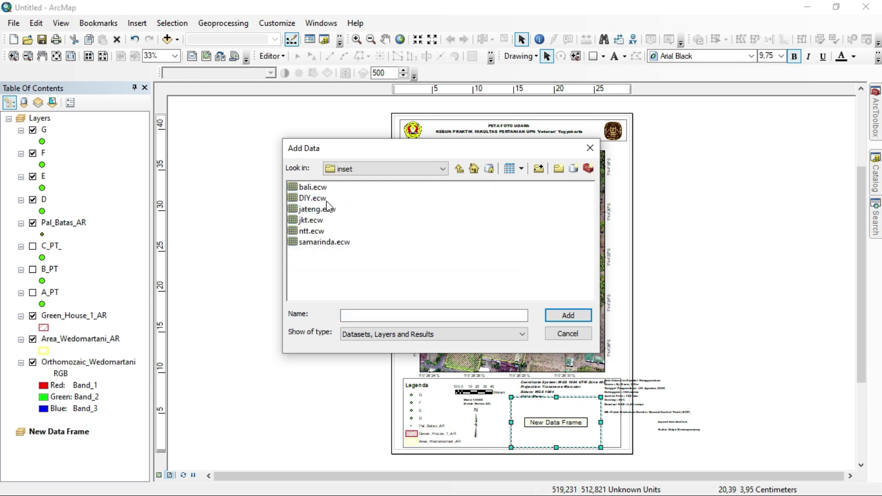
pyautogui.click(314, 198)
pyautogui.click(568, 316)
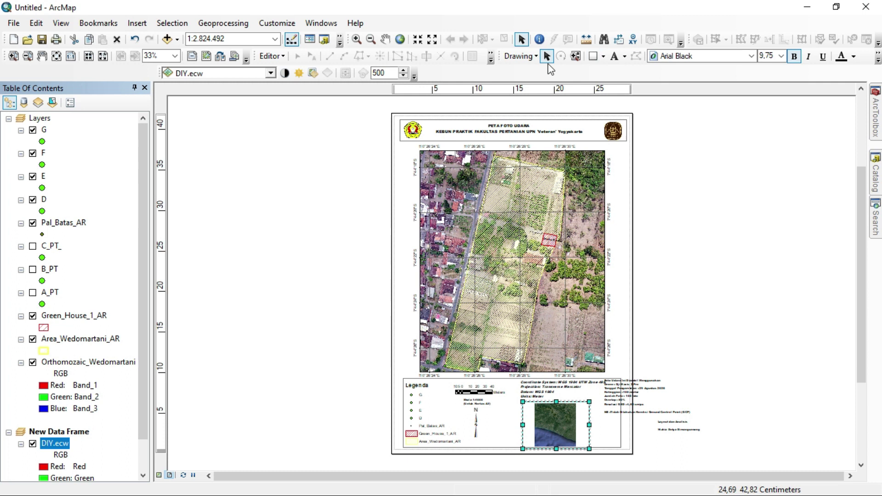
pyautogui.click(420, 40)
pyautogui.click(424, 40)
pyautogui.click(424, 40)
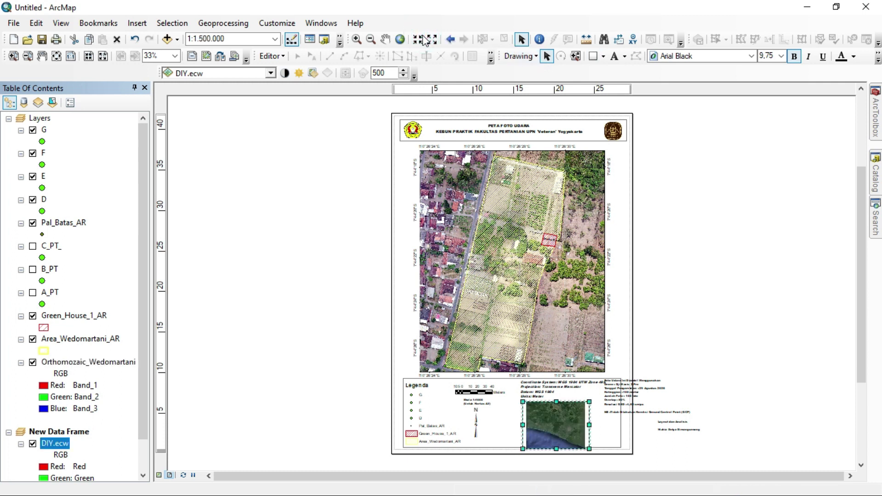
# Step: Create a graticule with labels for the inset data frame, with parallels and meridians every 10 minutes
pyautogui.rightClick(564, 413)
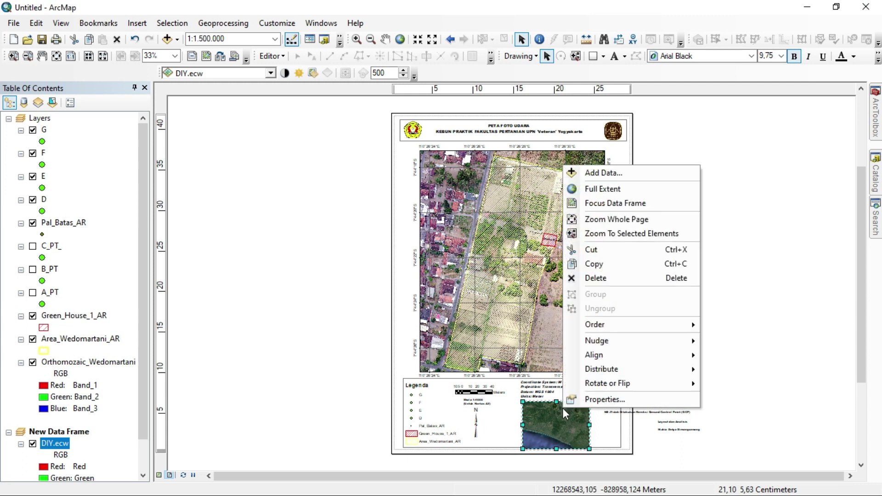
pyautogui.click(572, 400)
pyautogui.click(517, 132)
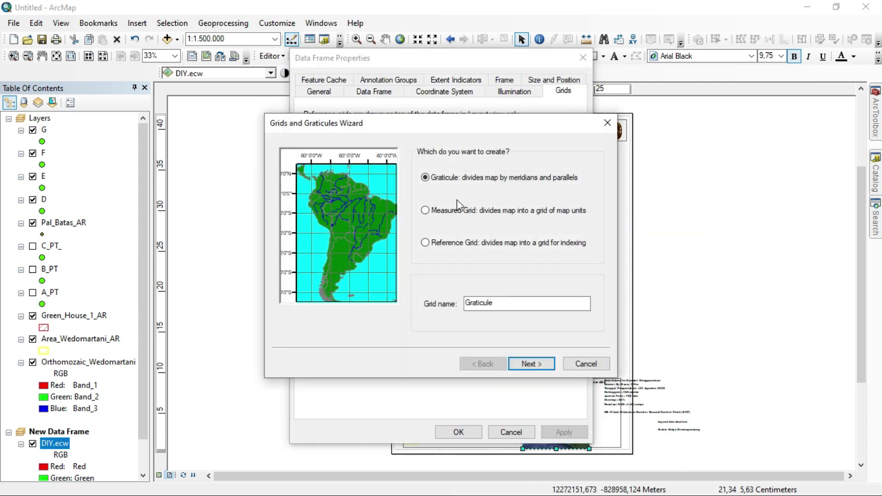
pyautogui.click(529, 364)
pyautogui.click(507, 275)
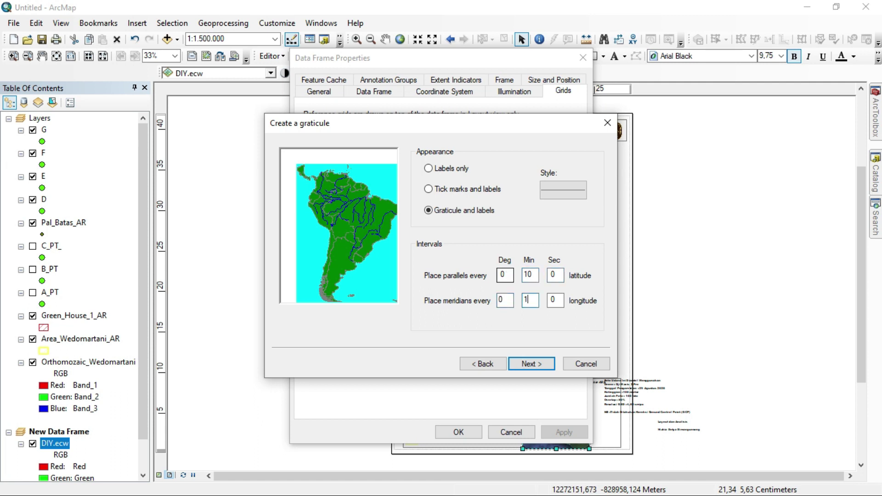
pyautogui.click(528, 364)
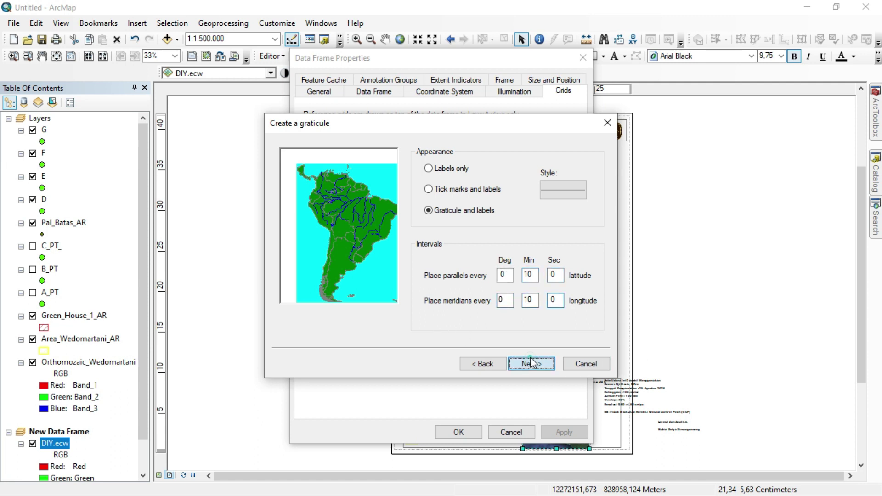
pyautogui.click(530, 362)
pyautogui.click(530, 363)
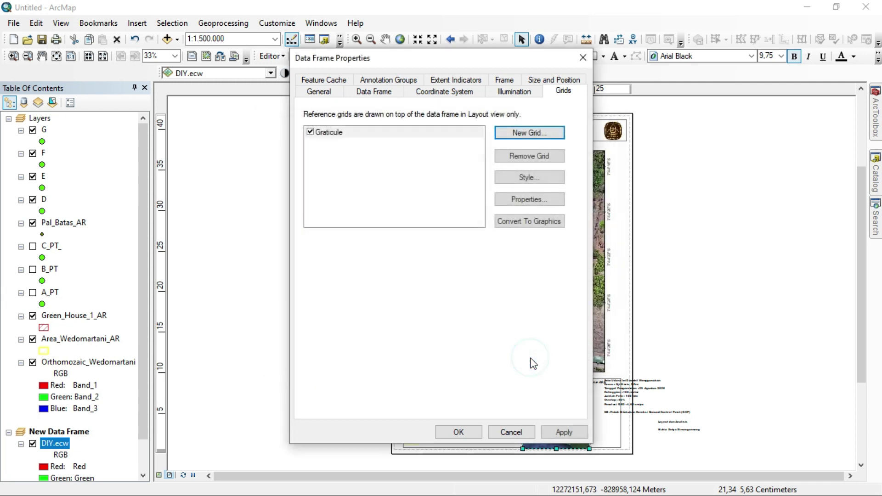
# Step: Set the inset graticule's label size to 10 and make its left and right labels vertical
pyautogui.click(534, 199)
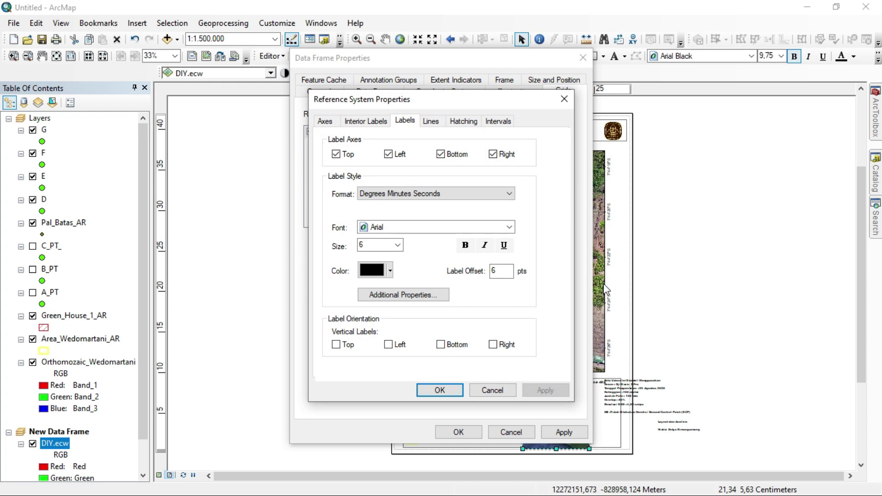
pyautogui.doubleClick(365, 244)
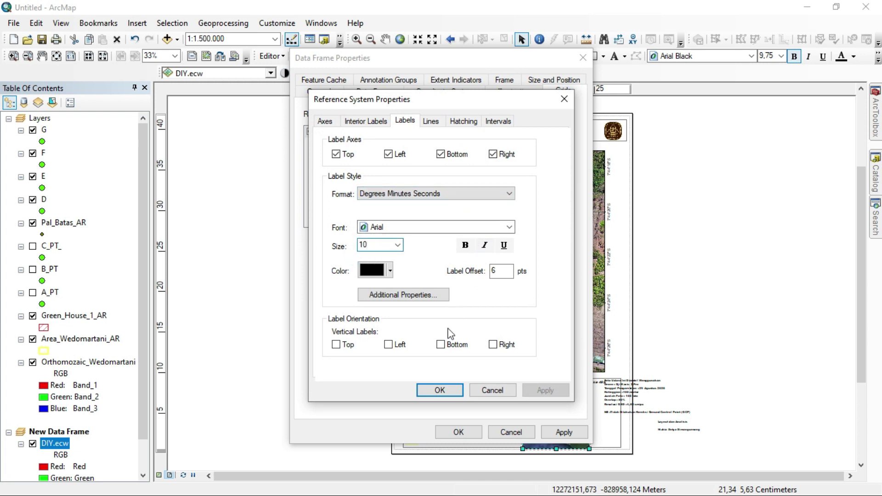
pyautogui.click(390, 344)
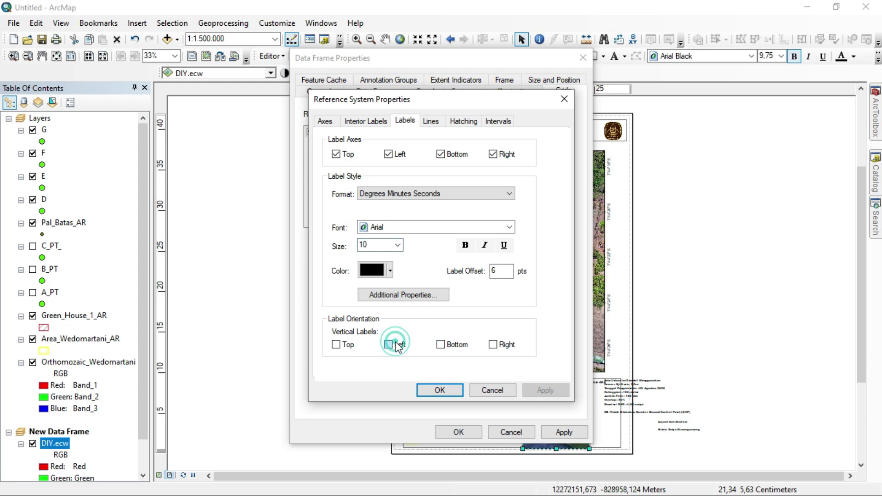
pyautogui.click(493, 344)
pyautogui.click(440, 390)
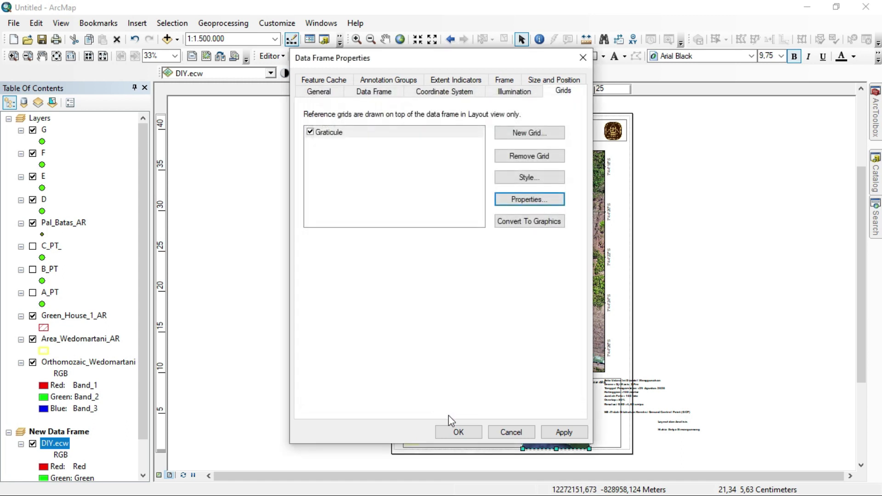
pyautogui.click(456, 432)
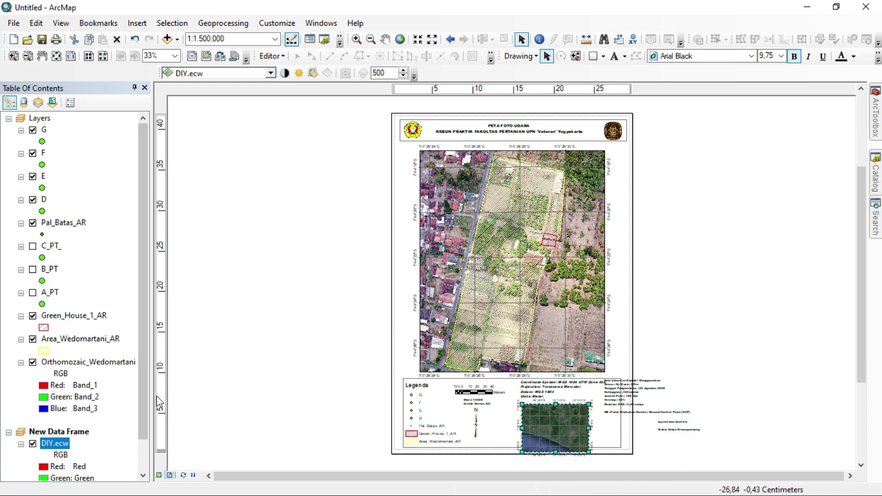
# Step: Copy the Area_Wedomartani_AR layer into the new data frame and give the copy a solid yellow fill
pyautogui.moveTo(142, 394); pyautogui.dragTo(146, 432)
pyautogui.moveTo(102, 304); pyautogui.dragTo(90, 415)
pyautogui.press('Return')
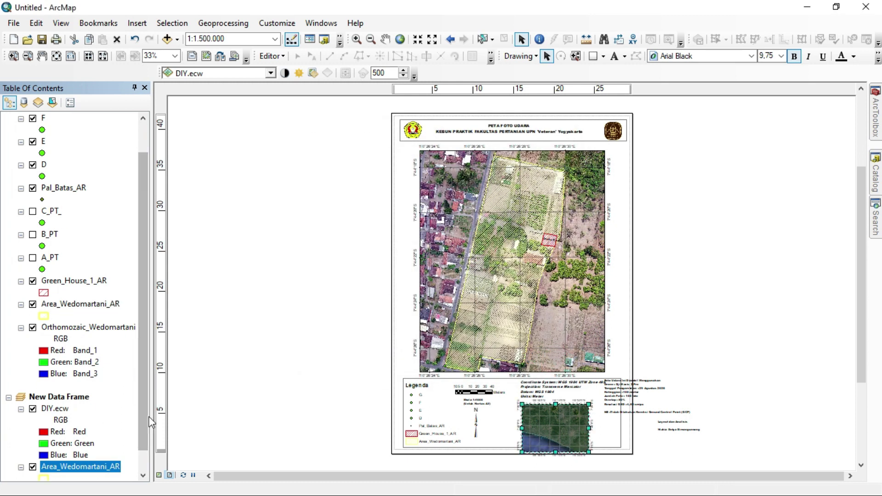
pyautogui.scroll(-1, 69, 454)
pyautogui.click(46, 456)
pyautogui.click(309, 193)
pyautogui.click(410, 408)
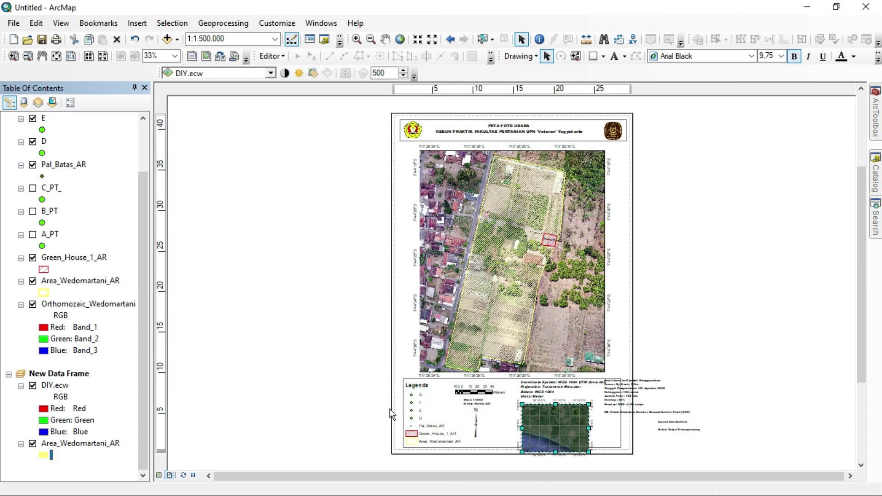
pyautogui.click(82, 443)
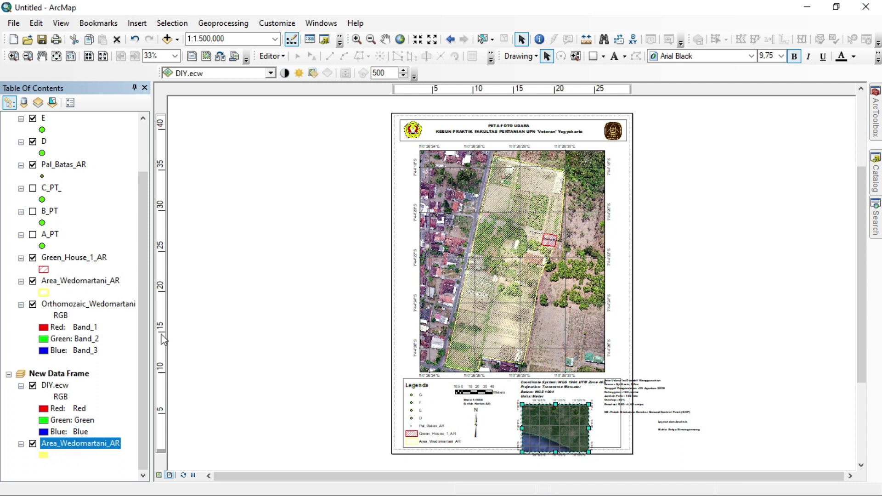
# Step: Zoom the inset data frame to the extent of its Area_Wedomartani_AR layer
pyautogui.click(563, 427)
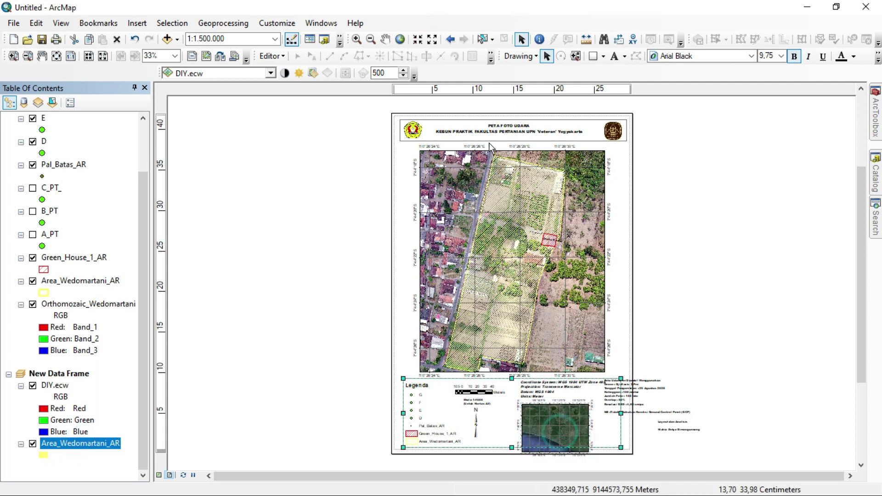
pyautogui.click(417, 39)
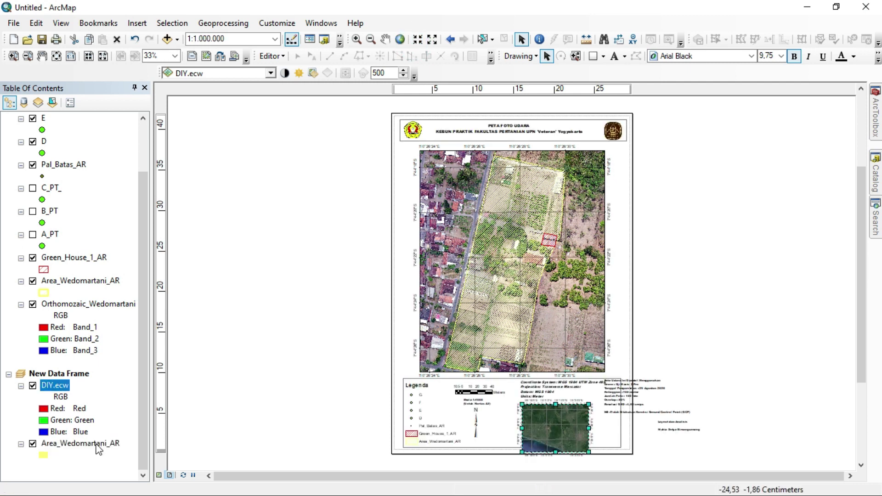
pyautogui.click(98, 448)
pyautogui.rightClick(98, 448)
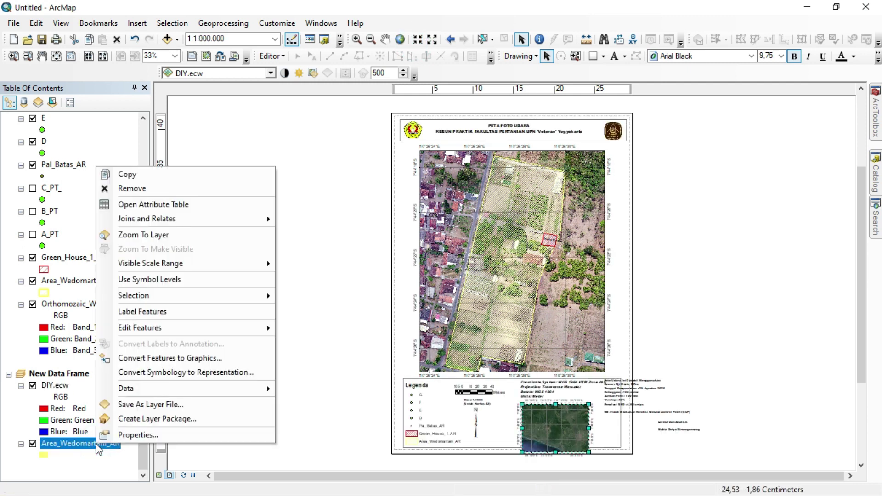
pyautogui.click(172, 234)
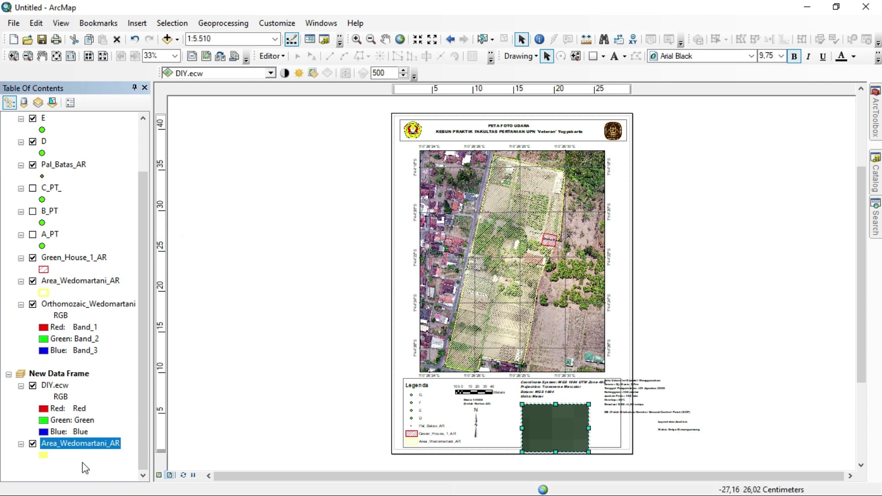
# Step: Move Area_Wedomartani_AR above DIY.ecw in the new data frame and zoom the inset out to 1:15.000
pyautogui.moveTo(69, 452); pyautogui.dragTo(70, 379)
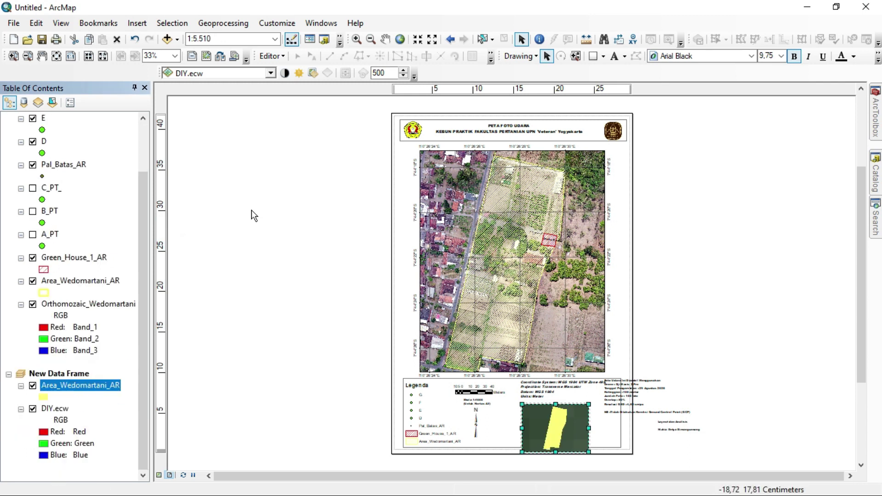
pyautogui.click(432, 40)
pyautogui.click(432, 45)
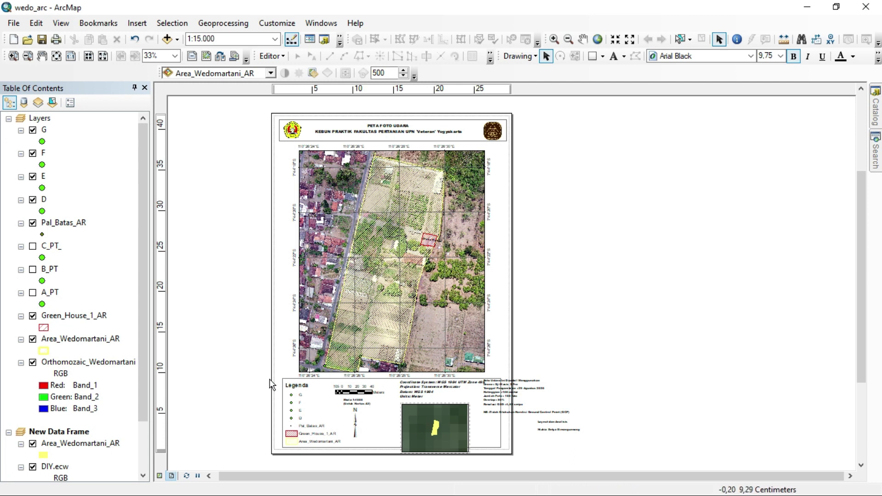
# Step: Switch to the koordinat workbook in Excel and copy the Simbol, Koordinat X and Koordinat Y table in A1:C4
pyautogui.press('super')
pyautogui.click(179, 480)
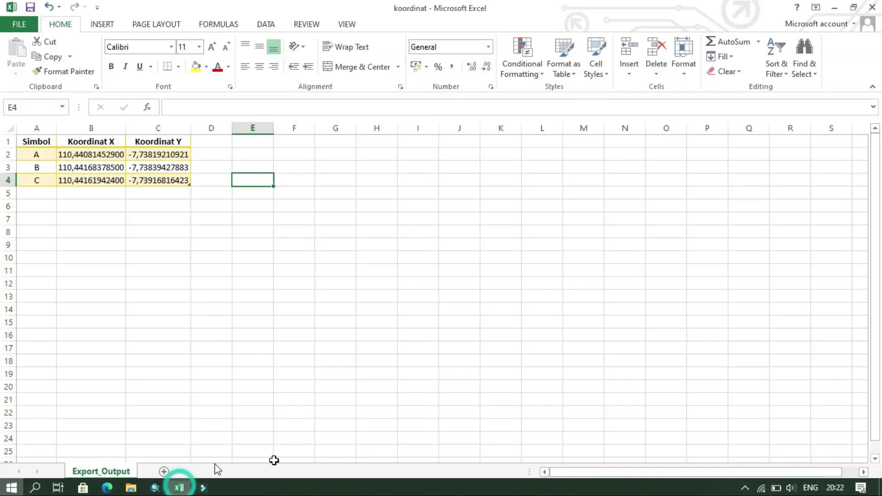
pyautogui.click(204, 223)
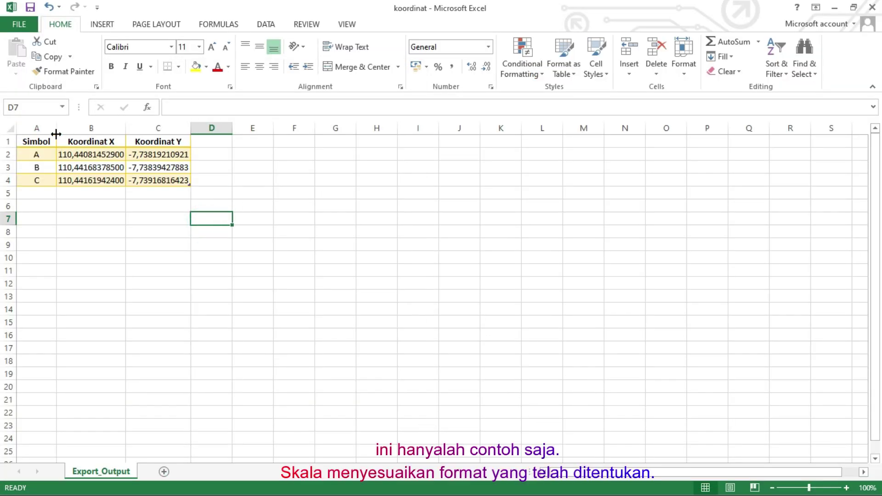
pyautogui.moveTo(37, 143); pyautogui.dragTo(160, 182)
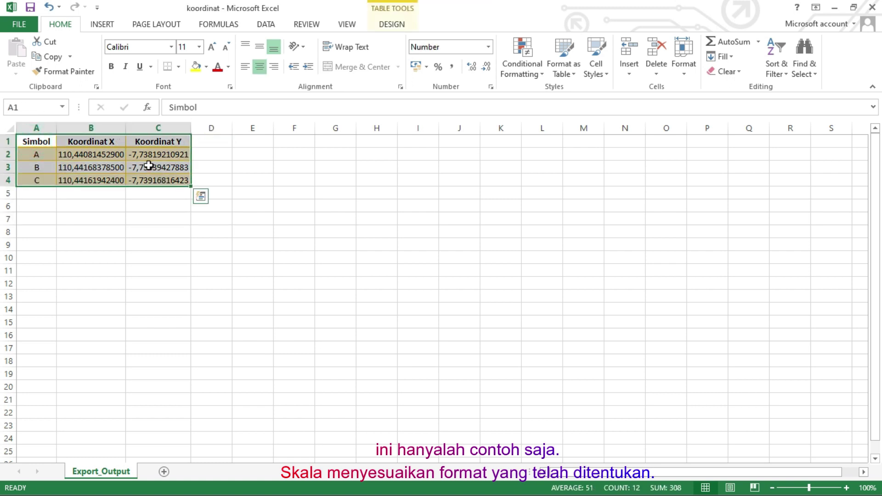
pyautogui.rightClick(150, 166)
pyautogui.click(202, 191)
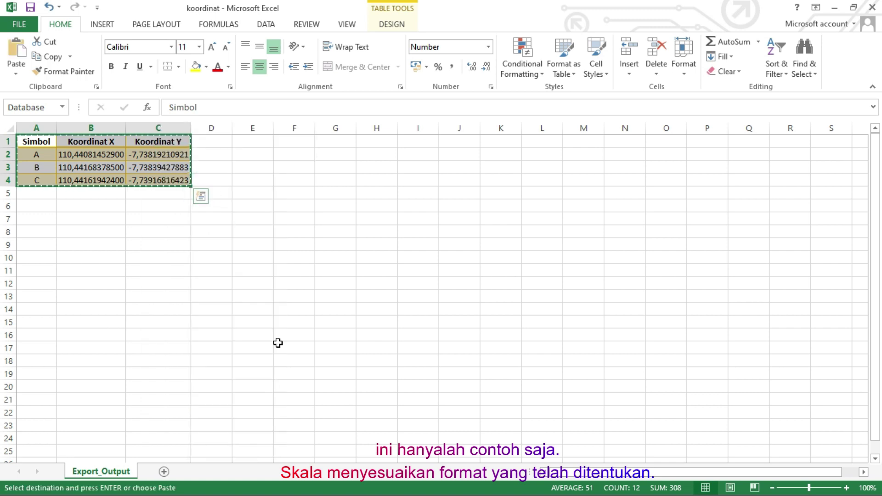
# Step: Return to the wedo_arc layout in ArcMap and paste the copied coordinate table onto it
pyautogui.click(150, 491)
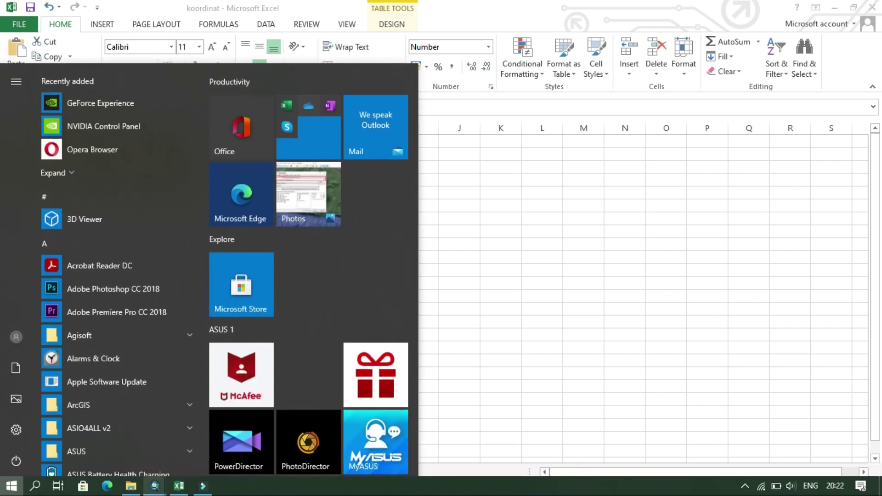
pyautogui.moveTo(155, 486)
pyautogui.click(211, 434)
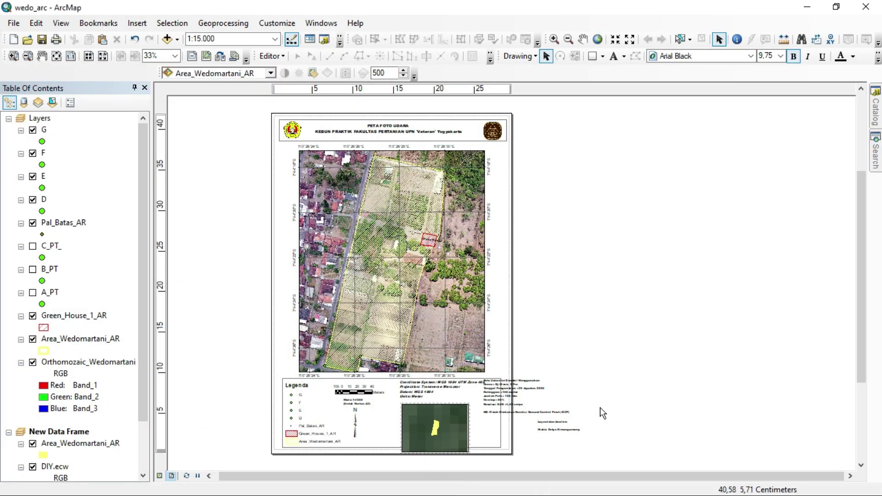
pyautogui.rightClick(543, 333)
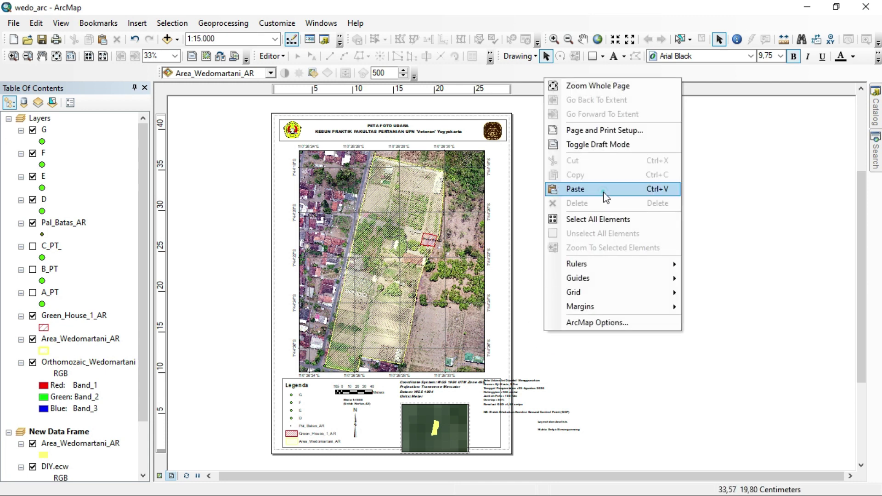
pyautogui.click(603, 189)
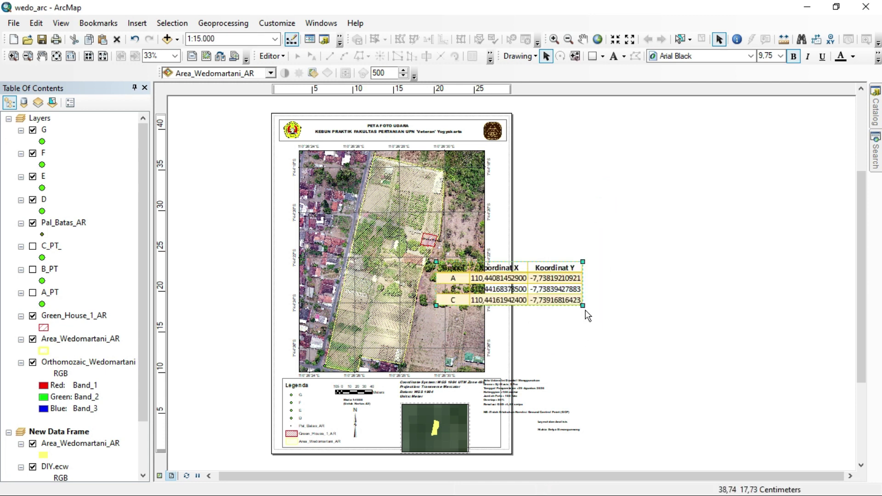
# Step: Shrink the coordinate table and place it inside the lower right corner of the main map frame
pyautogui.moveTo(583, 306); pyautogui.dragTo(504, 353)
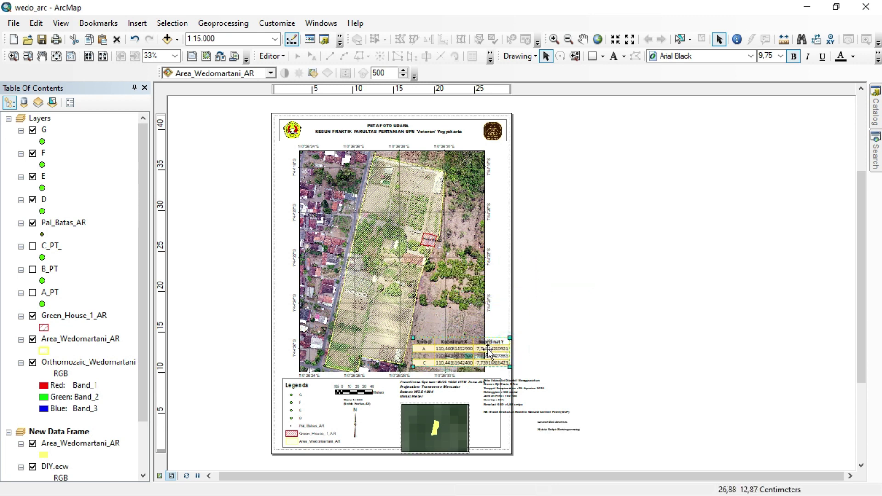
pyautogui.moveTo(489, 341); pyautogui.dragTo(484, 346)
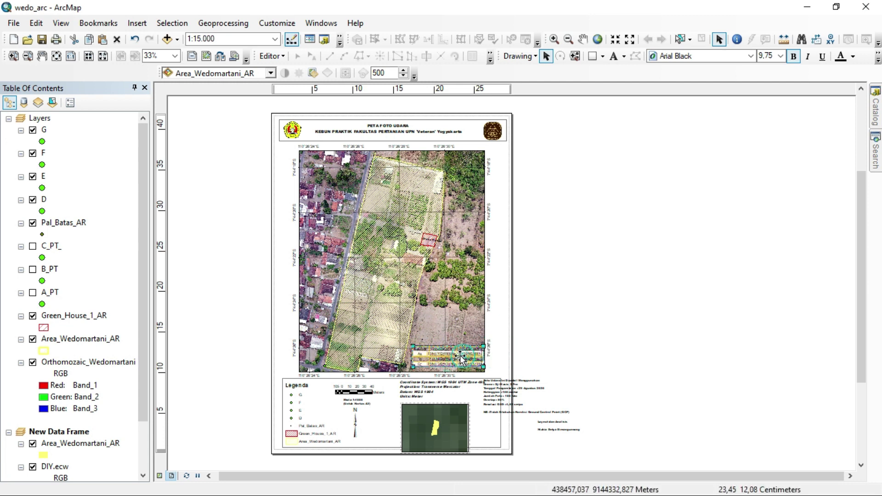
pyautogui.click(556, 378)
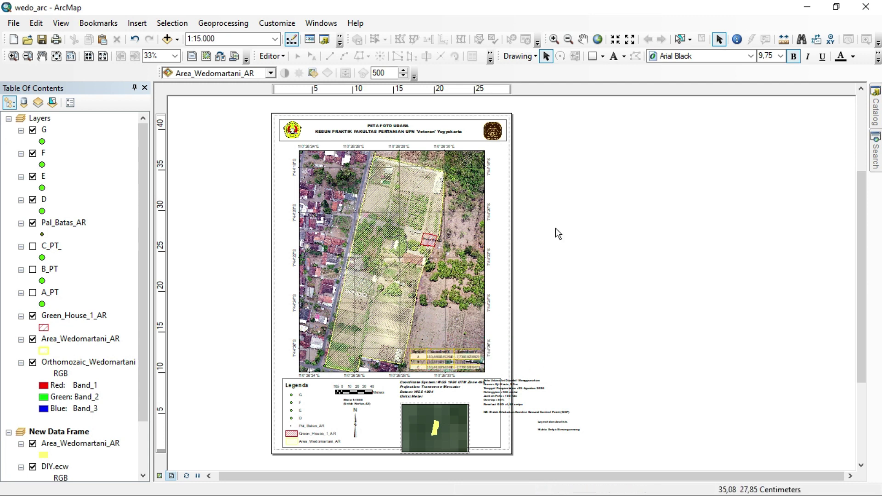